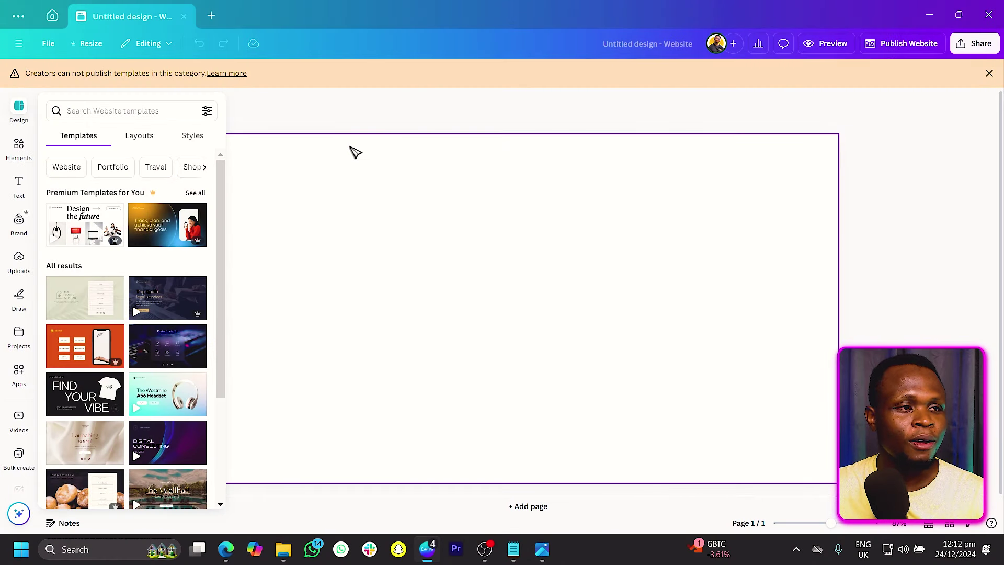
Step: Set the page background to the near-black #1E1E1E brand swatch
click(384, 234)
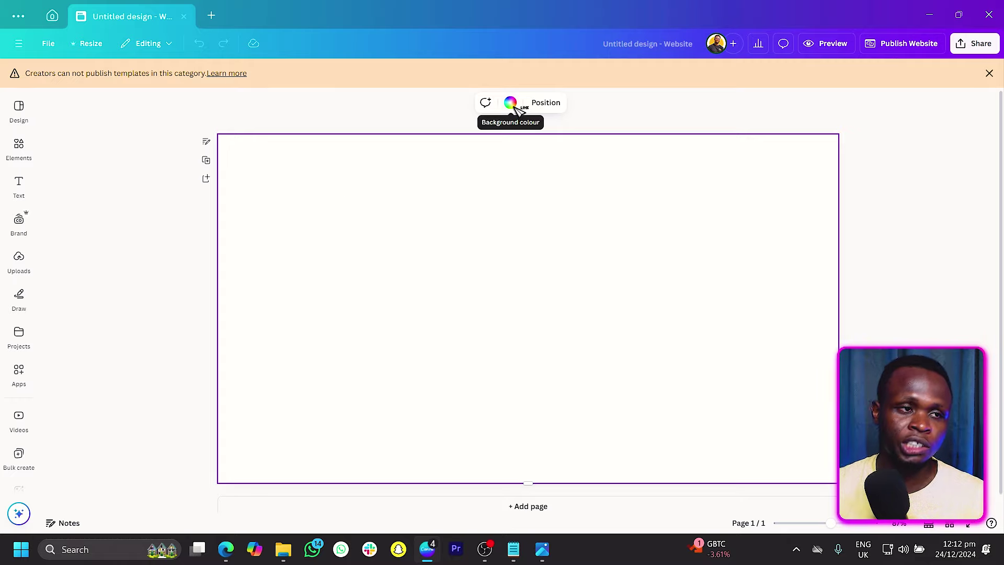
click(512, 103)
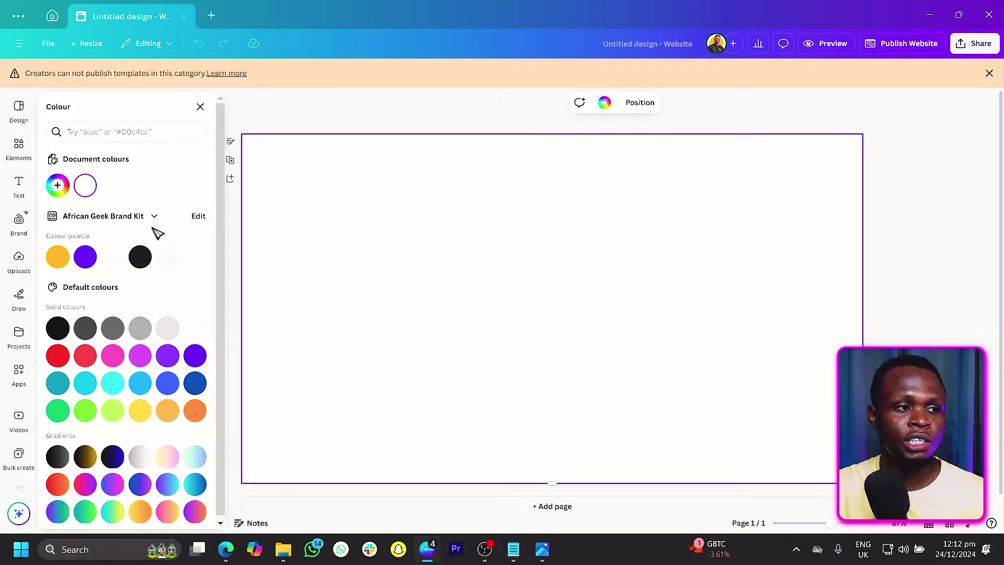
click(140, 259)
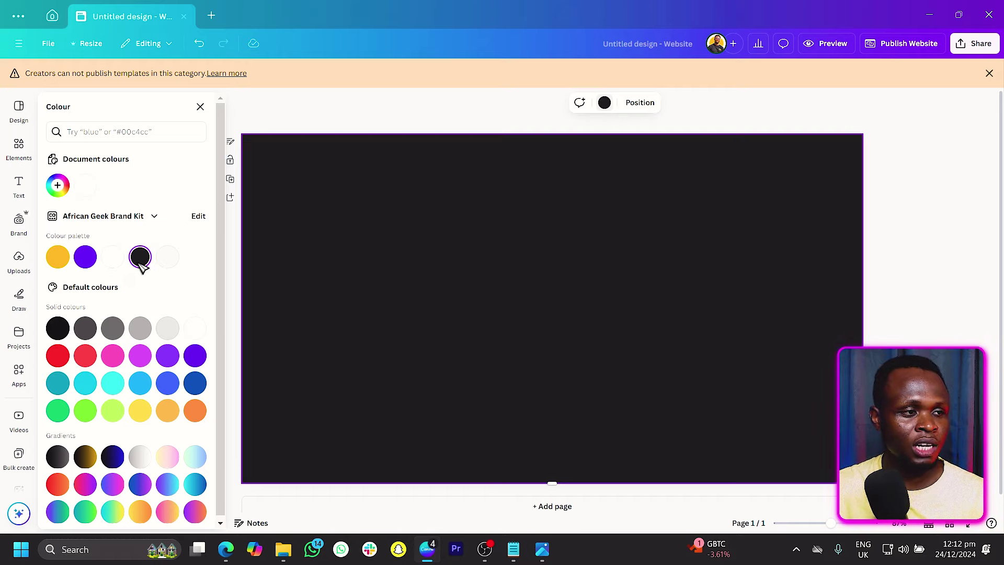
click(58, 186)
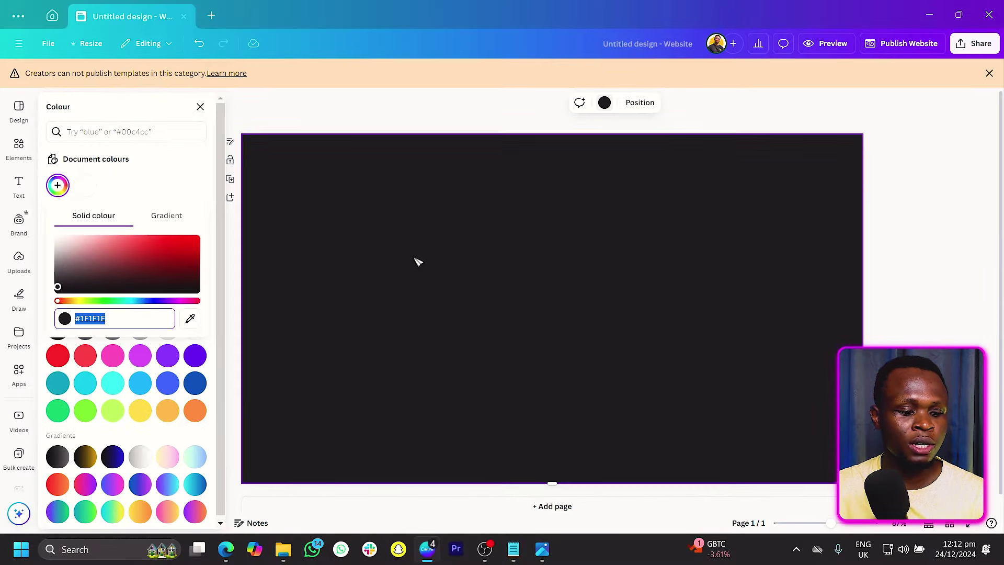
click(389, 151)
Step: Add the striped-shirt photo from recently used elements, move it right and crop its bottom
click(19, 148)
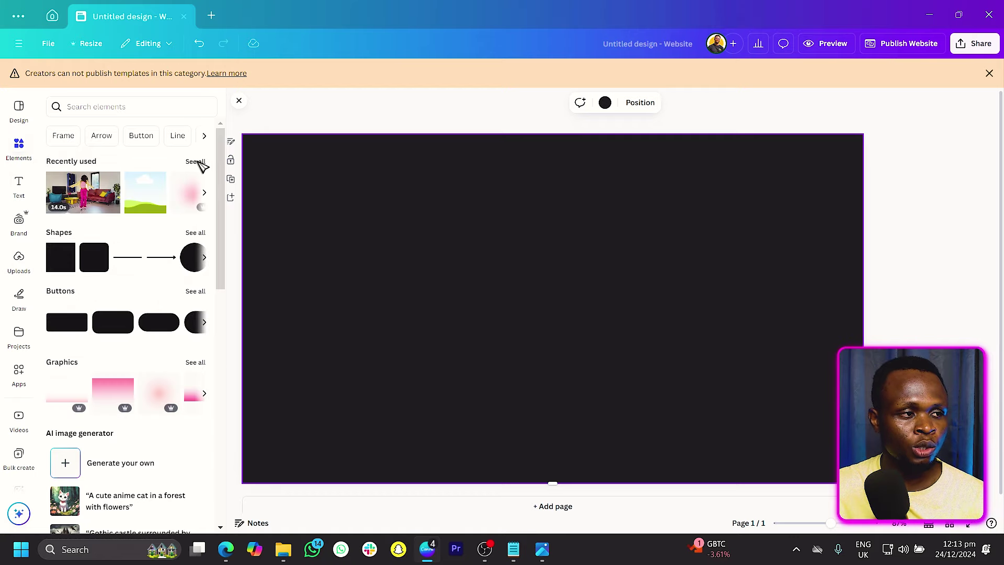
click(196, 162)
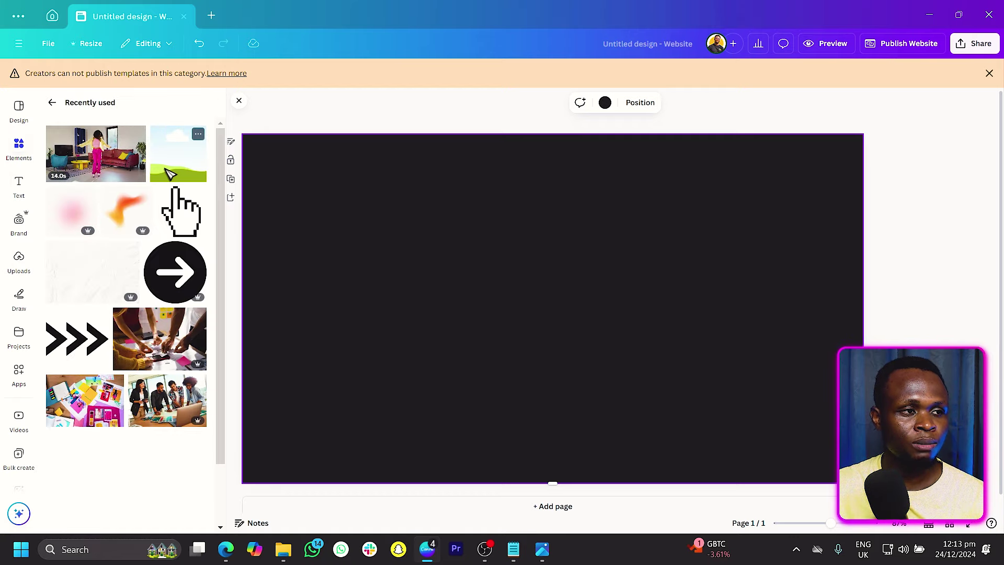
scroll(166, 351, down, 2)
scroll(166, 350, down, 10)
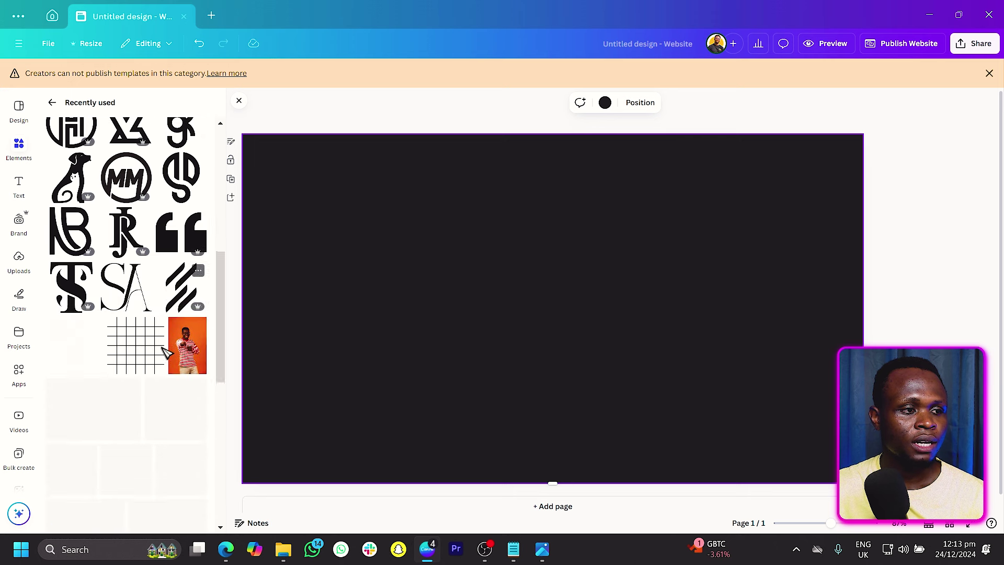
click(187, 210)
drag(588, 348, 639, 389)
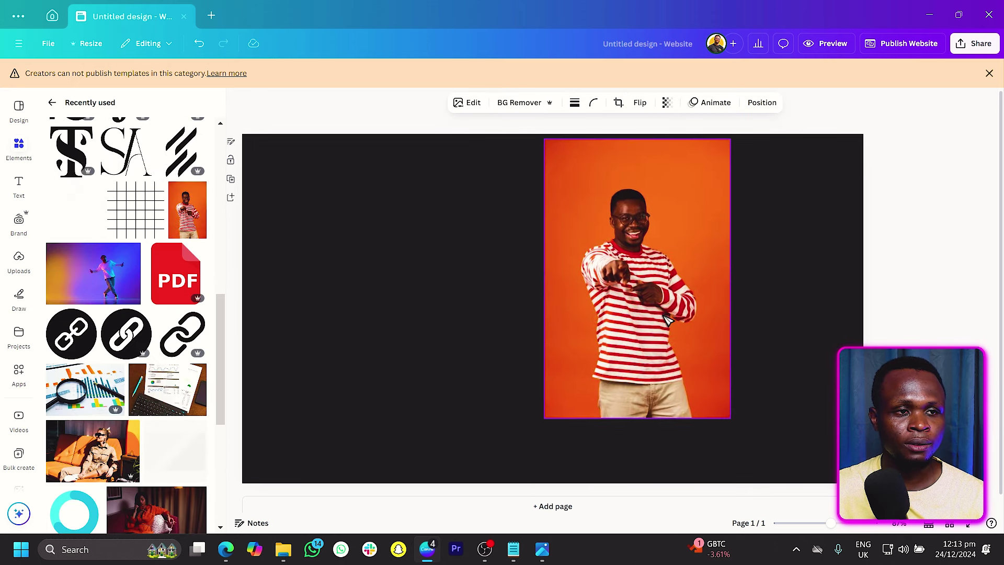
drag(650, 429, 649, 348)
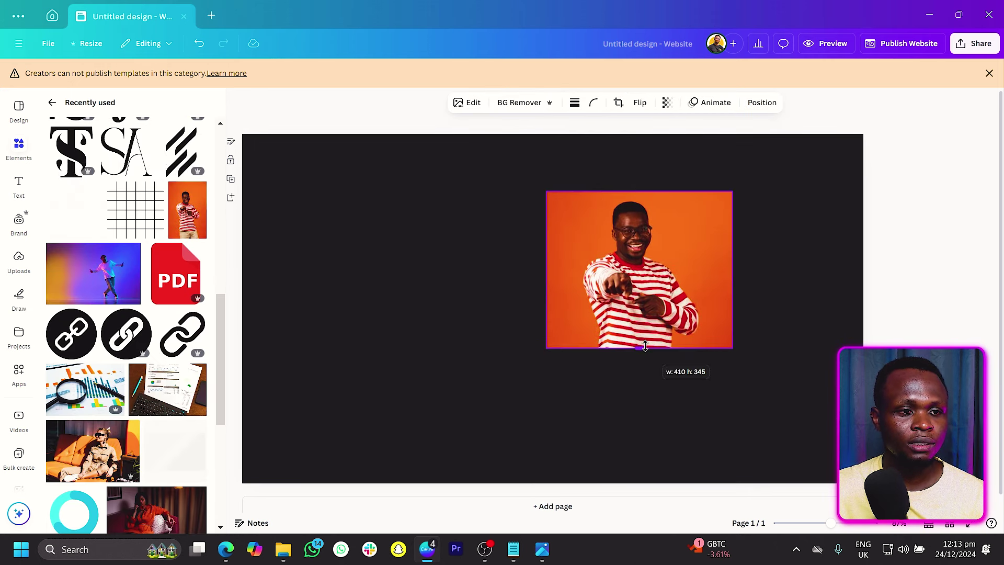
Step: Remove the photo's background and enlarge the cutout past the page's right edge
click(536, 104)
drag(547, 348, 387, 482)
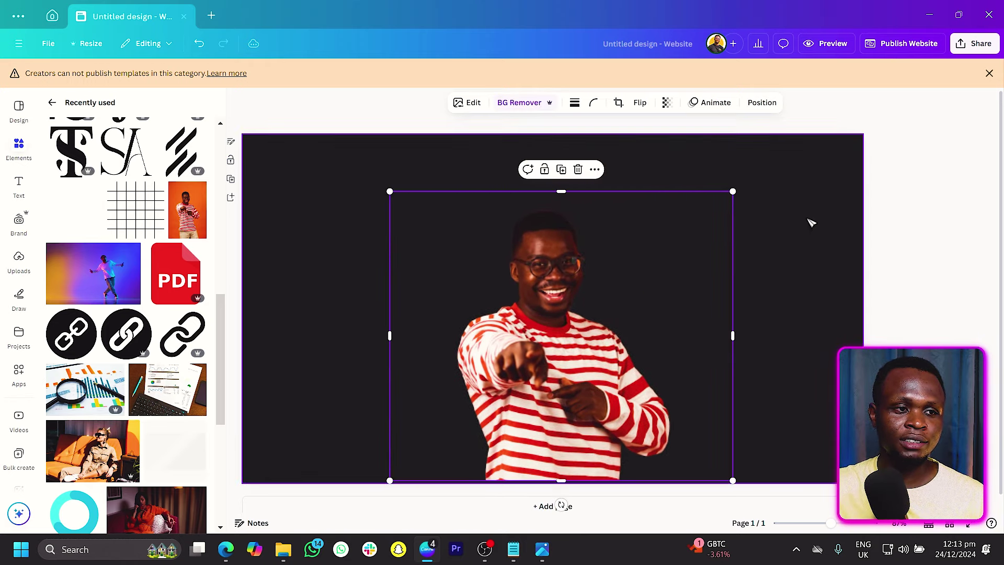
drag(731, 193, 801, 174)
drag(684, 231, 789, 238)
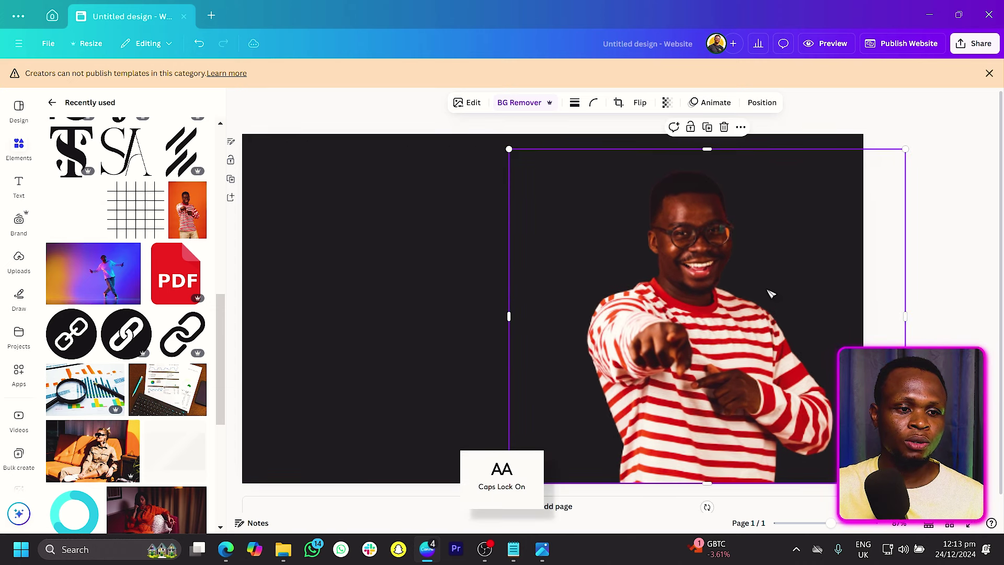
drag(715, 485, 714, 488)
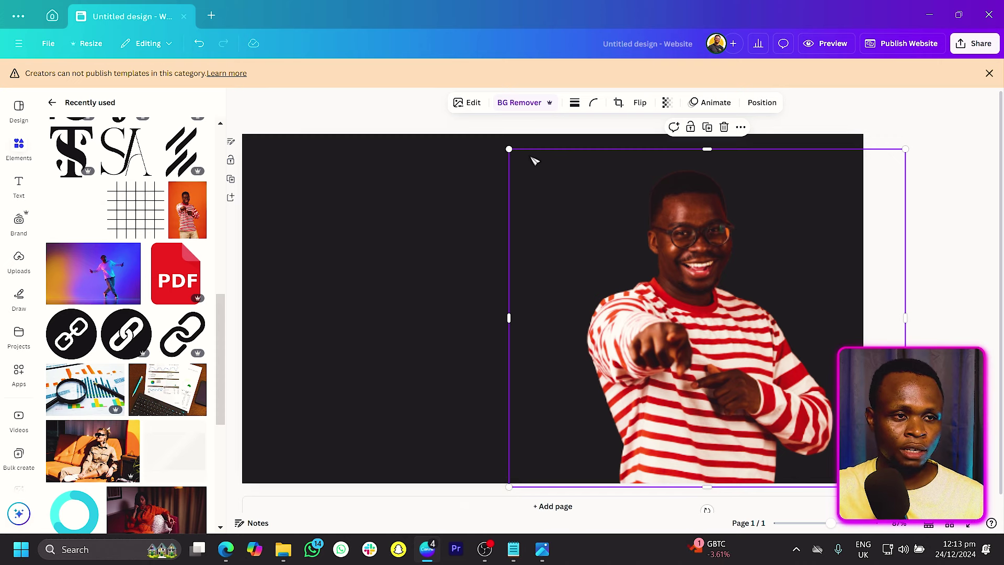
drag(509, 150, 504, 144)
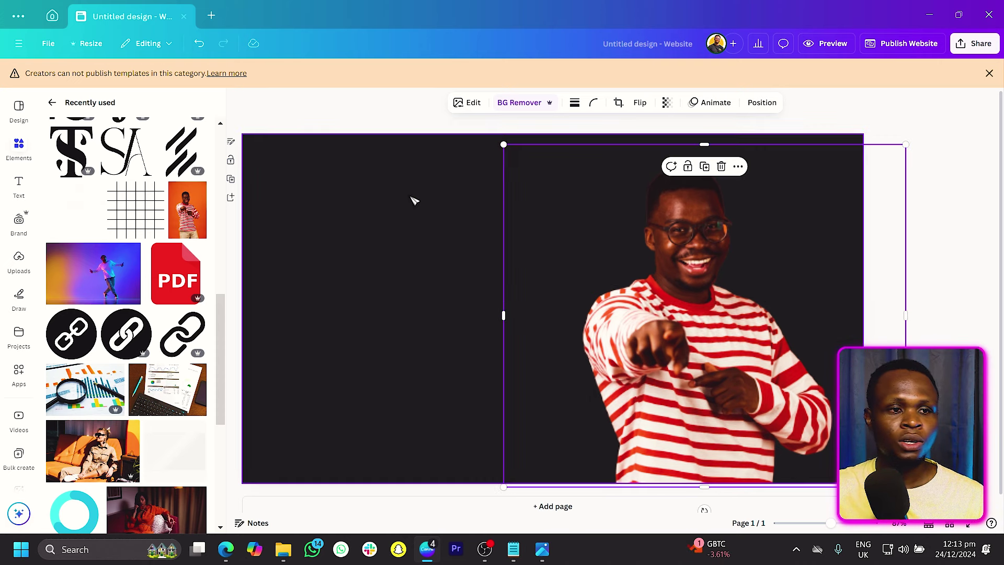
click(373, 257)
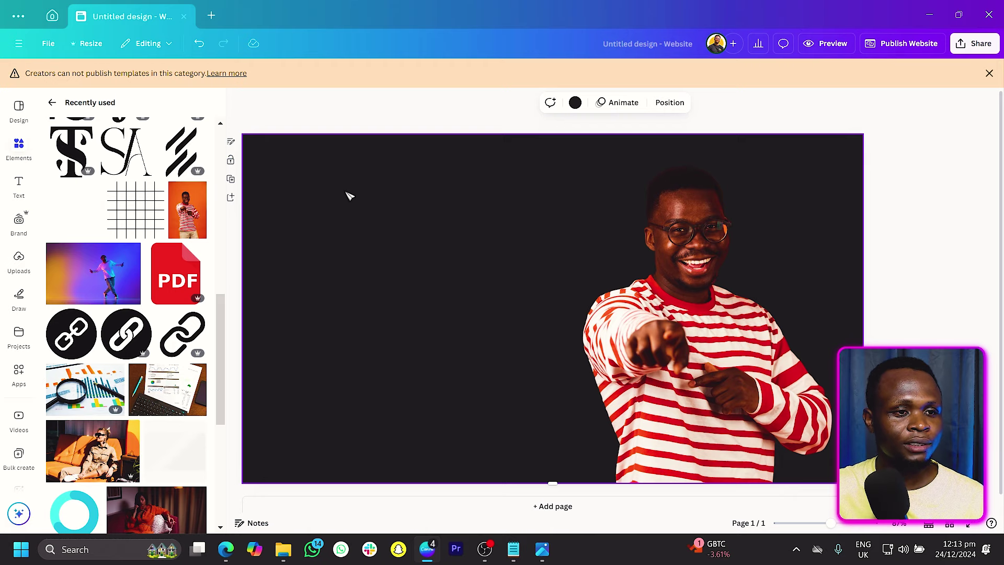
Step: Search elements for 'GRID' and place a grid graphic at the page's top-left corner
click(54, 104)
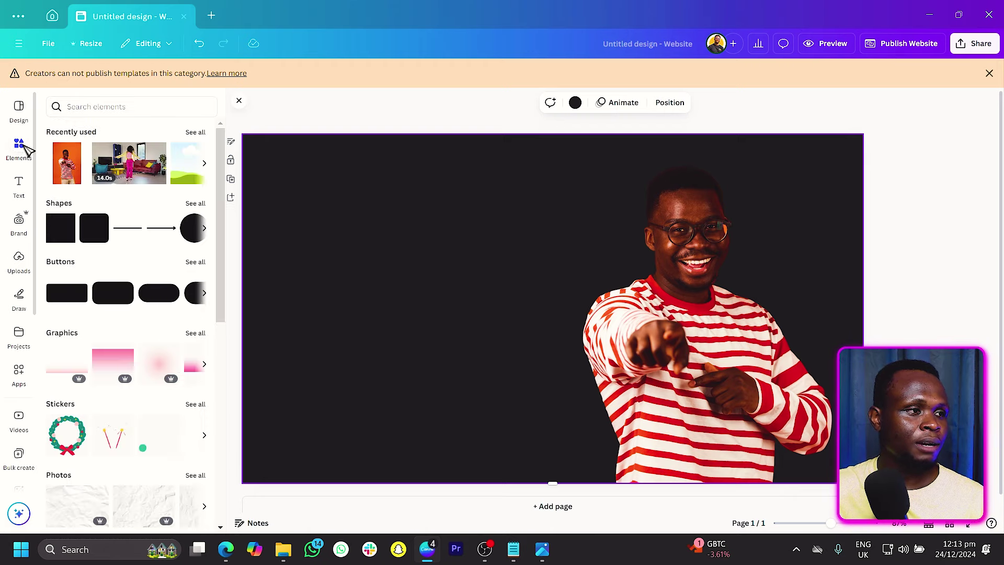
click(119, 107)
text(GRID)
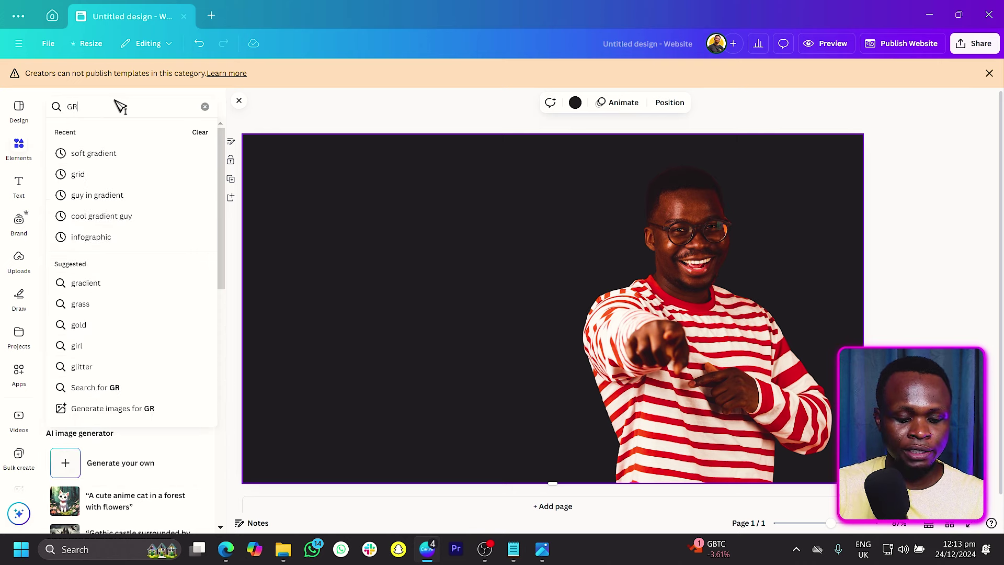
key(Return)
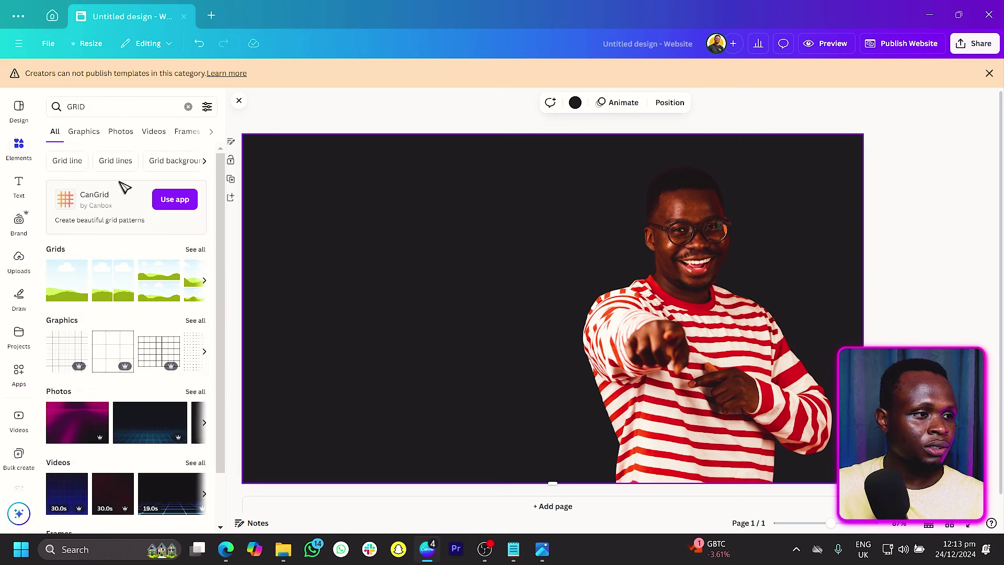
click(197, 322)
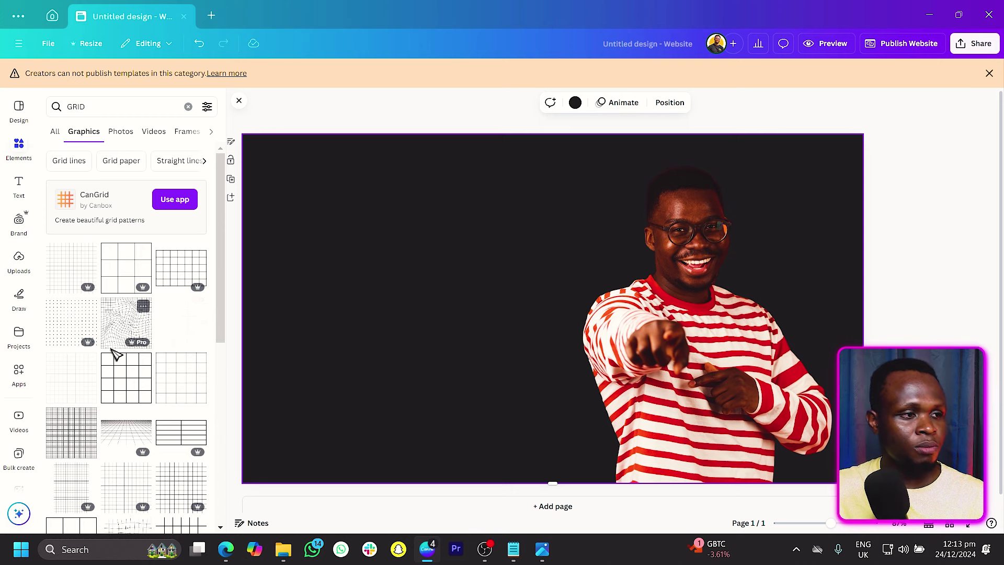
scroll(111, 367, down, 3)
scroll(111, 386, down, 3)
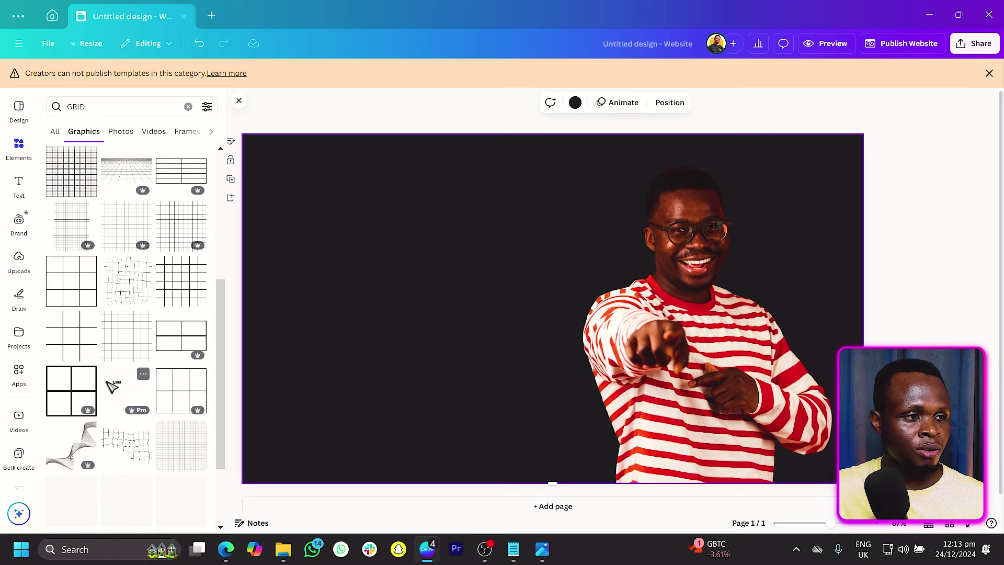
scroll(112, 383, up, 5)
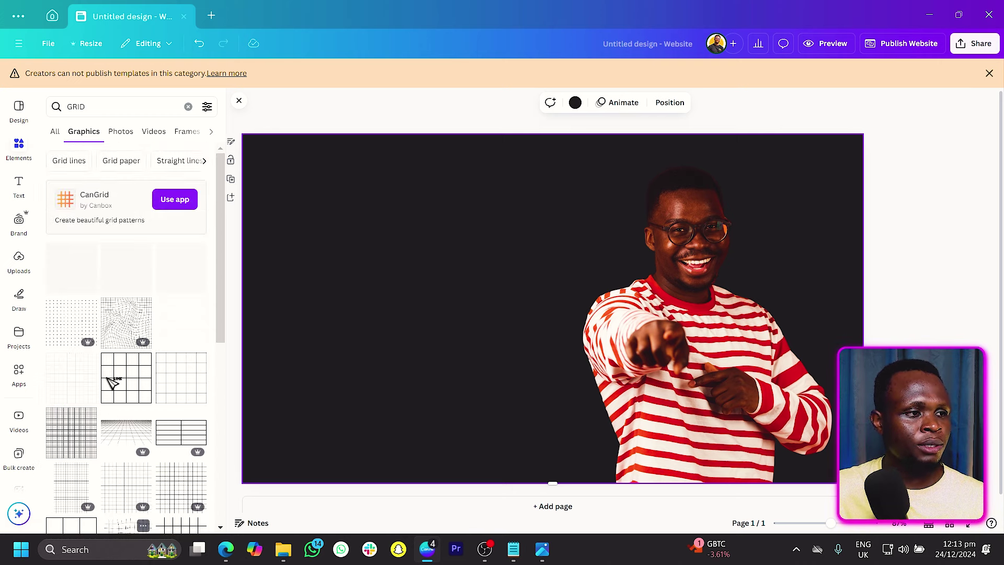
click(195, 333)
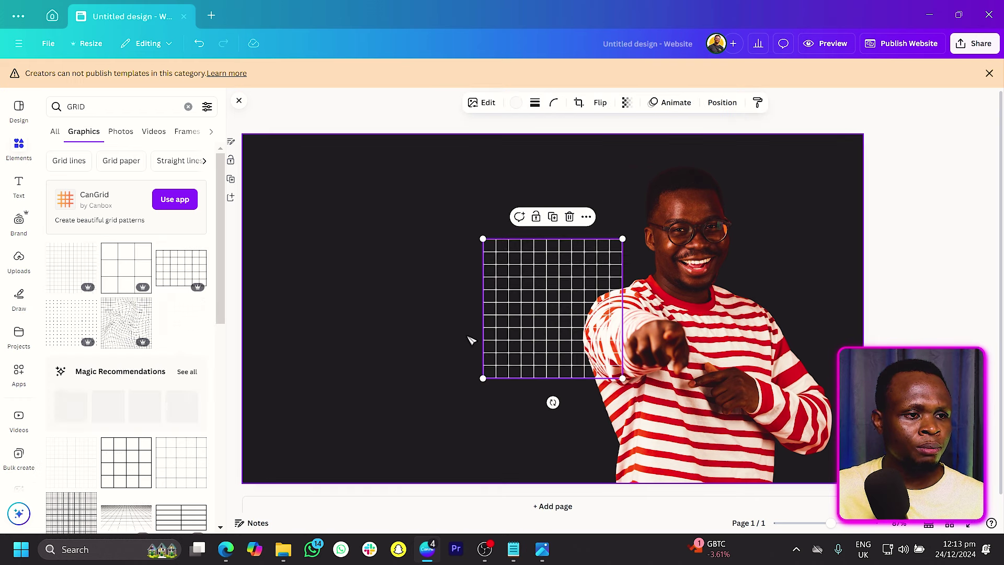
drag(515, 316, 287, 223)
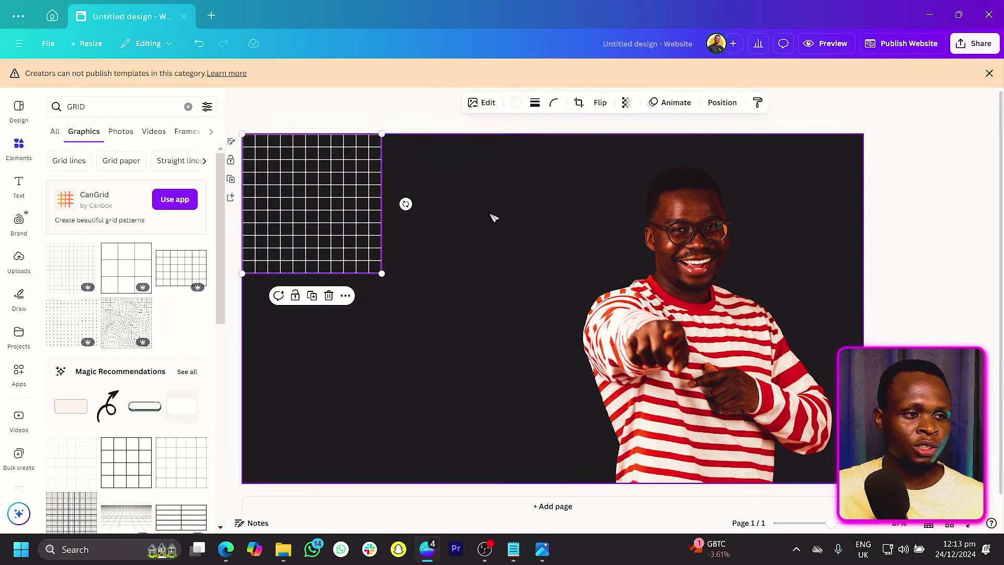
Step: Make the grid lines Dark Gray and enlarge the grid over the page's left half
click(517, 103)
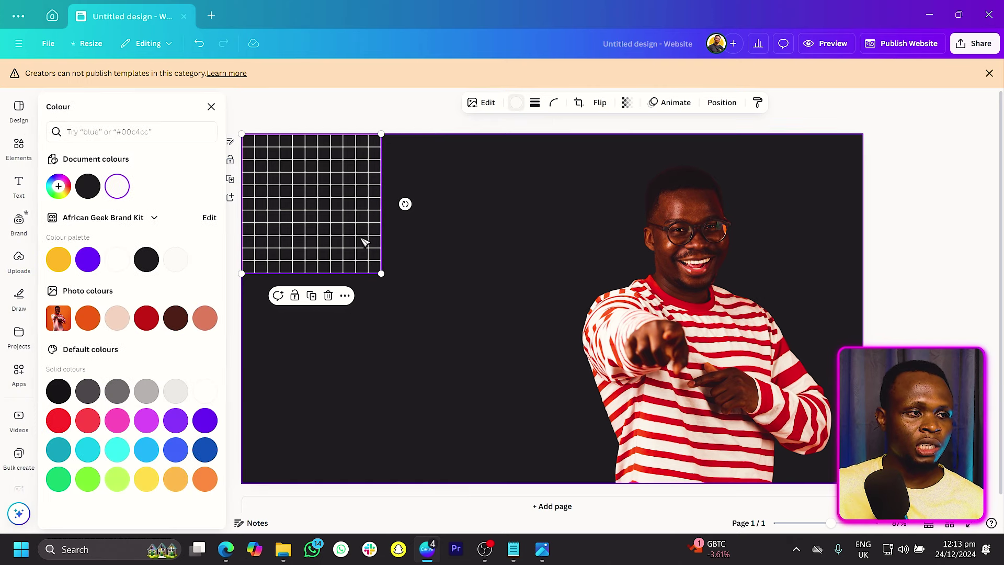
click(88, 392)
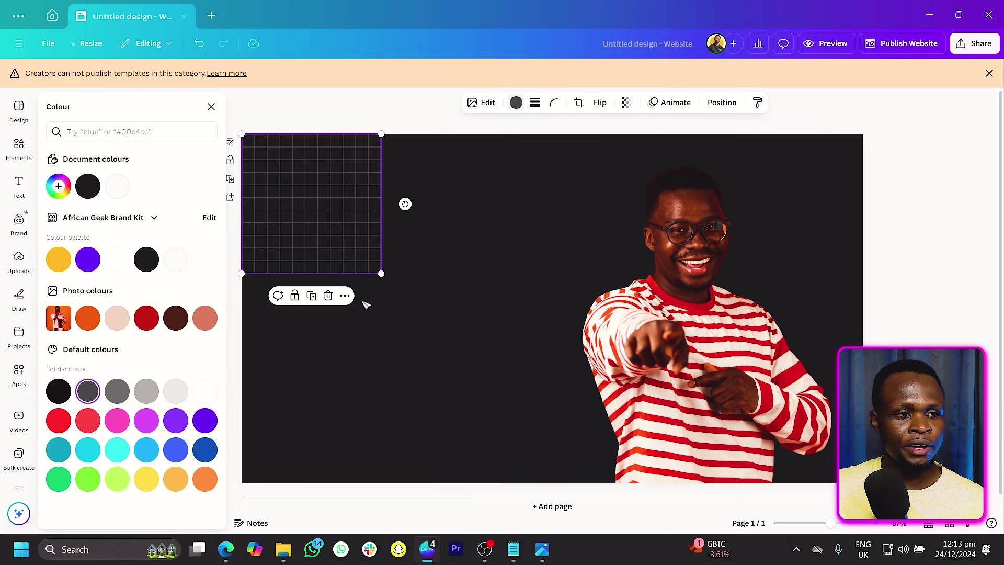
drag(382, 273, 579, 498)
click(904, 255)
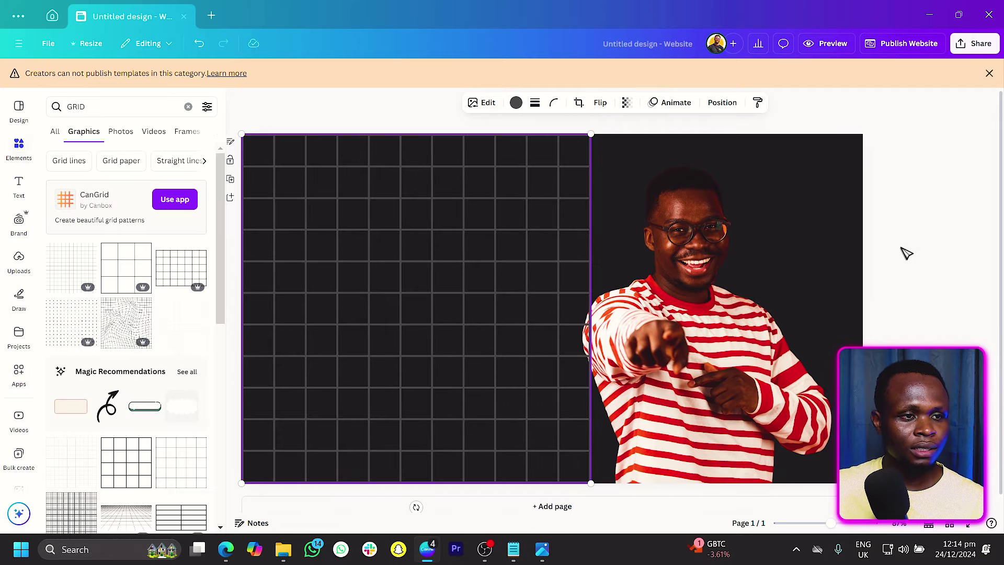
Step: Duplicate the grid over the photo and set both grids' transparency to 13
click(417, 225)
key(ctrl+d)
drag(747, 242, 759, 217)
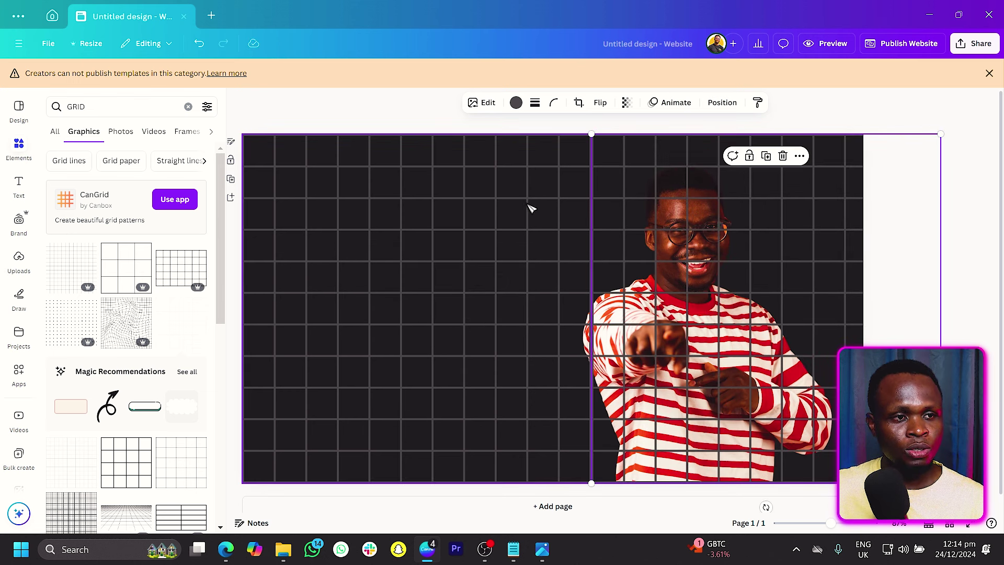
shift+click(387, 212)
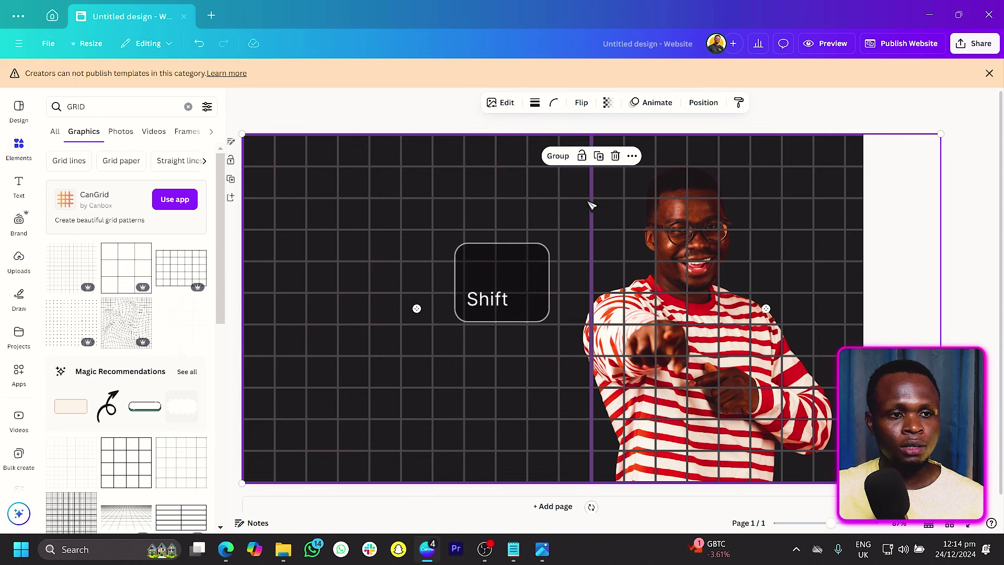
click(607, 103)
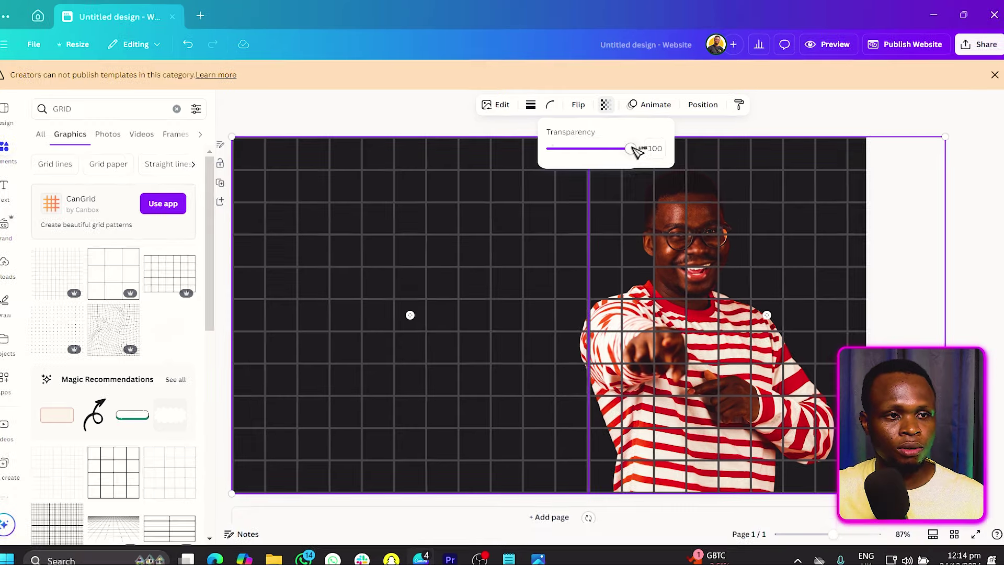
drag(635, 146, 574, 148)
drag(453, 289, 437, 290)
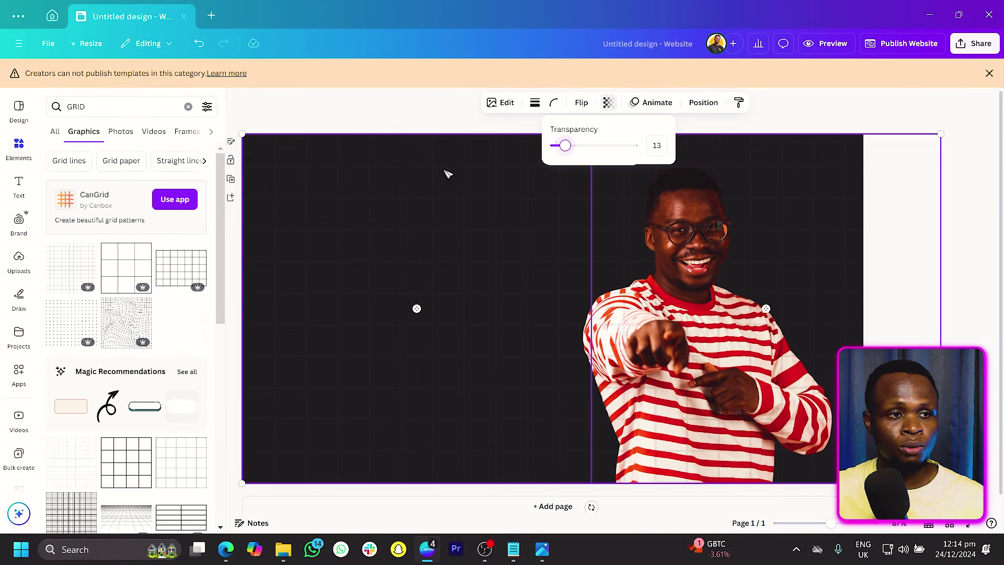
Step: Move the photo layer to the top of the layer stack, in front of the grids
right_click(447, 173)
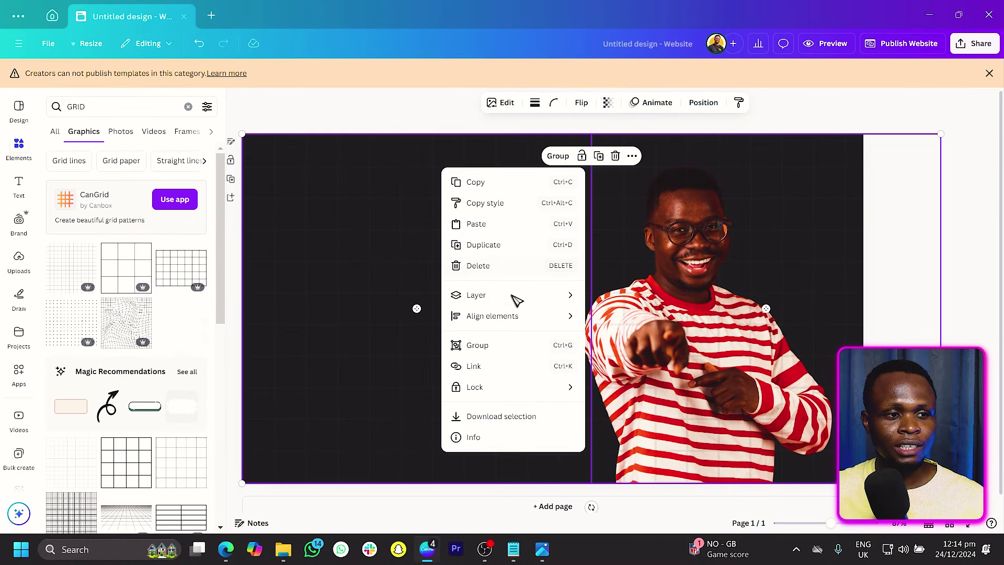
mouse_move(522, 302)
click(630, 388)
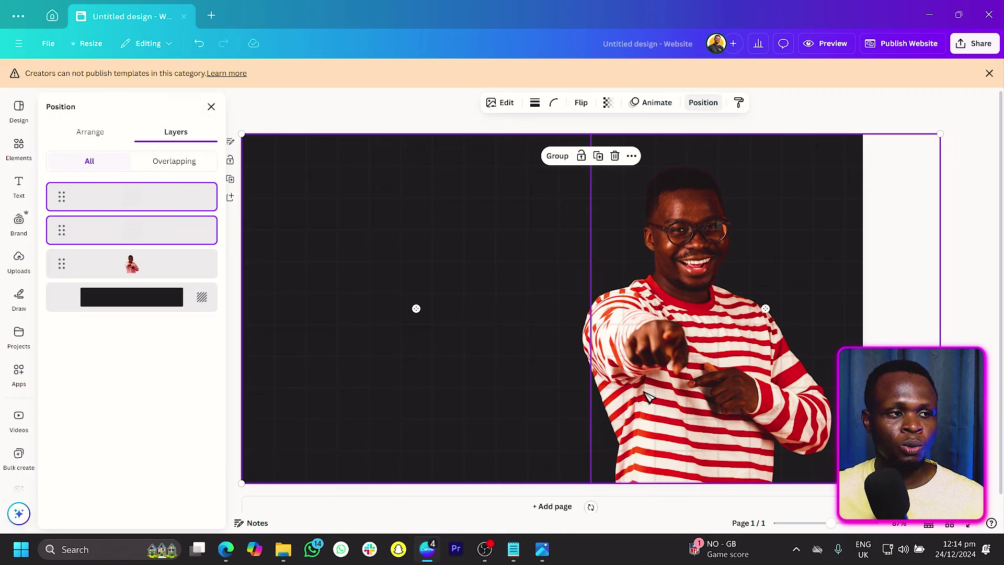
drag(164, 205, 168, 287)
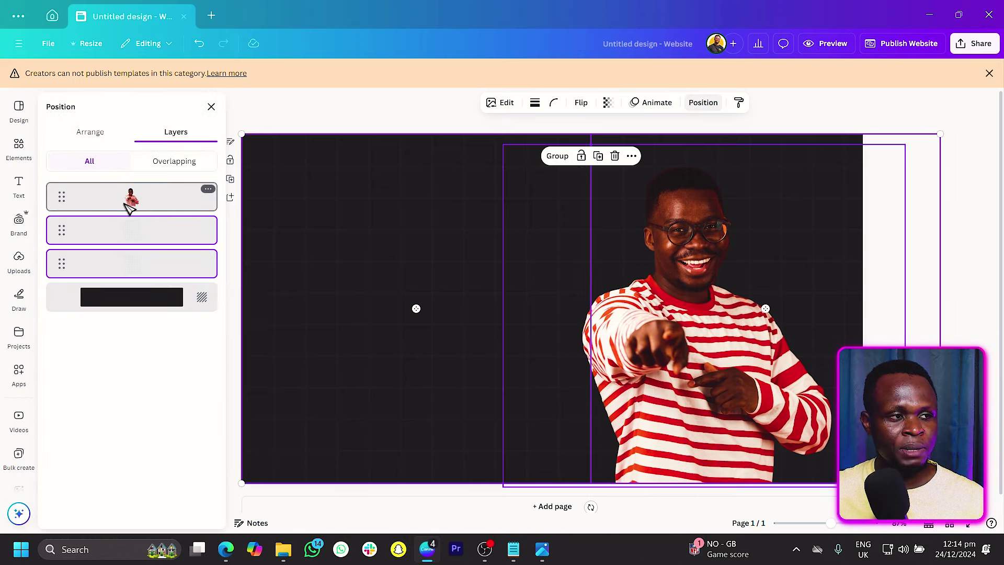
click(359, 119)
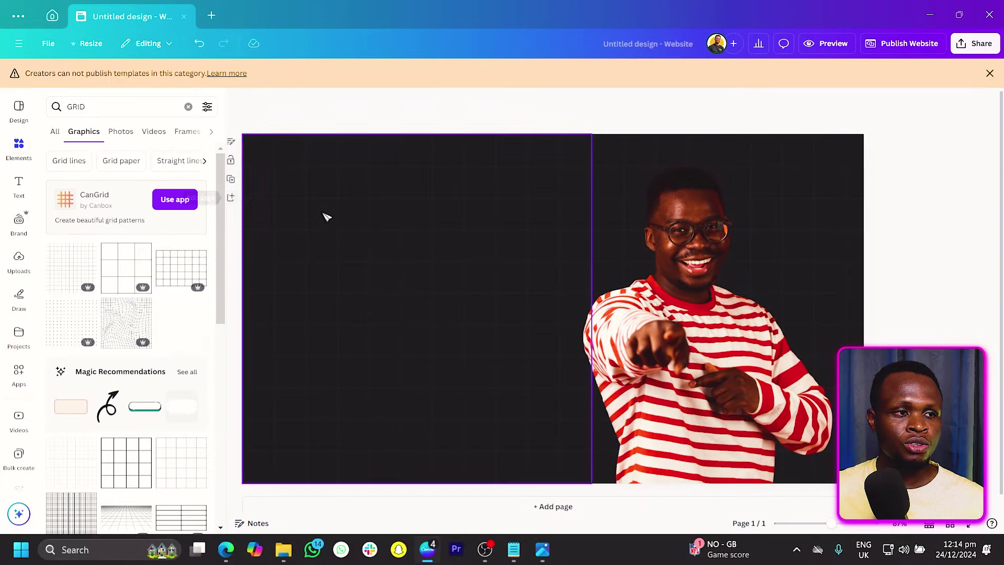
click(345, 215)
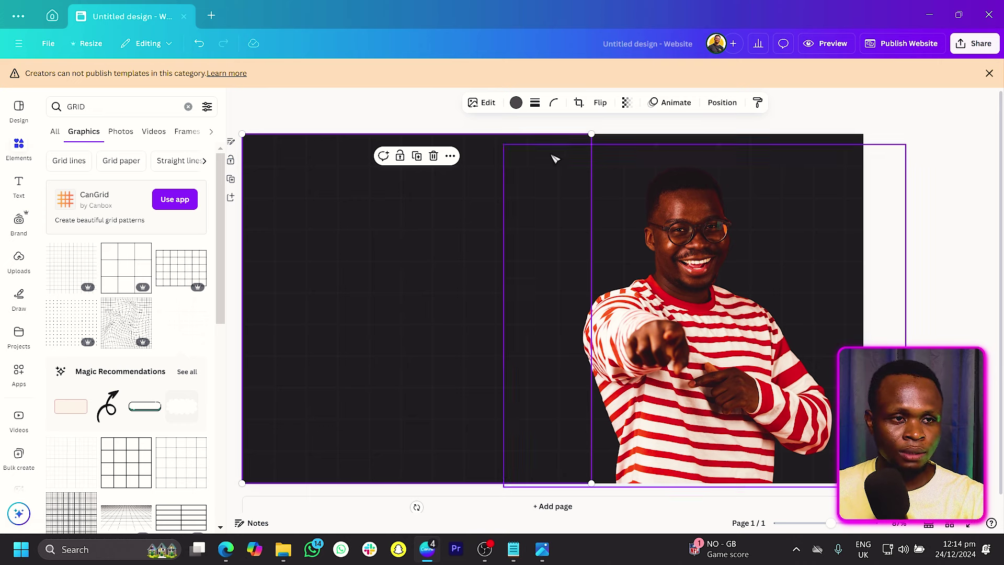
click(687, 144)
click(689, 143)
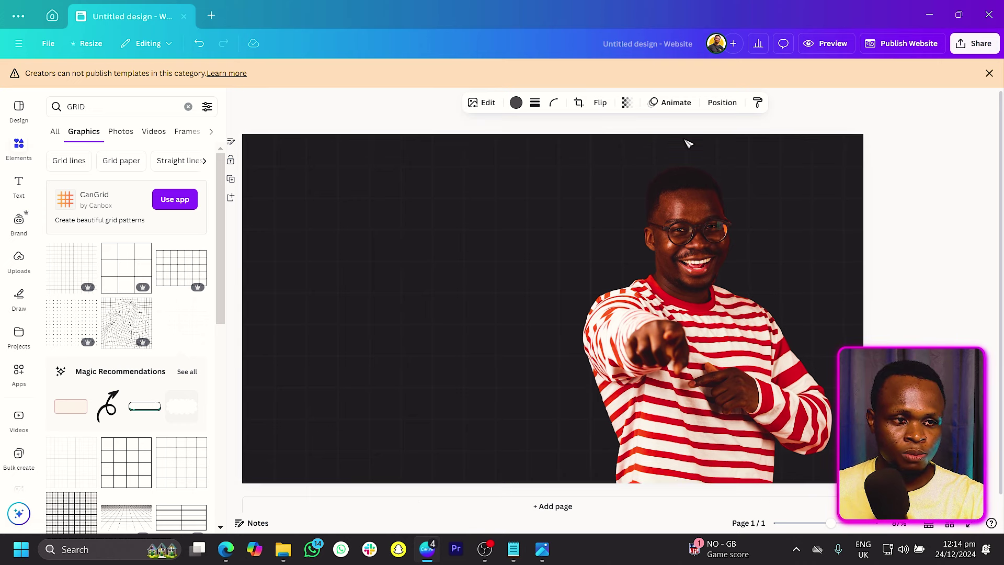
click(316, 104)
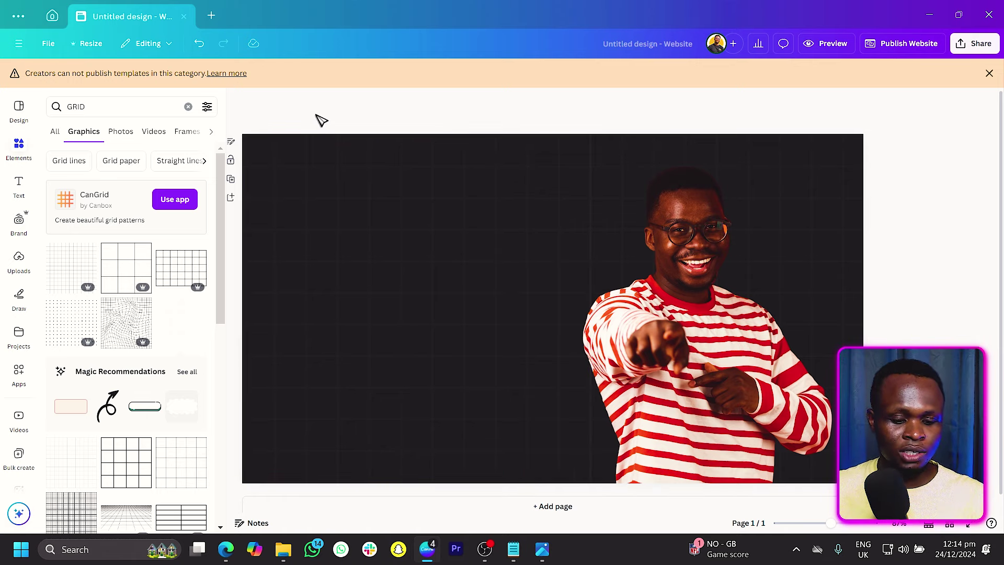
Step: Add a text box reading 'Arnold' and enlarge it on the middle left
key(t)
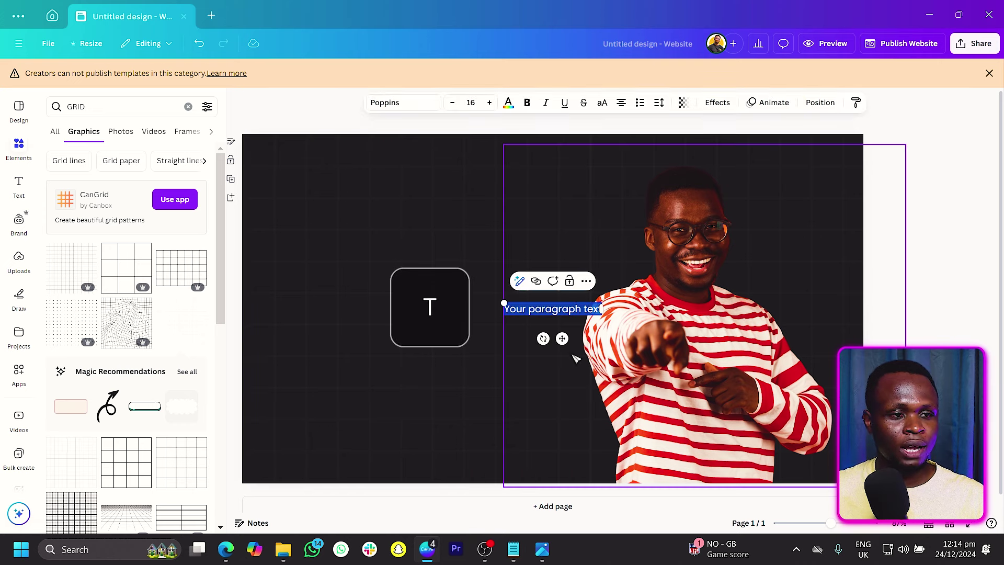
drag(565, 340, 578, 320)
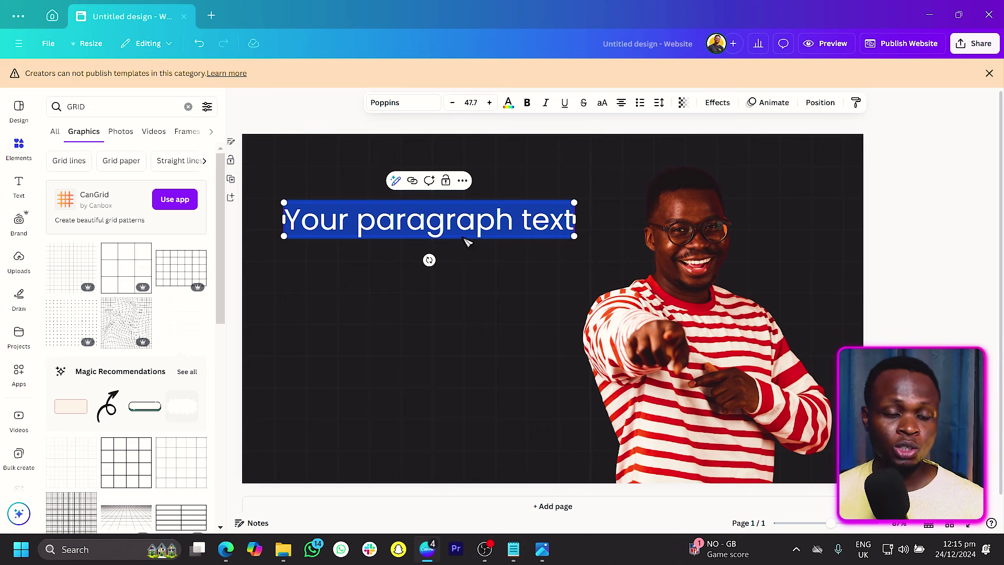
text(aRNO)
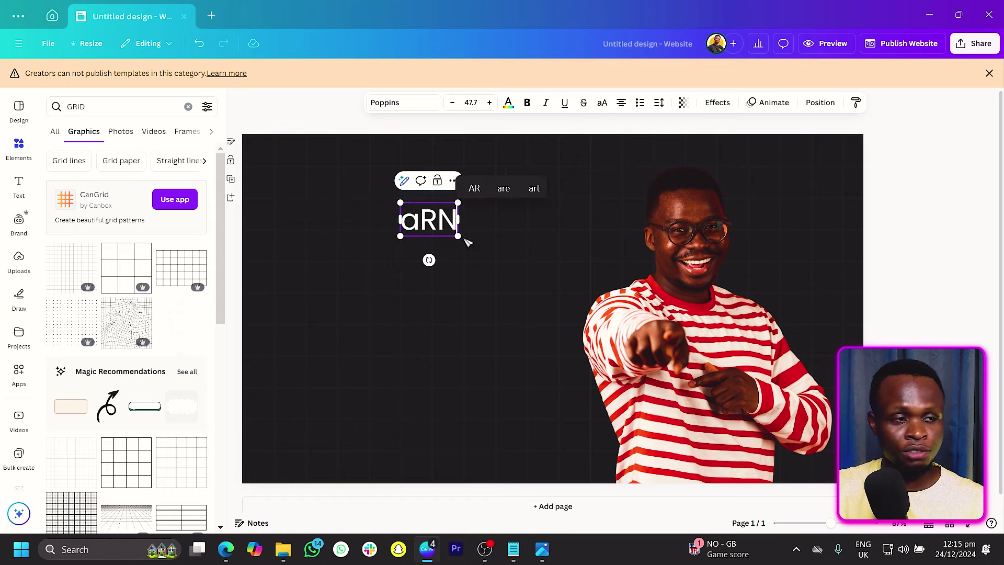
key(BackSpace)
key(BackSpace)
key(BackSpace)
key(BackSpace)
key(Caps_Lock)
text(Arnold)
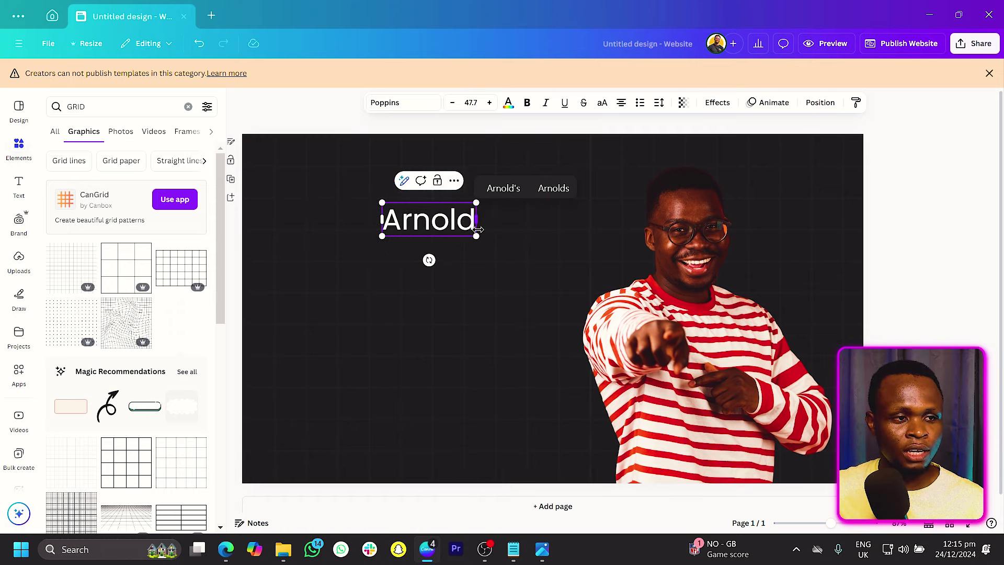
drag(476, 234, 535, 325)
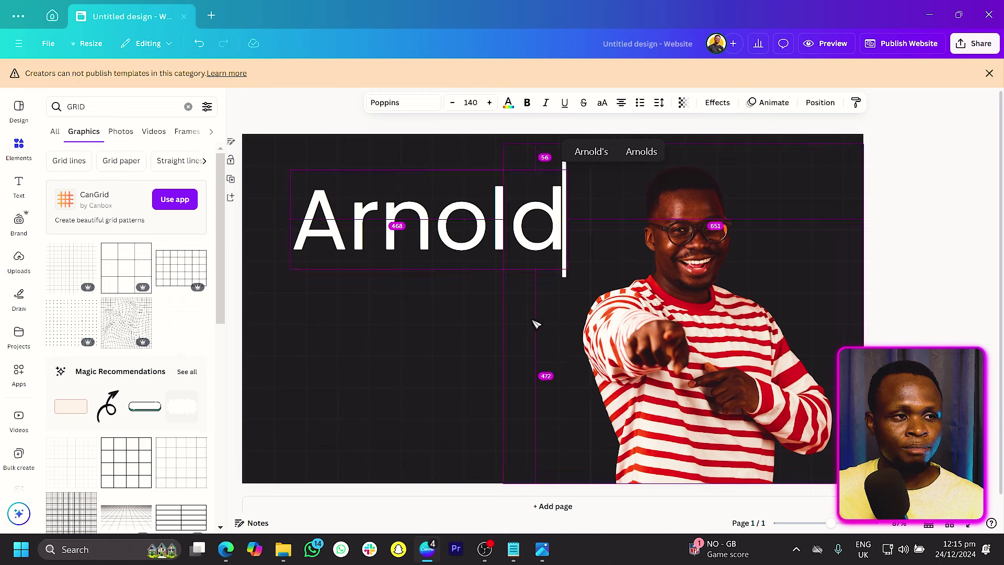
click(325, 108)
drag(391, 208, 388, 340)
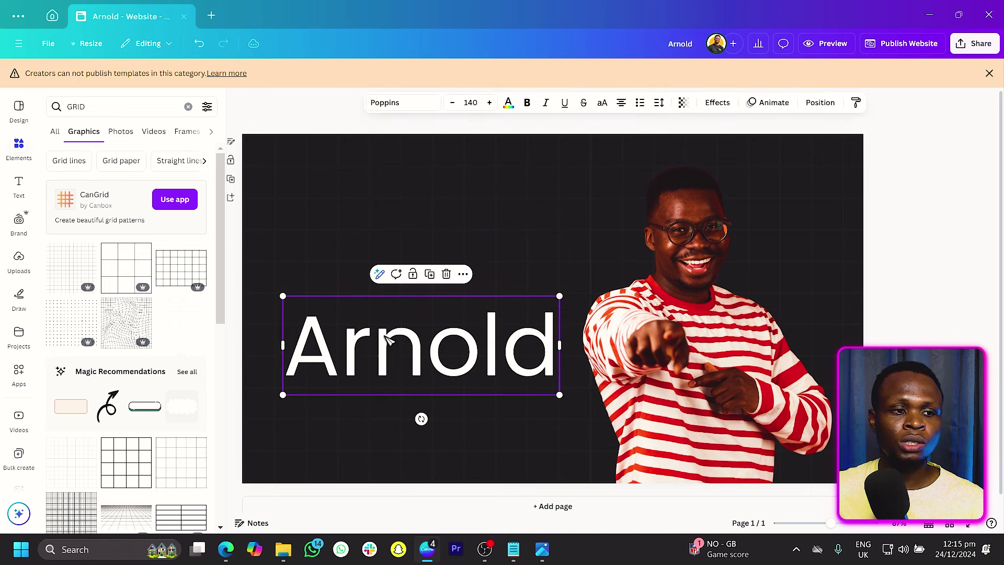
Step: Add a full stop to make 'Arnold.' and make the heading bold
click(563, 362)
text(.)
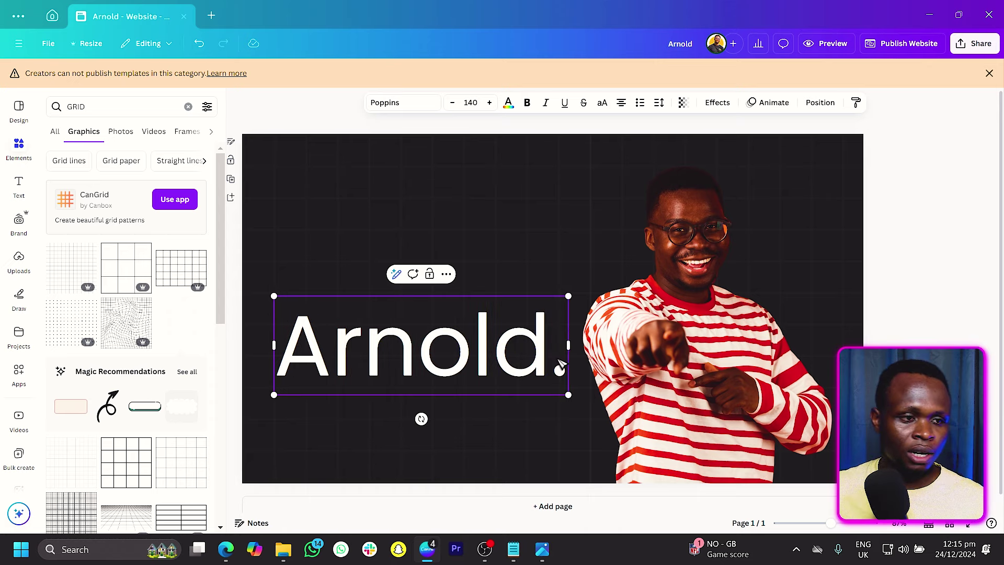
key(ctrl+a)
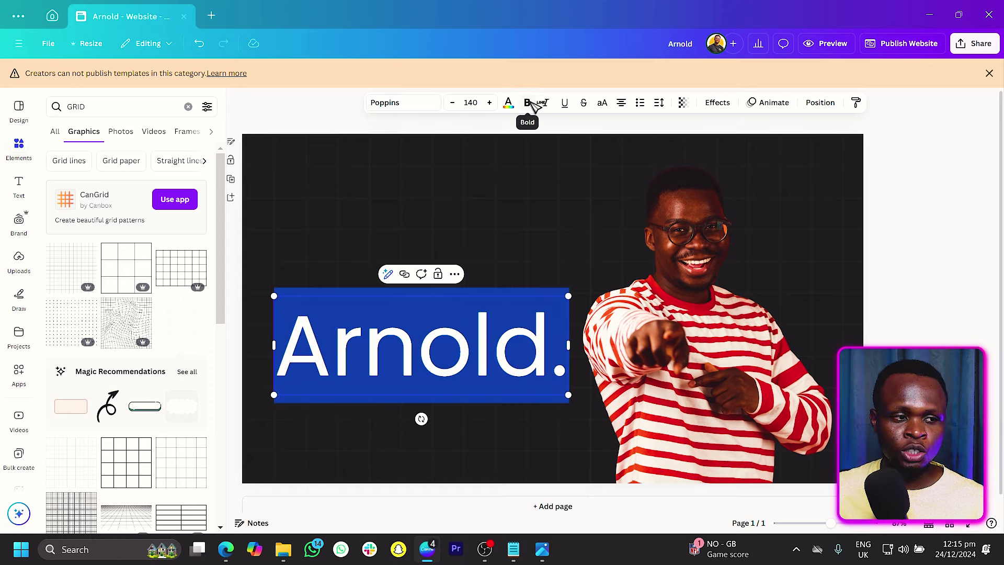
click(528, 102)
click(316, 101)
Step: Scale and trim the photo beside the heading, then duplicate 'Arnold.' above the original
click(510, 212)
drag(904, 156, 895, 155)
drag(706, 477, 707, 489)
drag(533, 352, 544, 352)
drag(358, 334, 373, 347)
click(855, 251)
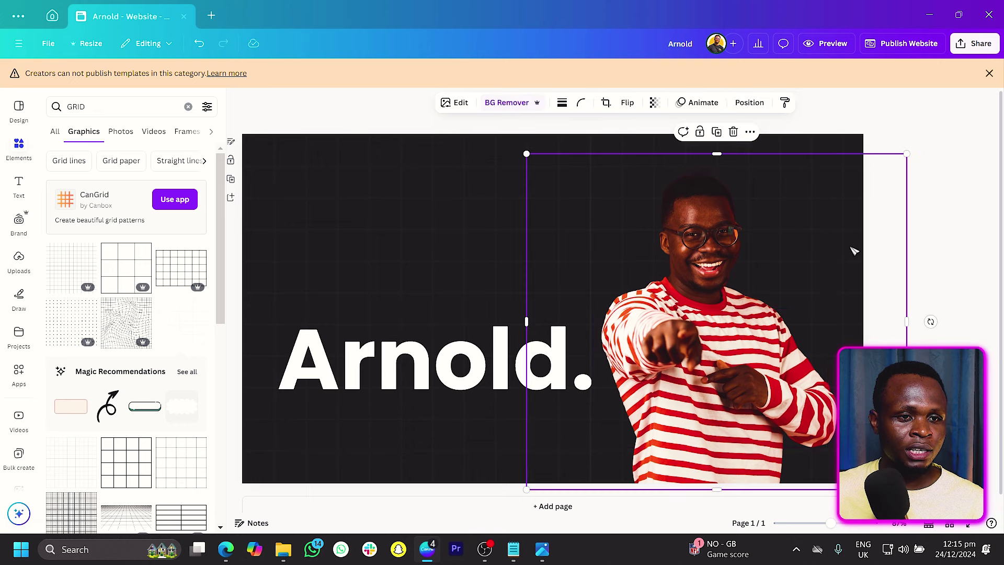
drag(908, 242, 852, 242)
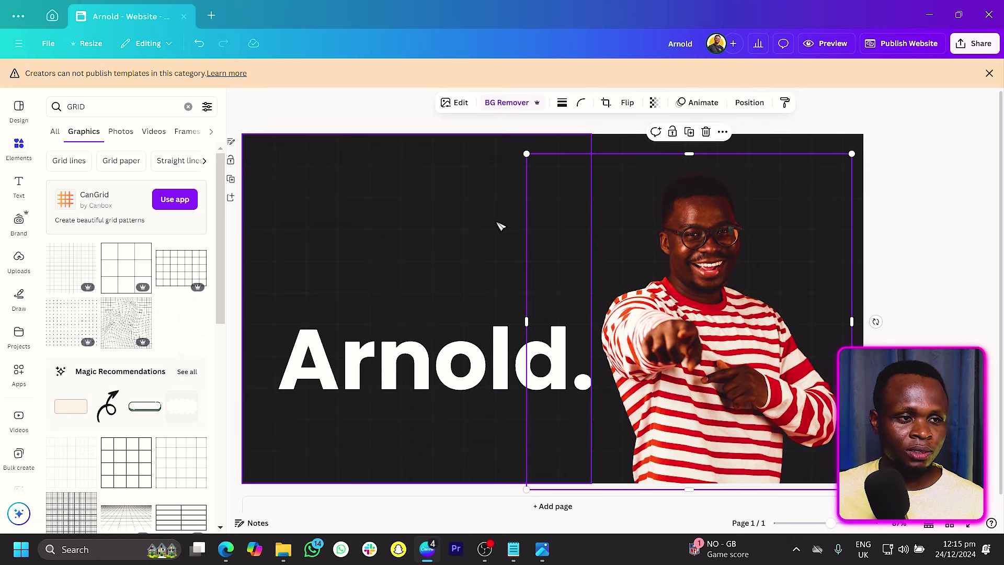
drag(523, 219, 589, 220)
click(433, 374)
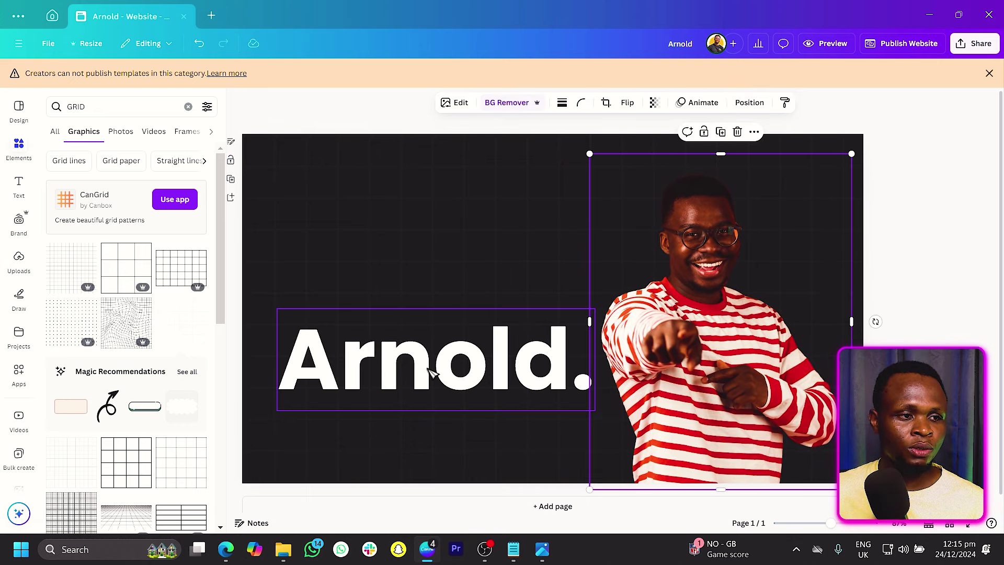
drag(421, 375, 421, 305)
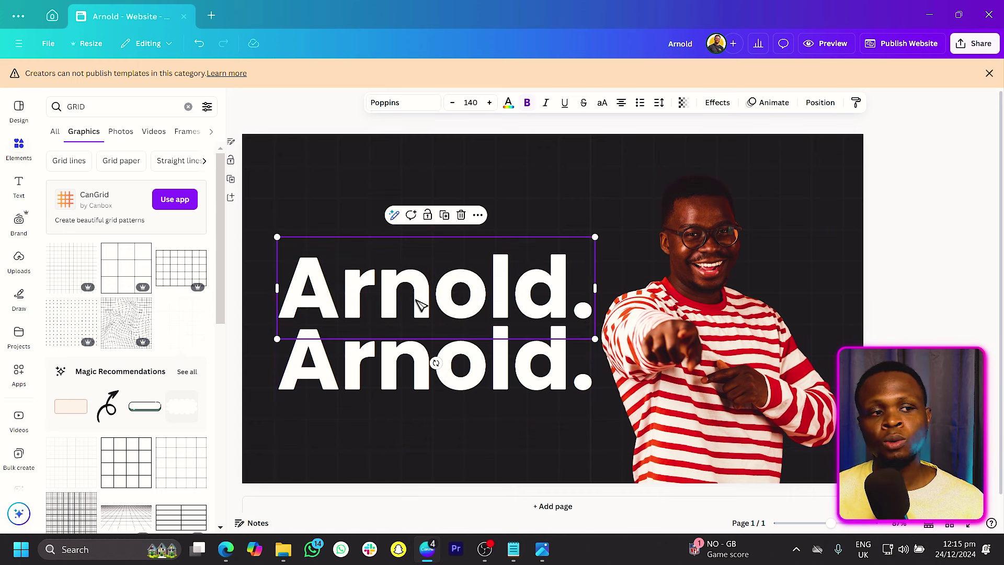
Step: Retype the upper 'Arnold.' copy as 'Content Creator' and shrink its box
double_click(421, 304)
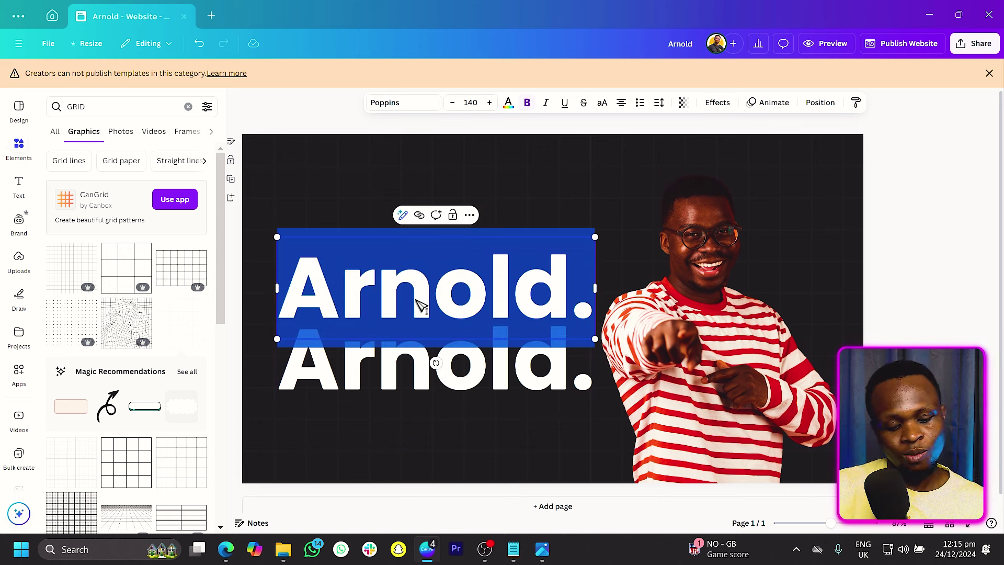
text(v)
key(BackSpace)
text(con)
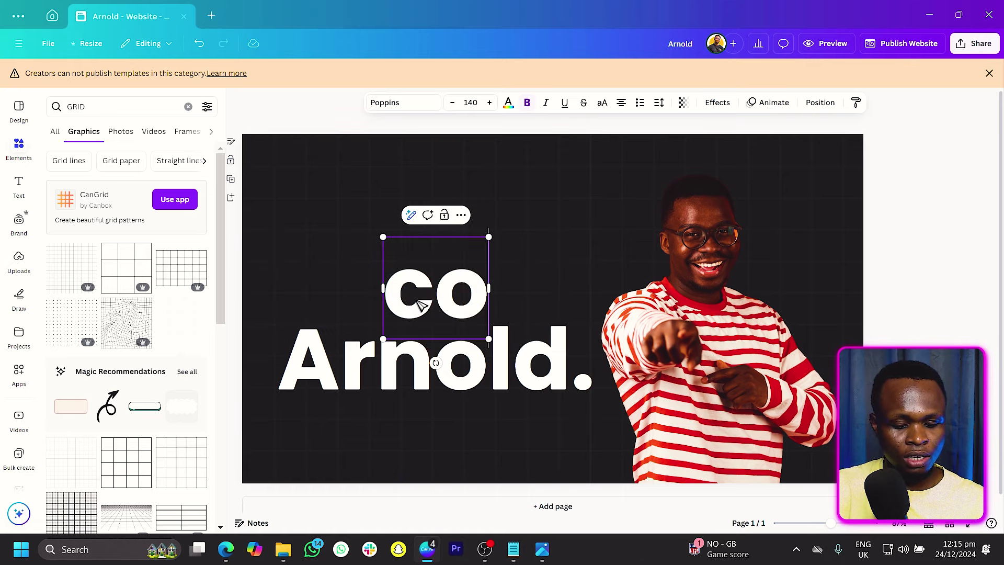
key(BackSpace)
key(BackSpace)
key(BackSpace)
text(C)
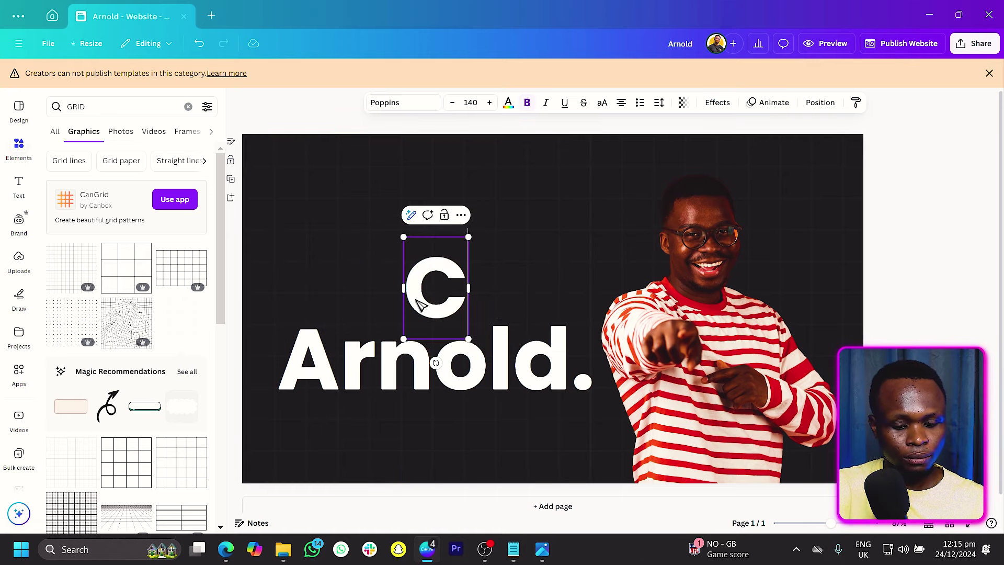
text(ontent Cre)
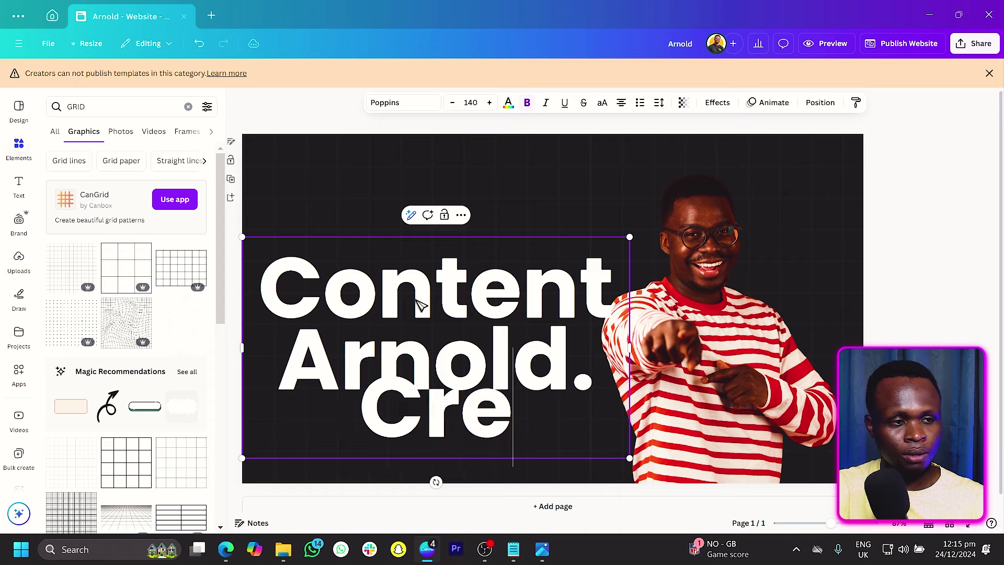
text(ator)
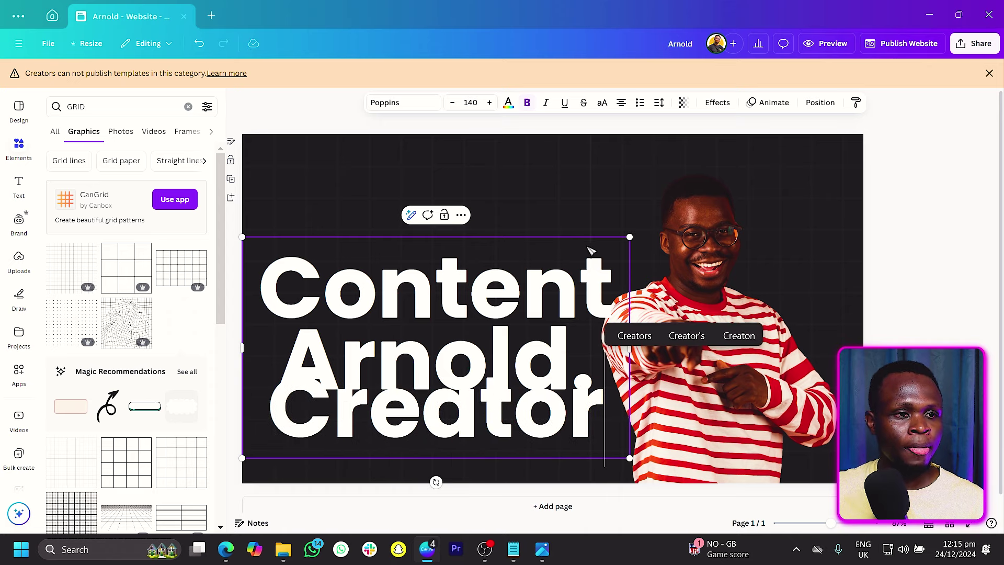
drag(630, 237, 502, 331)
Step: Remove bold from 'Content Creator', make it smaller, and place it just above 'Arnold.'
double_click(487, 360)
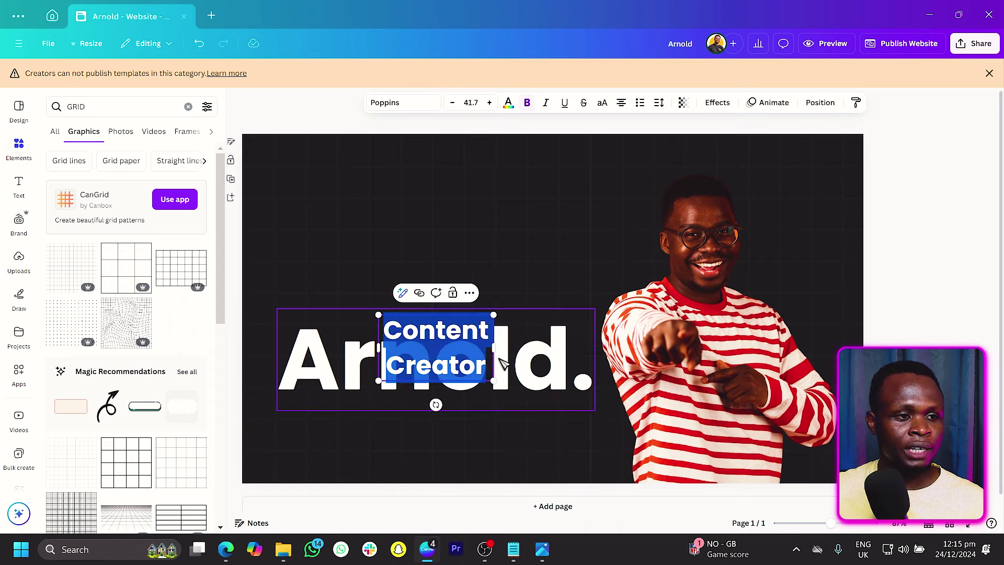
click(529, 103)
drag(540, 315, 497, 334)
drag(452, 370, 371, 349)
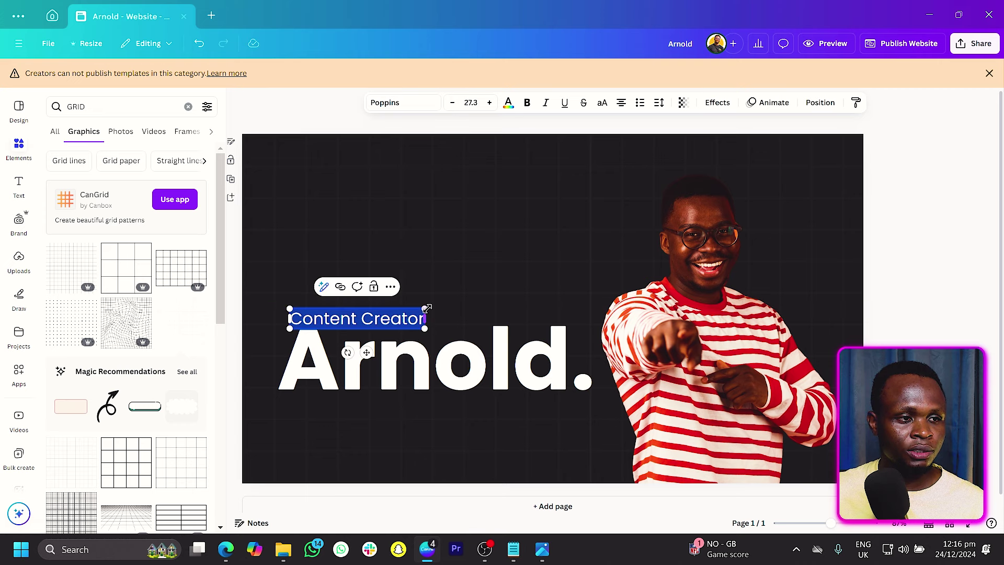
click(301, 112)
Step: Move the heading block up and duplicate 'Content Creator' below 'Arnold.'
click(393, 345)
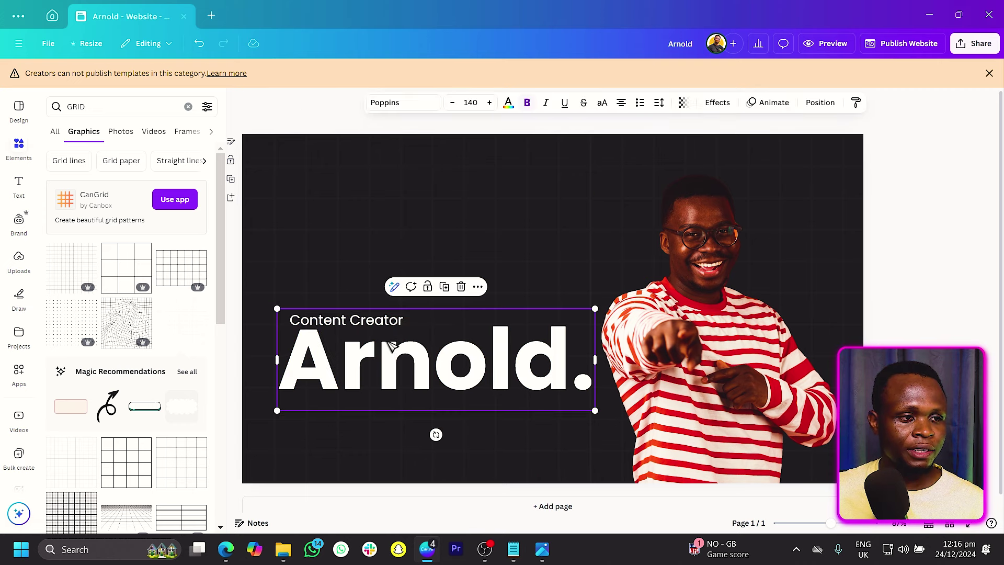
drag(386, 381, 387, 353)
click(288, 95)
click(349, 300)
drag(337, 292, 335, 384)
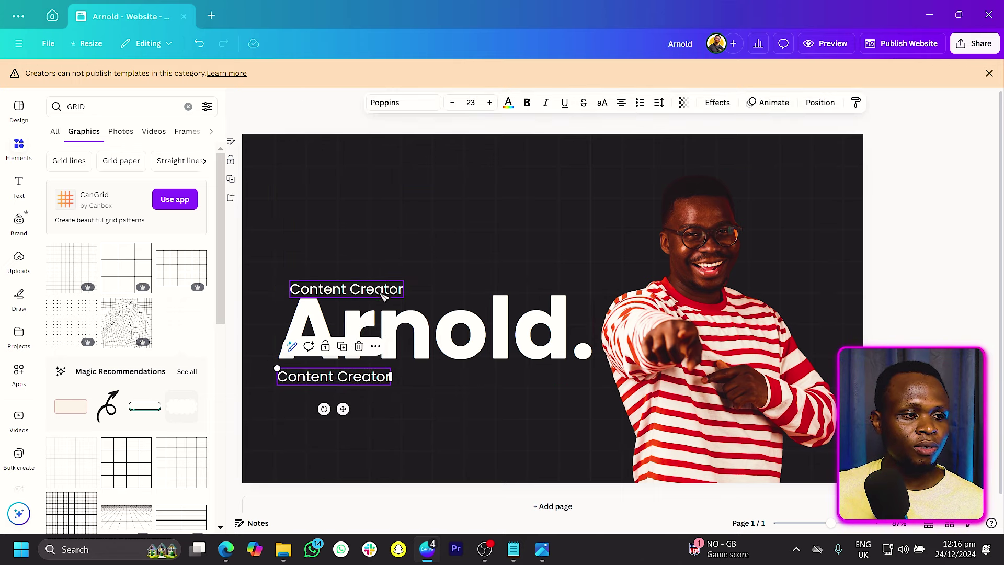
drag(388, 292, 376, 292)
click(385, 391)
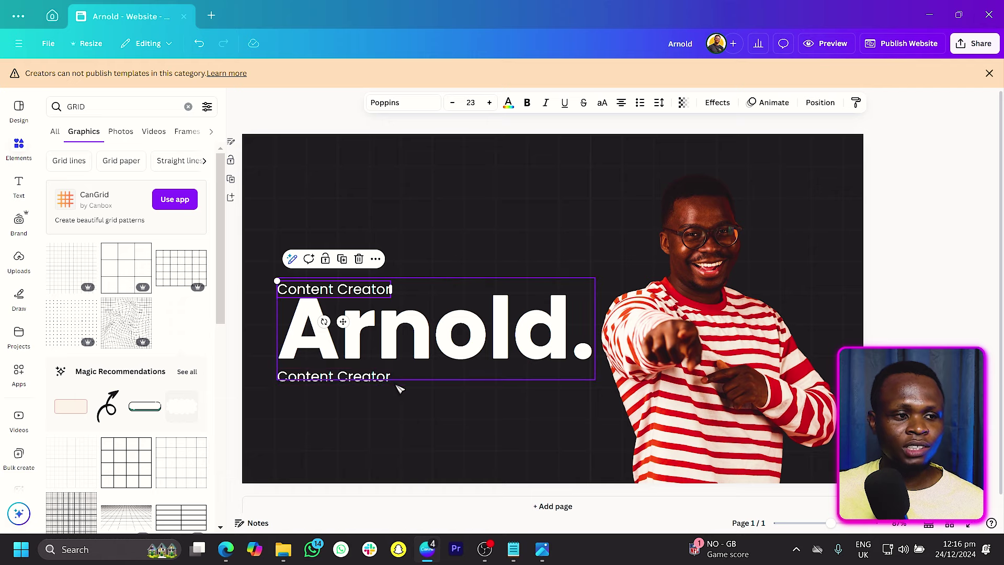
click(388, 390)
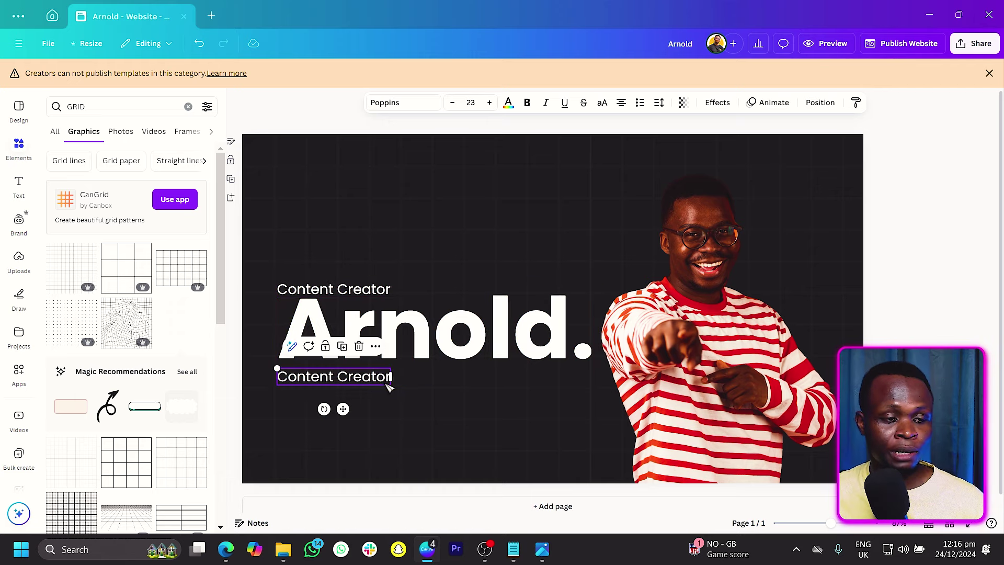
Step: Paste the client-intro paragraph from the notes into the lower duplicate text box
click(514, 549)
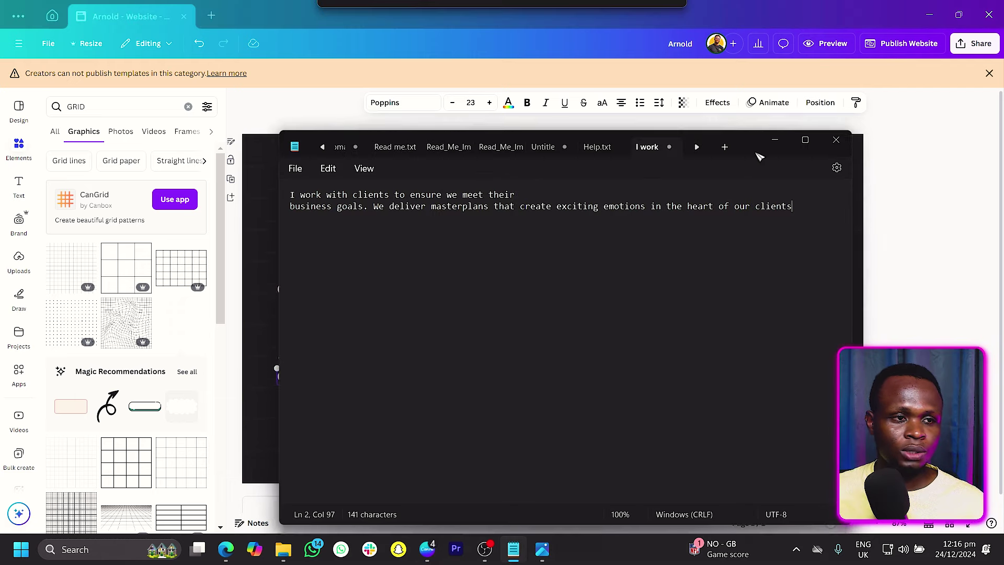
key(ctrl+a)
key(ctrl+c)
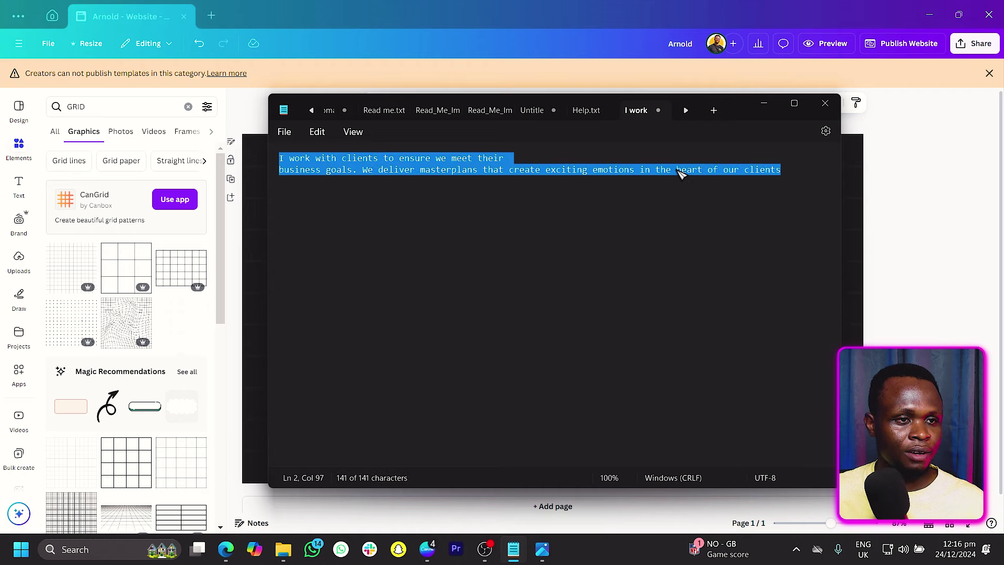
click(764, 103)
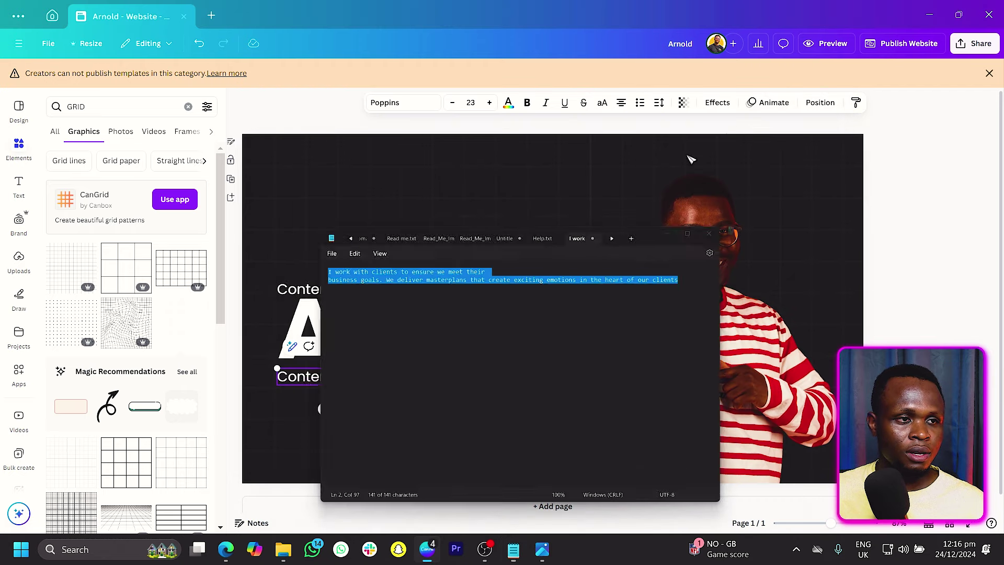
double_click(352, 386)
key(ctrl+v)
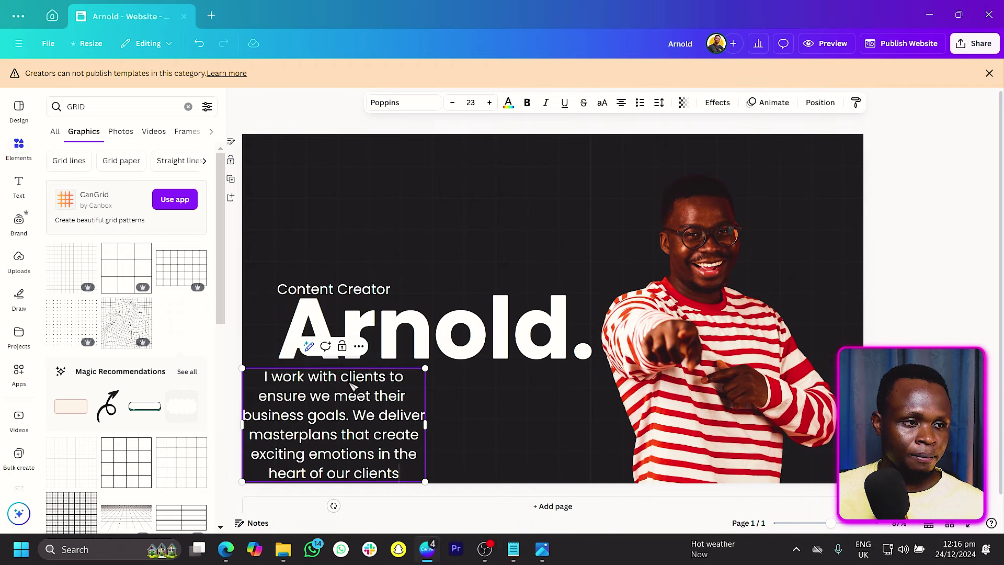
Step: Set the client-intro paragraph's font size to 13
click(454, 103)
click(453, 104)
click(454, 103)
click(454, 103)
click(454, 103)
click(470, 102)
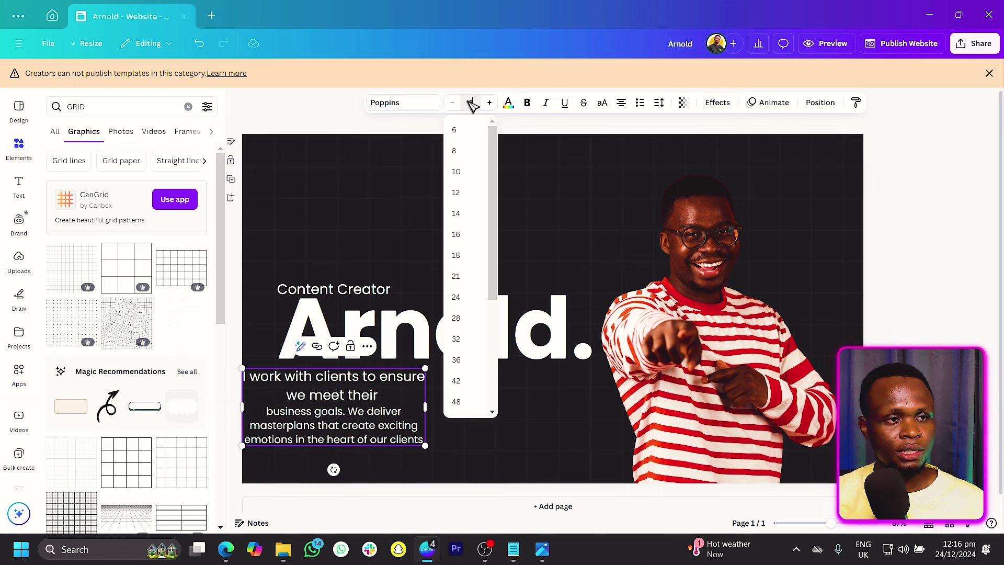
text(10)
key(Return)
click(490, 103)
click(489, 103)
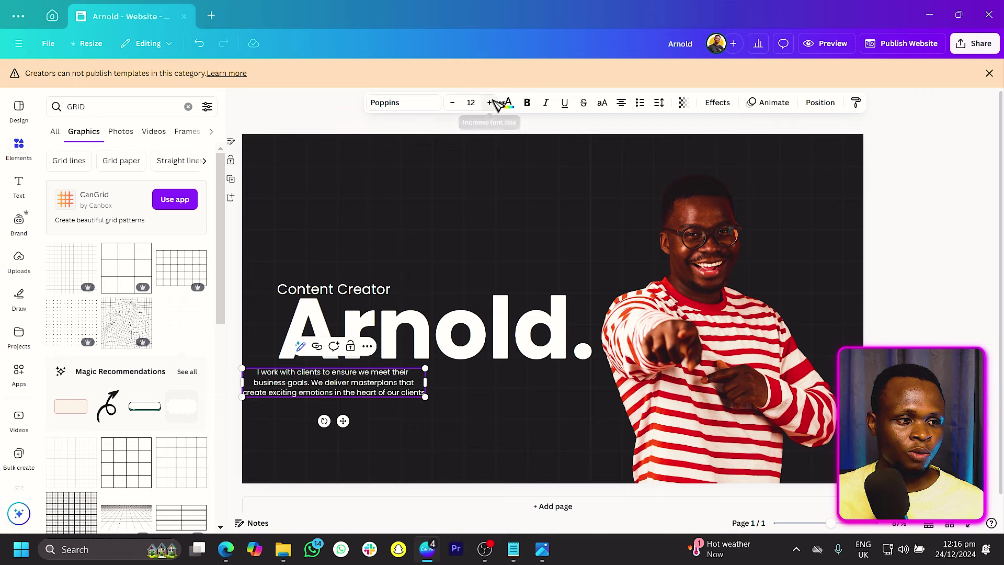
click(490, 102)
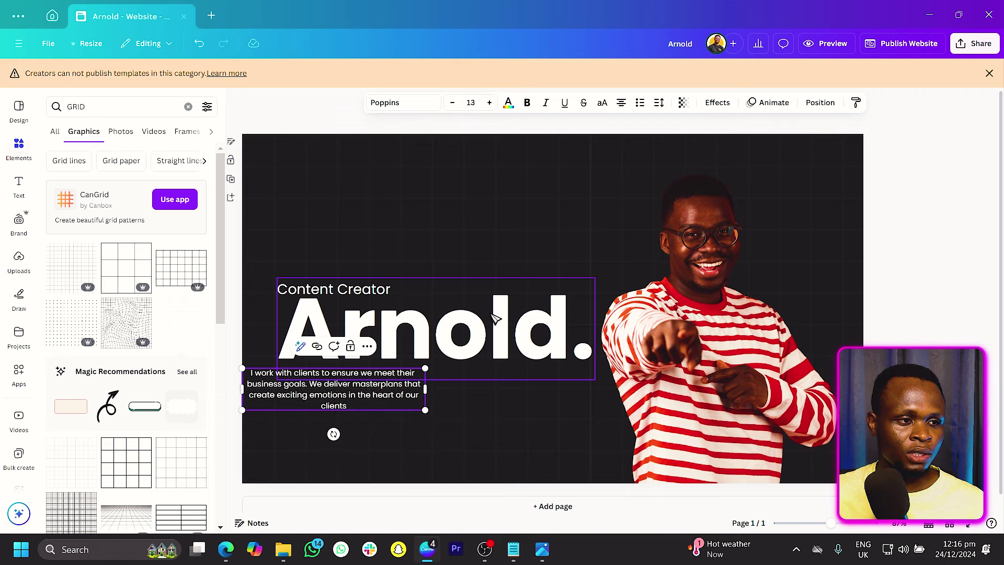
Step: Left-align the paragraph under 'Arnold.', resize it, and delete the line break after 'their'
click(622, 102)
drag(439, 413, 473, 415)
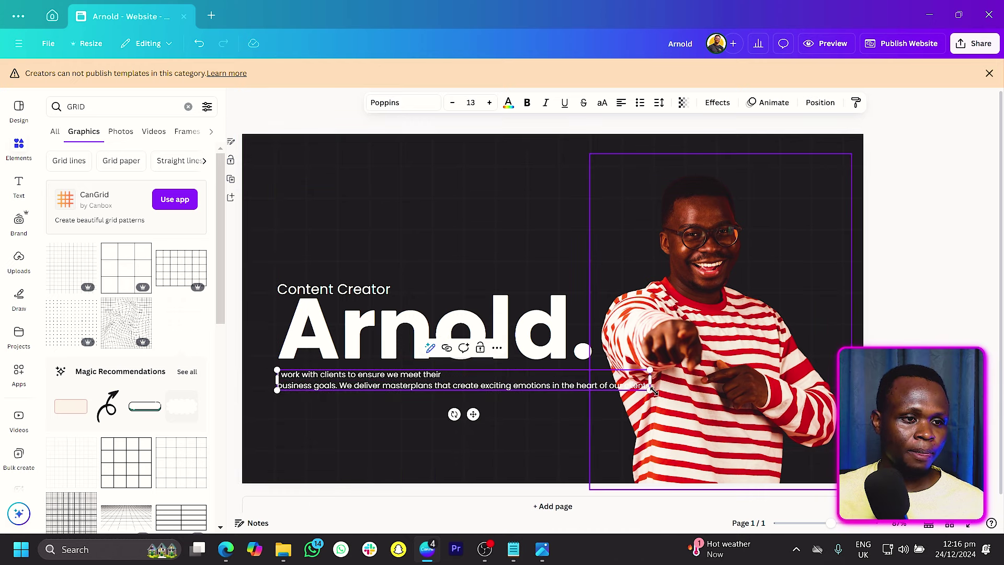
drag(650, 380, 553, 385)
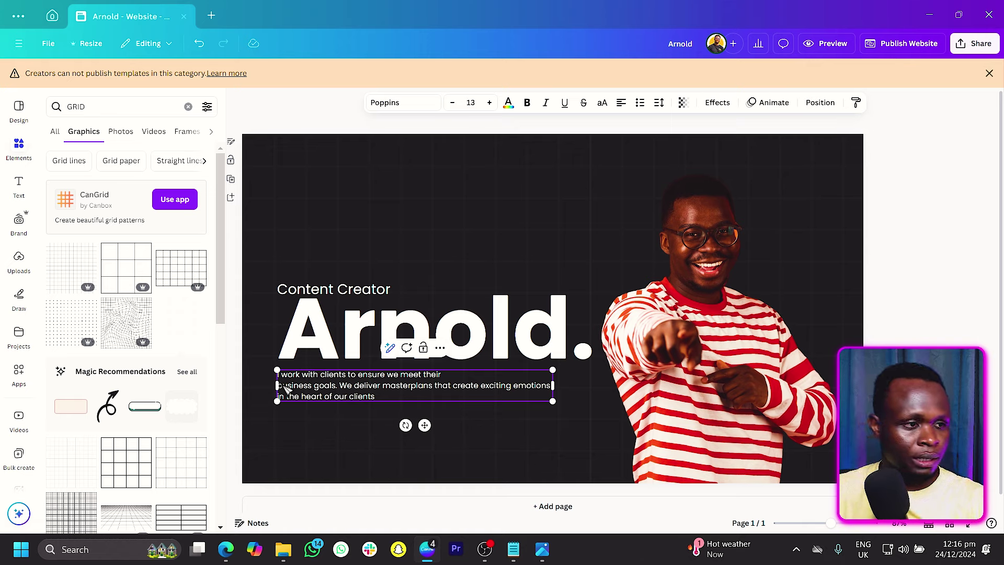
click(285, 387)
key(BackSpace)
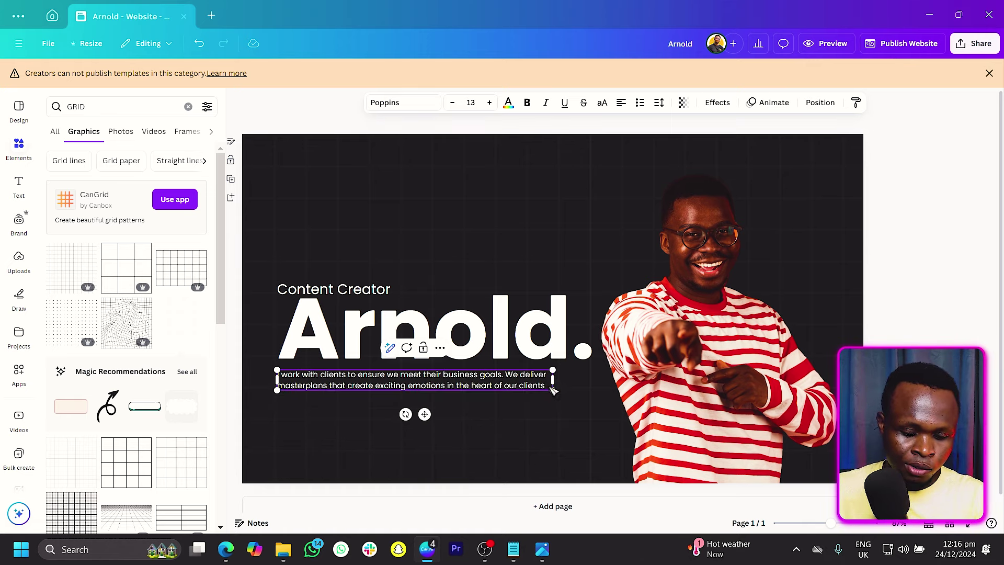
click(306, 114)
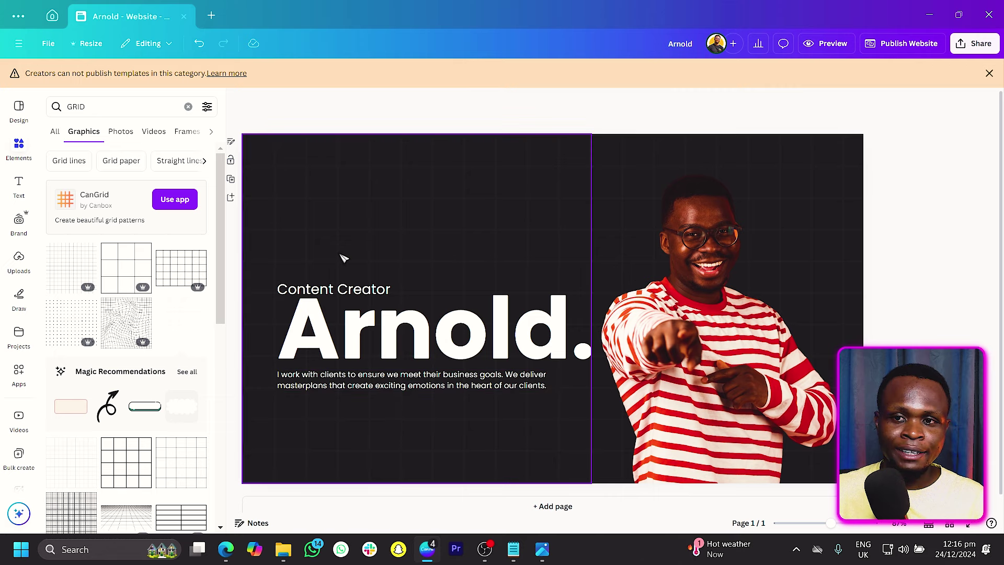
Step: Shrink the 'Content Creator' label to size 20 and align it left with 'Arnold'
click(334, 298)
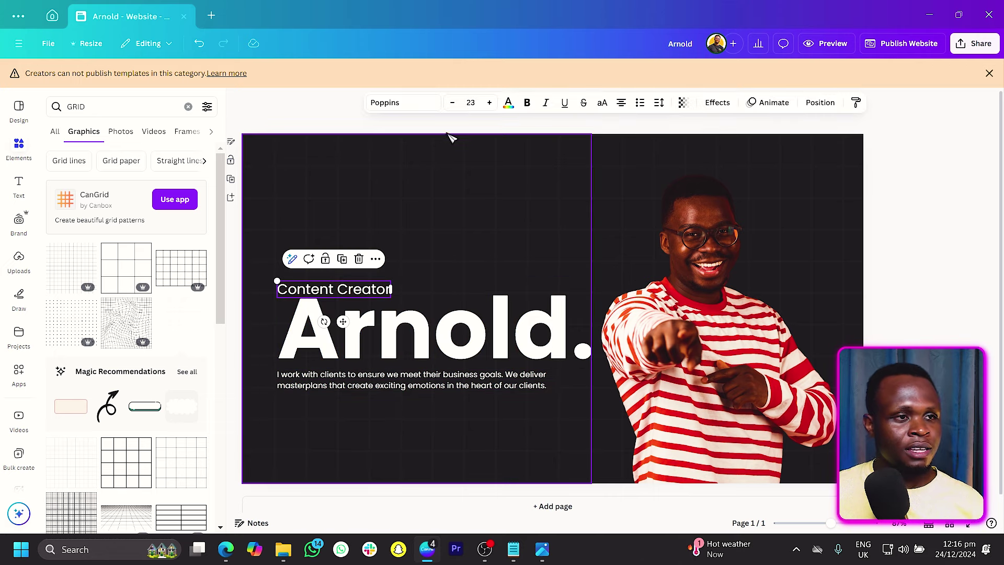
click(453, 103)
click(453, 103)
click(454, 103)
click(300, 123)
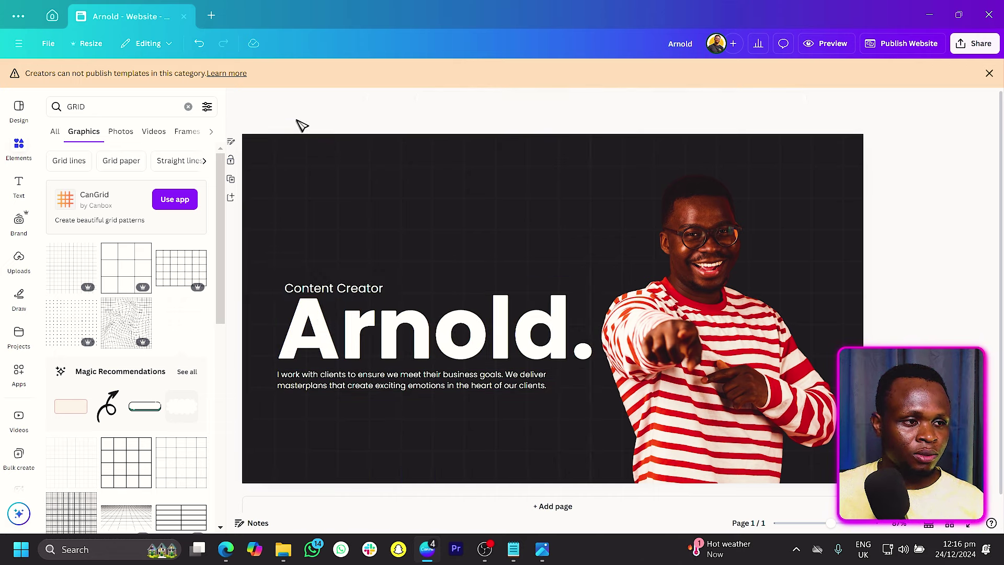
drag(349, 288, 341, 288)
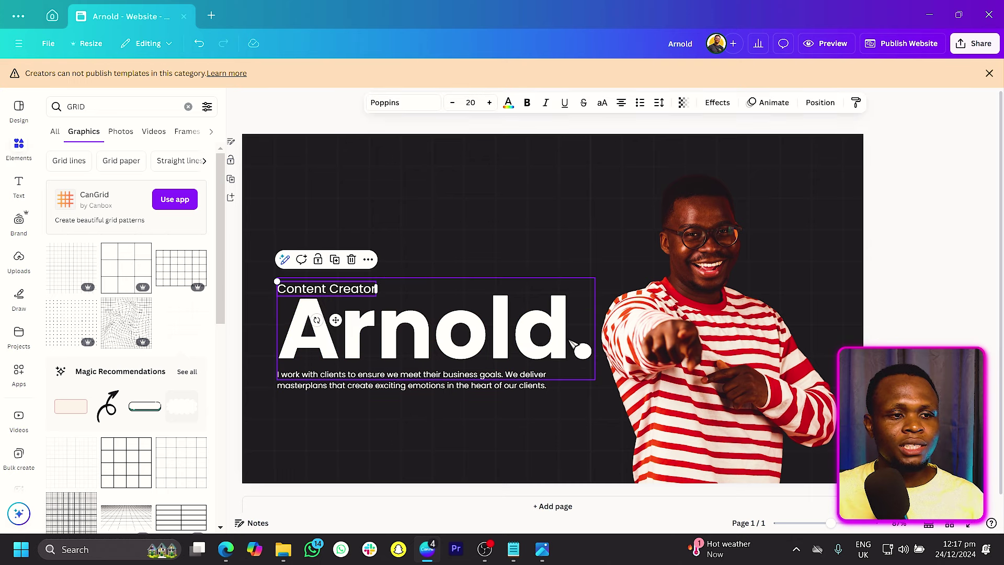
Step: Colour the full stop in 'Arnold.' dark red from the photo colours
click(581, 350)
double_click(582, 349)
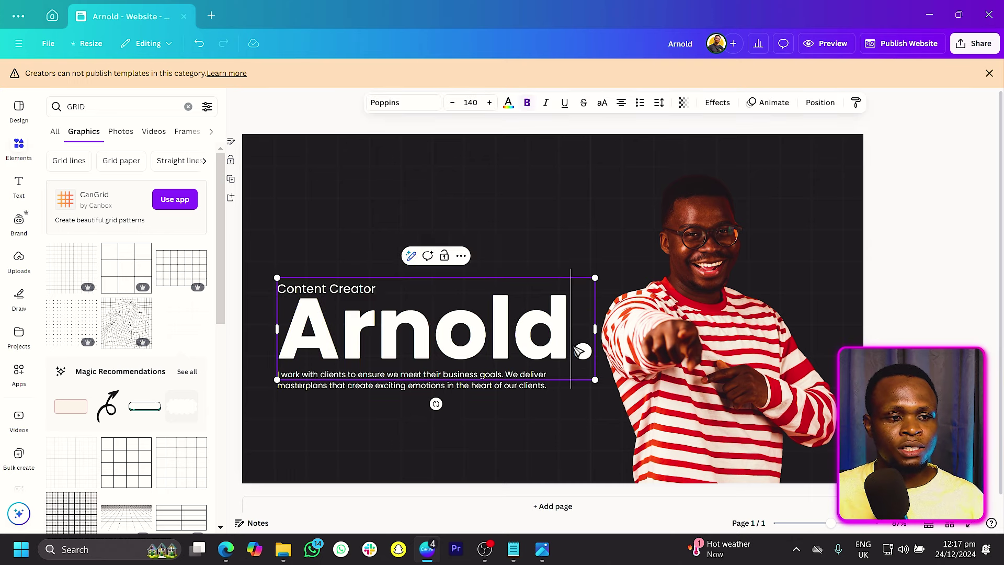
click(507, 102)
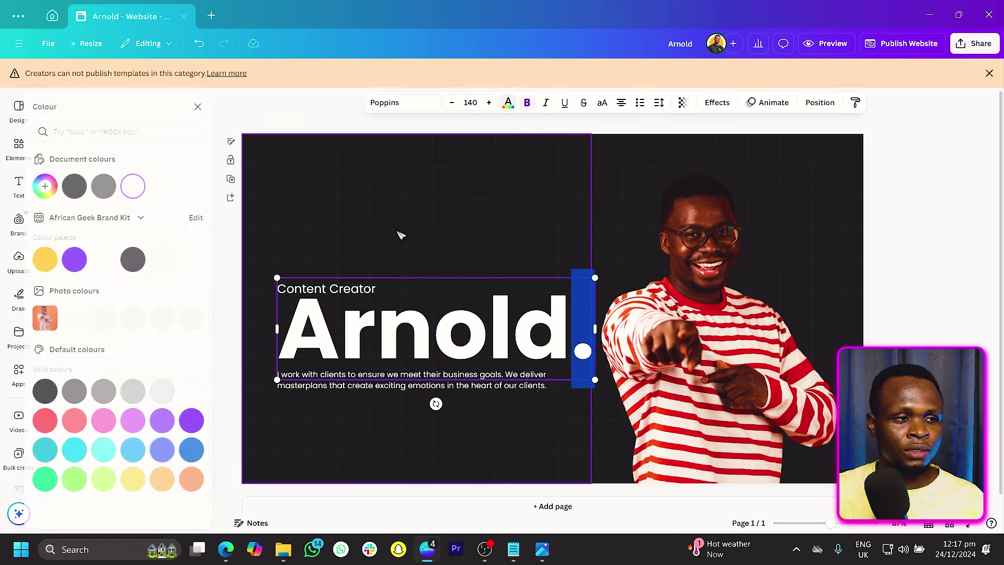
click(146, 318)
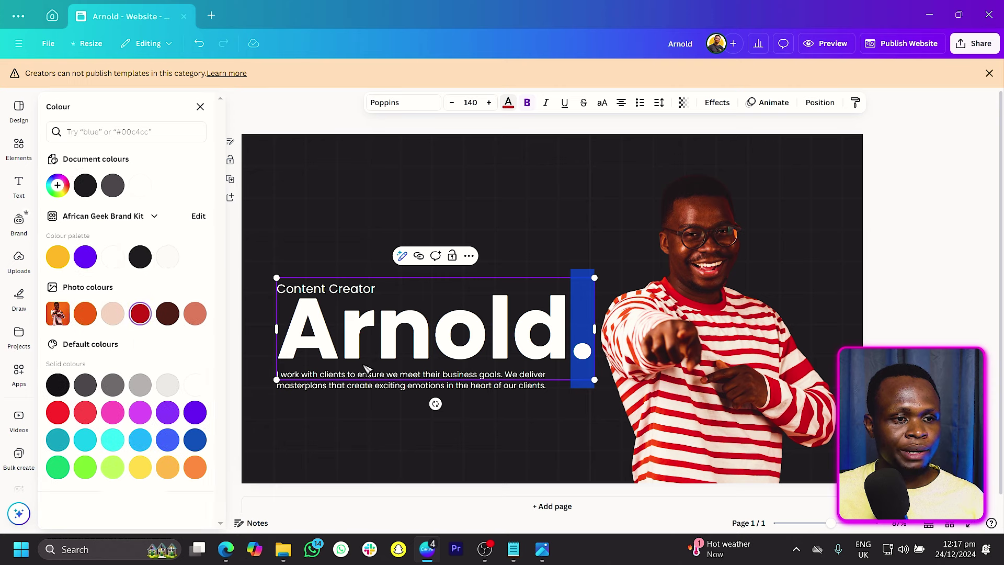
key(Escape)
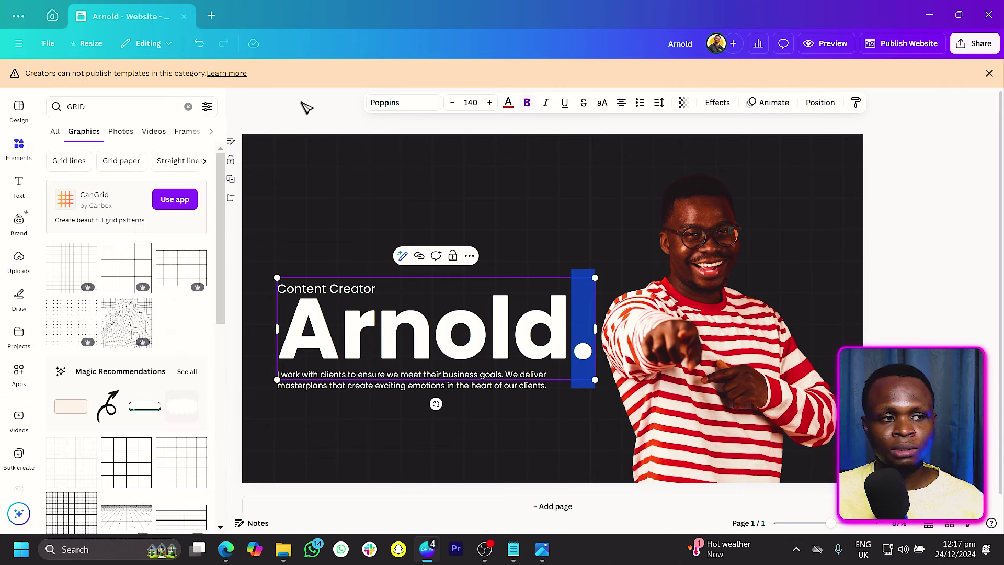
key(Escape)
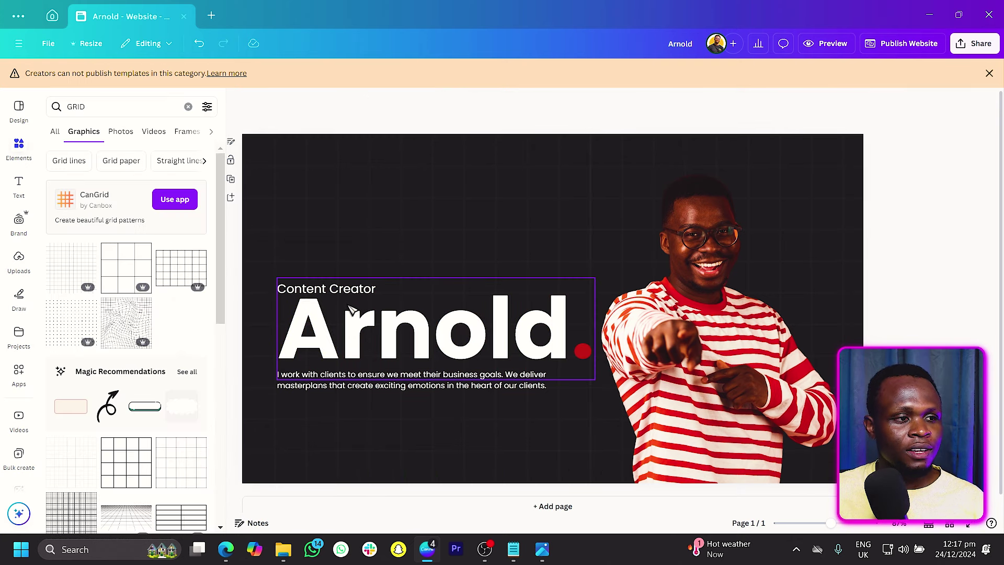
Step: Shift the paragraph, heading block and photo slightly right together
click(336, 382)
key(Caps_Lock)
shift+click(324, 329)
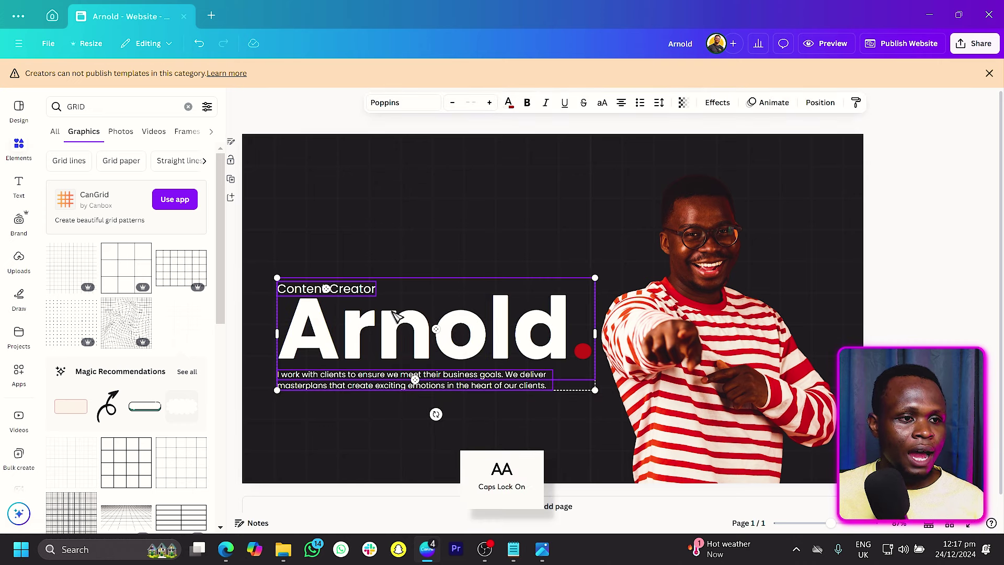
shift+click(607, 340)
shift+click(509, 173)
drag(509, 173, 520, 173)
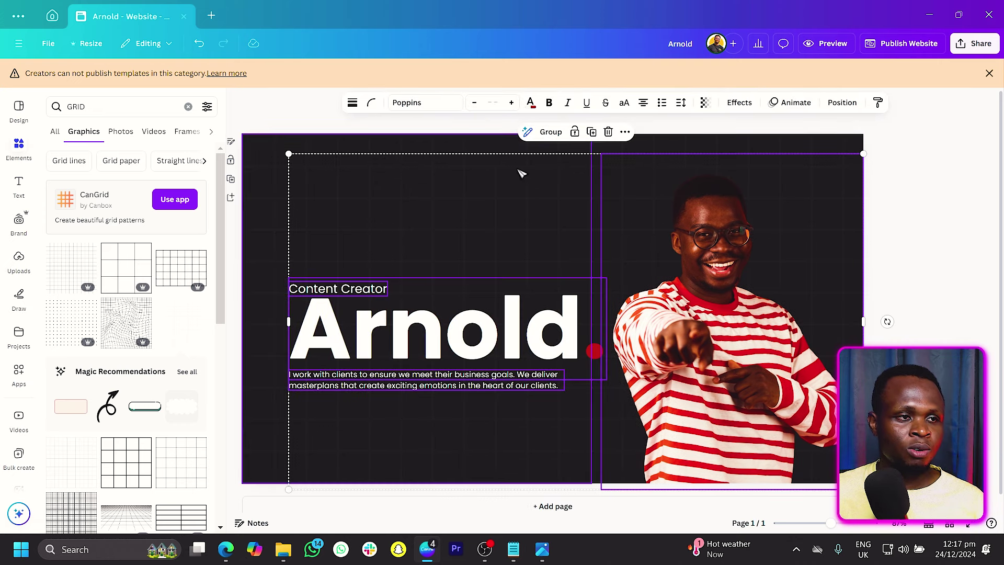
click(292, 112)
Step: Insert a horizontal line in the page's upper-left area
key(l)
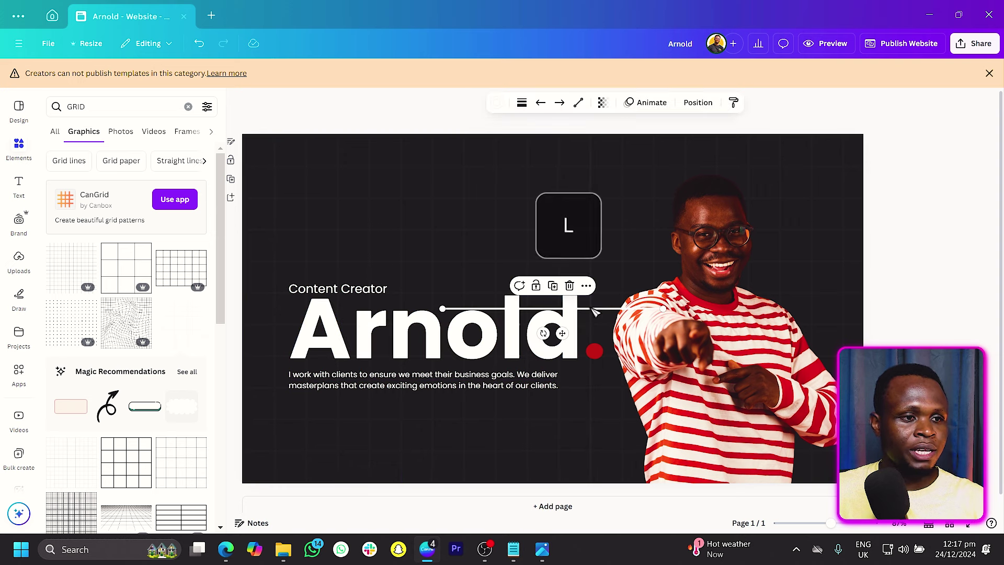
drag(595, 313, 456, 214)
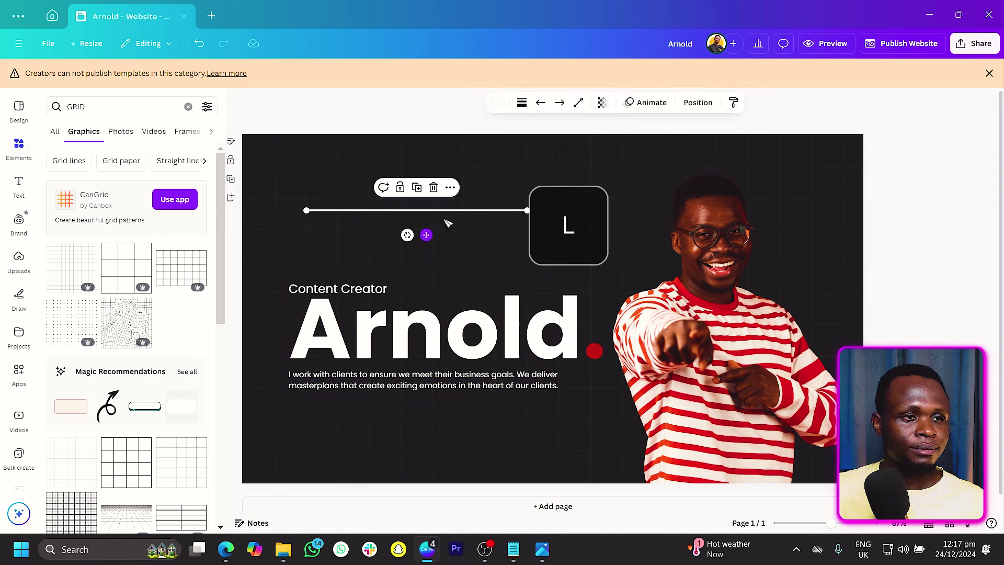
click(698, 103)
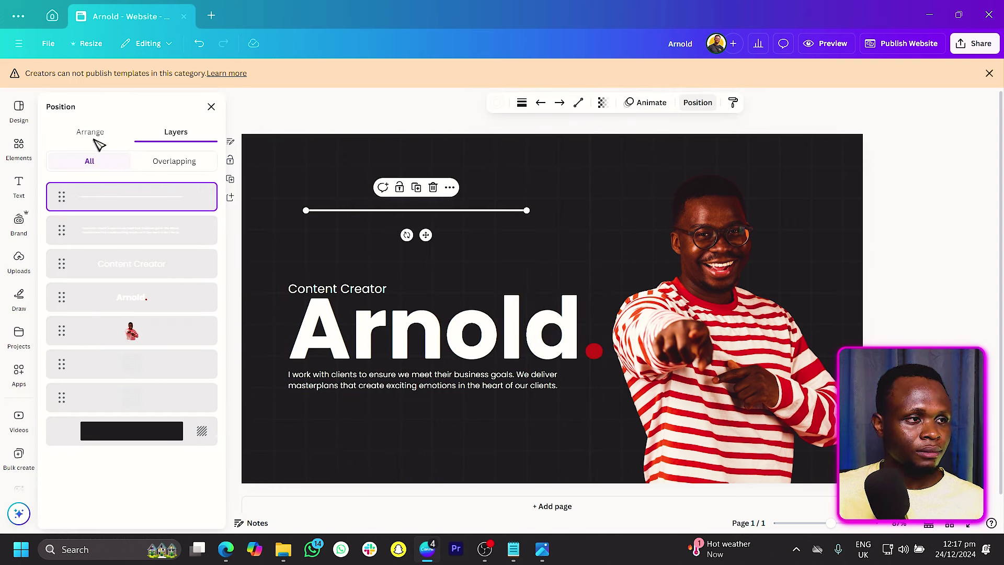
Step: Rotate the line 90° to make it vertical, give it weight 2, and move it to the left edge
click(90, 133)
click(191, 394)
text(90)
key(Return)
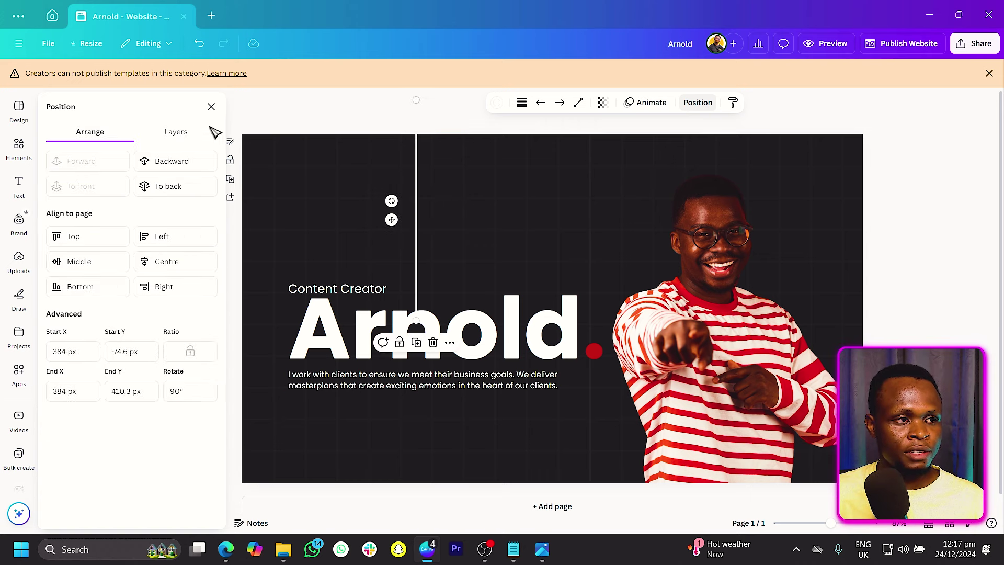
click(525, 103)
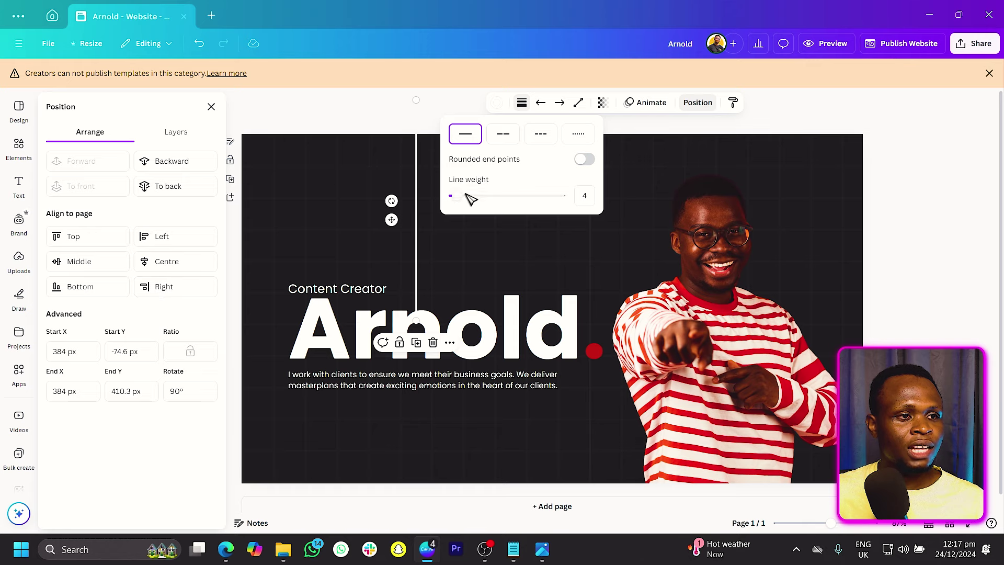
text(2)
key(Return)
drag(391, 218, 244, 178)
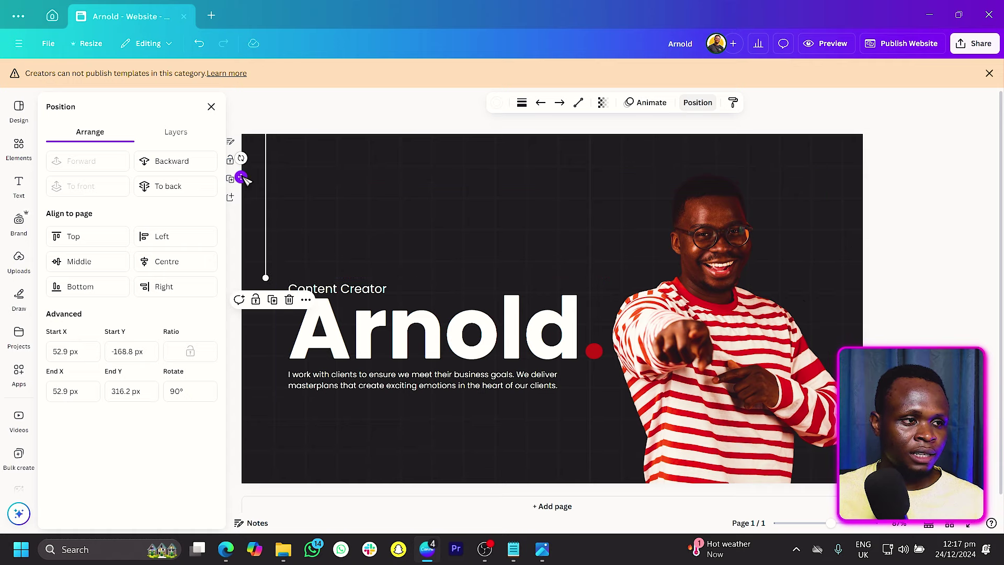
Step: Duplicate the vertical line and place the copy below the paragraph
key(ctrl+d)
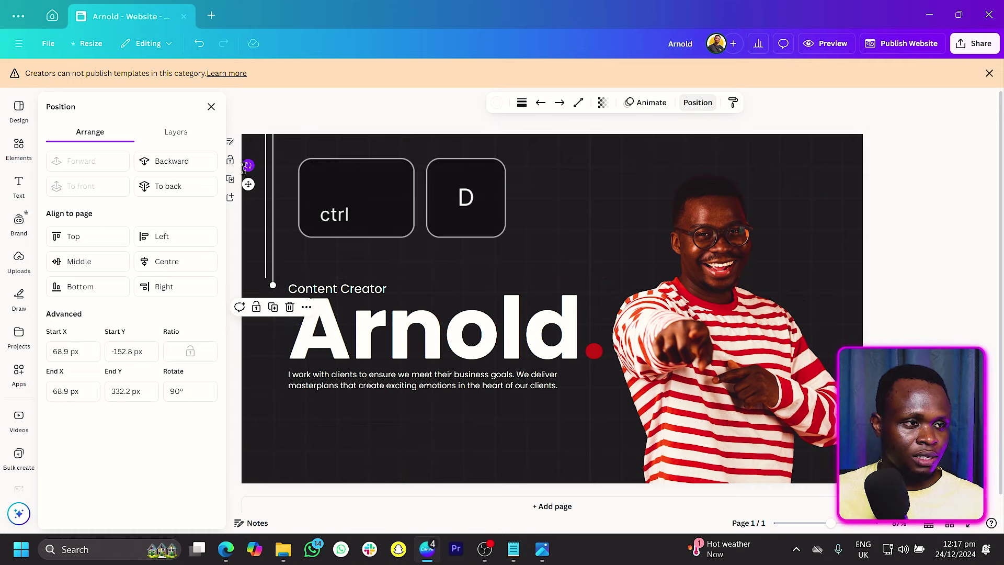
drag(250, 187, 243, 488)
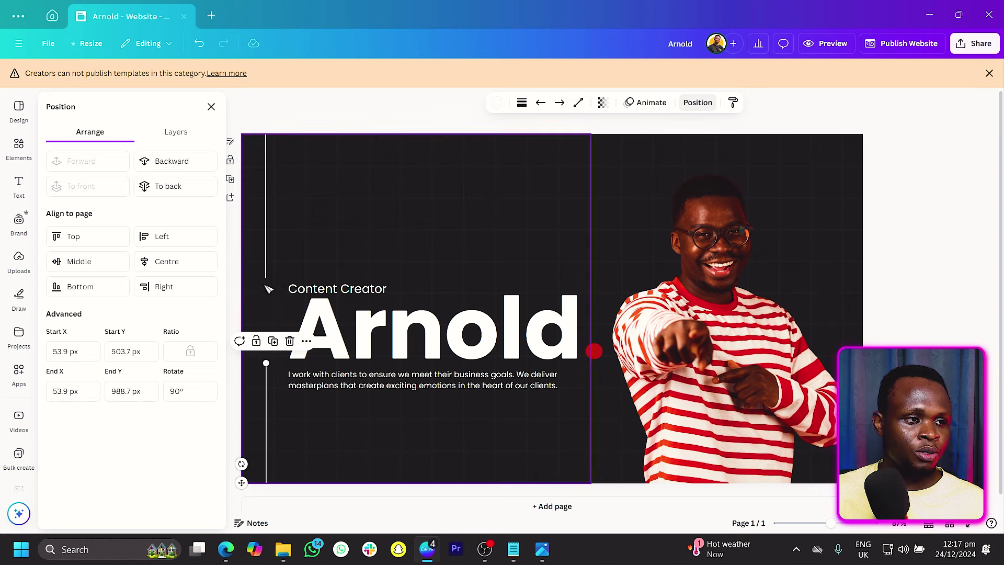
click(268, 259)
drag(269, 255, 268, 255)
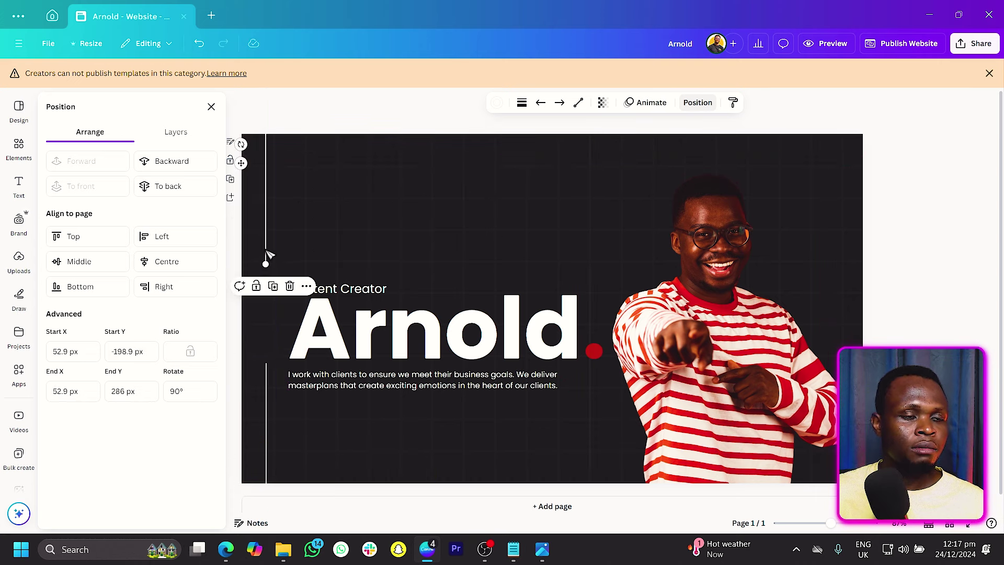
click(211, 106)
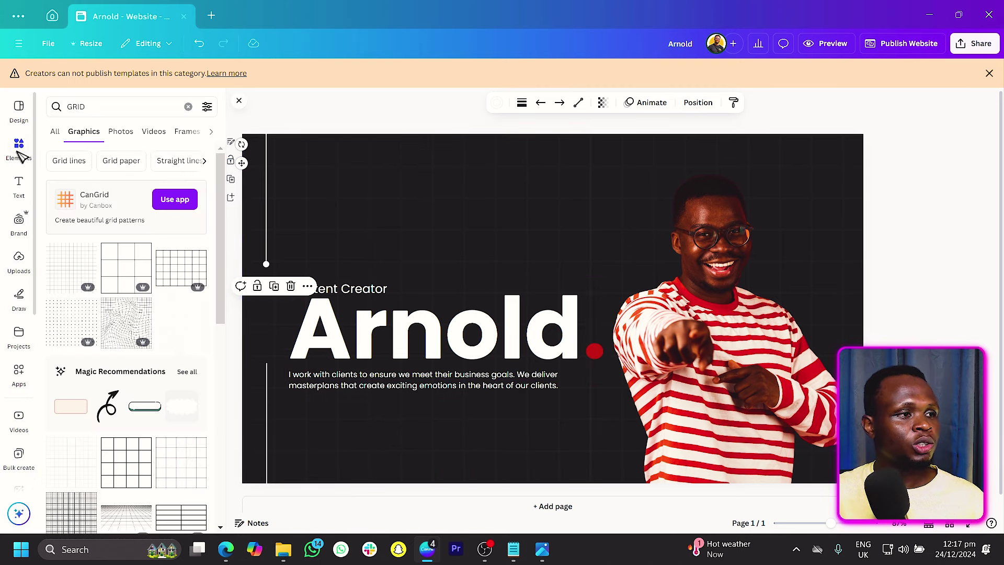
Step: Search the apps library for 'BRAND' and open the Brandfetch Logo app
click(20, 372)
click(132, 112)
text(BRANDFETCH)
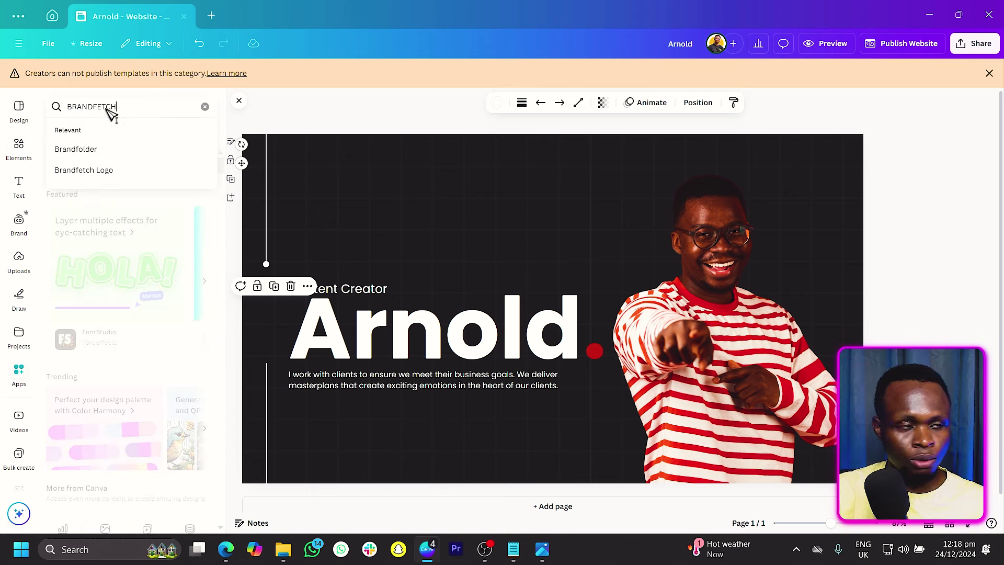
key(Return)
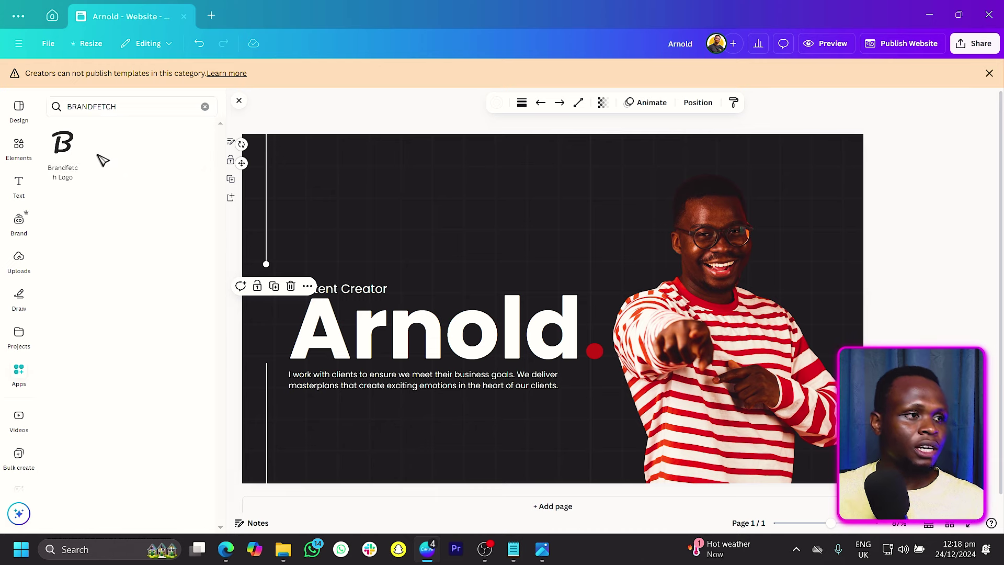
click(59, 146)
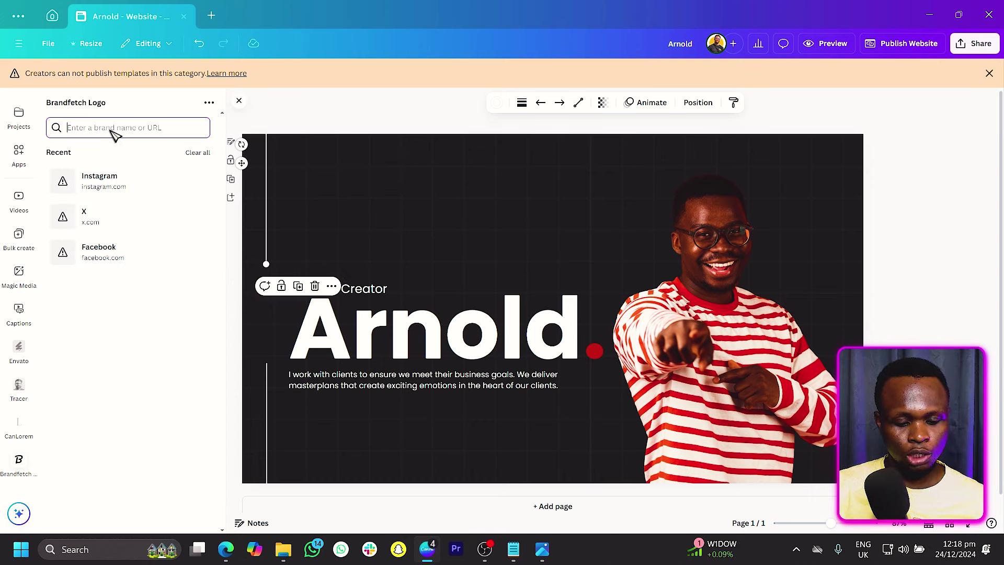
Step: Add the Instagram and facebook.com logos from Brandfetch onto the page above Content Creator
text(lNSTAGRAM)
key(Return)
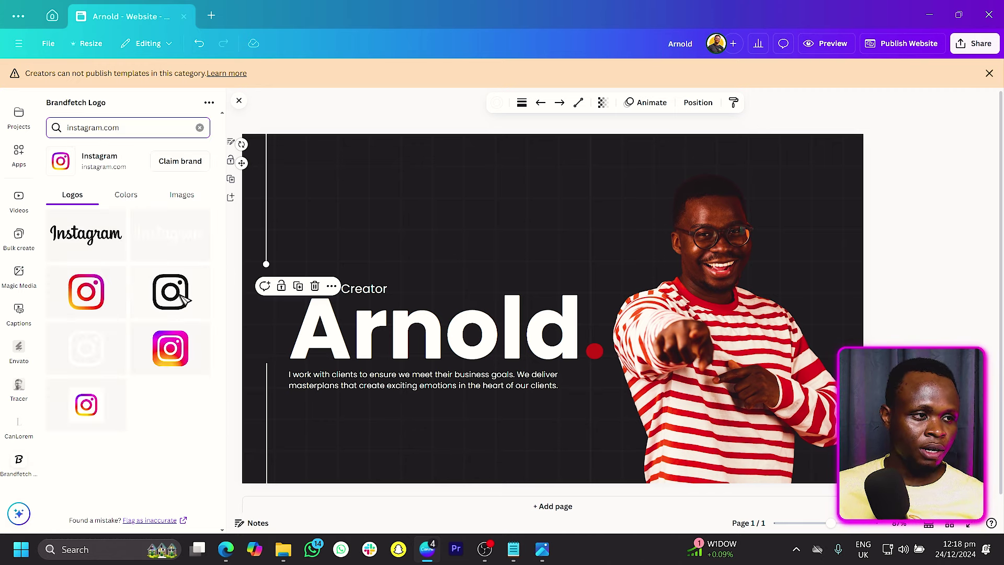
click(183, 299)
drag(552, 298, 491, 191)
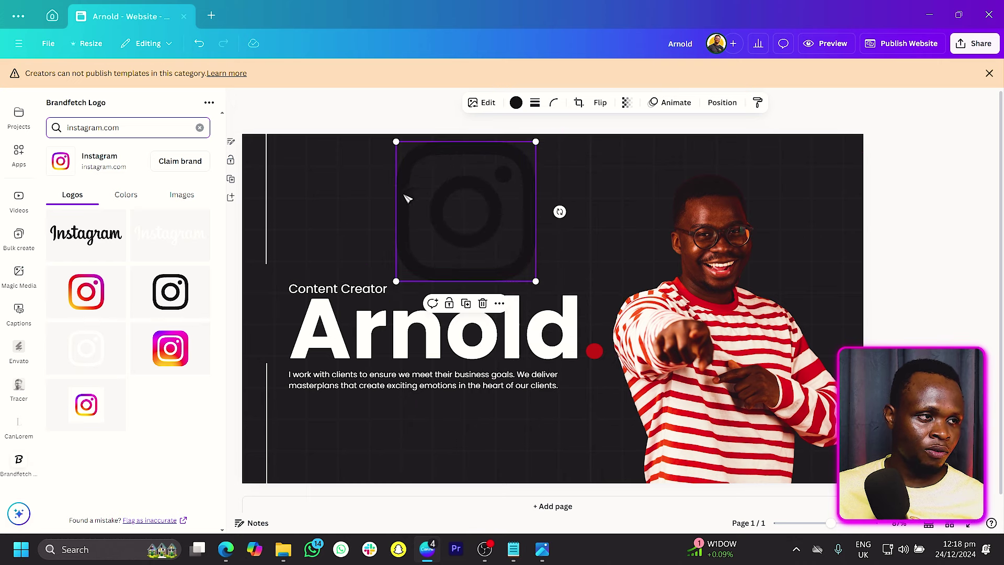
click(142, 133)
text(facebook.com)
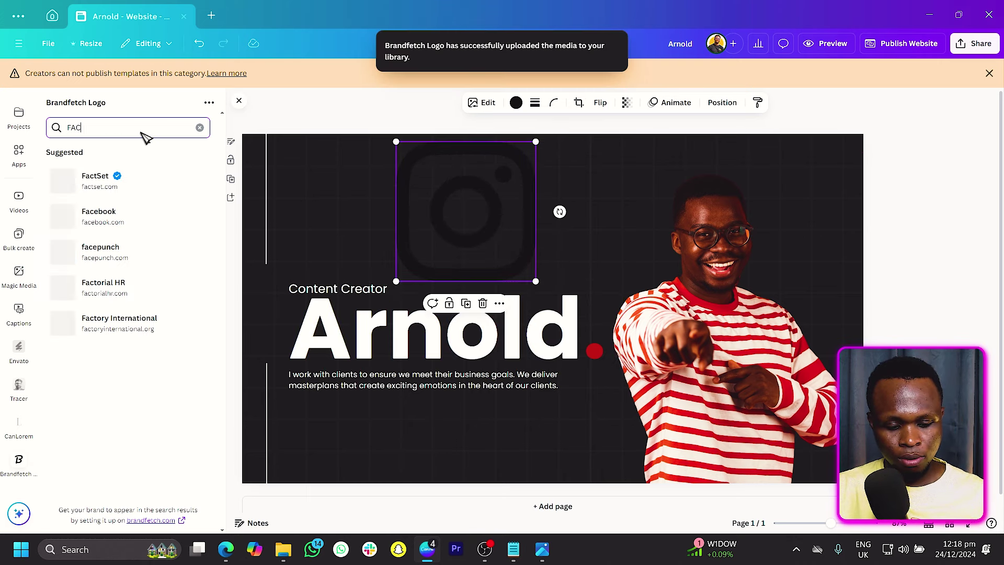
key(Return)
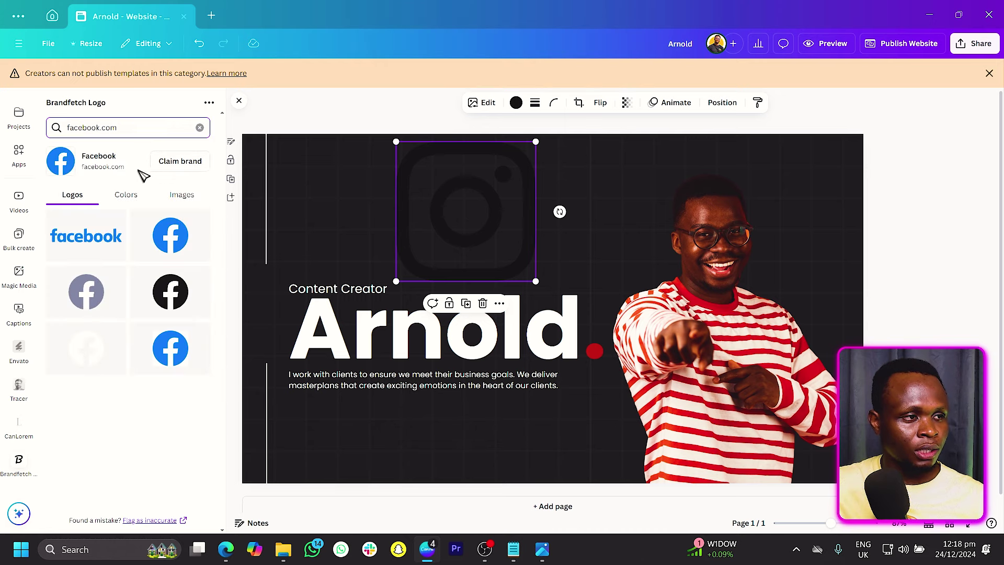
drag(165, 295, 455, 211)
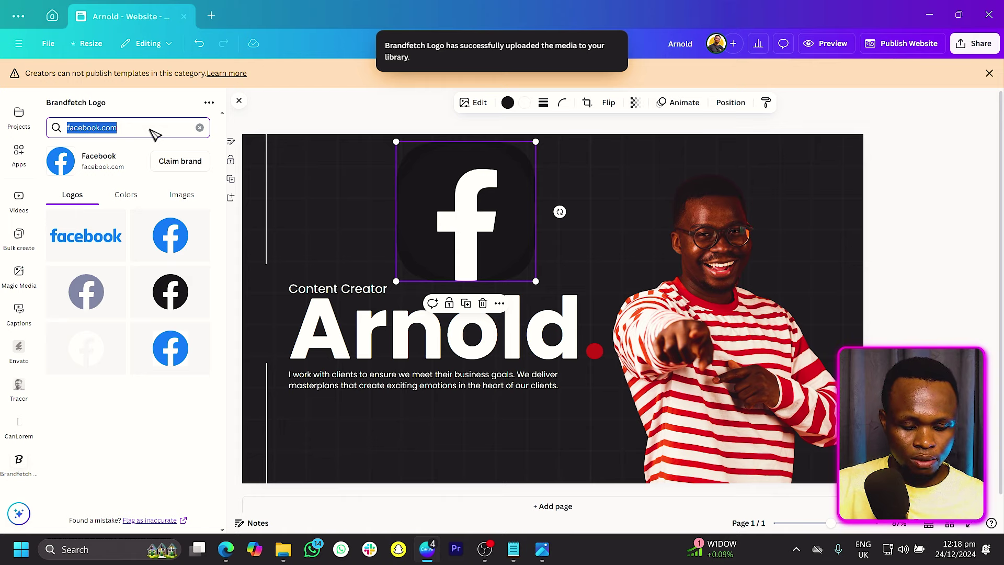
Step: Add the X logo from an X.COM search and recolour it white
text(X.COM)
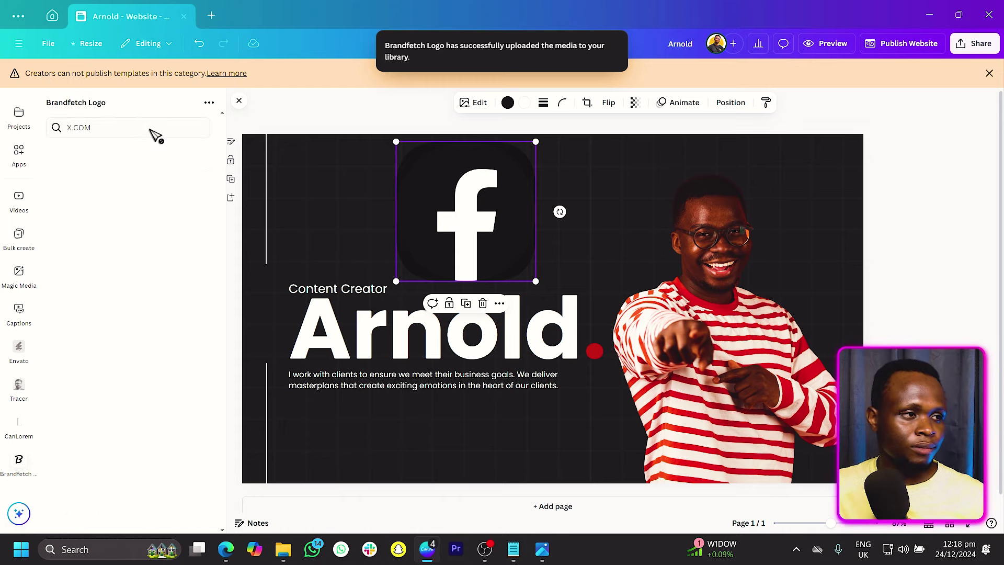
key(Return)
drag(89, 238, 379, 187)
click(516, 102)
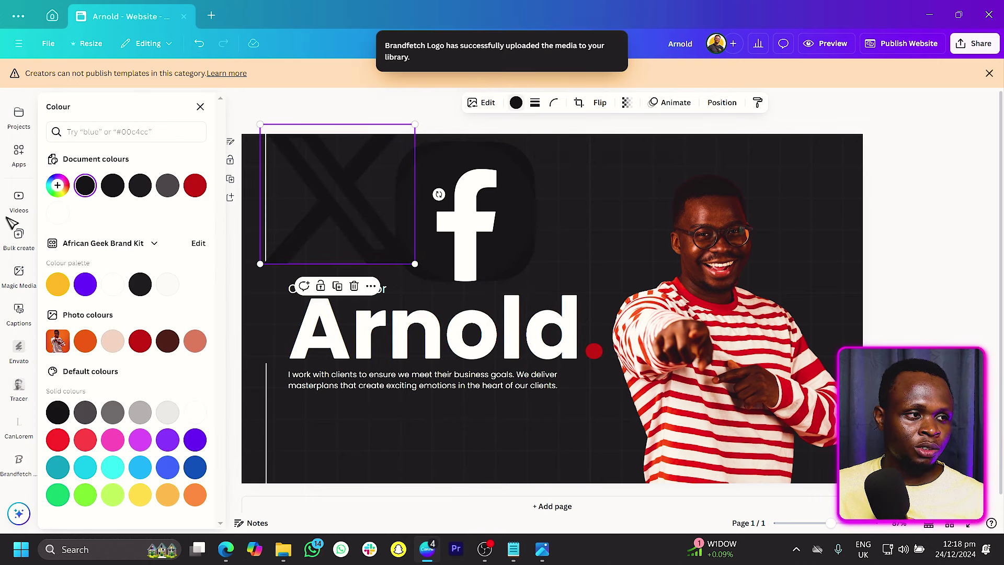
click(58, 212)
Step: Make the Facebook logo a white circle with a black glyph, placed over the X logo
drag(486, 233, 654, 225)
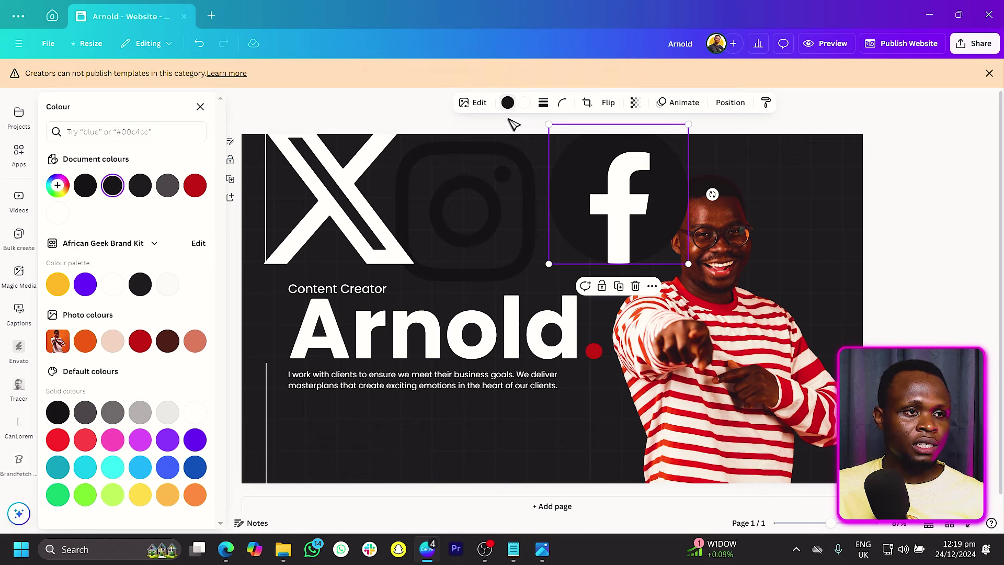
click(58, 212)
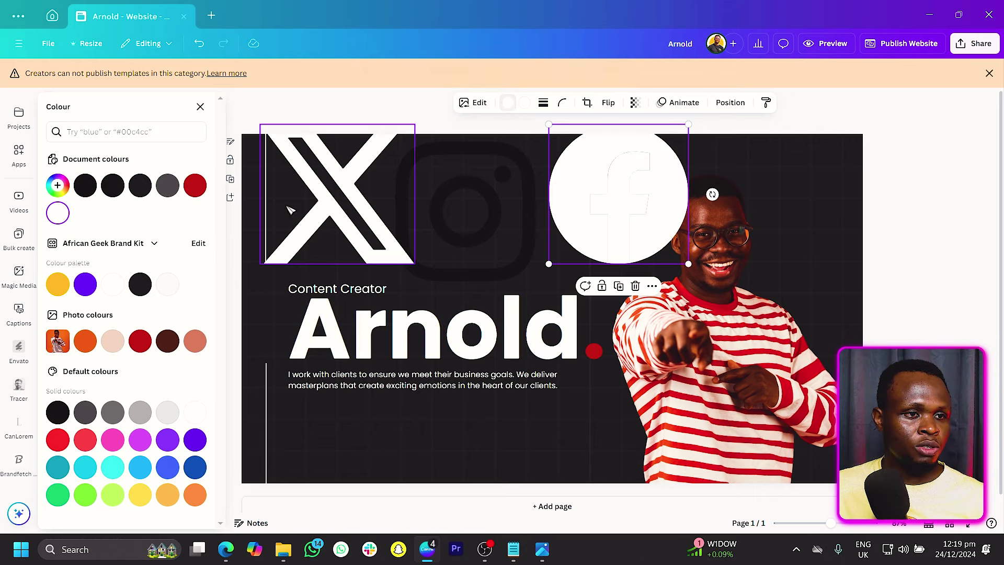
click(526, 104)
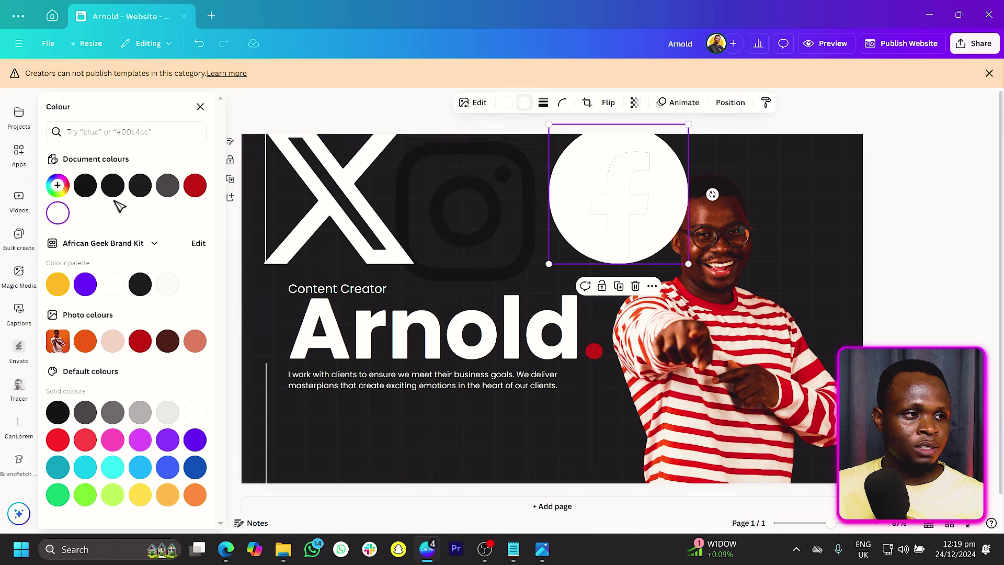
click(86, 184)
drag(617, 199, 362, 201)
click(506, 198)
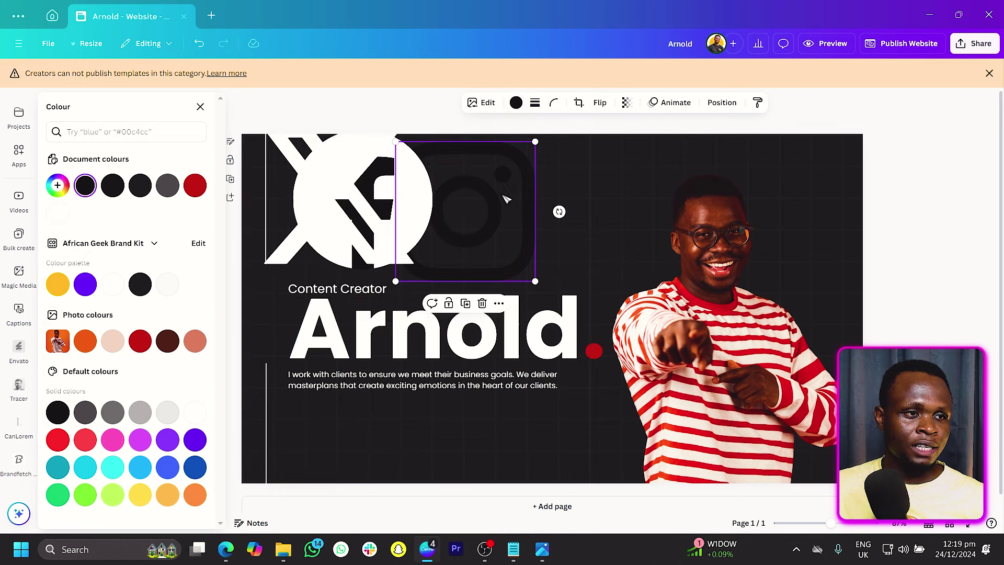
click(516, 103)
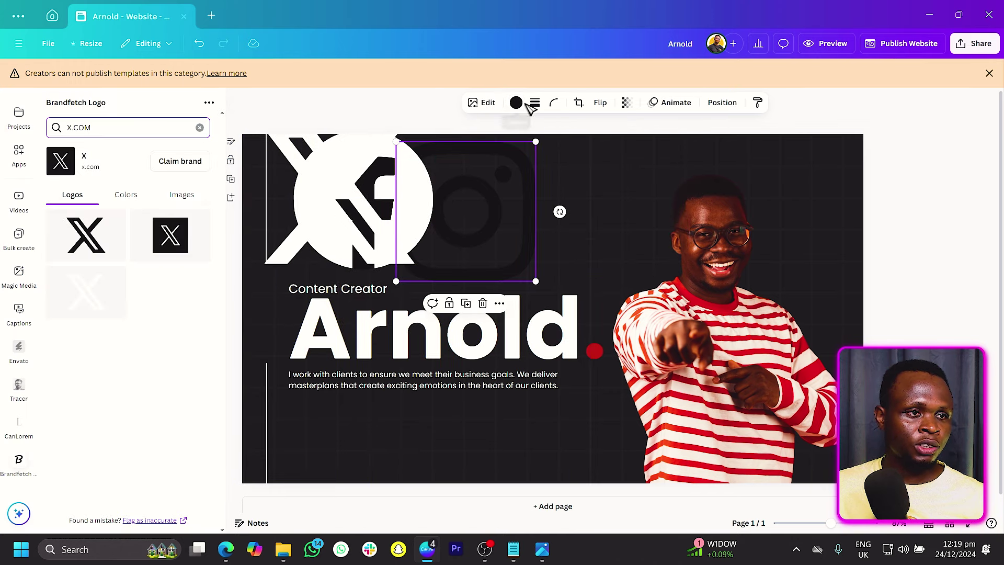
Step: Make the Instagram logo white, then stack all three logos and shrink them to icon size
click(517, 103)
click(195, 186)
drag(478, 235, 544, 231)
drag(401, 241, 575, 238)
drag(336, 230, 511, 218)
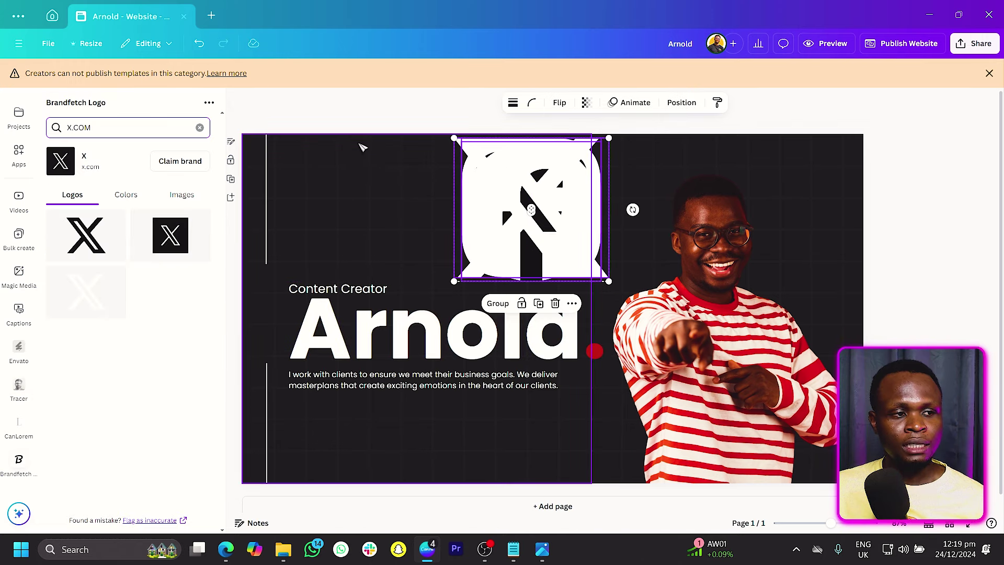
drag(607, 138, 574, 237)
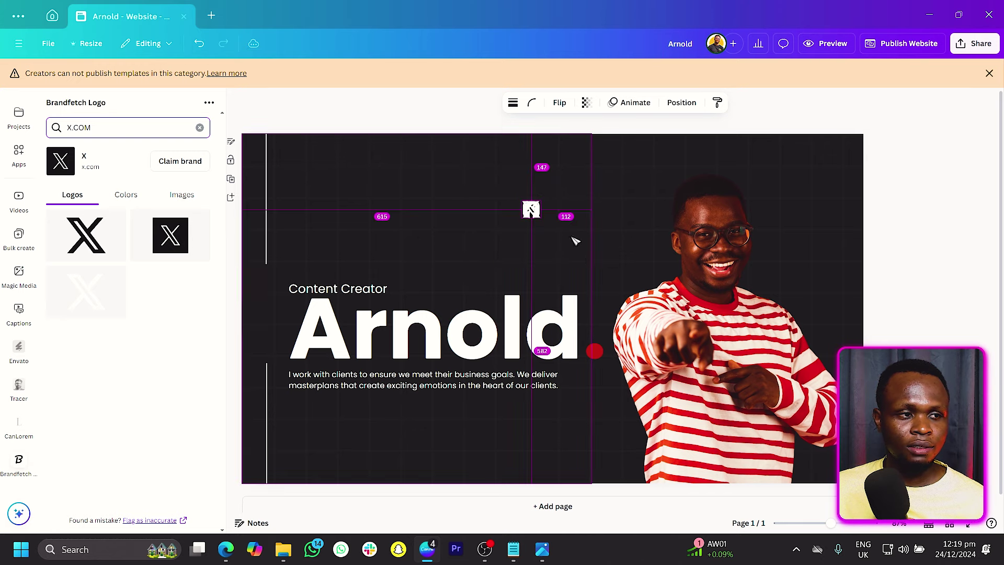
Step: Arrange Instagram, Facebook and X icons in a vertical column left of the Arnold heading and align them
drag(531, 209, 275, 351)
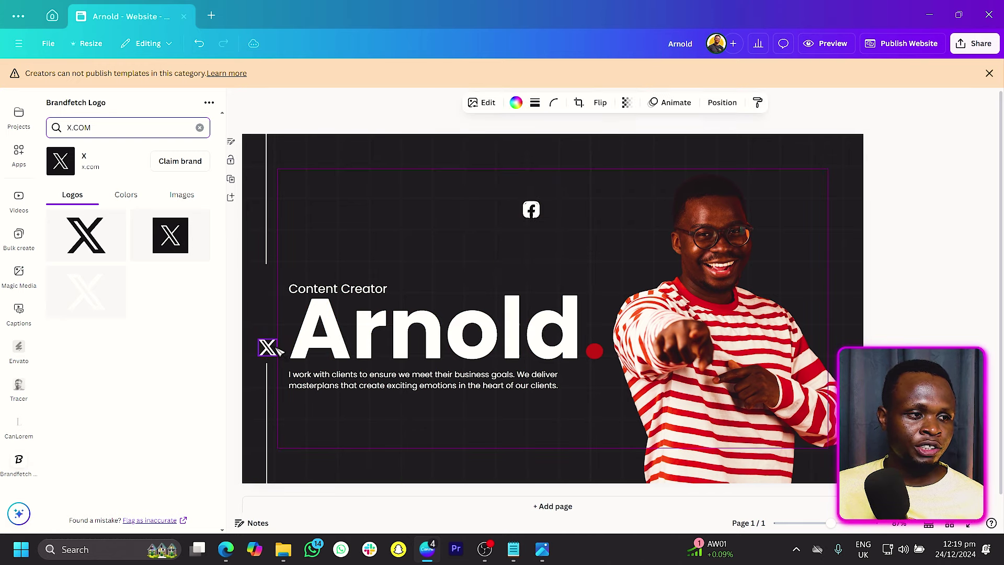
drag(533, 211, 272, 324)
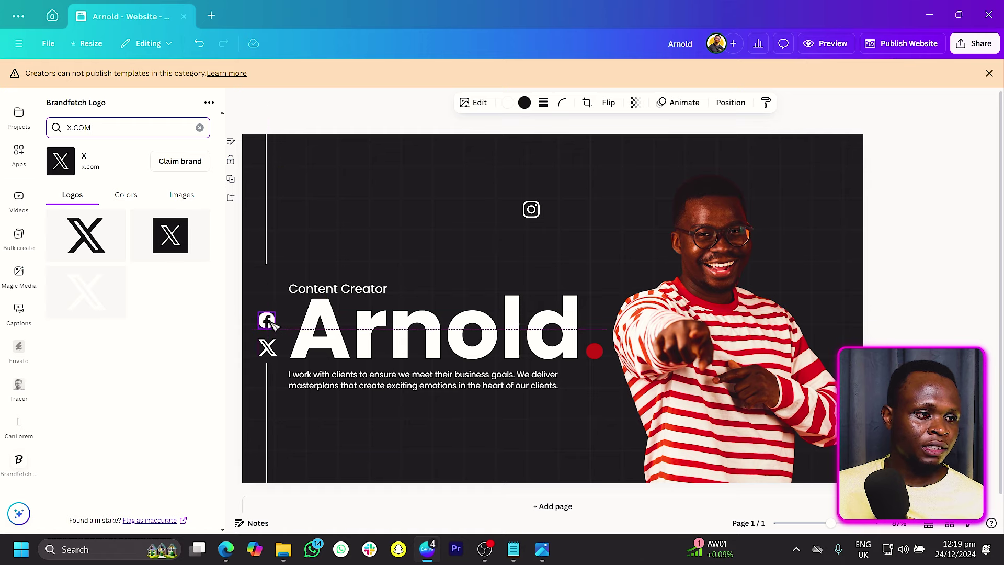
drag(531, 209, 276, 304)
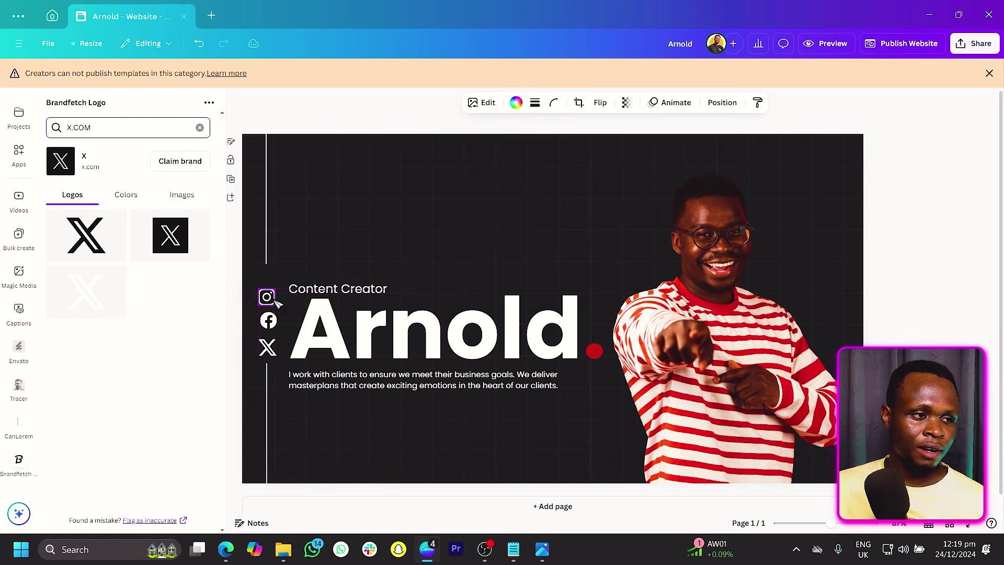
shift+click(269, 321)
shift+click(268, 346)
drag(269, 311, 273, 296)
click(273, 330)
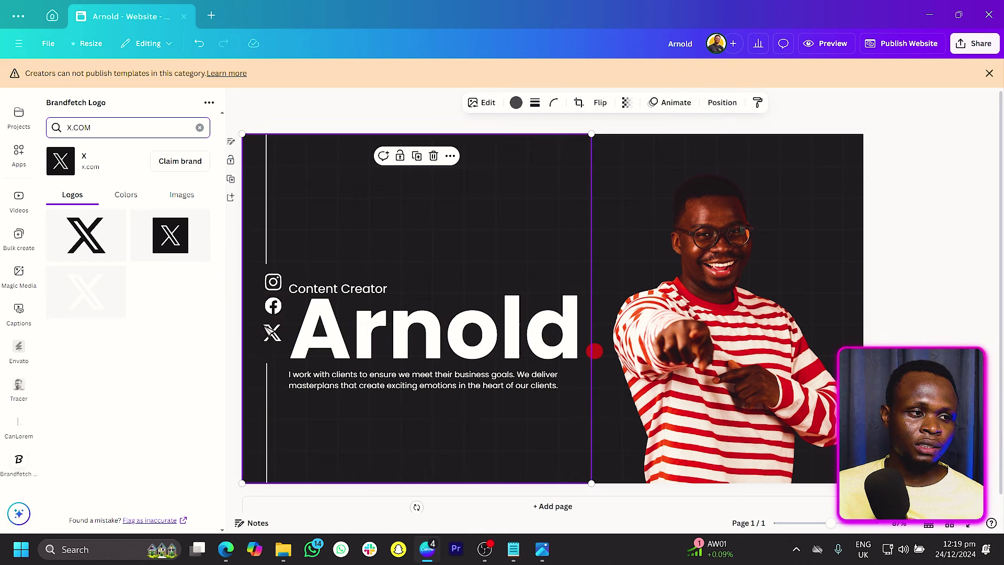
drag(241, 355, 283, 280)
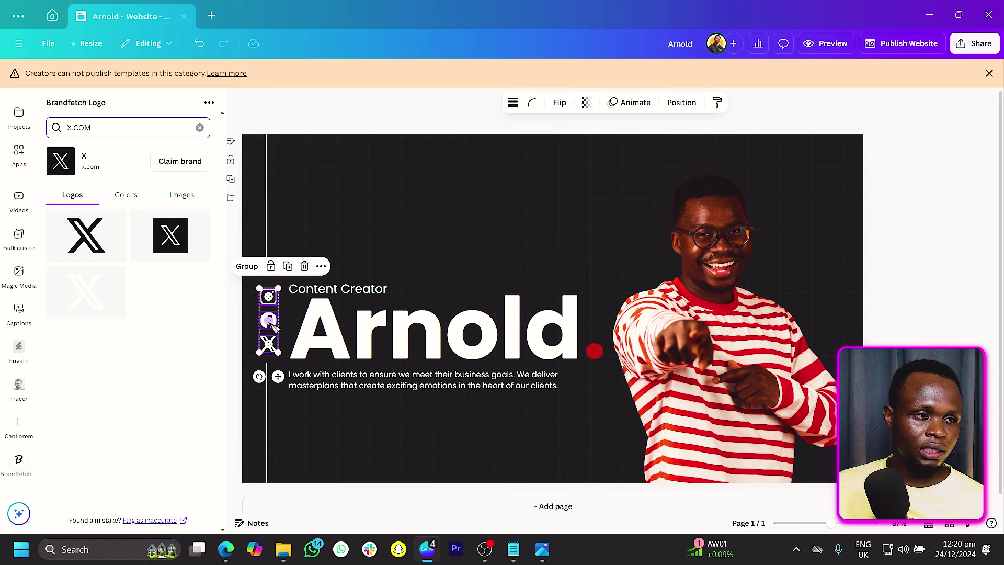
drag(277, 377, 280, 379)
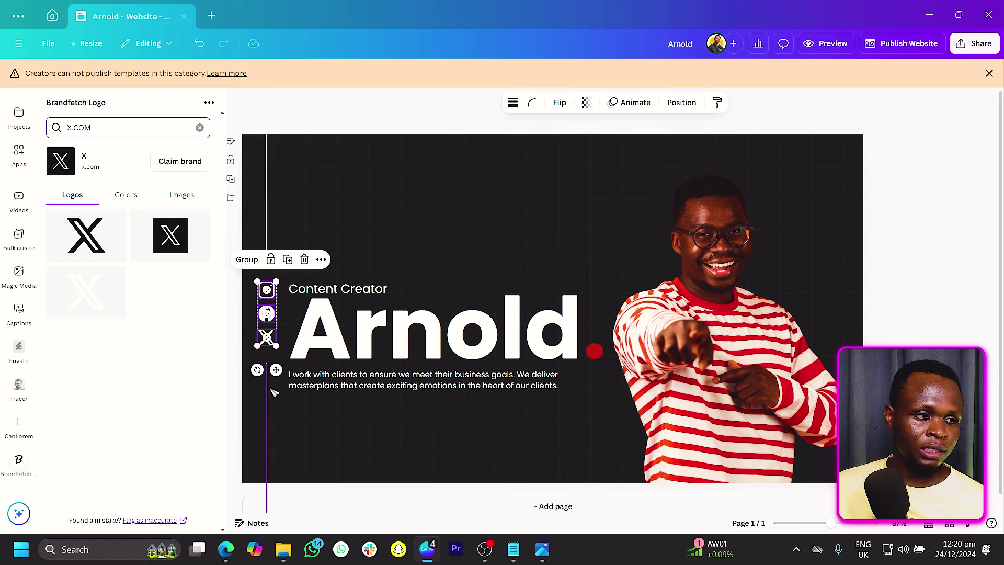
click(279, 357)
click(271, 255)
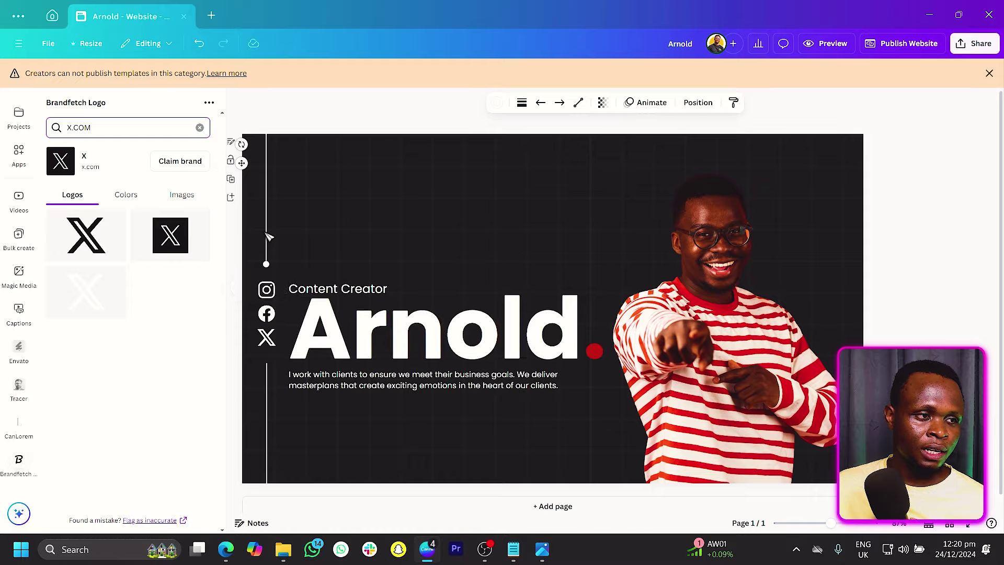
click(267, 246)
Step: Resize page 2's large dark block to a 494 × 494 square and shift it slightly left
click(267, 376)
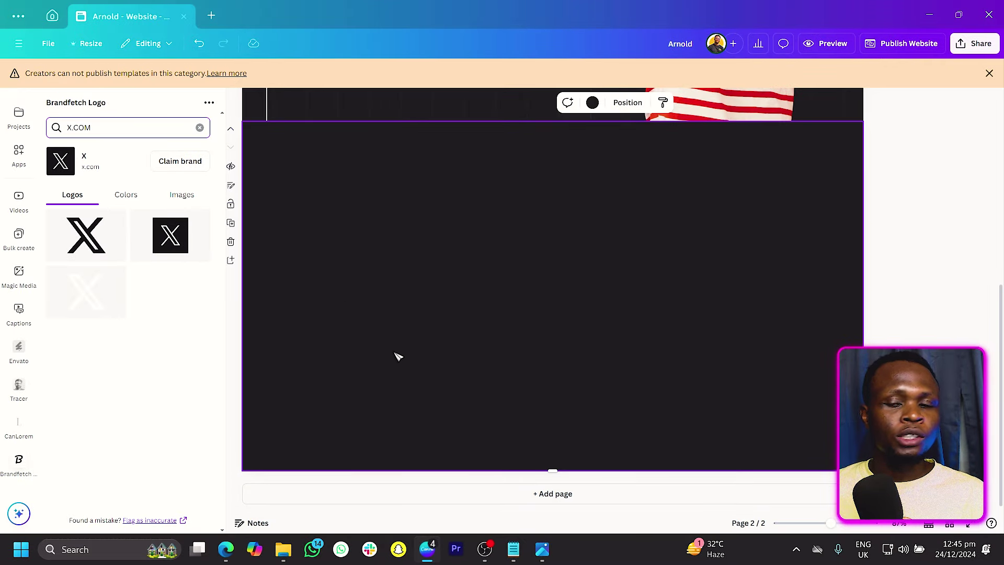
scroll(450, 345, up, 2)
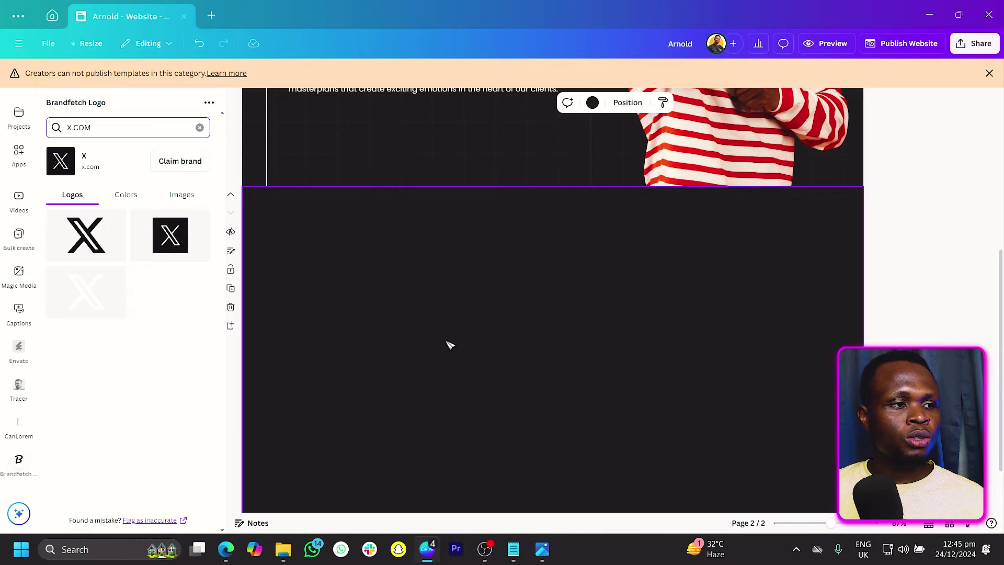
scroll(450, 344, down, 2)
scroll(450, 344, up, 1)
scroll(450, 345, up, 3)
click(396, 223)
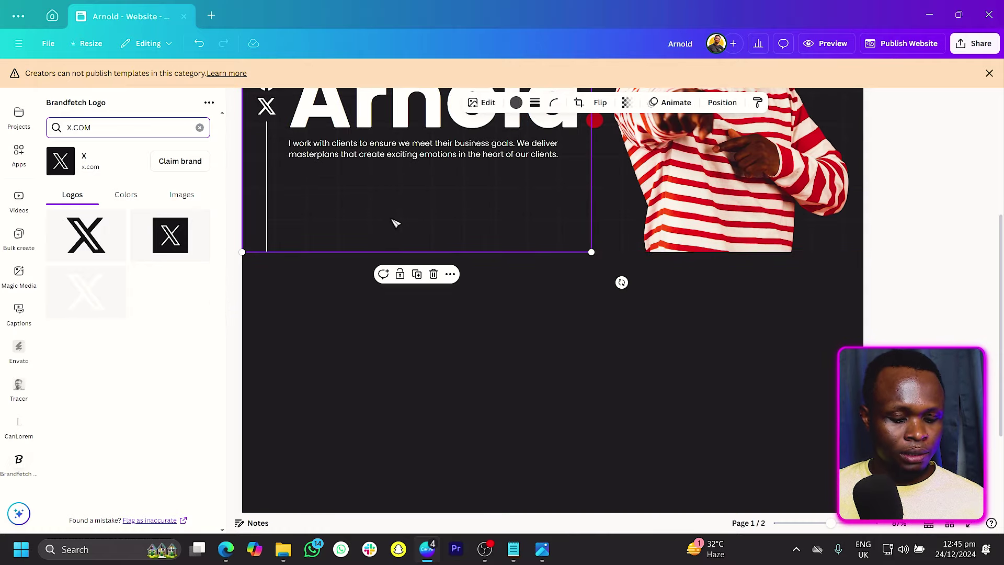
scroll(396, 224, down, 2)
click(391, 254)
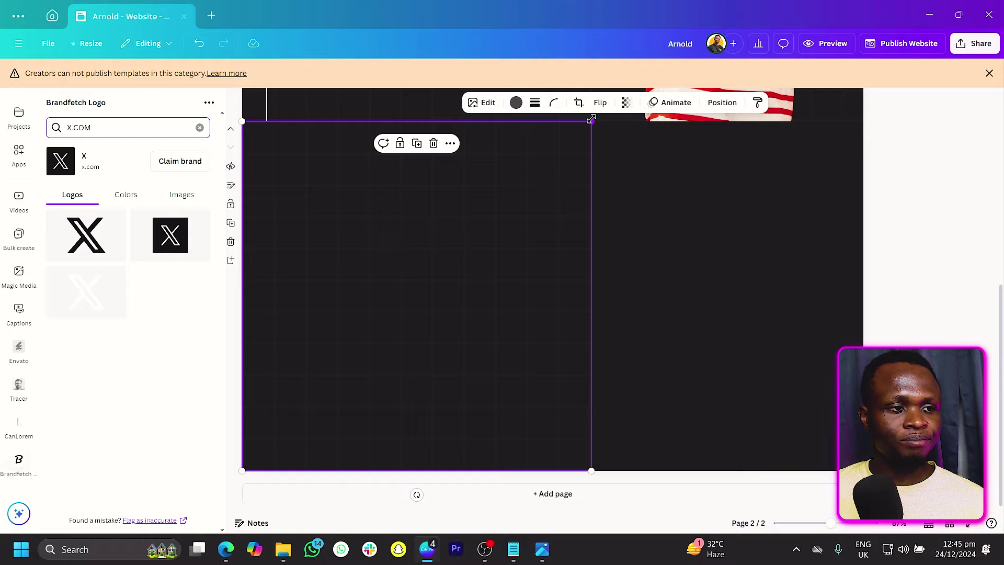
drag(591, 119, 559, 208)
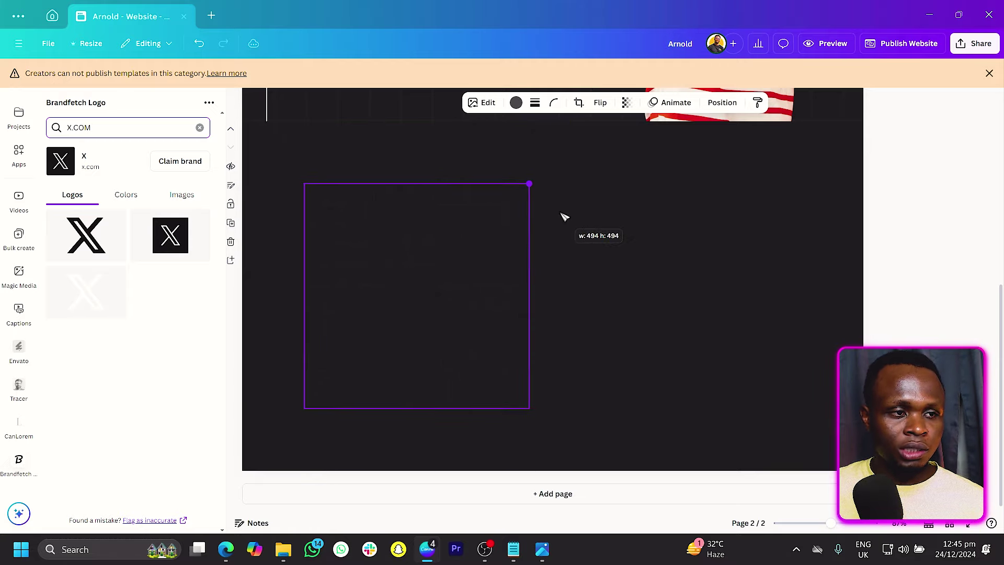
drag(425, 255, 410, 256)
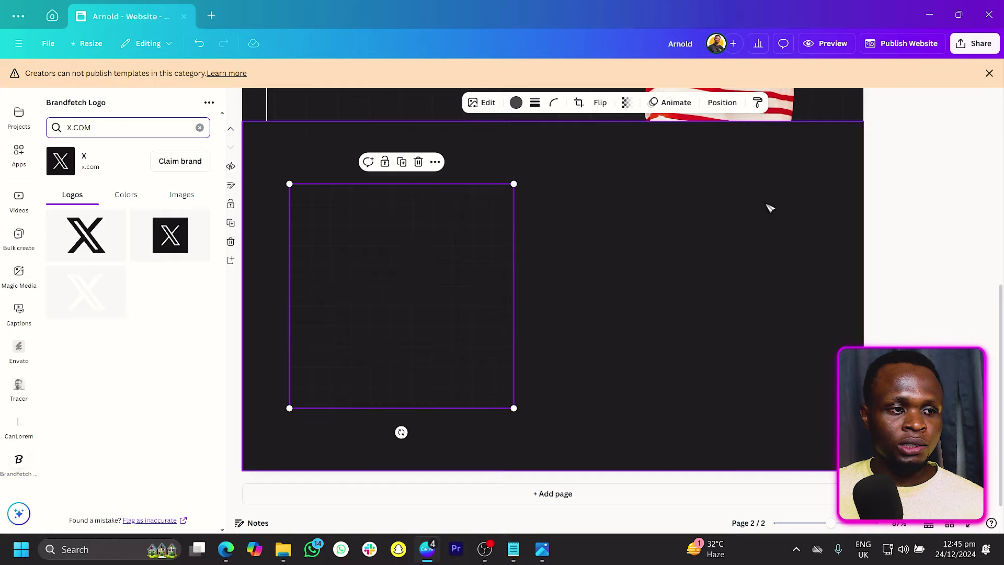
click(769, 207)
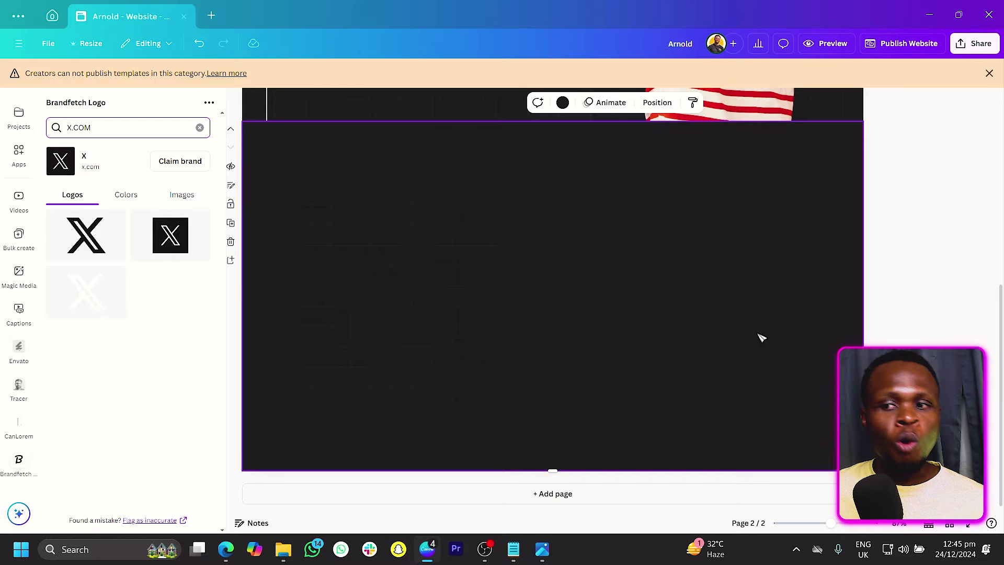
Step: Select the intro paragraph on the first page
scroll(762, 338, up, 3)
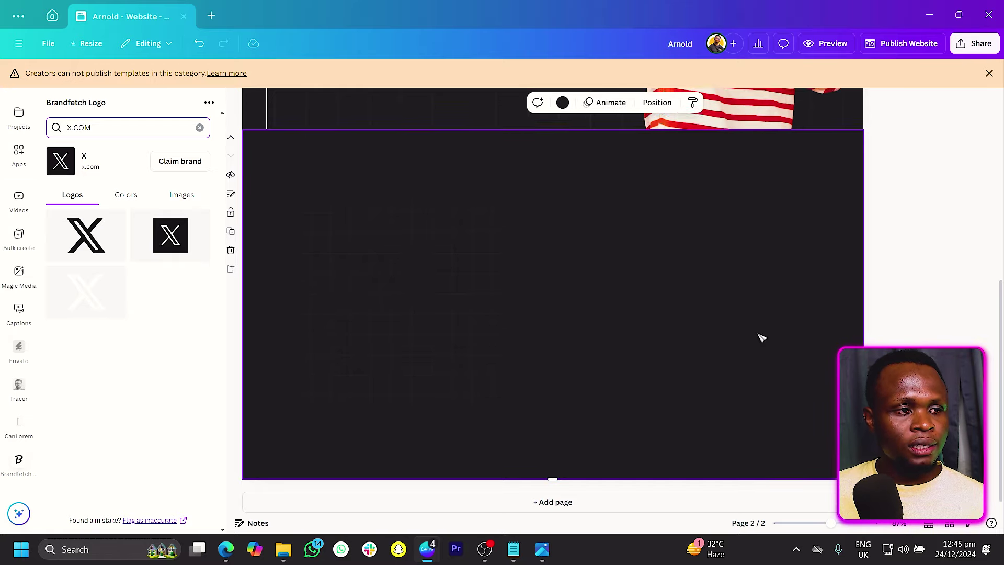
click(460, 151)
scroll(477, 254, down, 3)
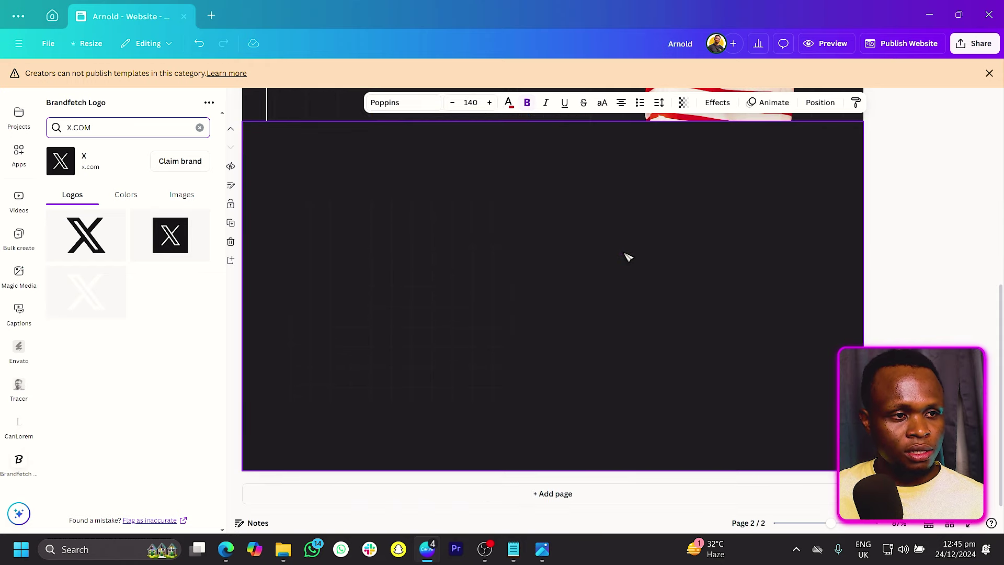
Step: Replace 'Arnold' with '9', keeping the red dot, and make the 9 white
double_click(482, 324)
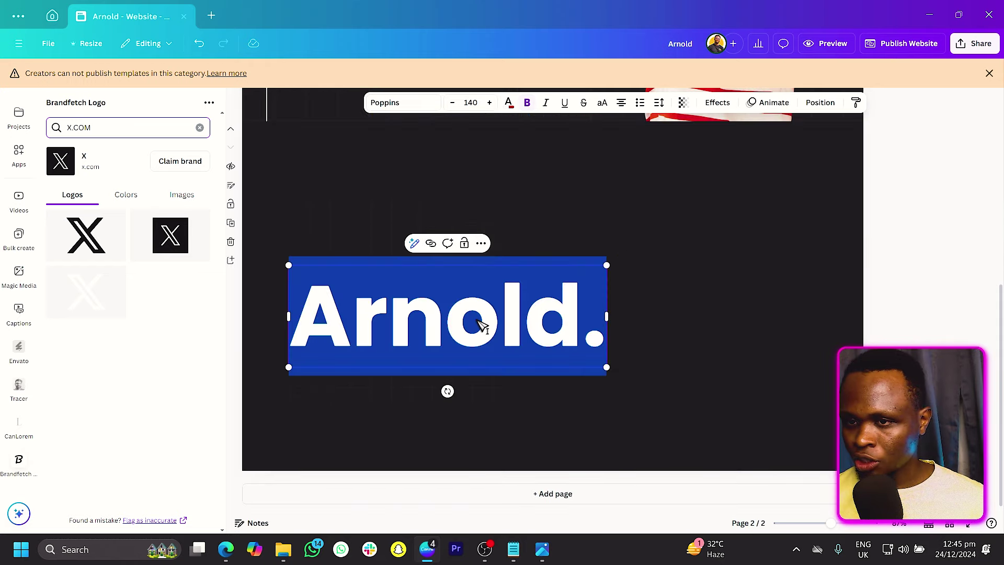
key(Left)
key(Right)
key(Right)
key(Right)
key(Right)
key(Right)
key(Right)
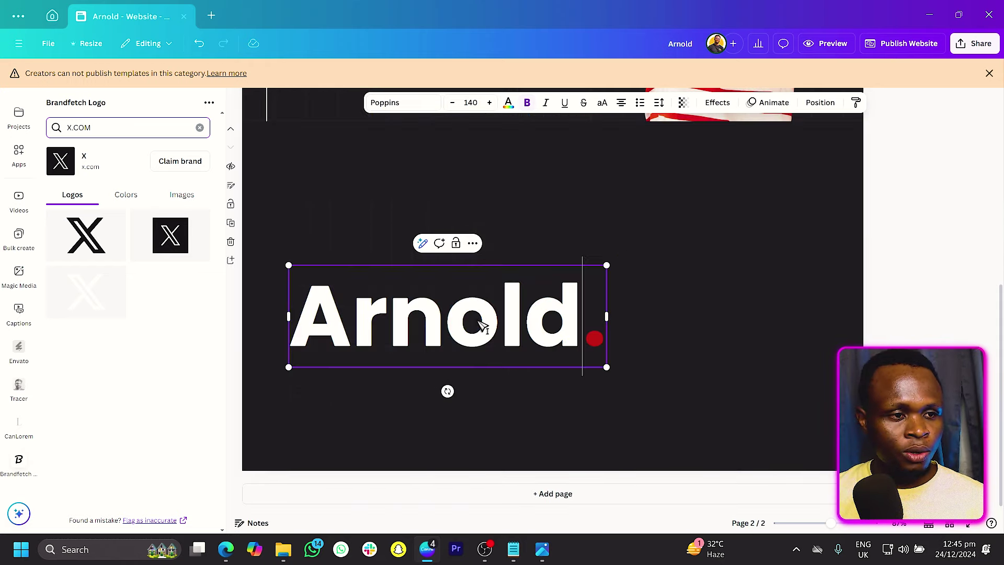
key(BackSpace)
key(BackSpace)
key(BackSpace)
key(BackSpace)
key(BackSpace)
key(BackSpace)
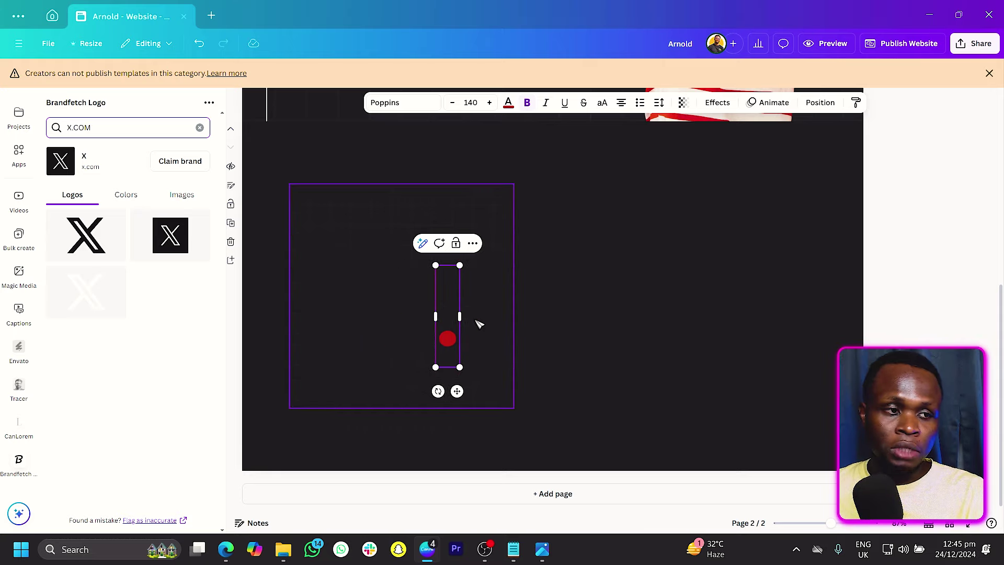
text(9)
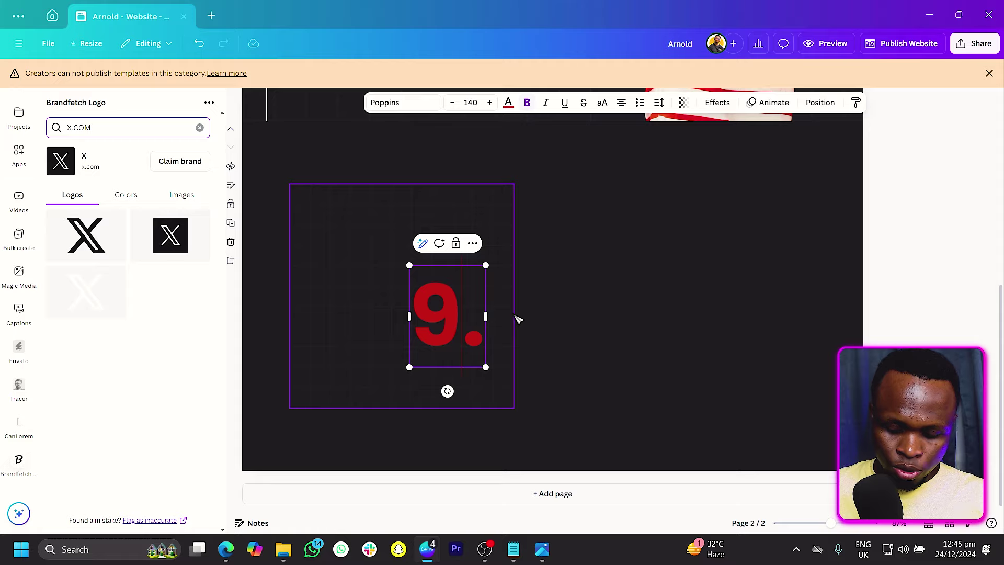
key(shift+Left)
click(512, 105)
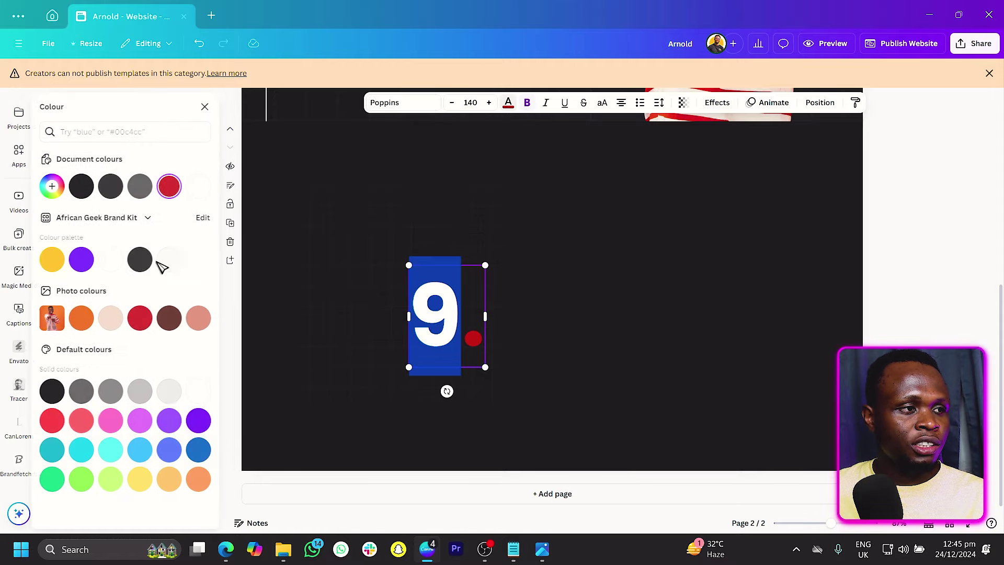
click(203, 192)
click(684, 267)
Step: Enlarge the '9.' considerably and move it down and left
click(435, 314)
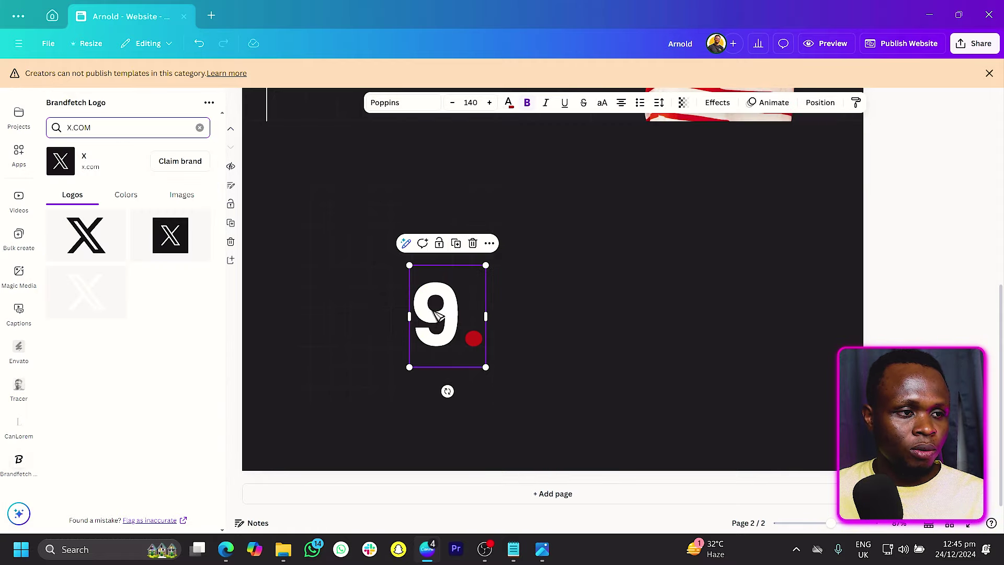
drag(406, 262, 281, 203)
drag(435, 292, 424, 321)
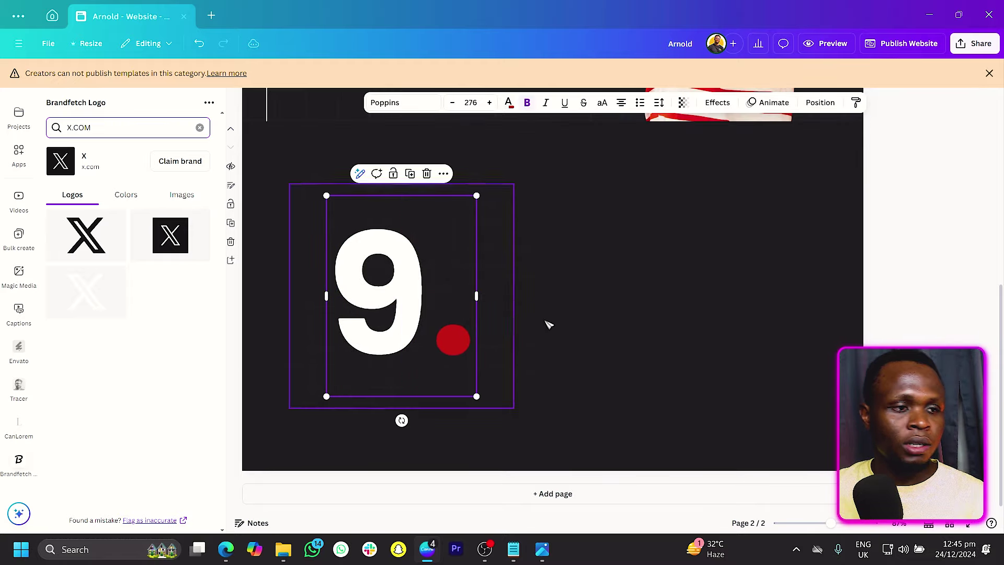
click(612, 301)
Step: Copy the '9.' to its right, unbold it, and retype the copy as 'years'
click(383, 298)
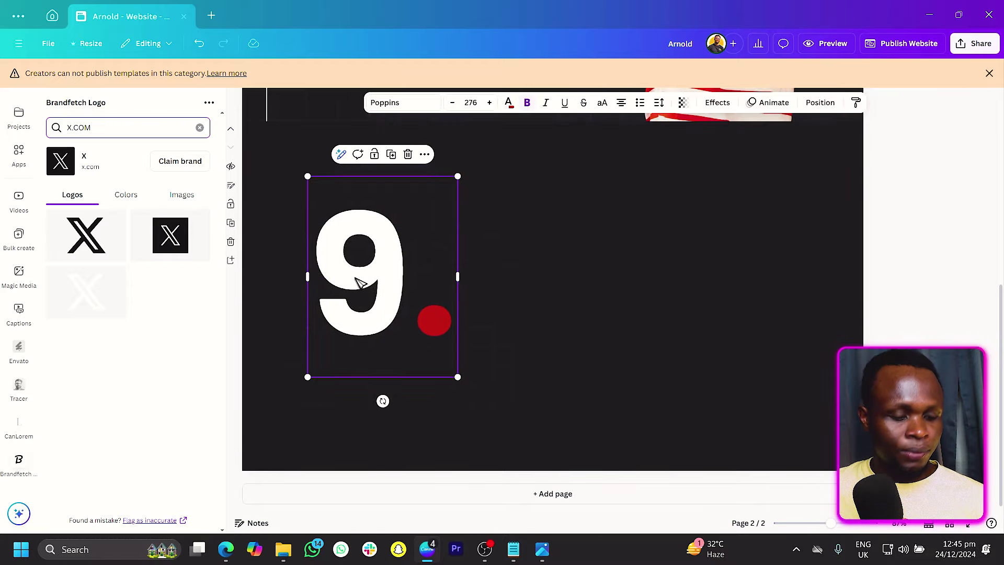
drag(383, 299, 575, 296)
click(528, 104)
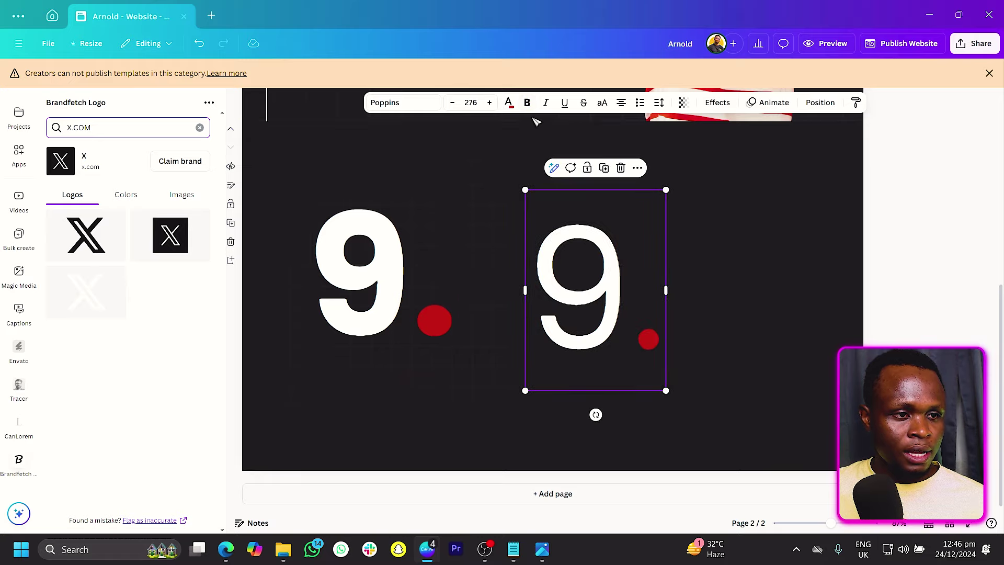
double_click(627, 259)
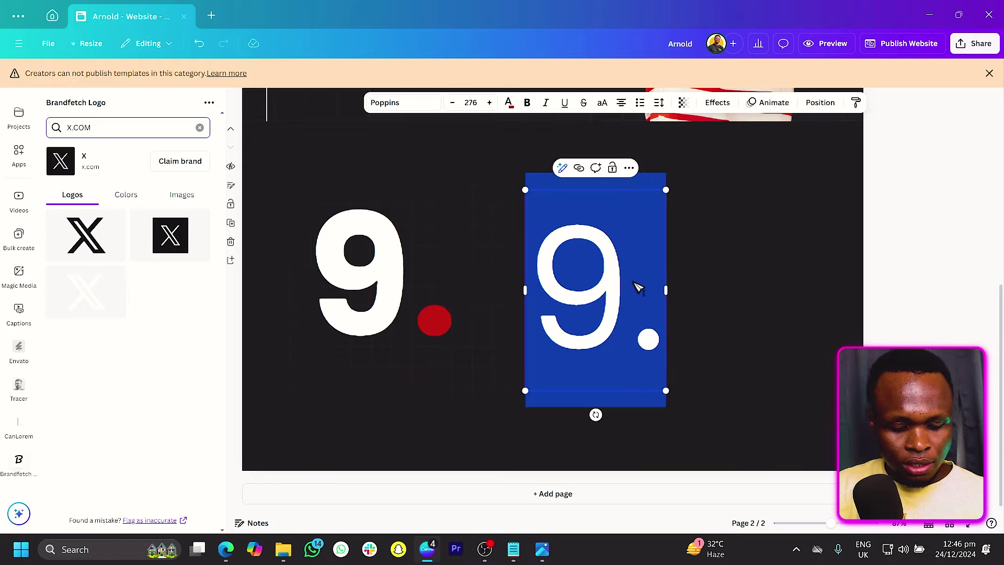
text(YEAR)
key(BackSpace)
key(BackSpace)
key(BackSpace)
key(BackSpace)
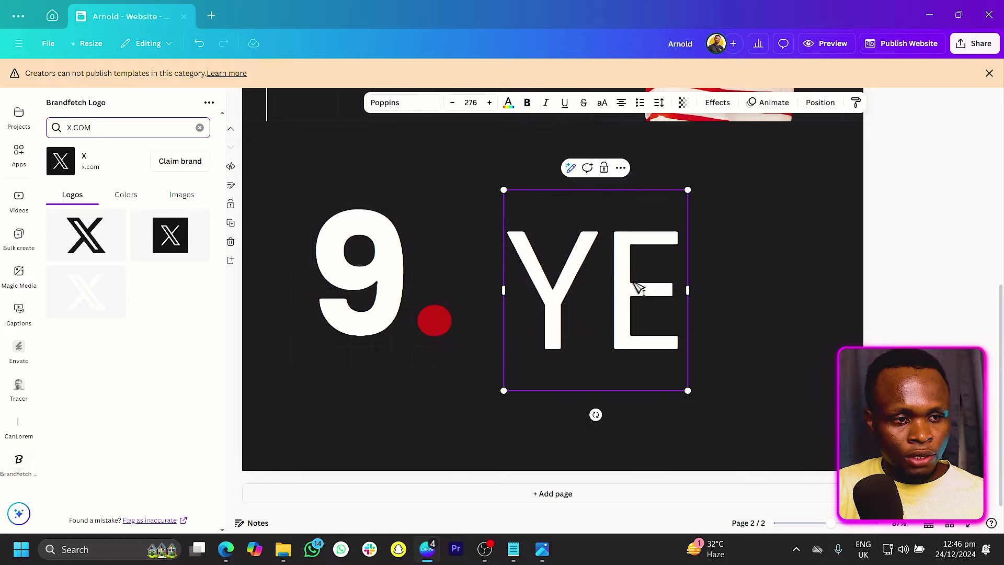
key(Caps_Lock)
text(yea)
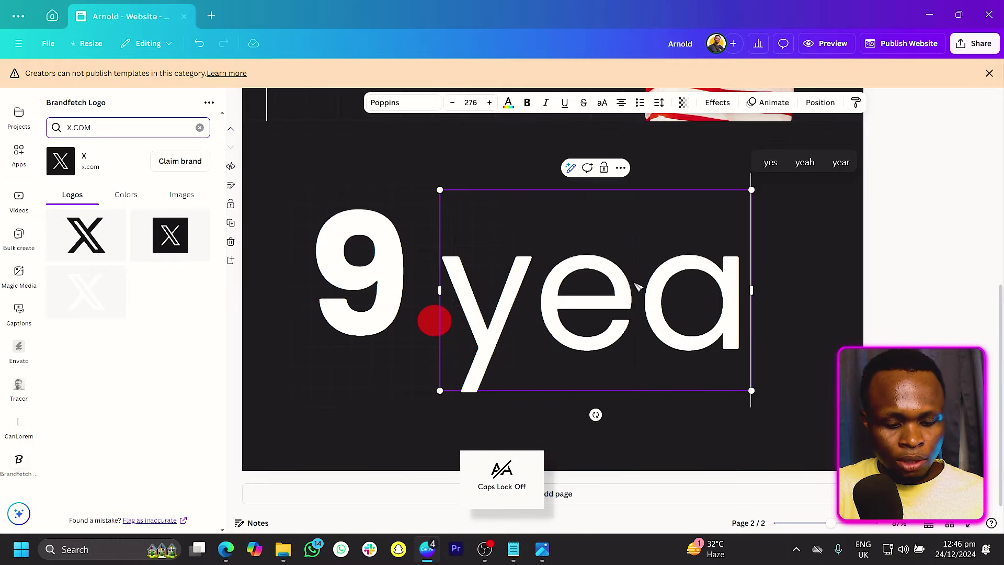
text(rs)
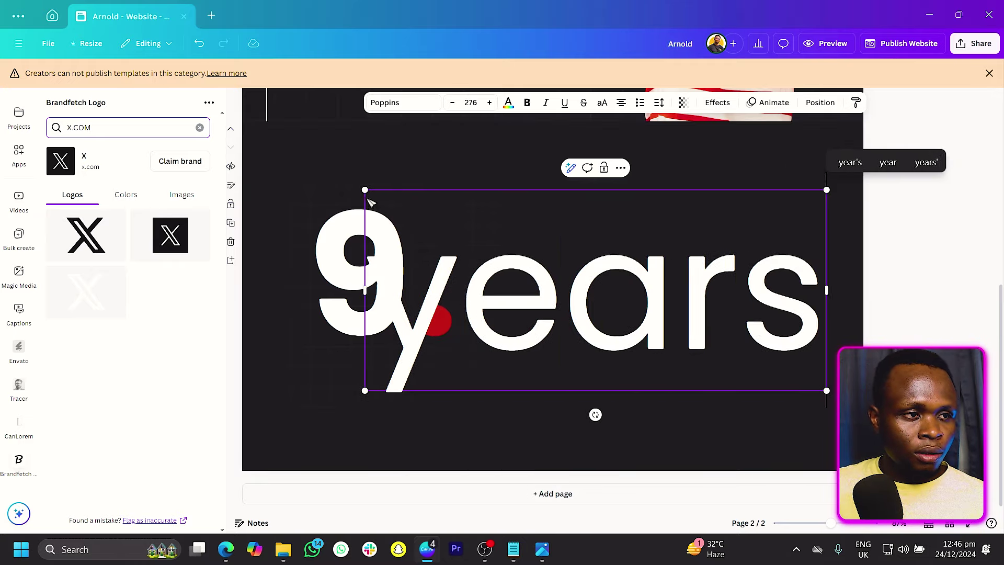
Step: Shrink the copy into a 'years of experience' caption placed below the 9
drag(366, 191, 529, 375)
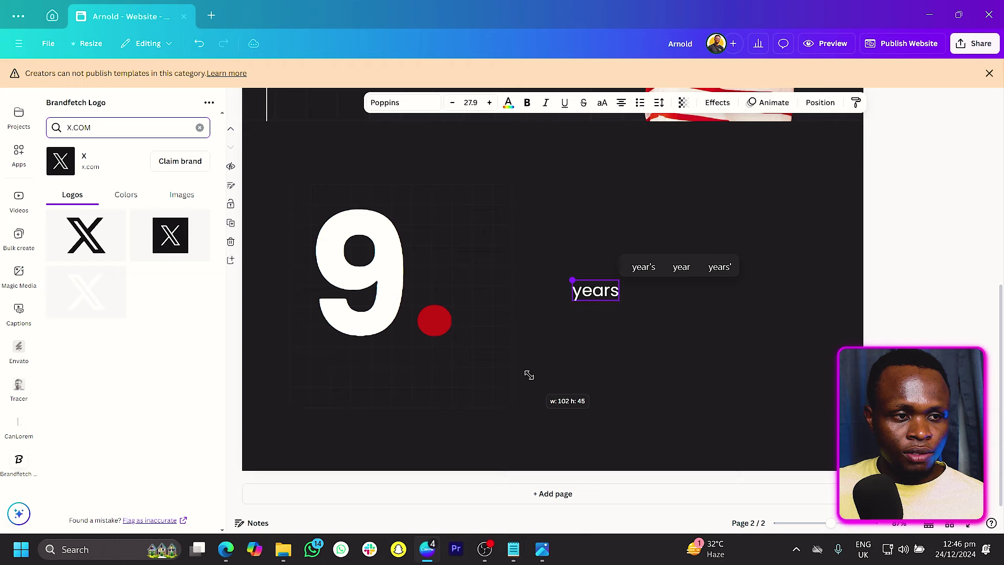
text(of experience)
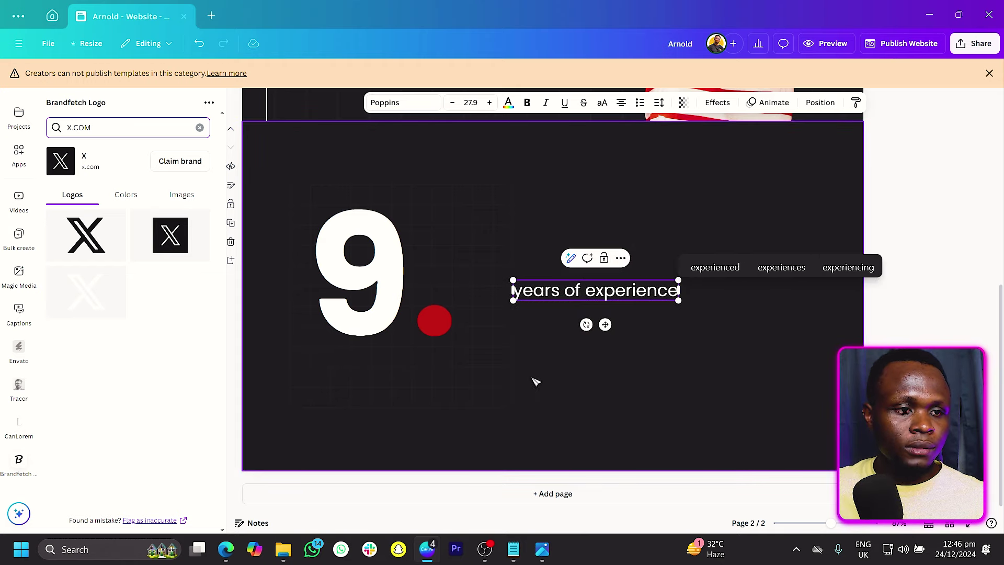
drag(605, 325, 417, 404)
drag(488, 370, 449, 384)
Step: Paste the Content Creator heading and intro paragraph from page 1 to the right of the 9
click(639, 410)
scroll(655, 400, up, 3)
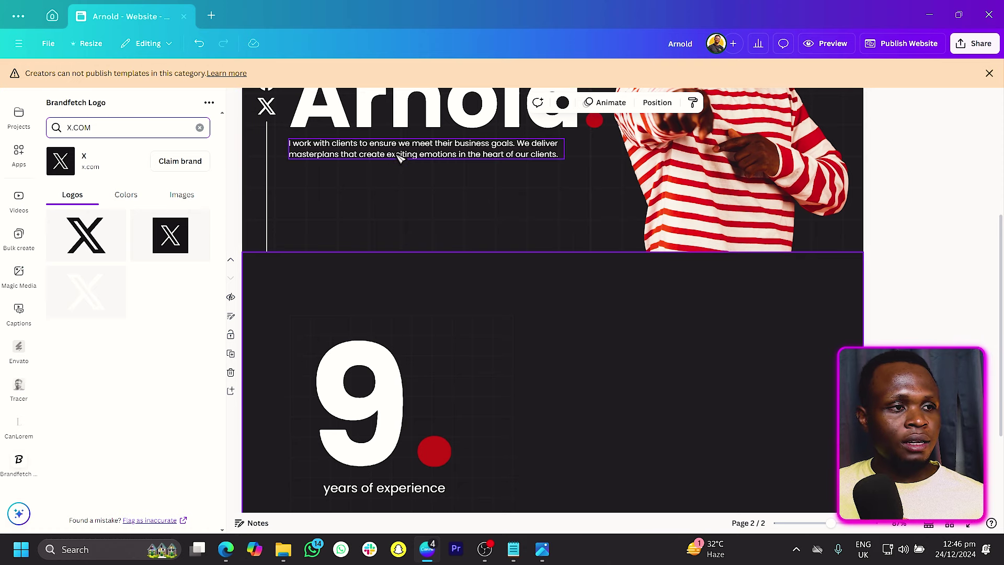
scroll(399, 158, up, 2)
click(341, 124)
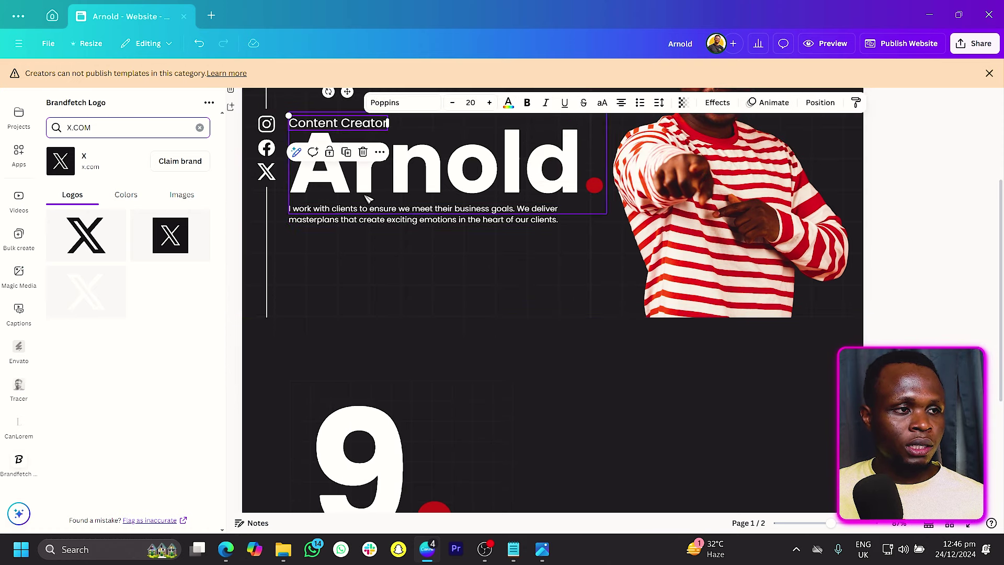
shift+click(384, 222)
scroll(431, 233, down, 4)
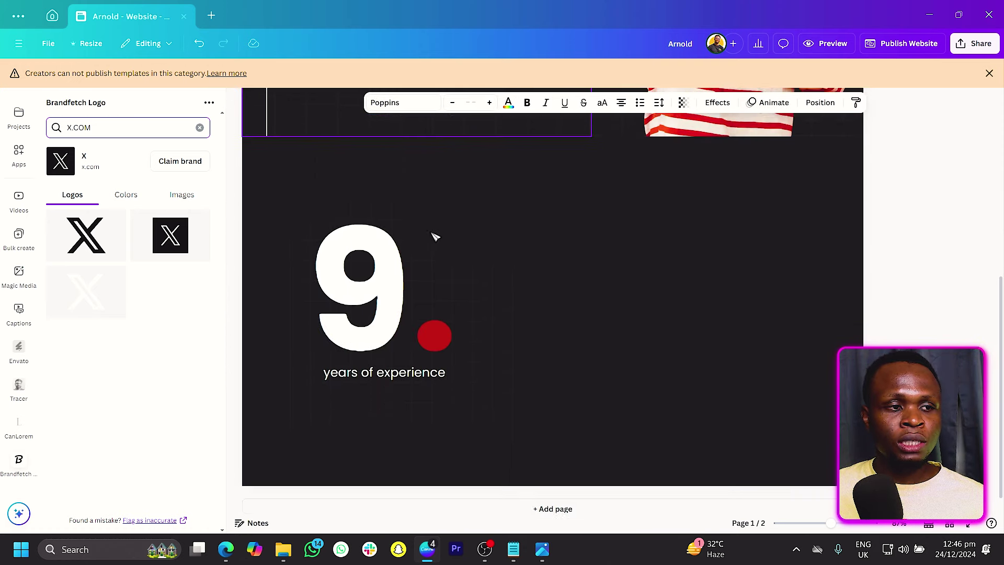
key(ctrl+v)
drag(496, 340, 770, 270)
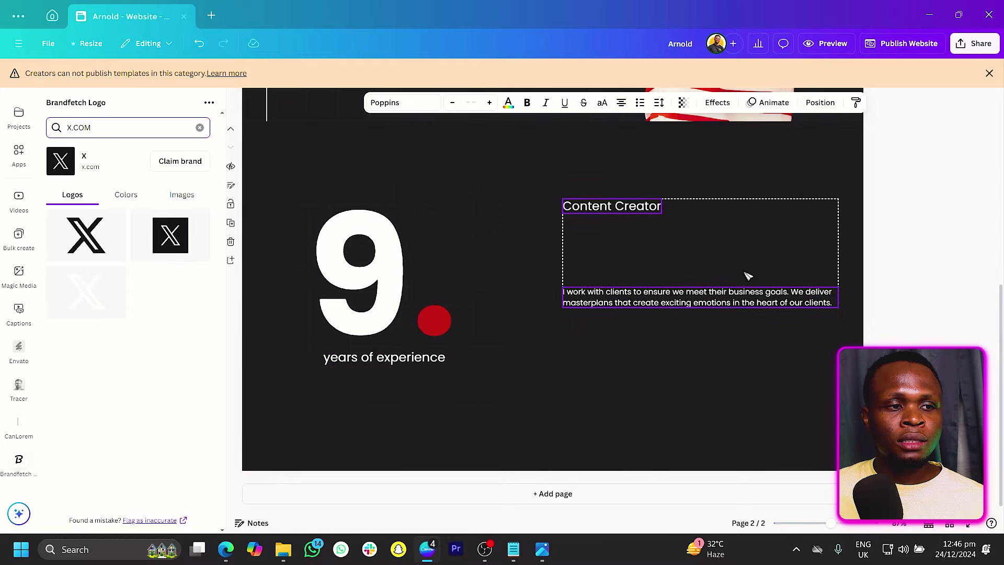
click(720, 406)
Step: Apply the Content Creator text's style to the 'years of experience' caption, then nudge the heading right
right_click(618, 214)
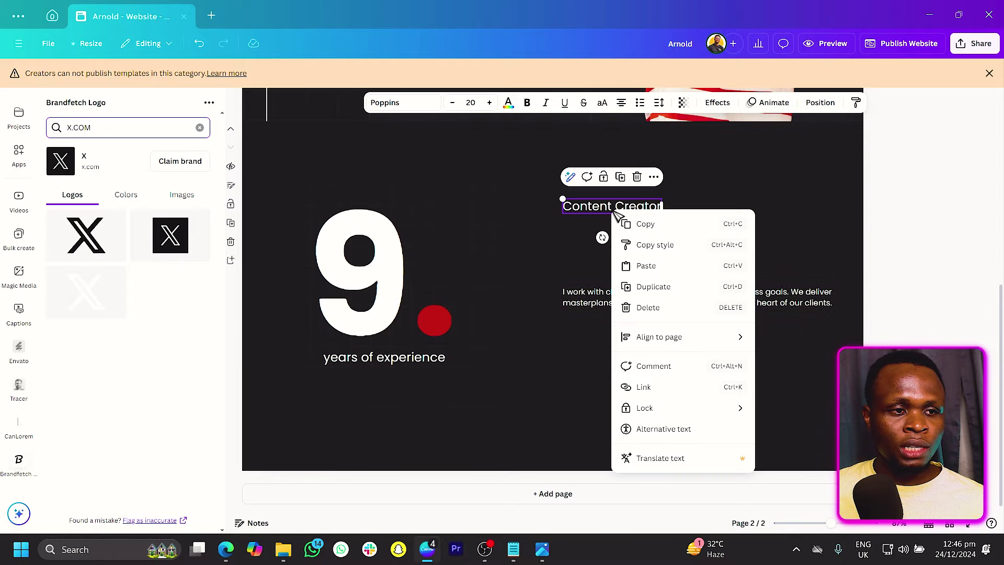
click(655, 244)
click(340, 360)
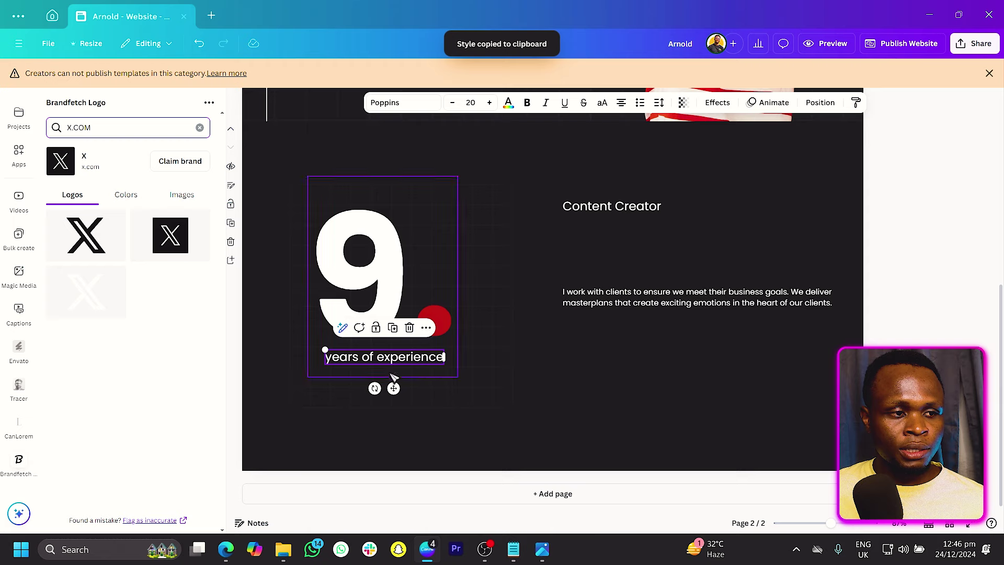
click(405, 358)
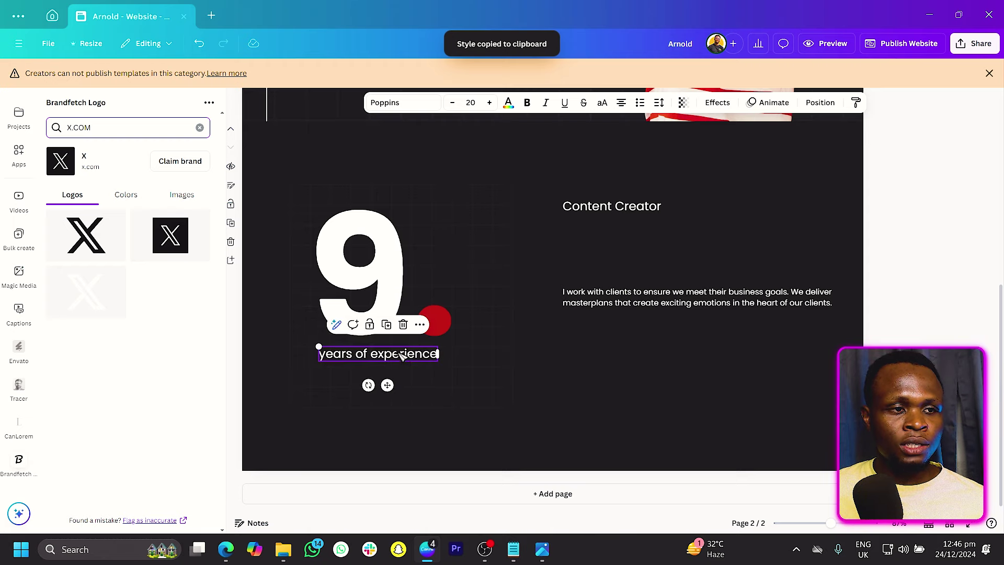
click(649, 367)
mouse_move(616, 205)
mouse_down()
mouse_move(654, 207)
mouse_move(636, 207)
mouse_up()
Step: Change the heading to a left-aligned, two-line 'I will satisfy you with designs that work.' with 'work.' red
double_click(636, 207)
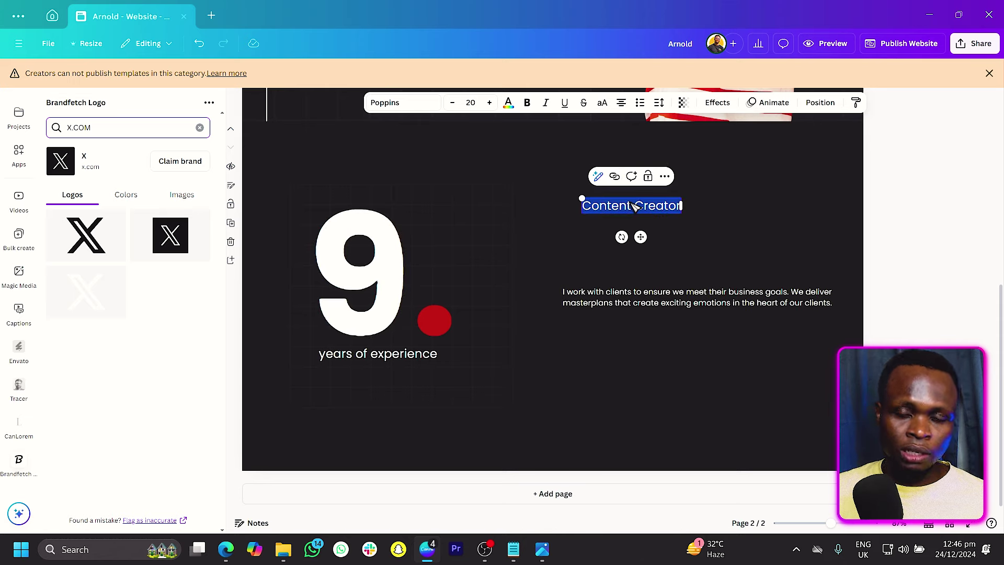
text(I wi)
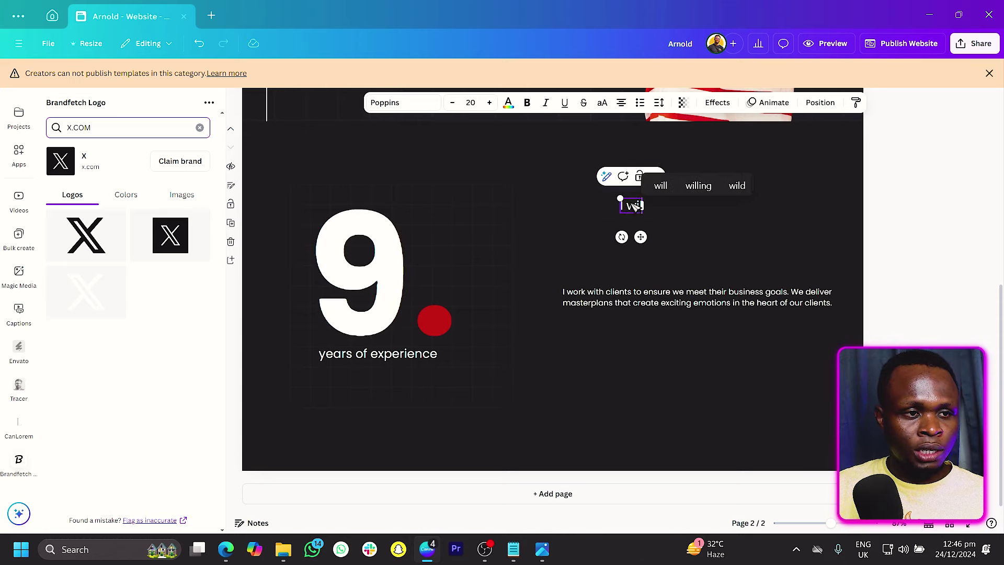
text(ll satis)
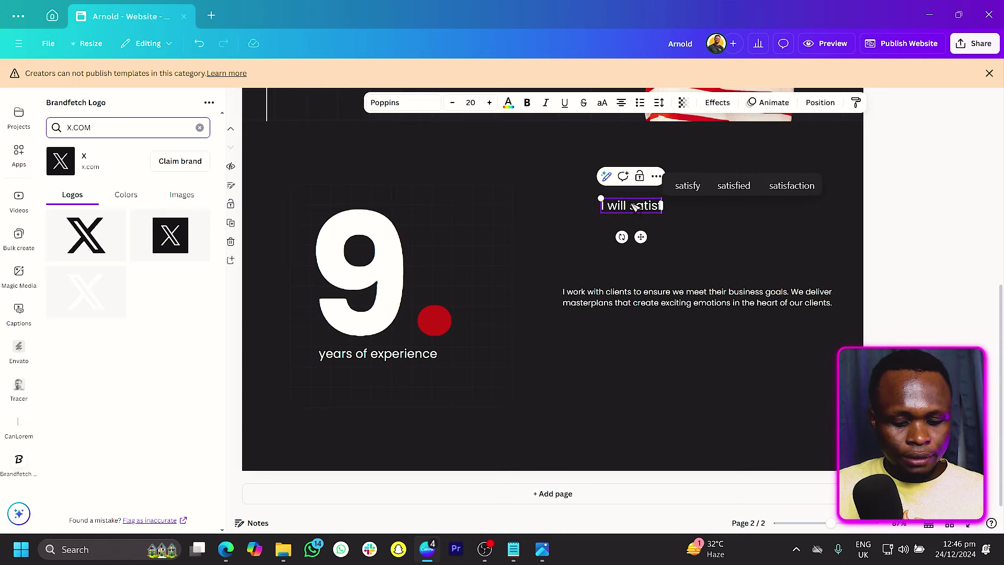
text(fy you with designs that work.)
drag(752, 203, 668, 224)
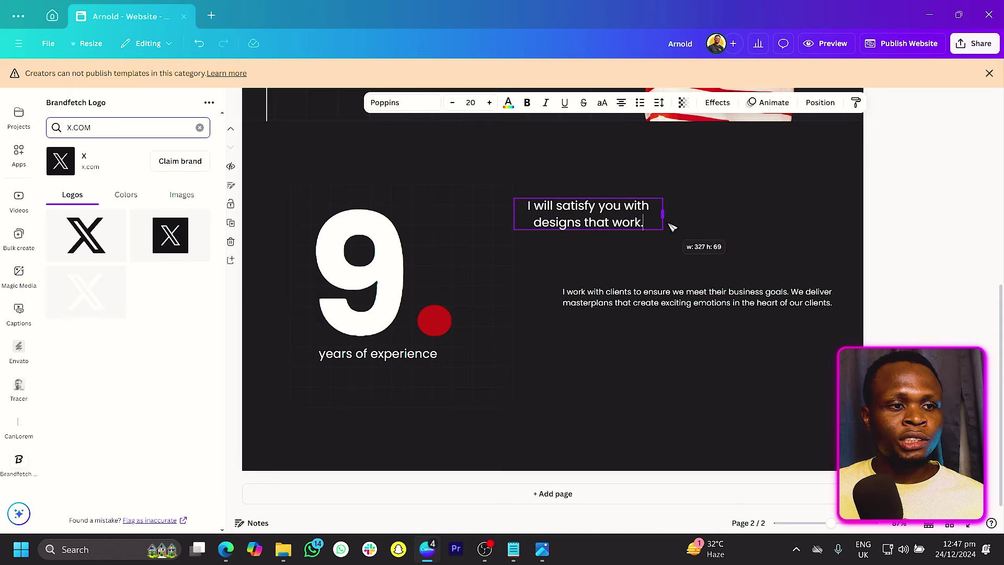
click(621, 102)
drag(617, 222, 692, 218)
double_click(667, 213)
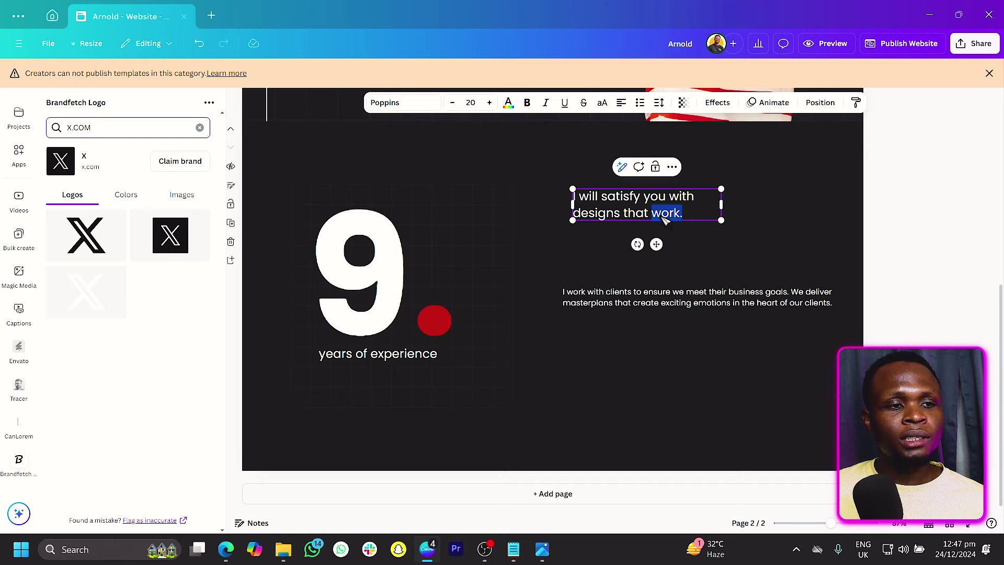
click(508, 103)
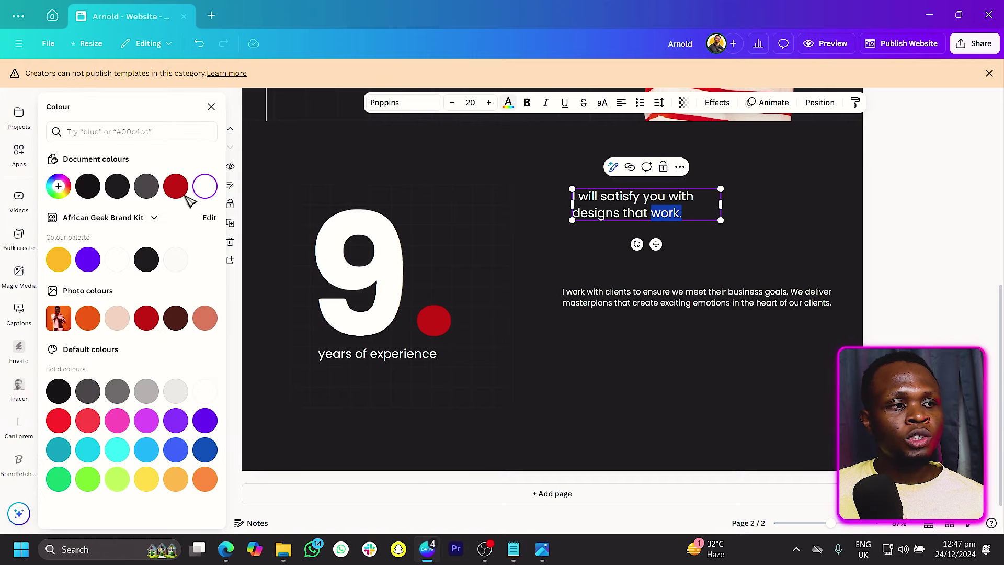
click(166, 184)
click(653, 264)
Step: Move the paragraph under the heading and replace its text with a short lead-in line
drag(655, 290, 662, 239)
click(661, 239)
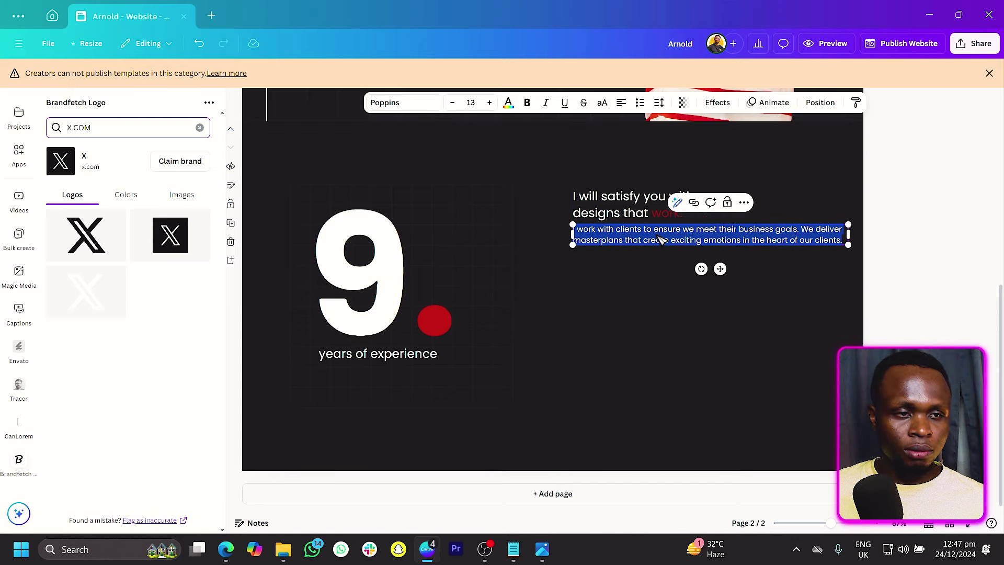
key(BackSpace)
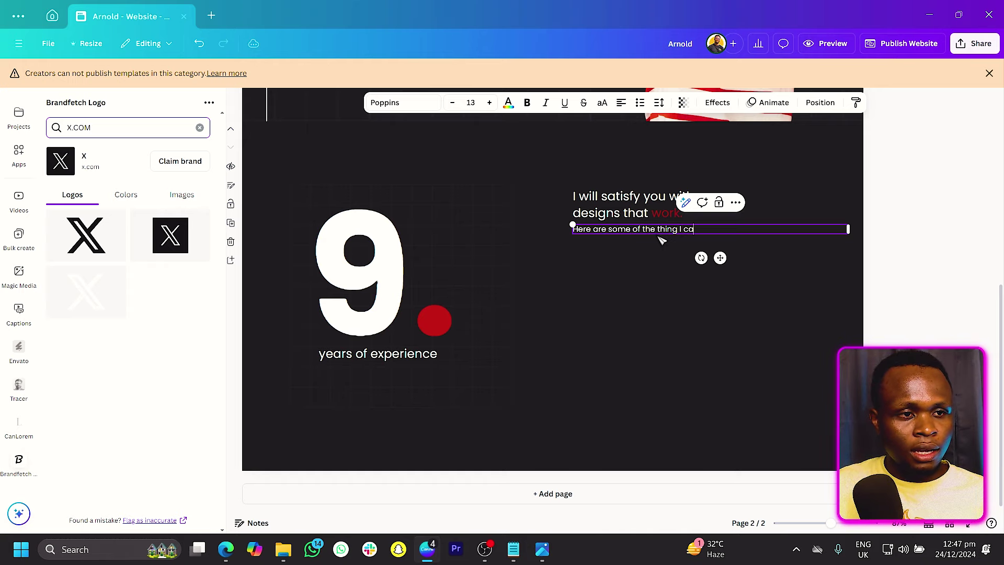
key(BackSpace)
text(help with)
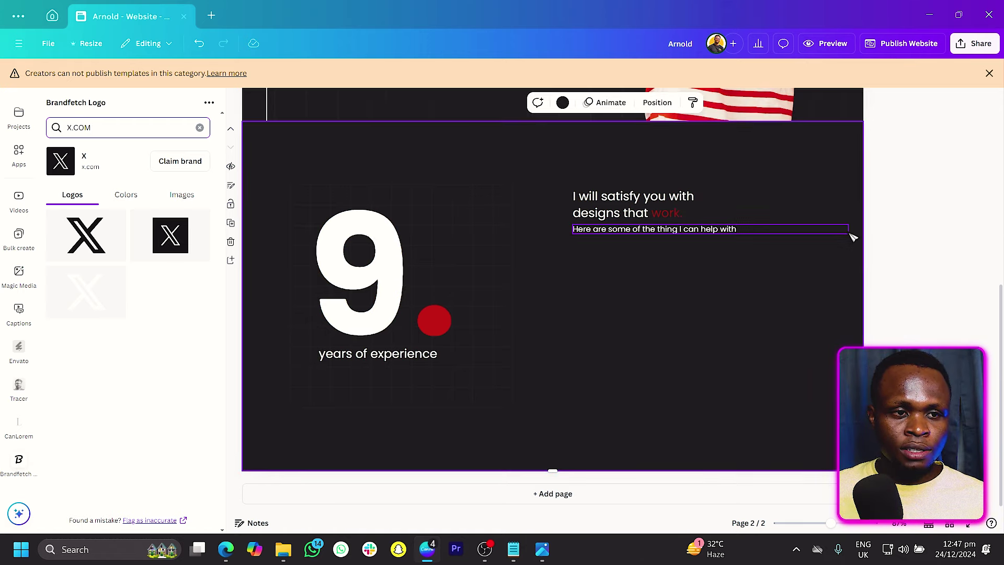
Step: Duplicate the intro line below itself and change the copy to 'Canva designs'
drag(850, 229, 751, 250)
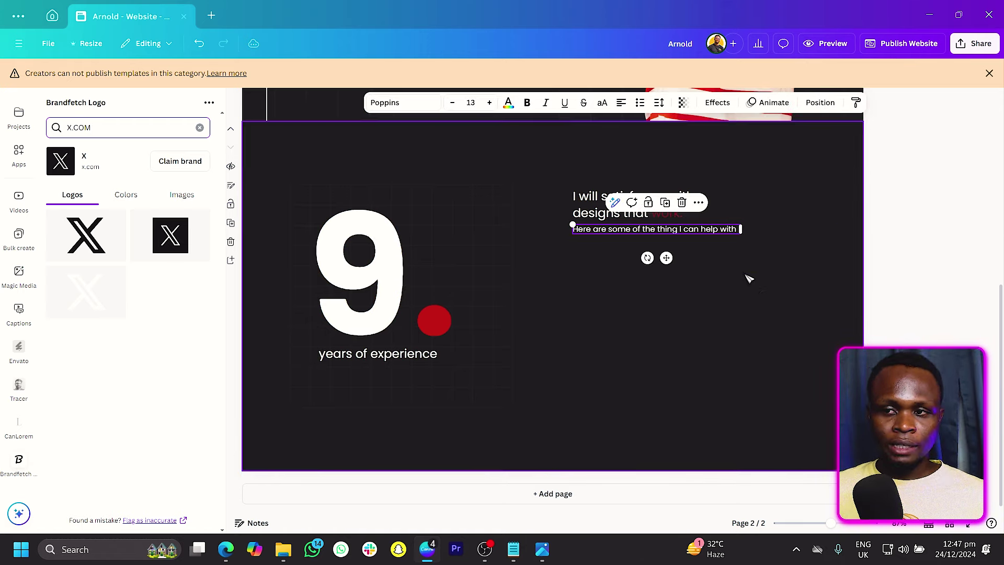
key(ctrl+d)
drag(671, 236, 662, 264)
double_click(661, 264)
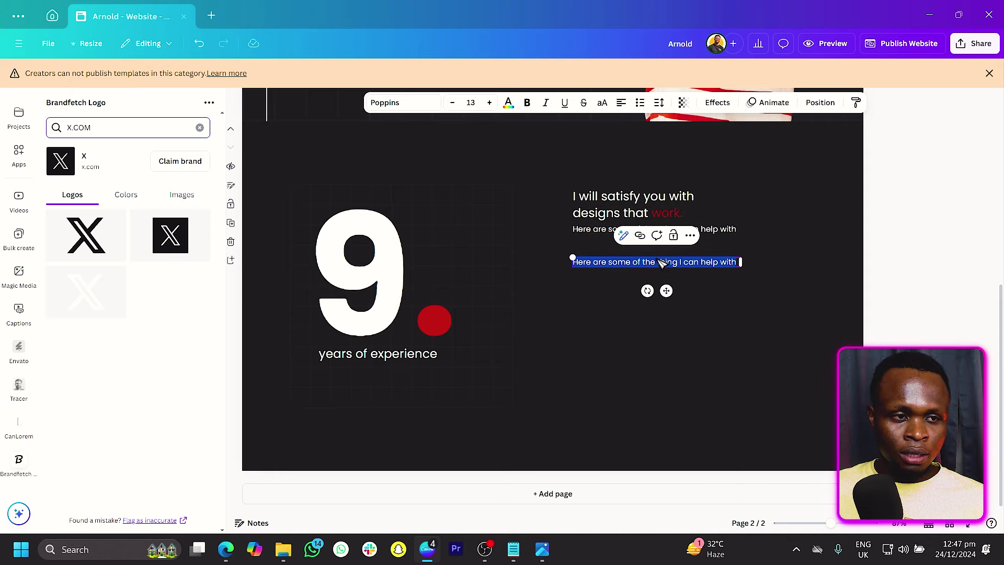
text(Canva )
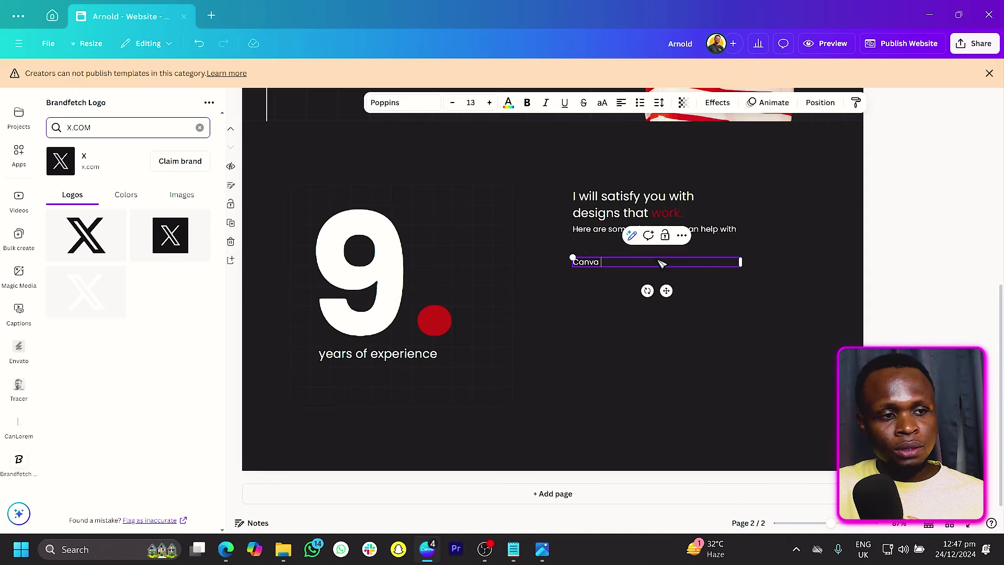
text(designs)
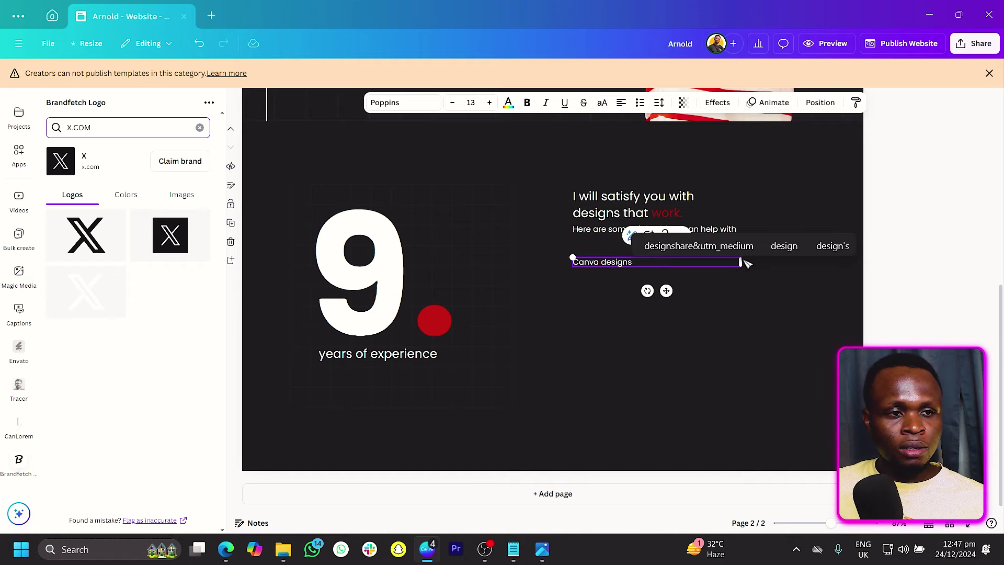
click(698, 306)
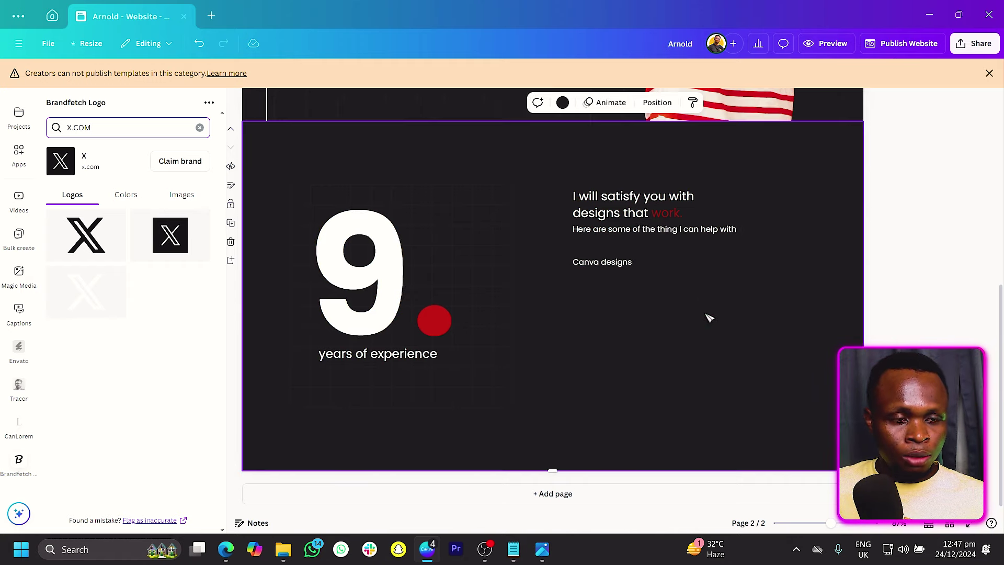
Step: Add a white line under the label, shortened to the text column, with weight 15
key(l)
drag(562, 320, 695, 305)
drag(792, 276, 741, 276)
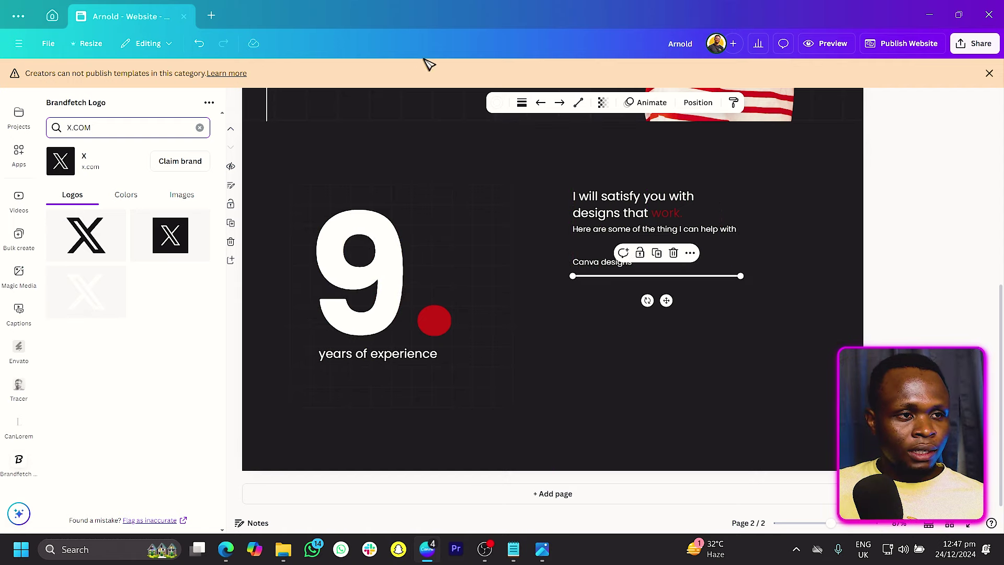
click(522, 102)
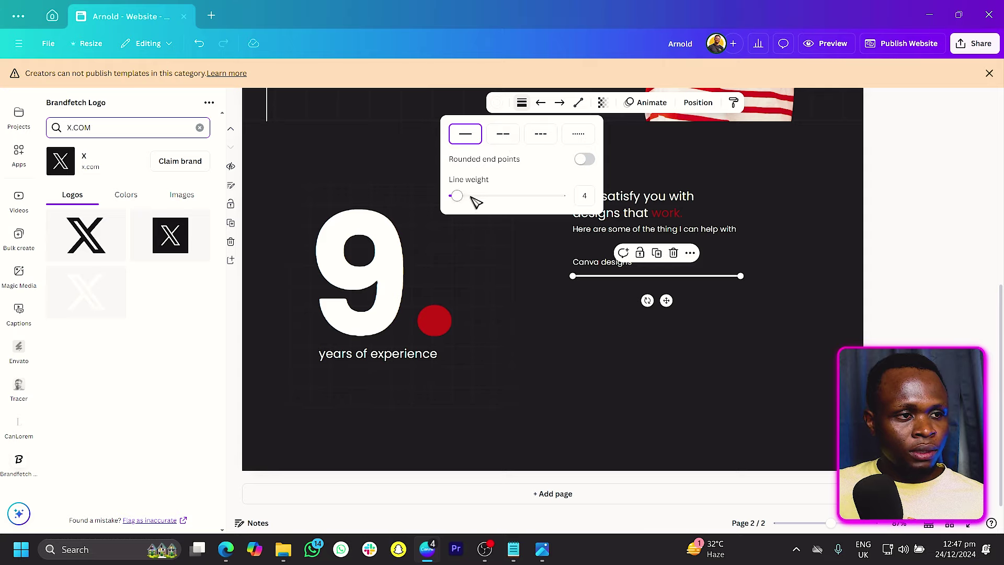
drag(459, 197, 474, 199)
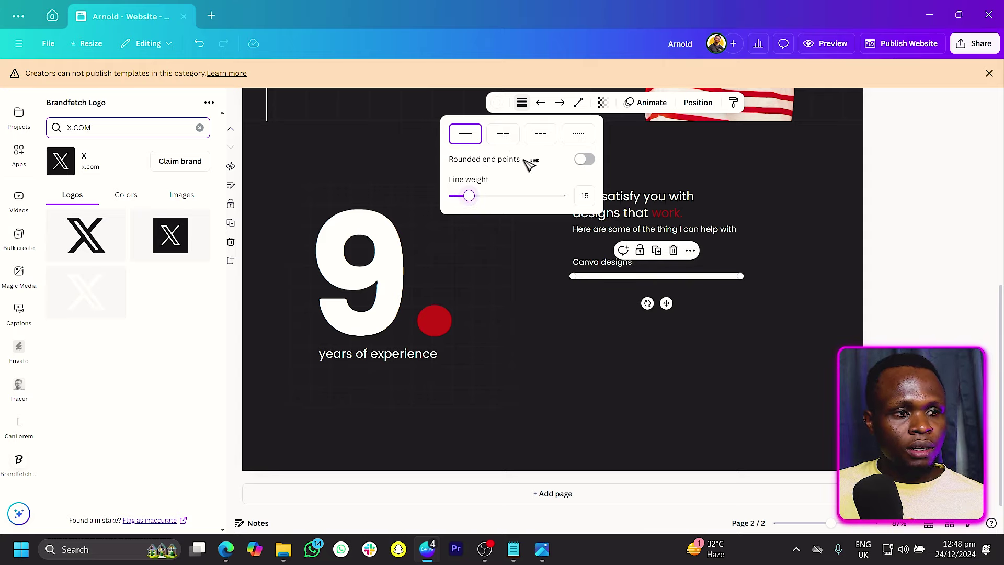
click(680, 324)
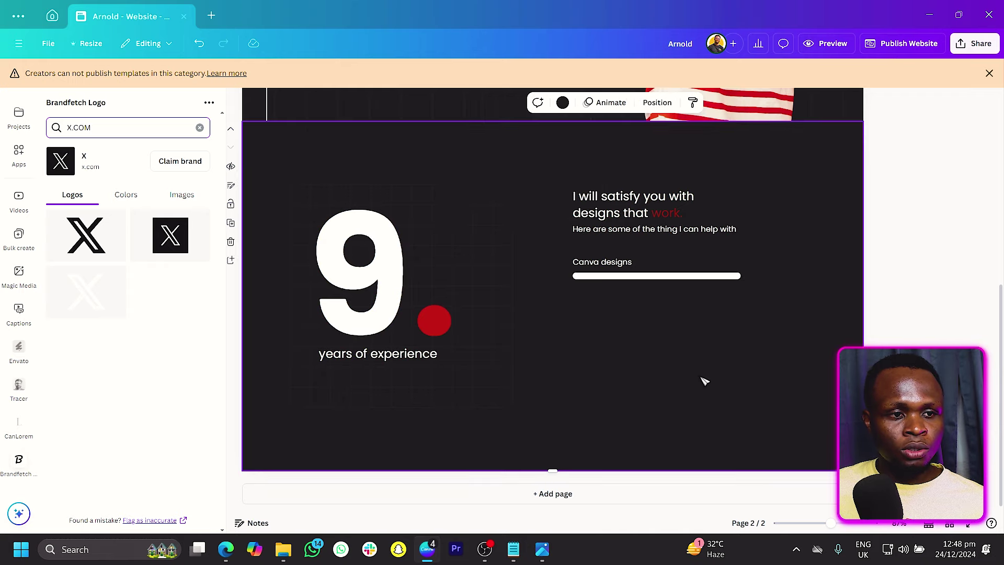
Step: Overlay a red copy of the bar and shorten it to fill about 70% of the track
click(629, 281)
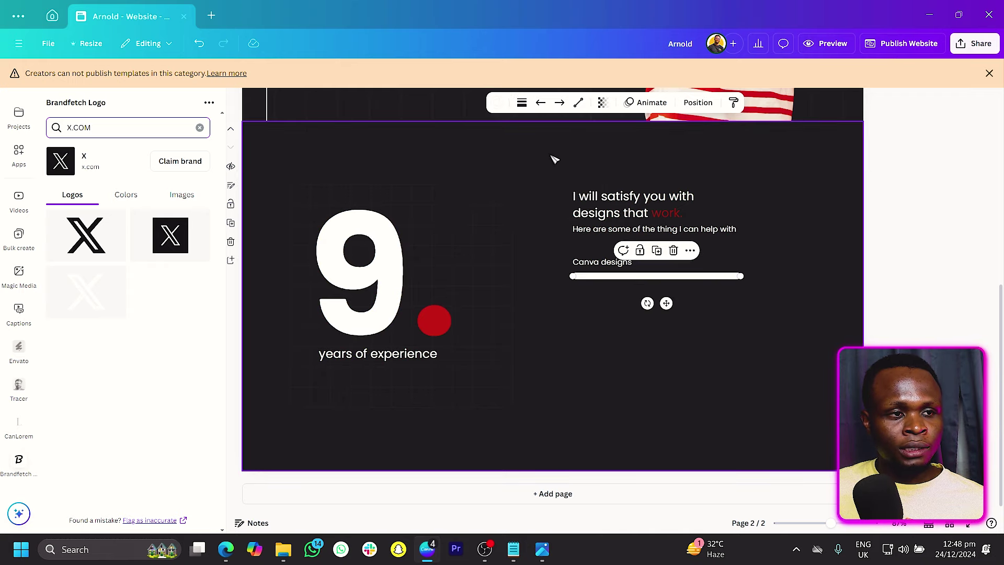
click(497, 102)
drag(678, 277, 670, 300)
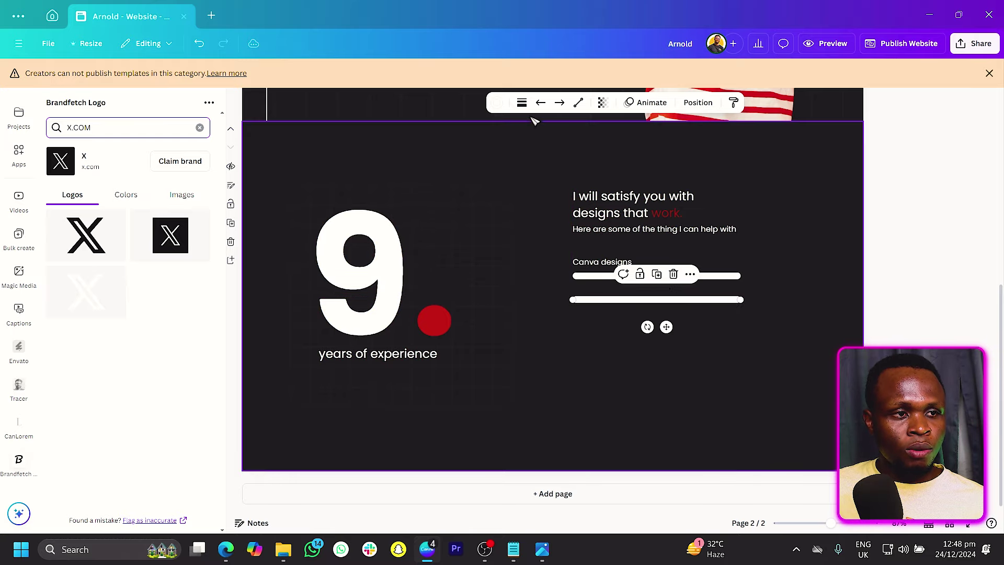
click(497, 102)
click(167, 185)
drag(665, 327, 675, 307)
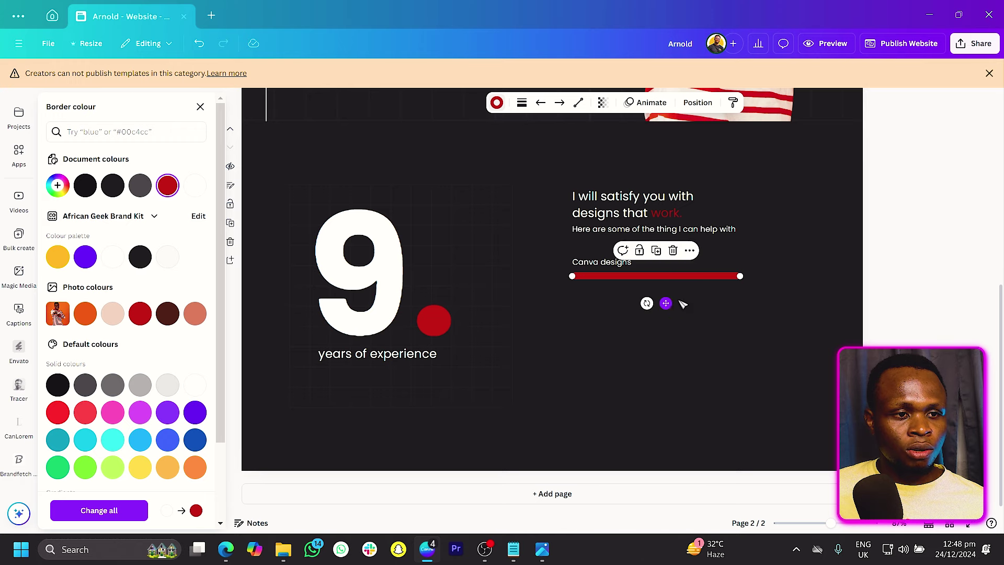
click(747, 283)
drag(747, 283, 590, 312)
click(716, 317)
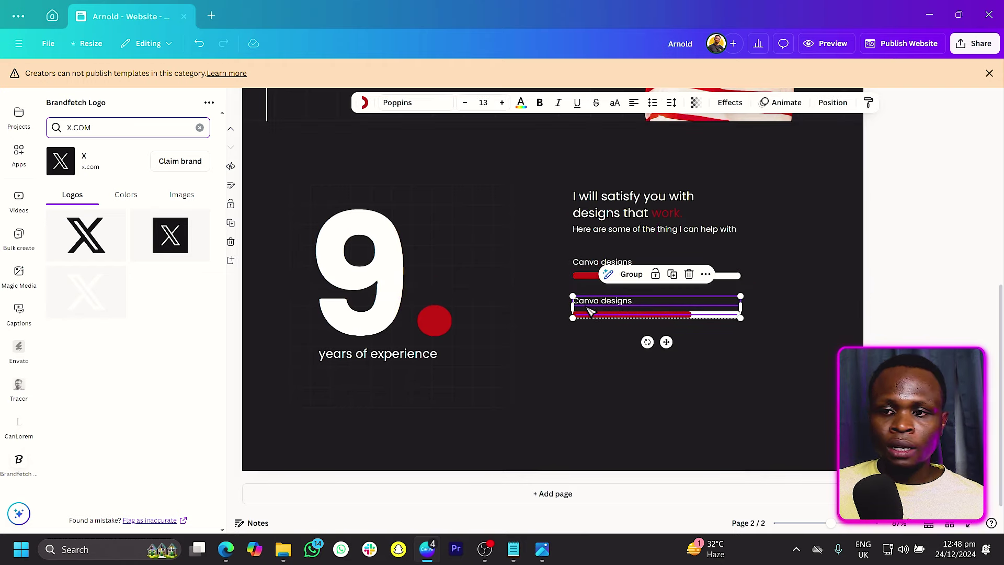
Step: Duplicate the skill row into four rows and shift them slightly upward
key(ctrl+d)
key(ctrl+d)
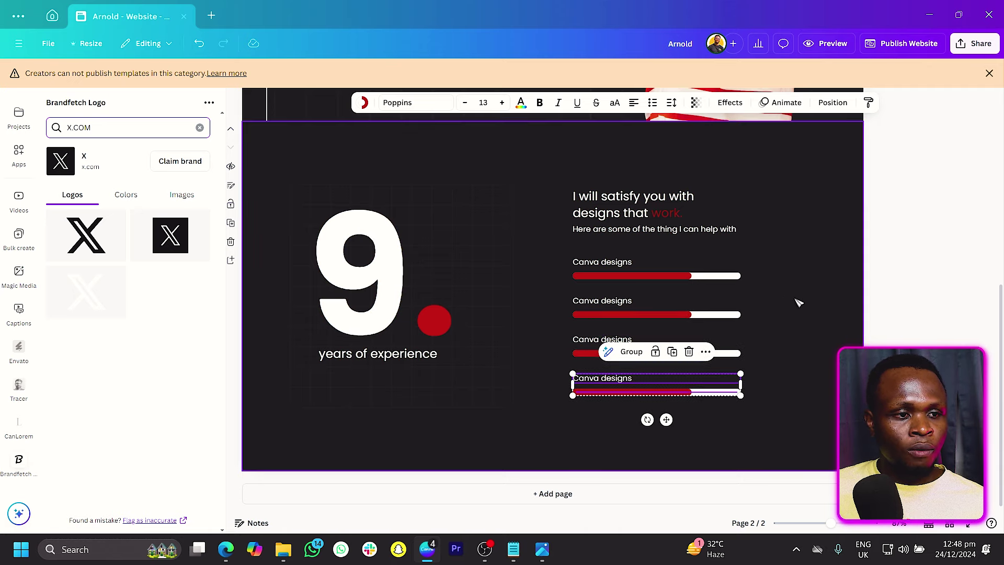
click(823, 272)
drag(815, 262, 576, 432)
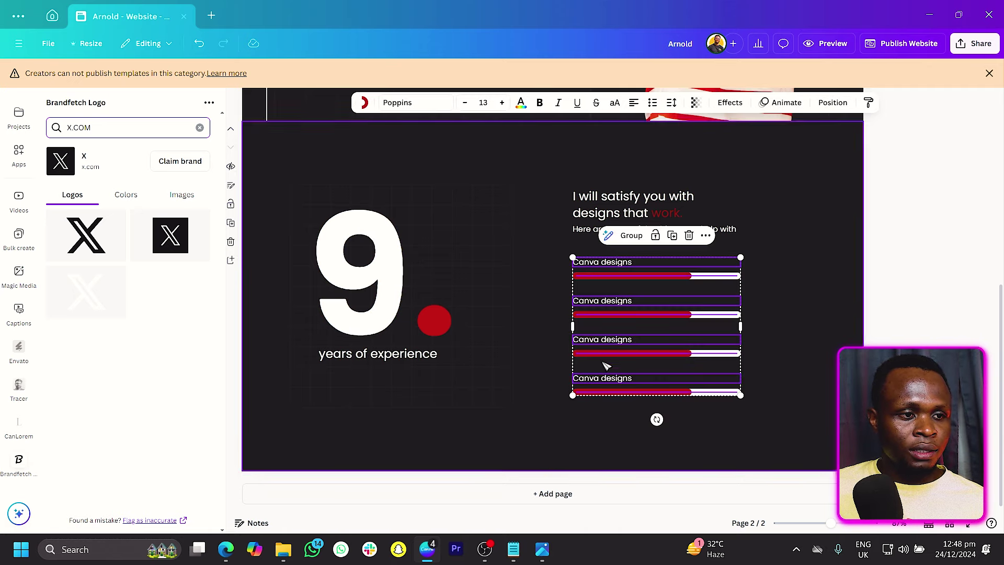
drag(605, 352, 605, 346)
click(597, 322)
Step: Rename the second row 'Website development' and shorten its red bar
double_click(590, 296)
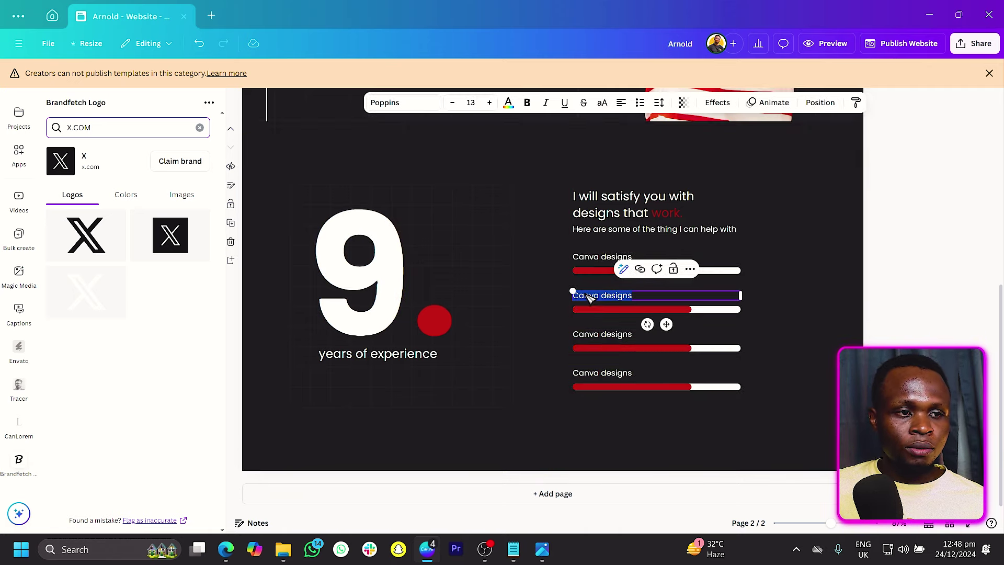
text(Website)
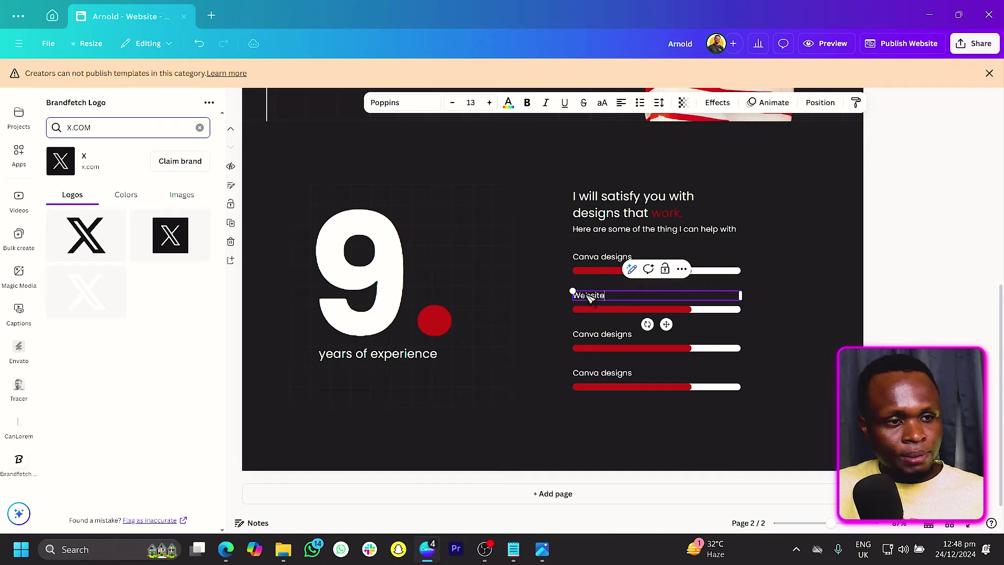
text( dev)
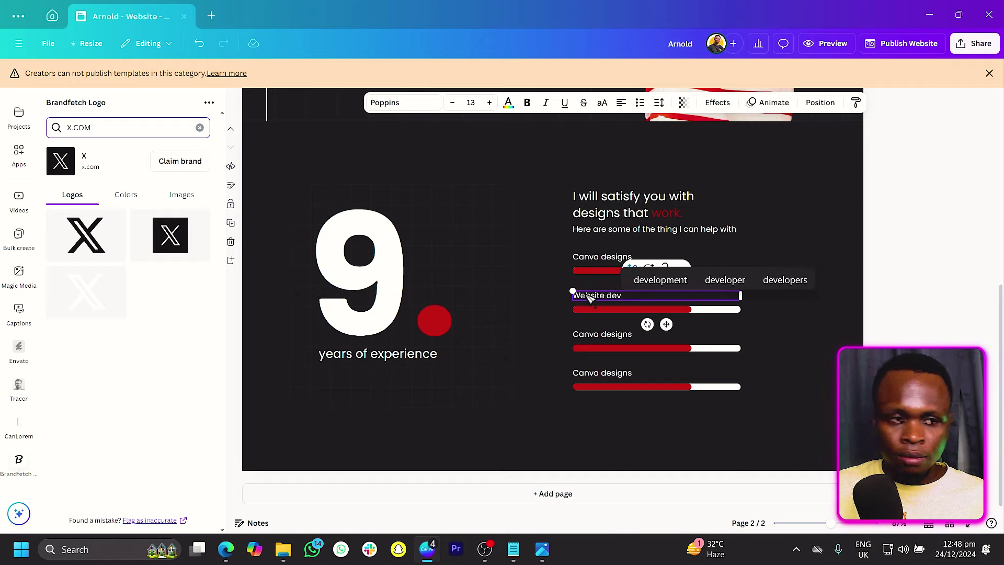
click(661, 280)
click(644, 313)
drag(696, 314, 677, 317)
Step: Rename the third row 'Video production' and lengthen its red bar
double_click(578, 335)
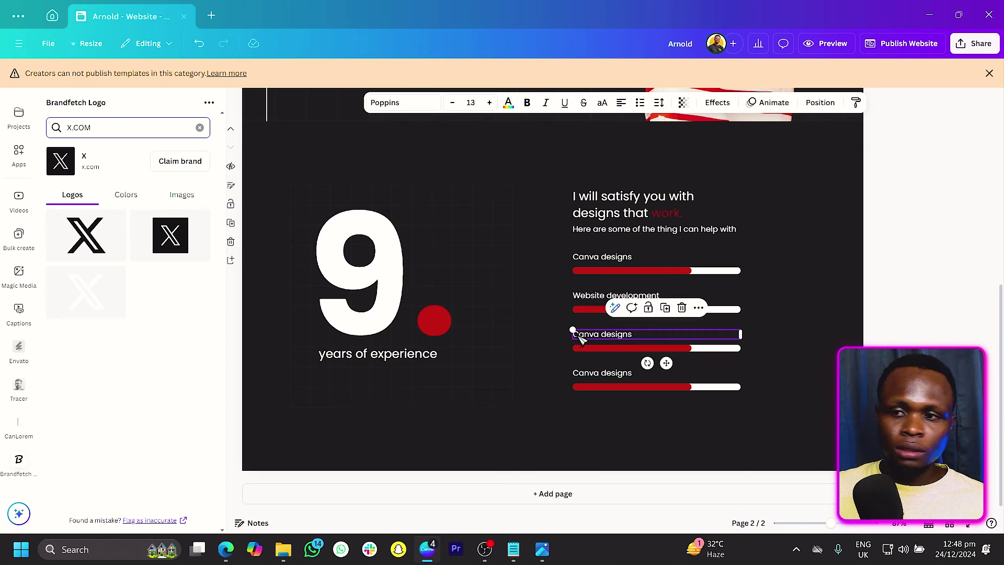
text(Video)
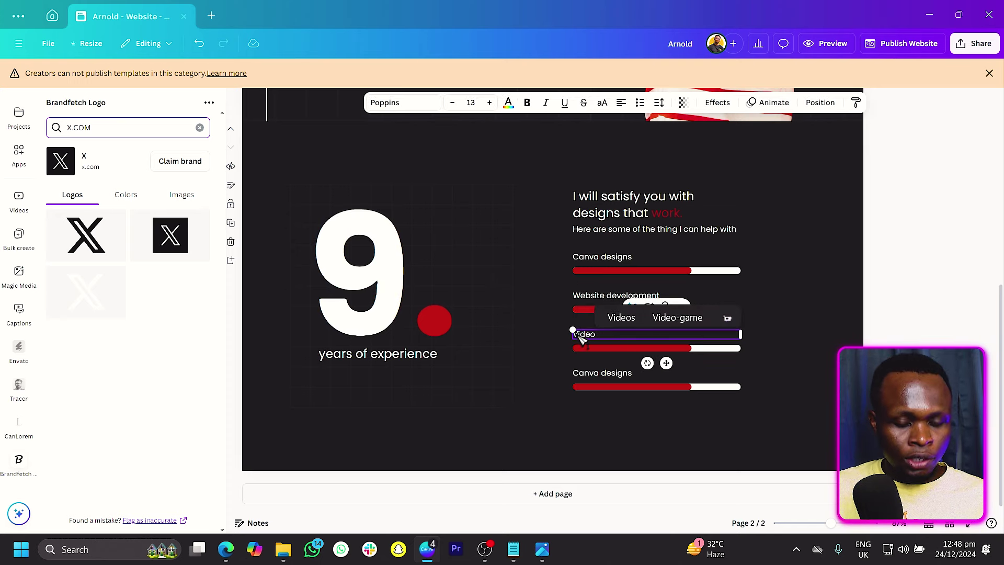
text( production)
click(688, 351)
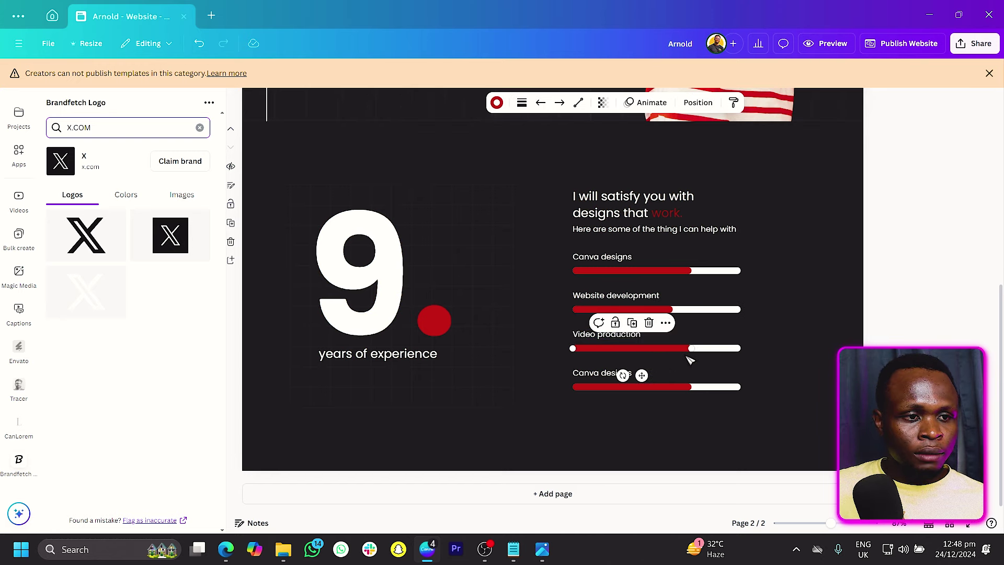
drag(695, 349, 717, 350)
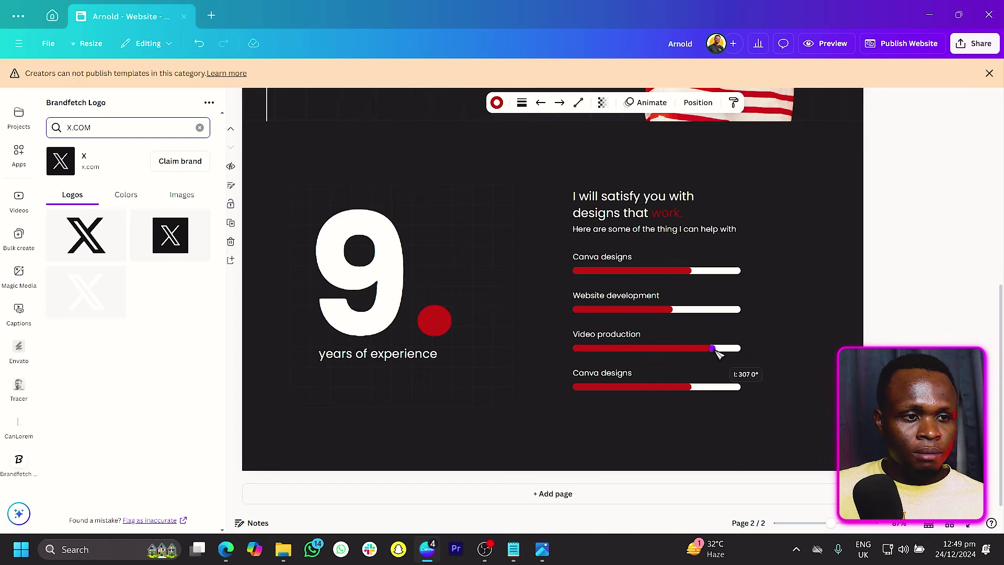
Step: Rename the fourth row 'Photo editing' and shorten its red bar
click(602, 375)
double_click(600, 375)
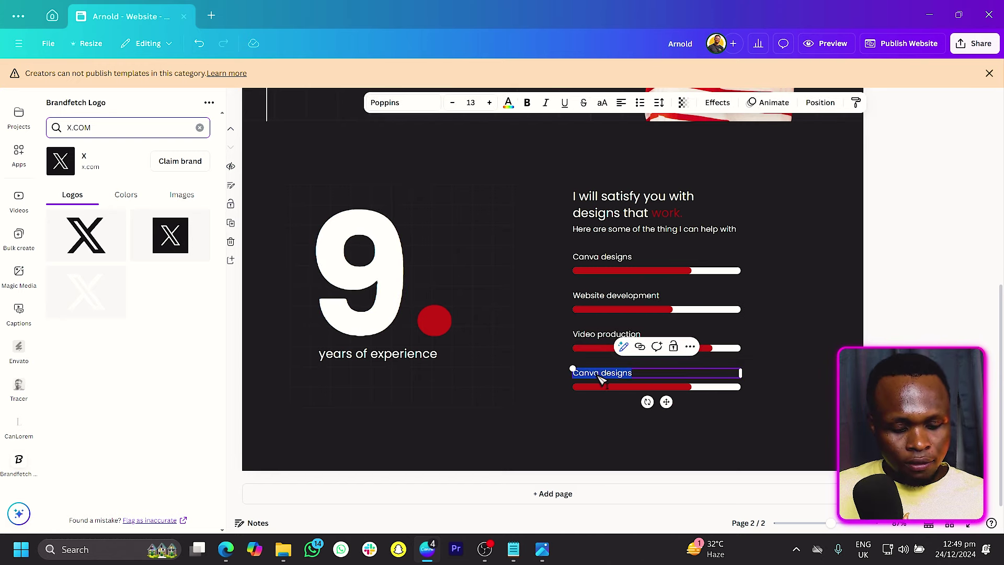
text(Ph)
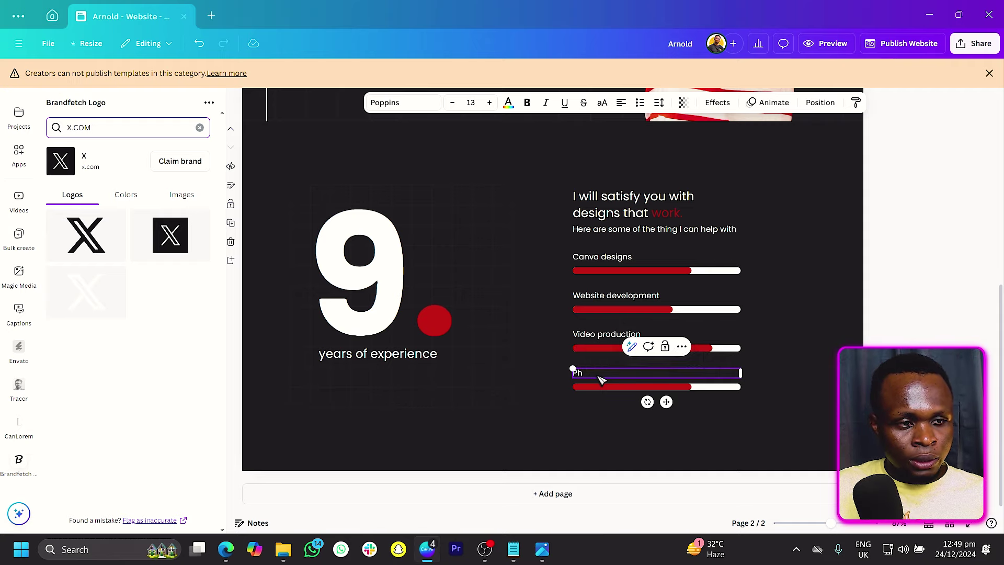
text(oto editing)
click(693, 387)
drag(693, 388, 657, 392)
click(823, 269)
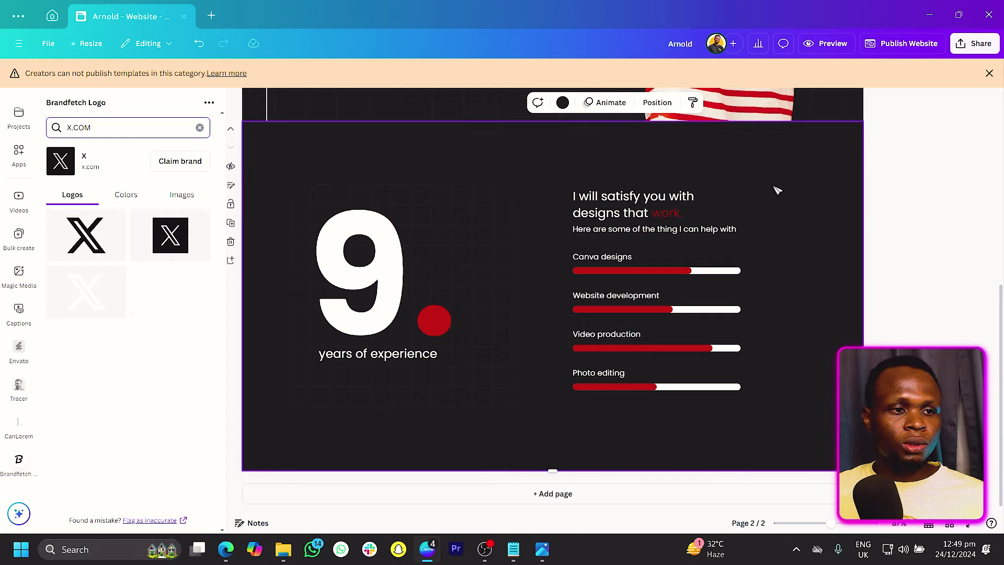
Step: Add a blank third page after the skills page
click(879, 178)
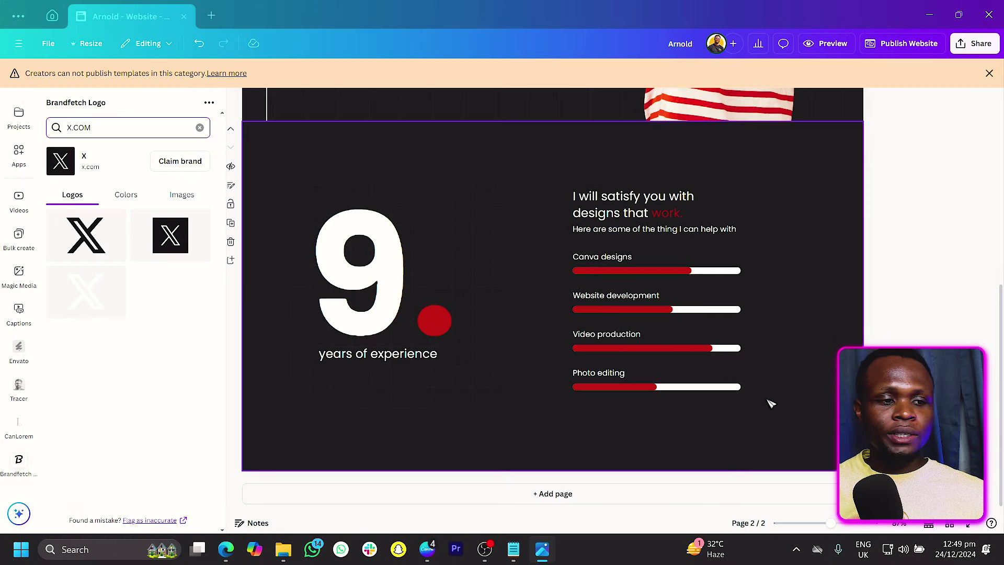
click(659, 495)
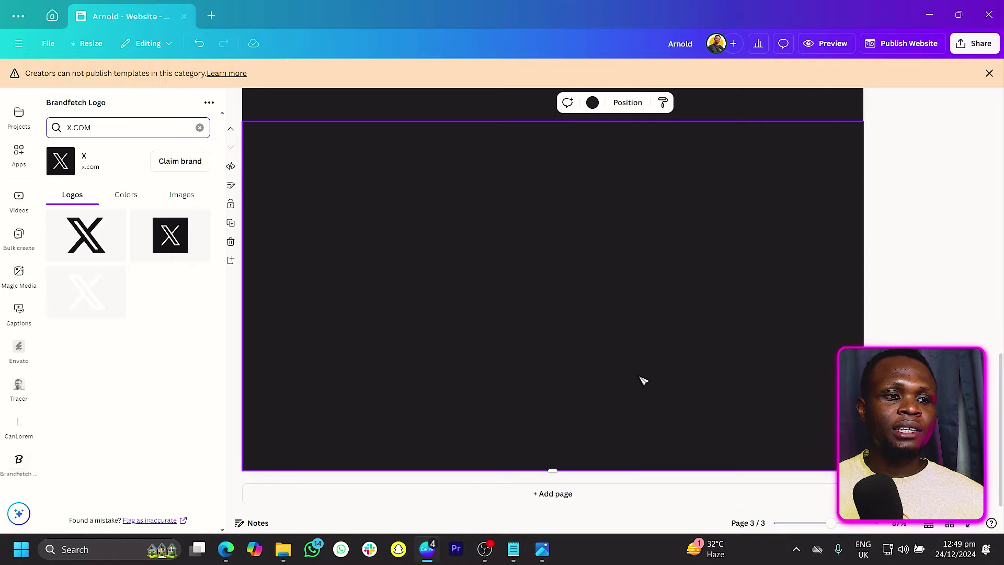
Step: Bring the left grid frame and portrait photo from page 1 onto page 3
scroll(649, 297, up, 10)
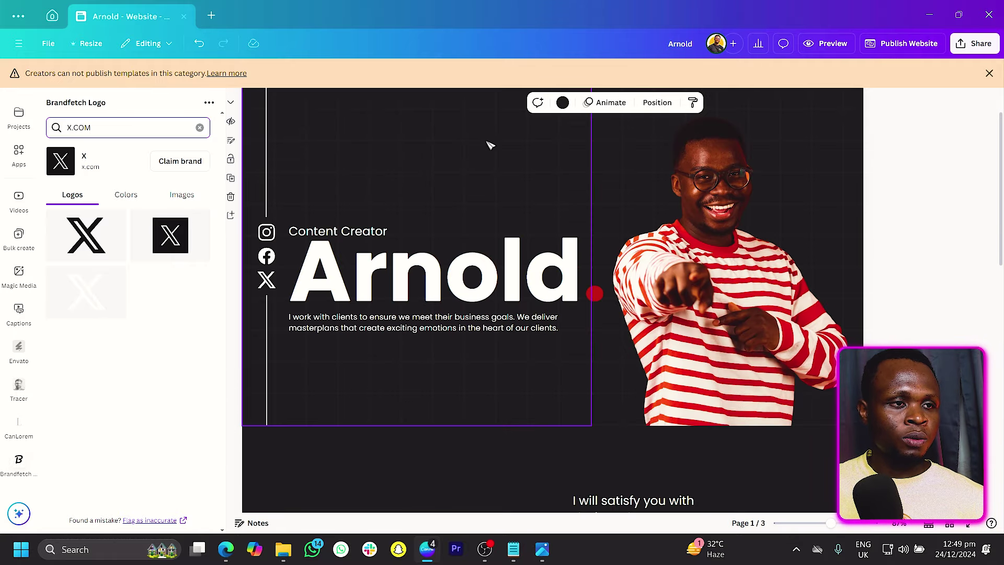
click(529, 123)
shift+click(733, 117)
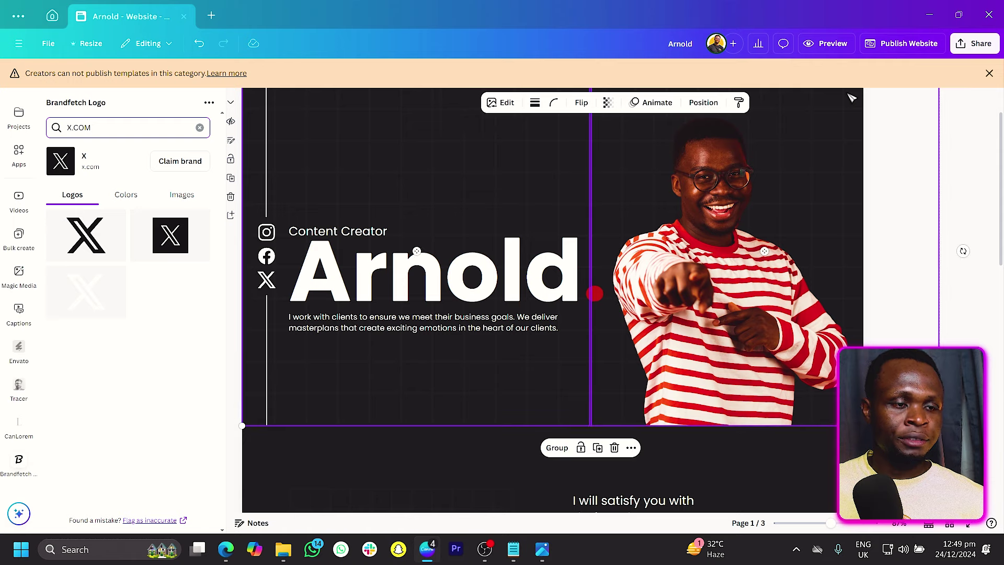
scroll(852, 98, down, 12)
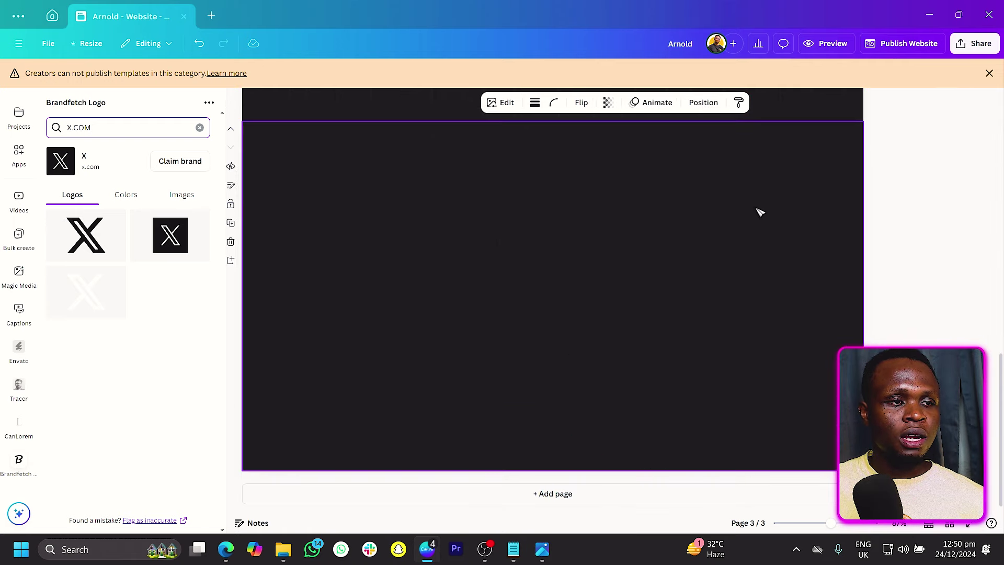
key(ctrl+v)
click(889, 115)
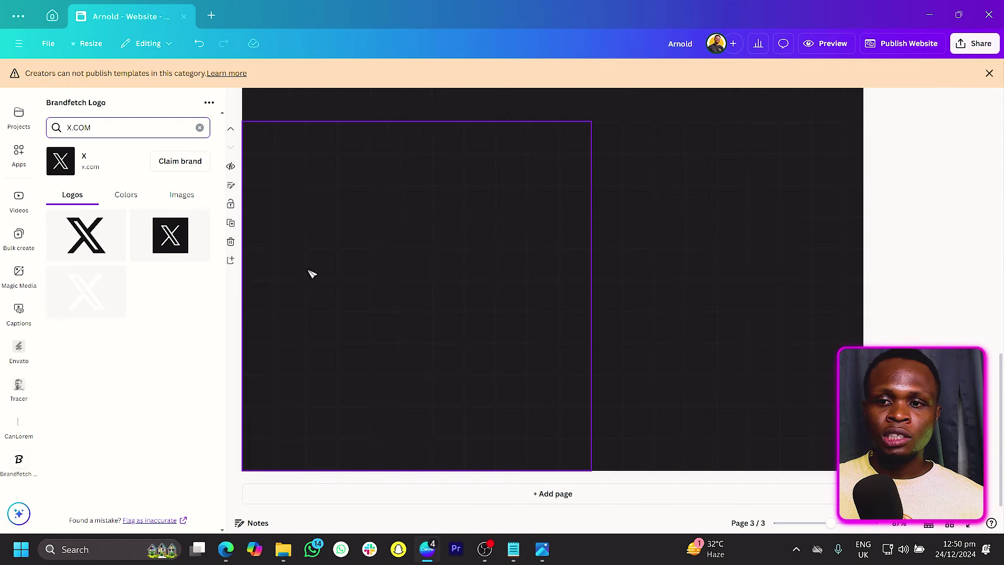
Step: Copy the 'I will satisfy you with' heading onto page 3 and position it
scroll(321, 265, up, 8)
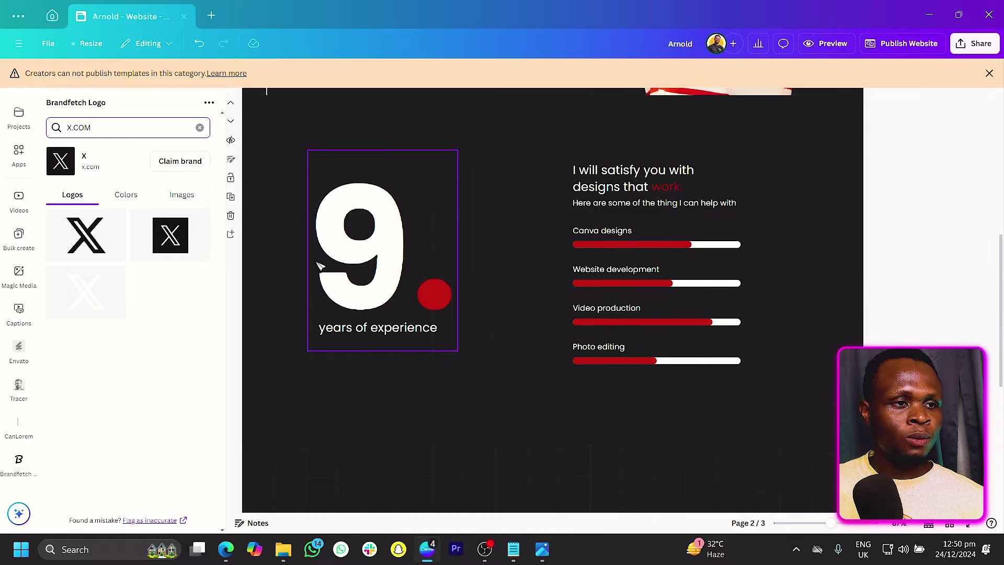
click(669, 259)
key(ctrl+c)
scroll(668, 259, down, 8)
key(ctrl+v)
drag(637, 216, 357, 180)
Step: Replace the heading with 'I've worked with clients both big and small, from far and near' on two lines
click(355, 180)
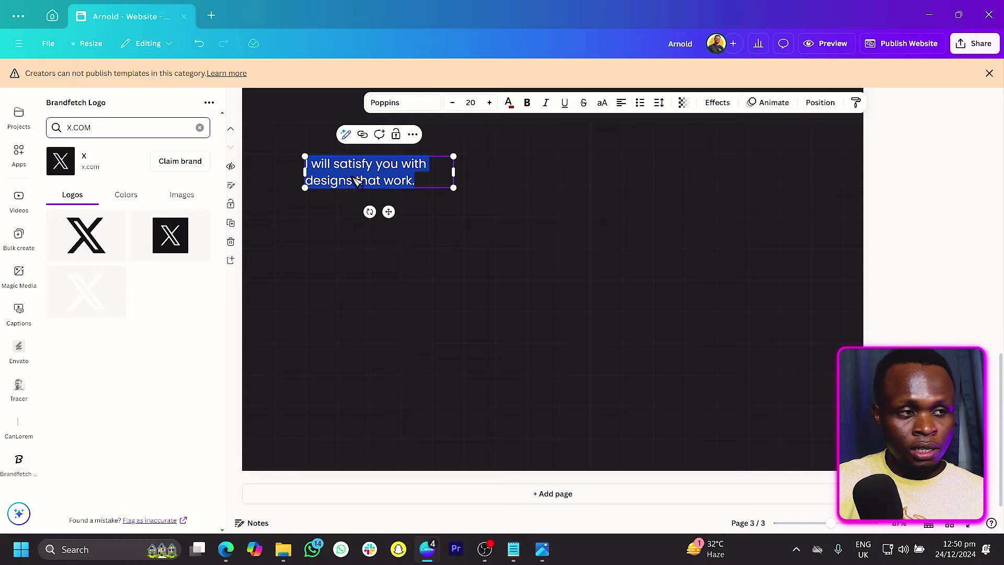
text(I've worked with clients both big and small, far an)
key(BackSpace)
key(BackSpace)
key(BackSpace)
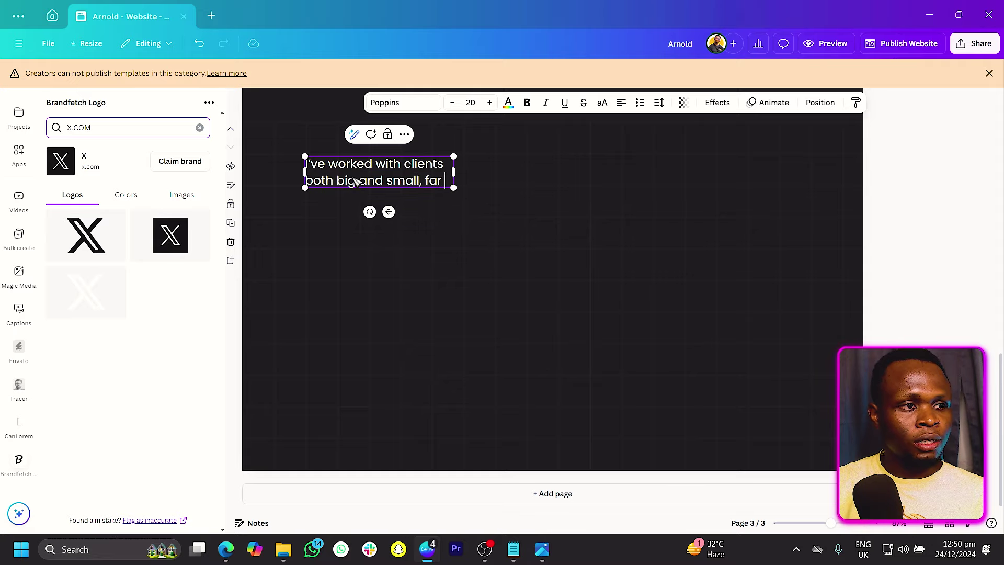
text(from fa)
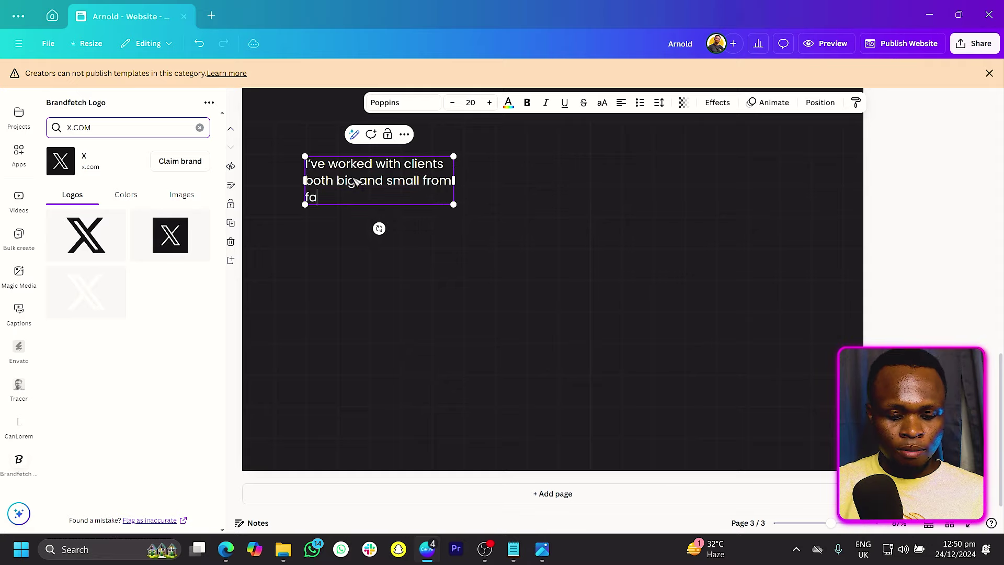
text(r and near)
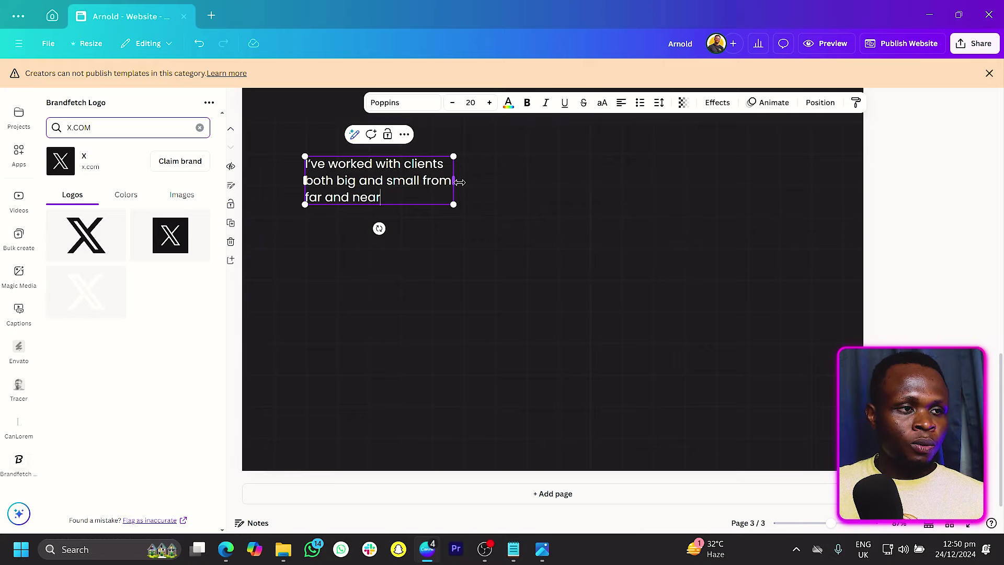
drag(462, 181, 523, 187)
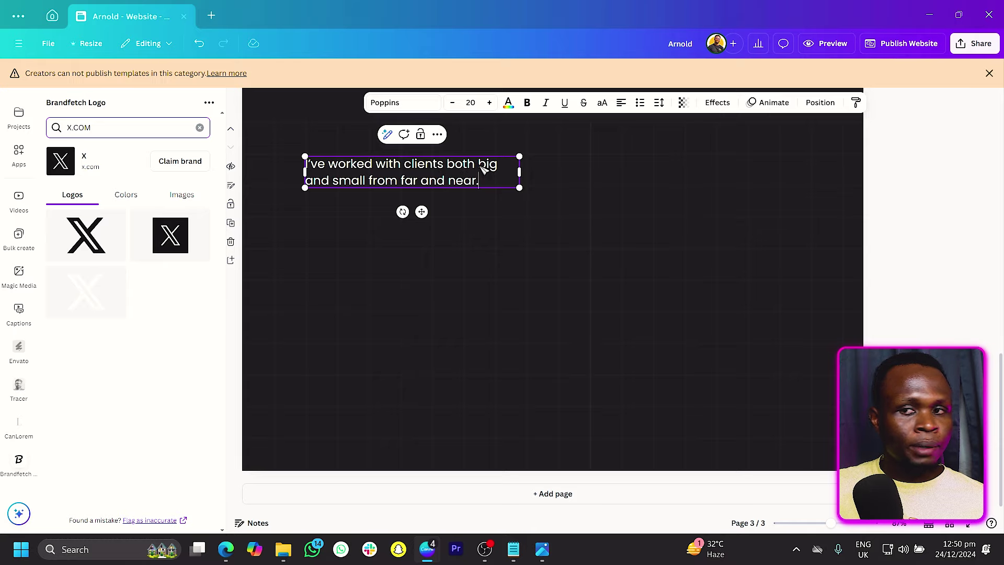
Step: Colour 'big and small' and 'far and near.' red, then duplicate the intro below
drag(474, 175, 362, 187)
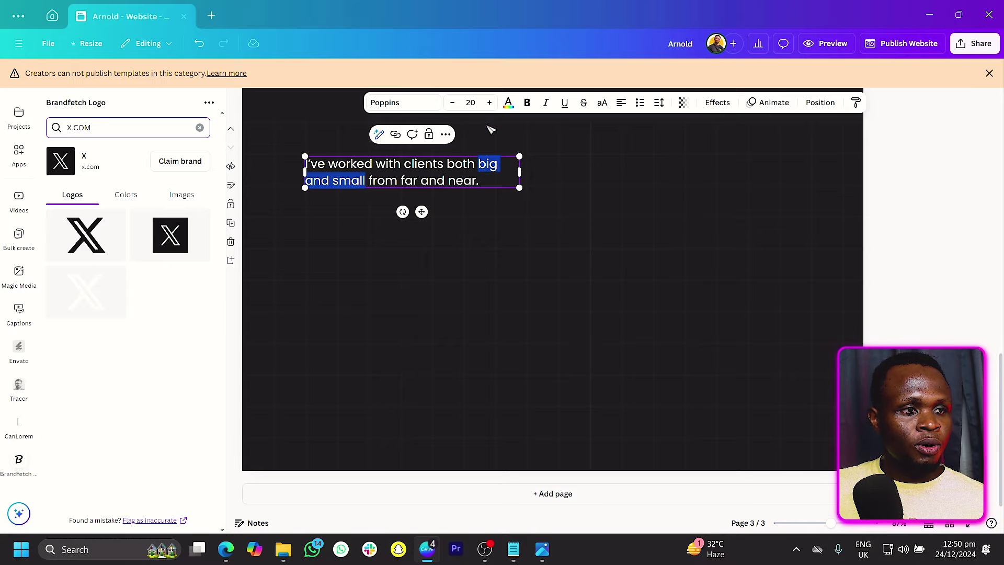
click(509, 104)
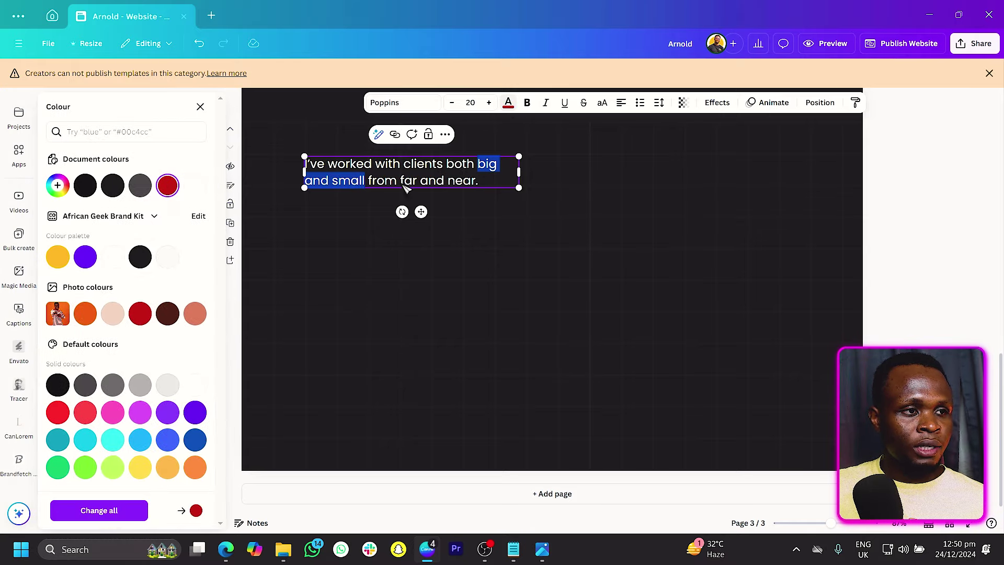
drag(402, 181, 478, 181)
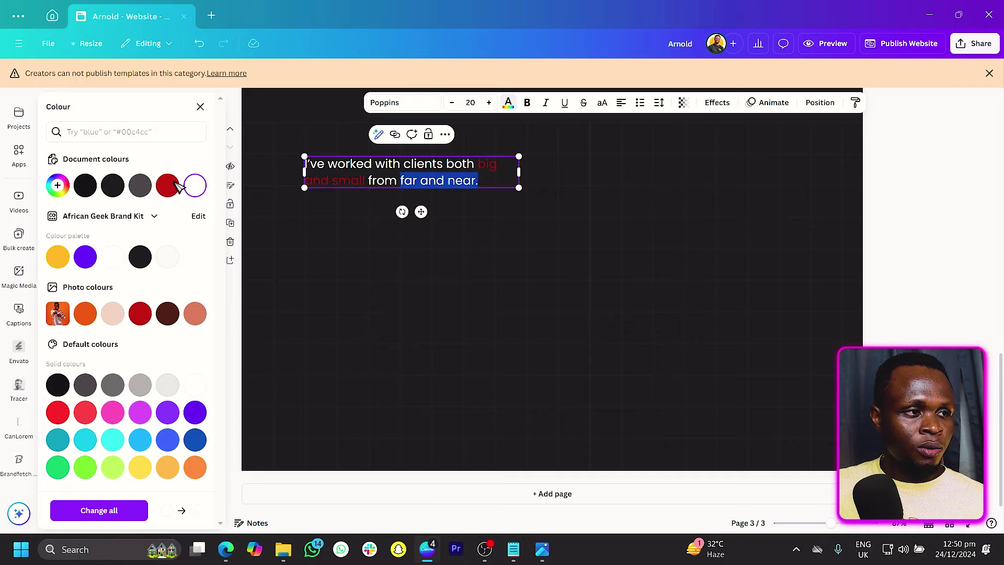
click(168, 185)
click(260, 119)
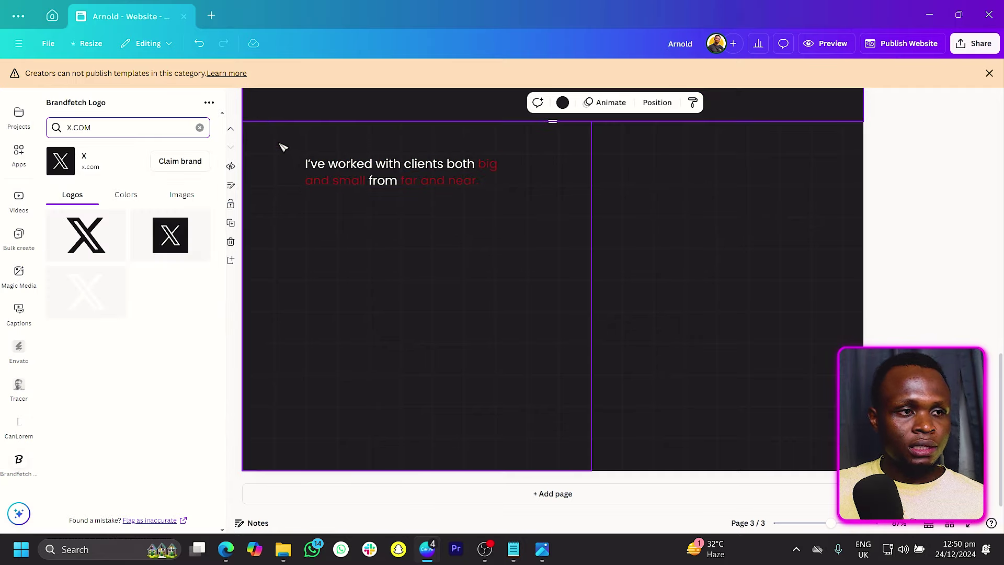
drag(321, 173, 329, 199)
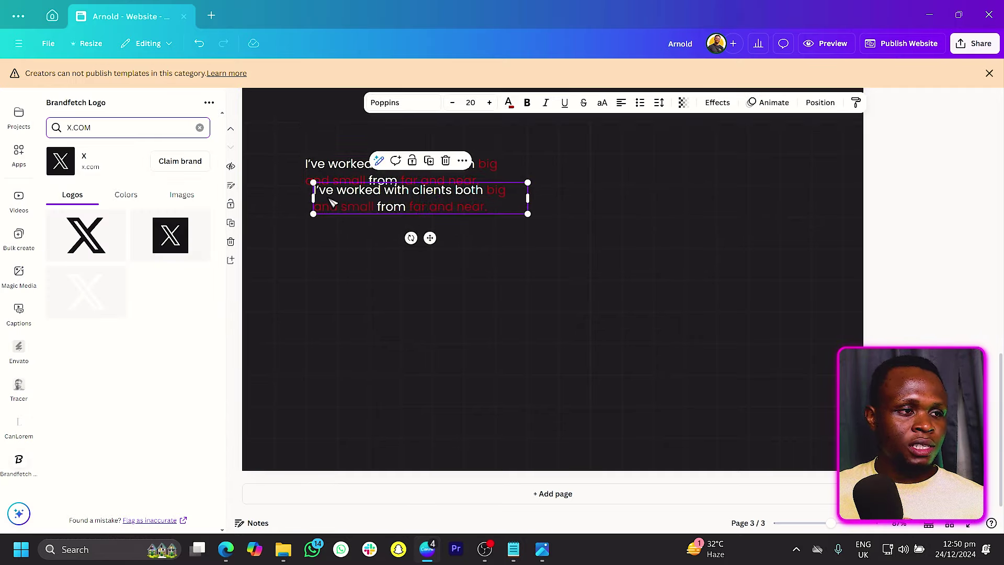
Step: Undo the stray duplicate and move the 'Photo editing' label from page 2 under the intro
key(ctrl+z)
scroll(334, 203, up, 3)
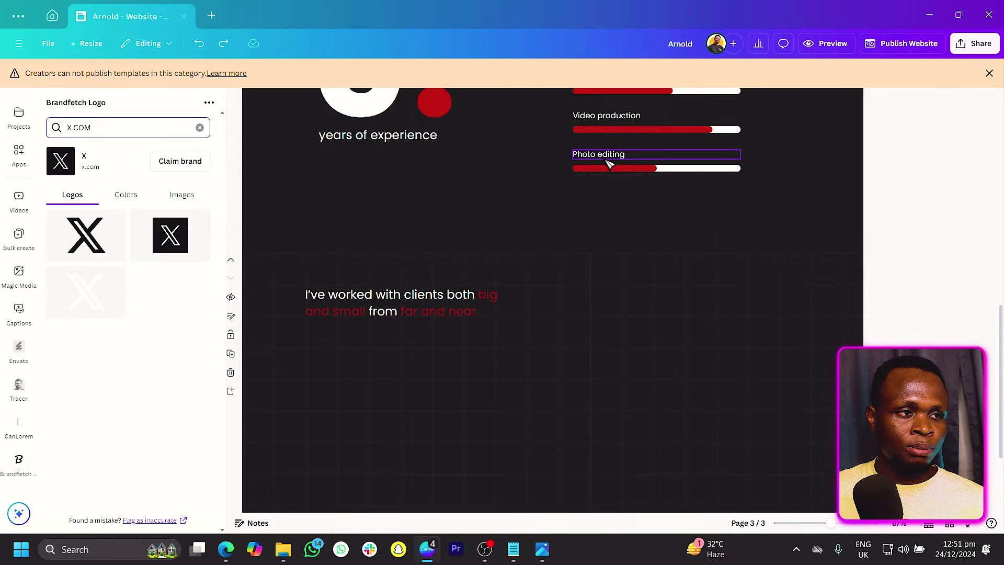
click(609, 155)
scroll(607, 155, down, 3)
scroll(482, 281, up, 1)
drag(666, 117, 406, 294)
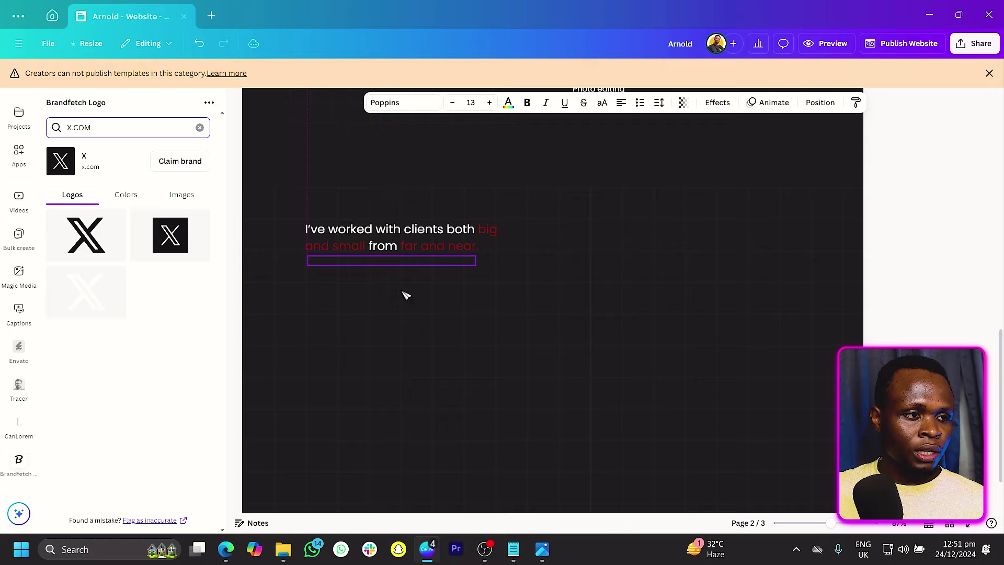
Step: Retype it as 'This is why I believe I can work on your project' and fit it under the intro
double_click(383, 263)
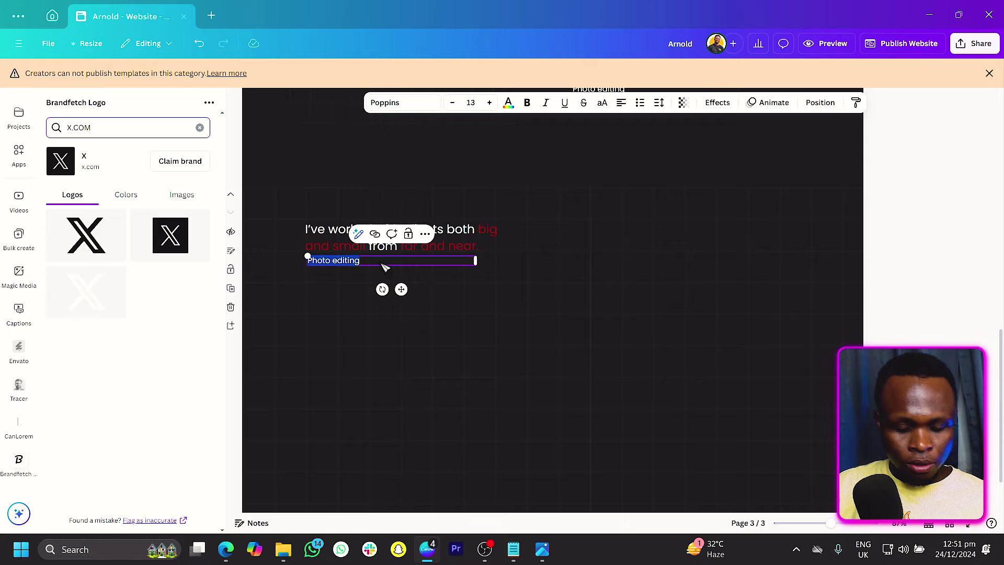
text(This is wh)
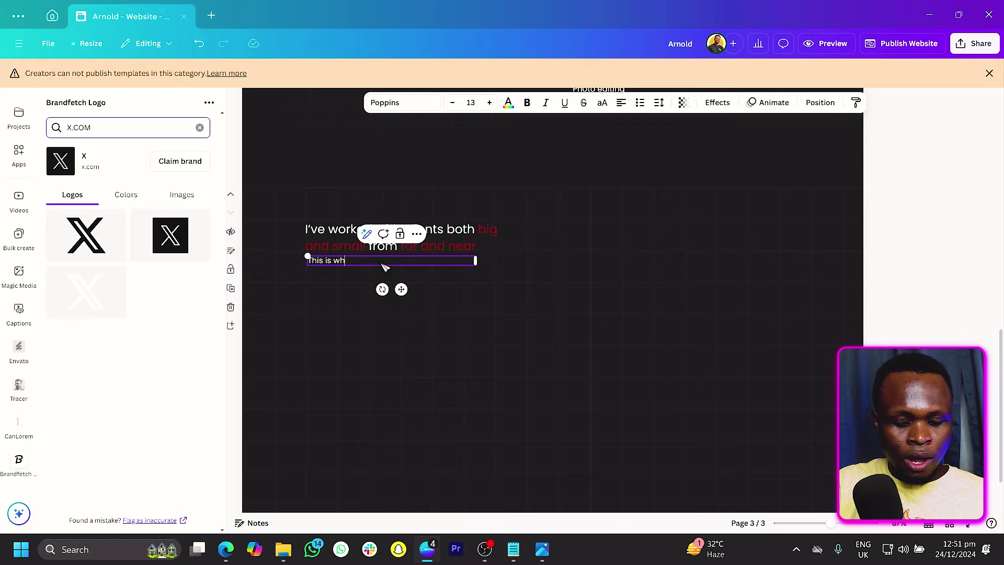
text(y I believe)
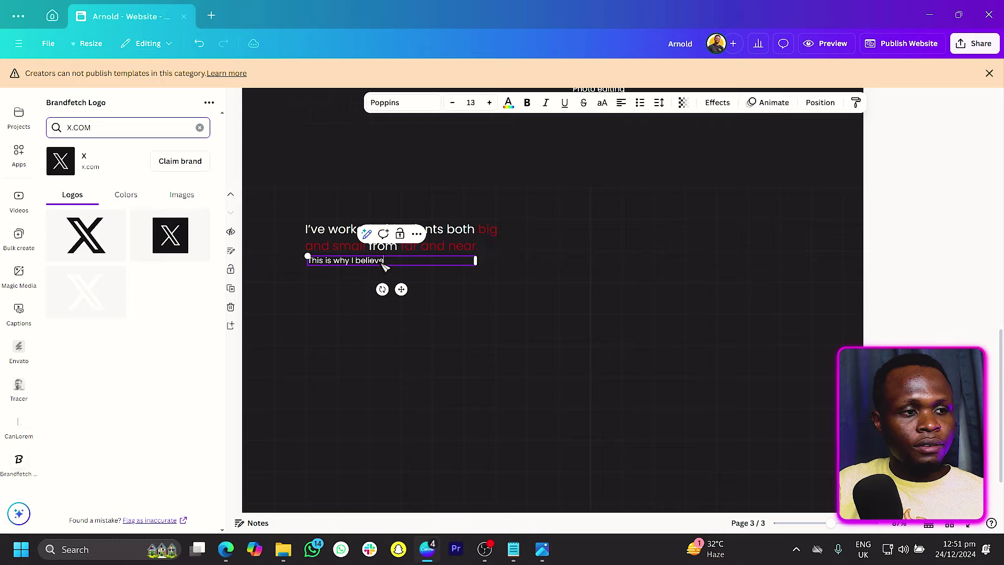
text( I can work on your project)
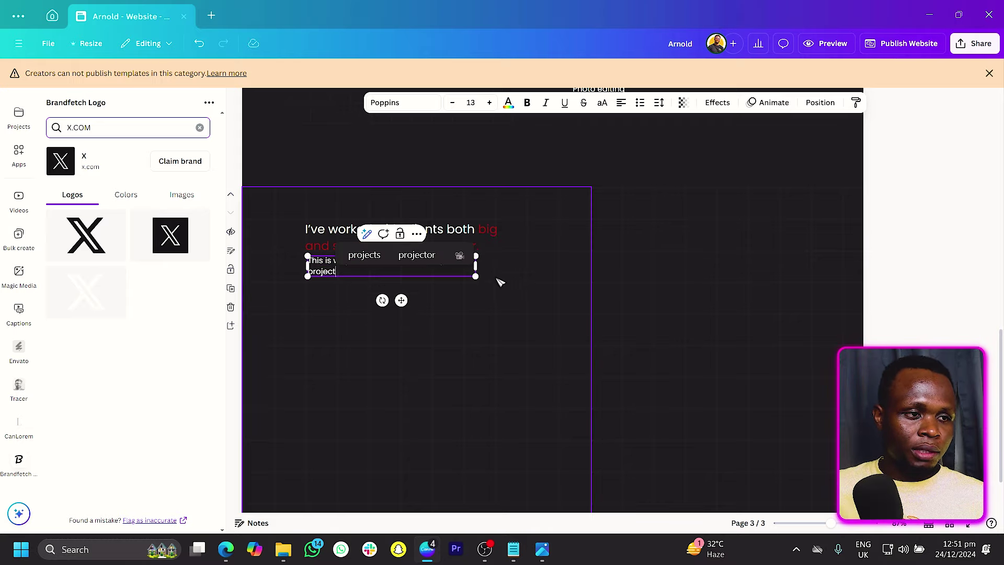
mouse_move(482, 267)
mouse_down()
mouse_move(507, 271)
mouse_move(493, 266)
mouse_up()
drag(417, 294, 413, 301)
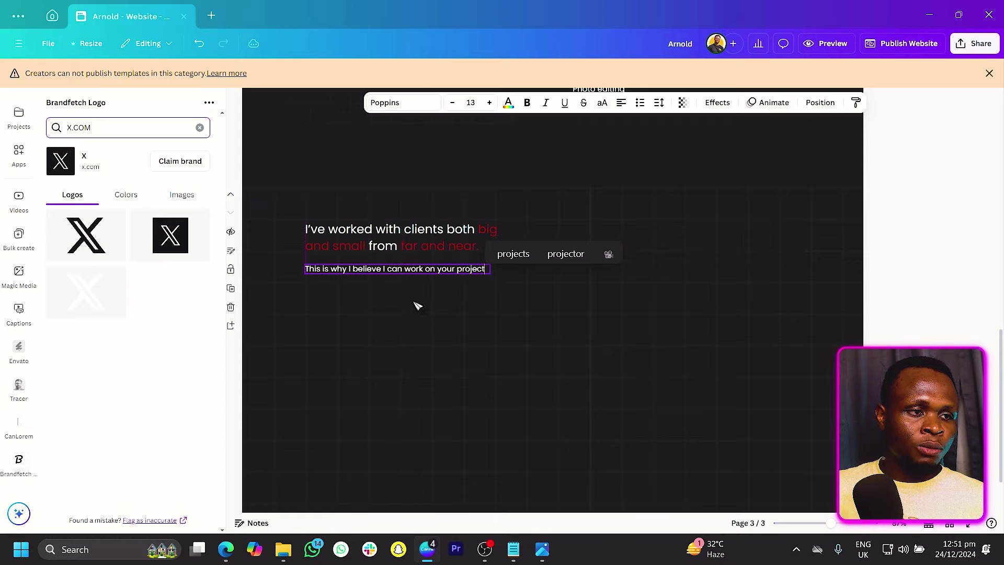
click(533, 161)
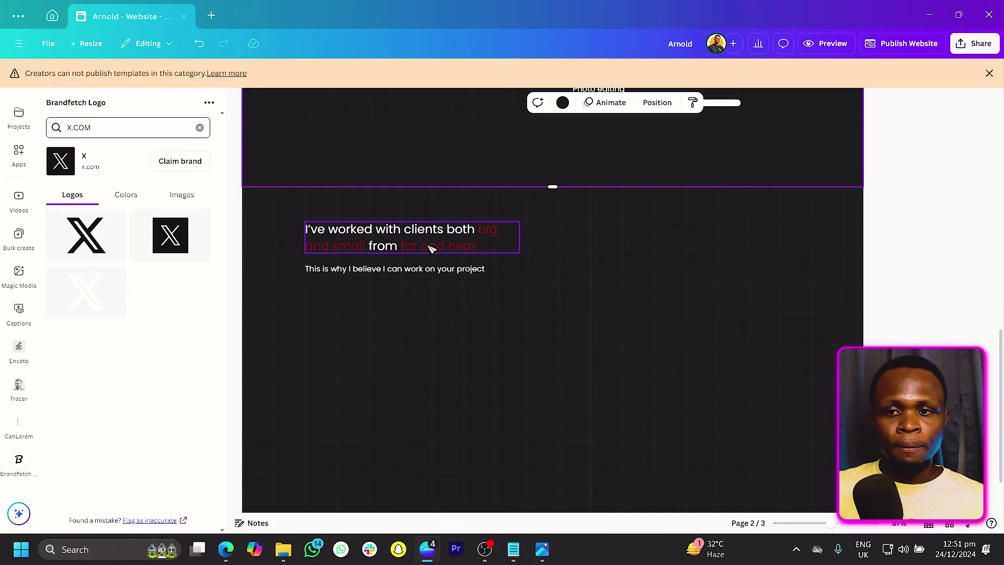
drag(429, 249, 432, 252)
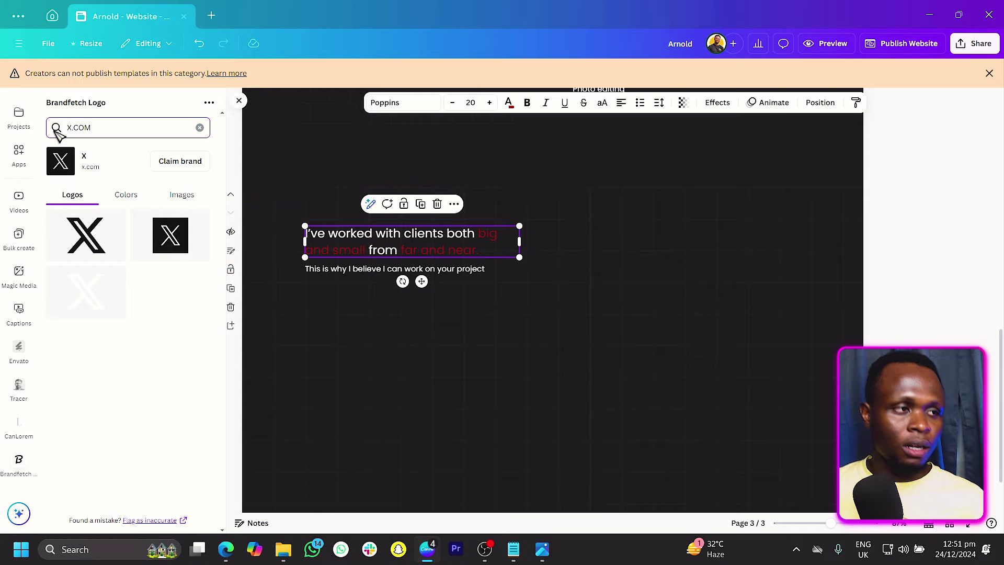
scroll(22, 155, up, 4)
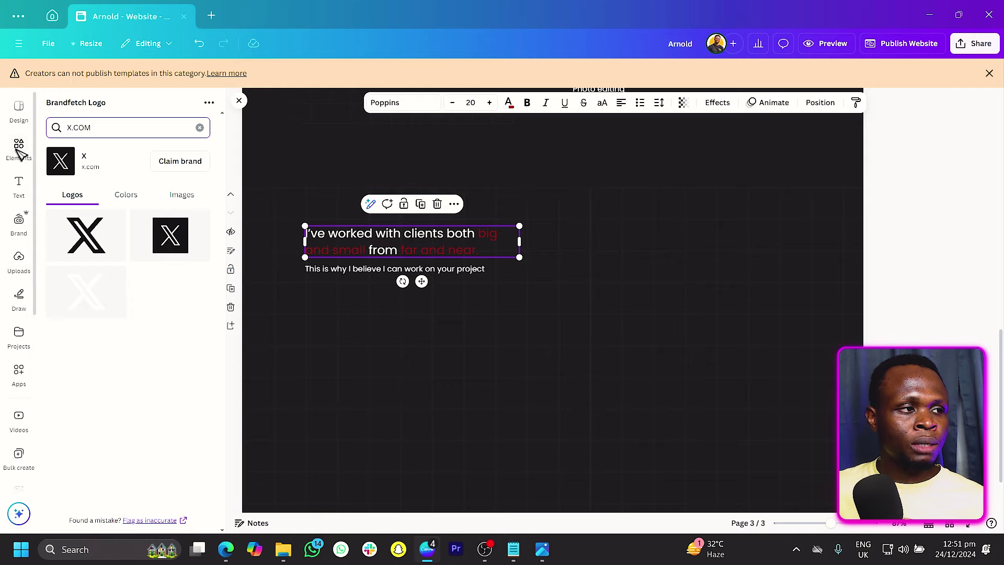
Step: Add the diagonal stripes graphic from the recently used elements
click(21, 147)
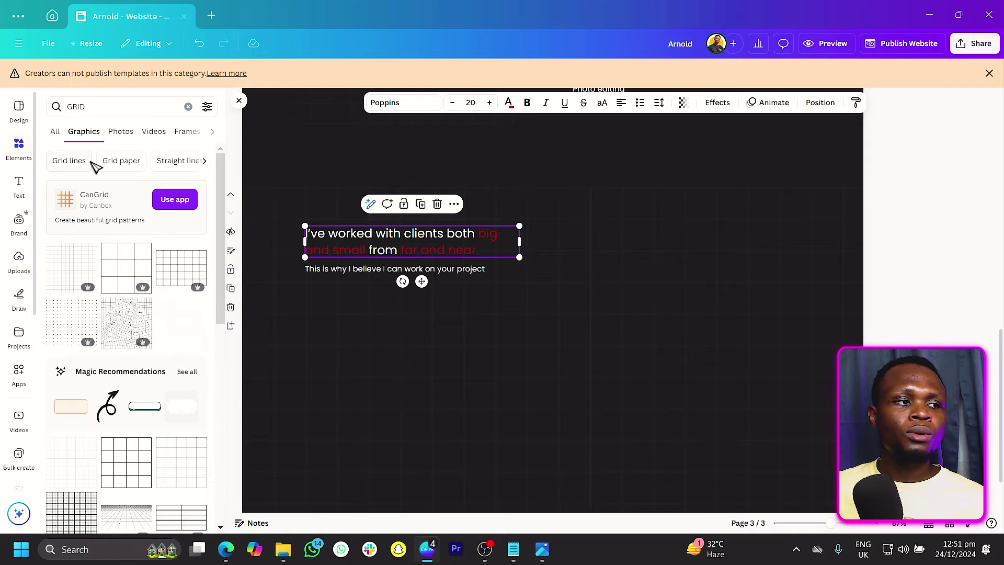
click(55, 131)
click(189, 106)
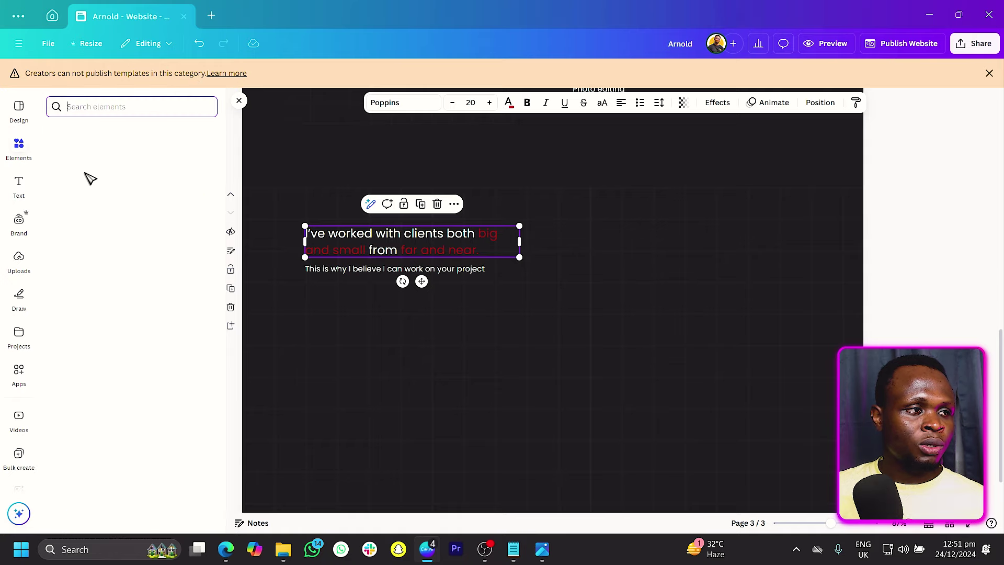
click(201, 162)
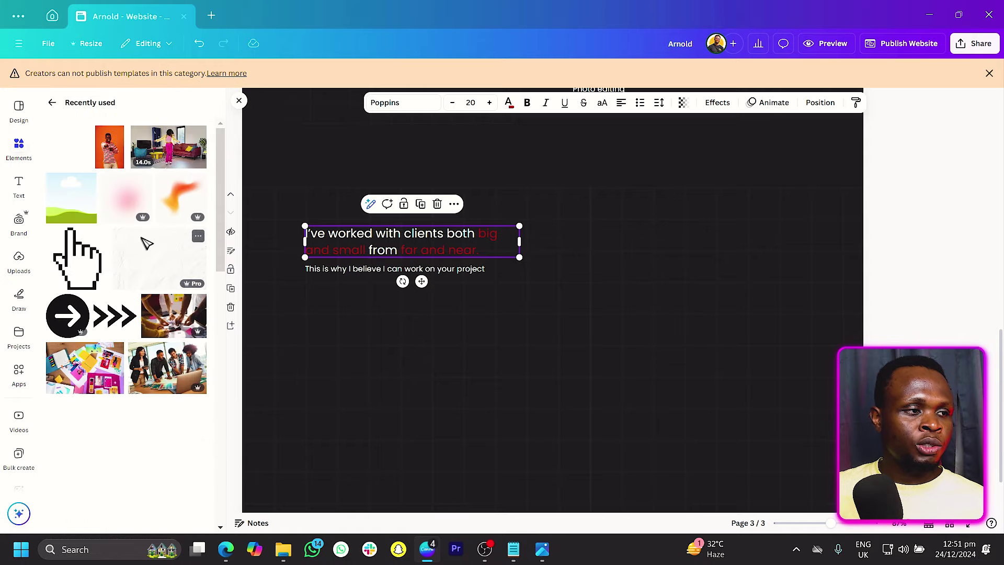
scroll(146, 243, down, 8)
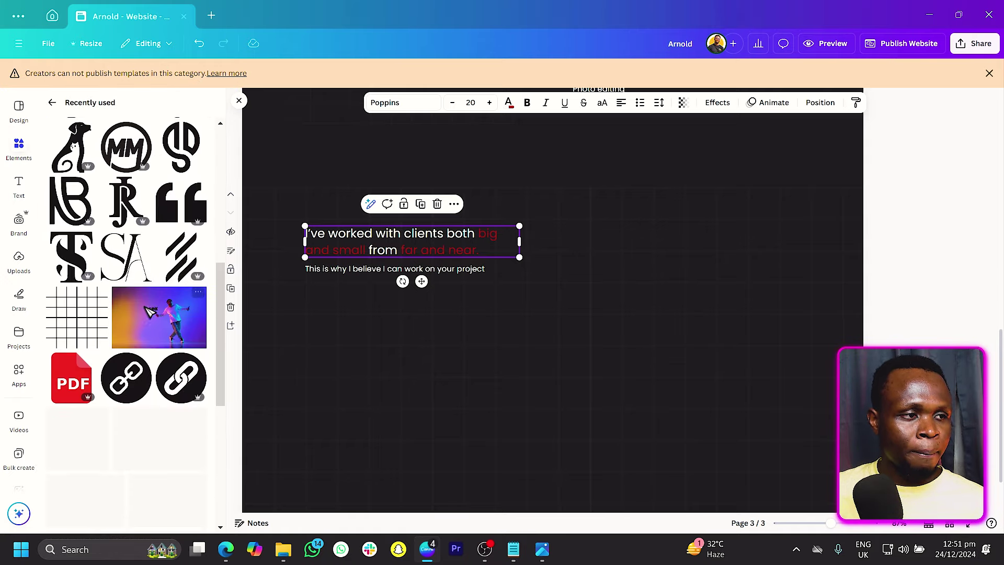
click(181, 256)
Step: Make the stripes white, shrink them under the intro, and paste the '2016 - 2017' label beside them
drag(553, 359, 359, 352)
click(516, 102)
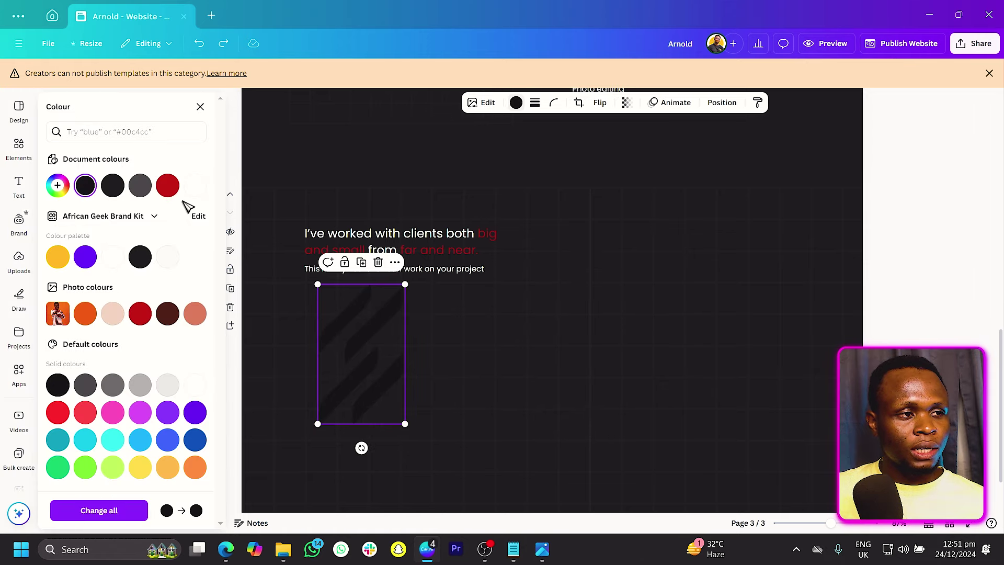
click(194, 189)
drag(406, 285, 325, 331)
key(l)
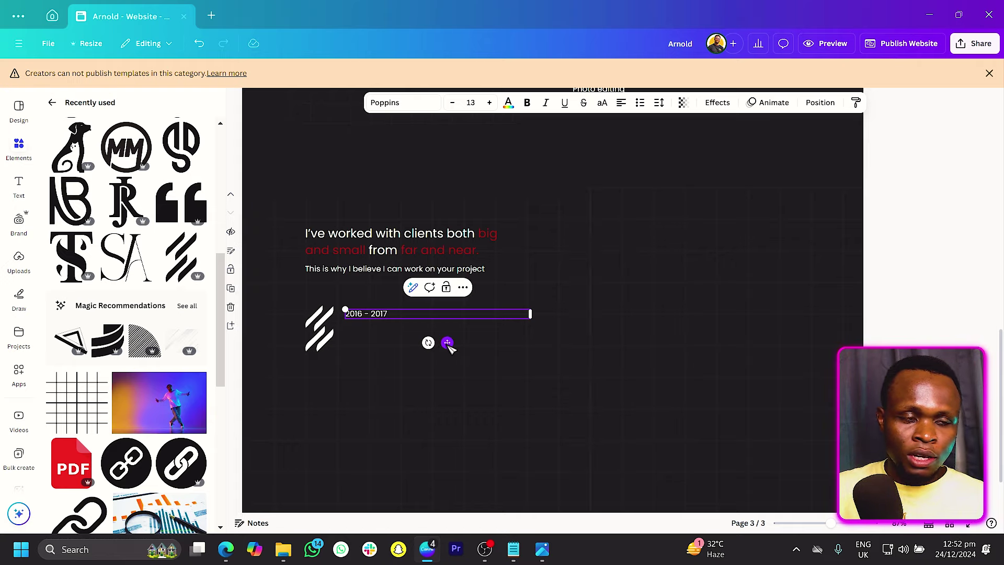
Step: Copy the year label below itself at a larger font size and change it to 'Arowwai Industries'
click(368, 251)
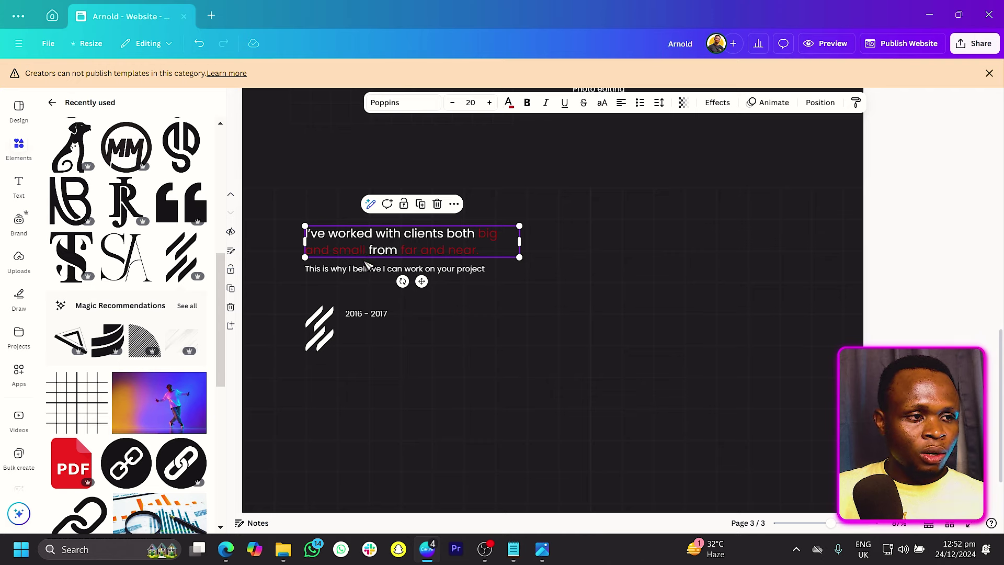
drag(368, 314, 369, 333)
click(490, 102)
click(490, 103)
click(490, 102)
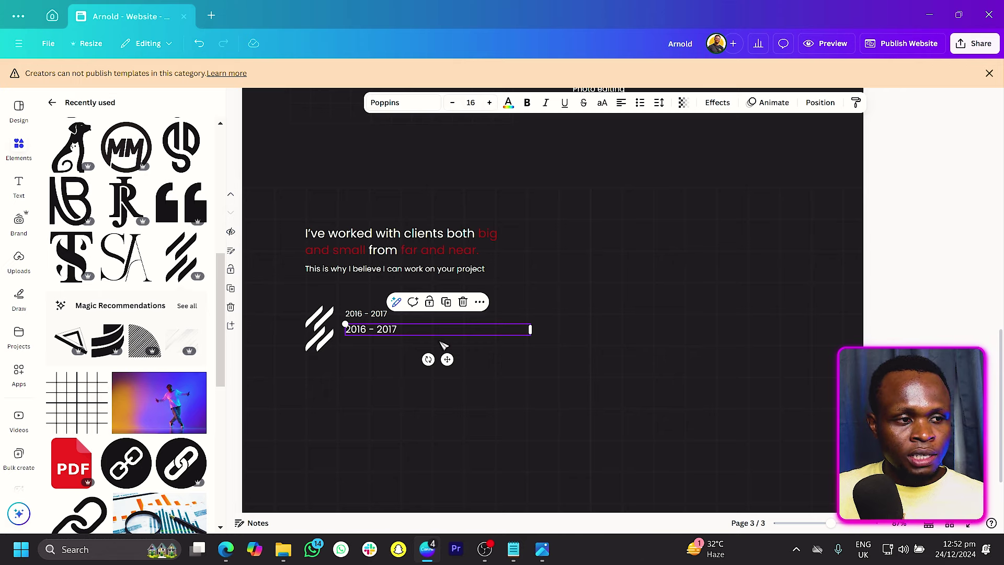
drag(535, 329, 438, 331)
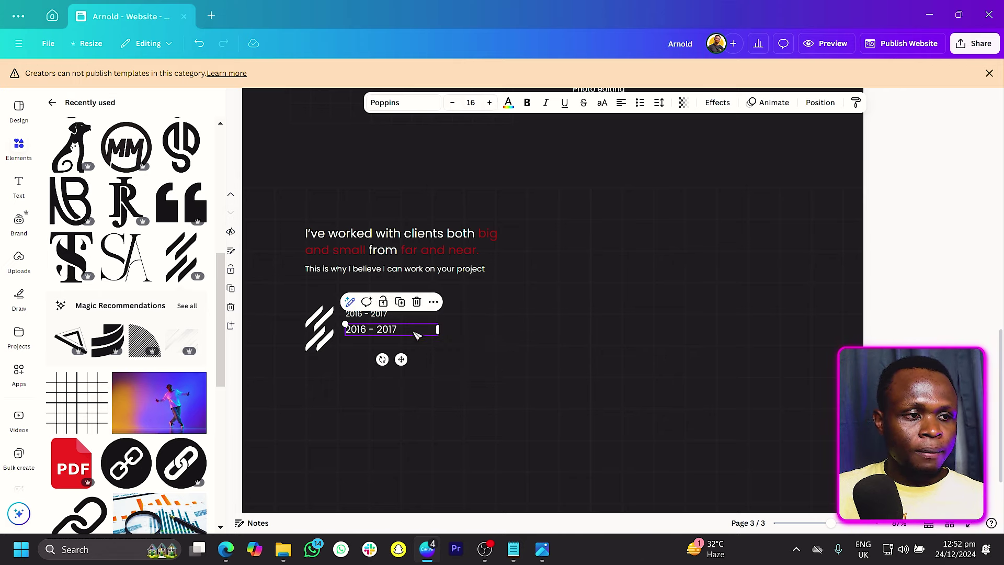
double_click(417, 335)
text(A)
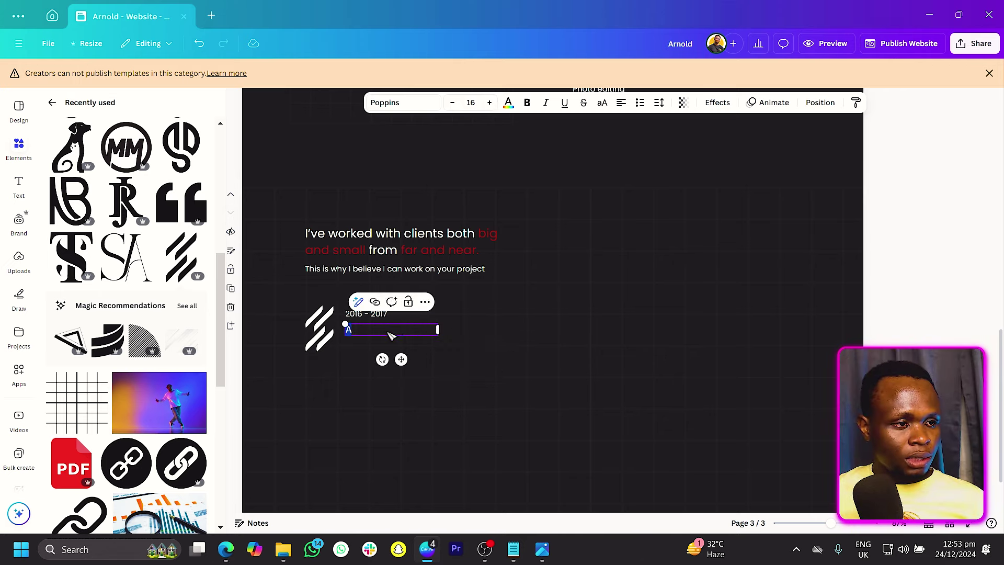
key(ctrl+v)
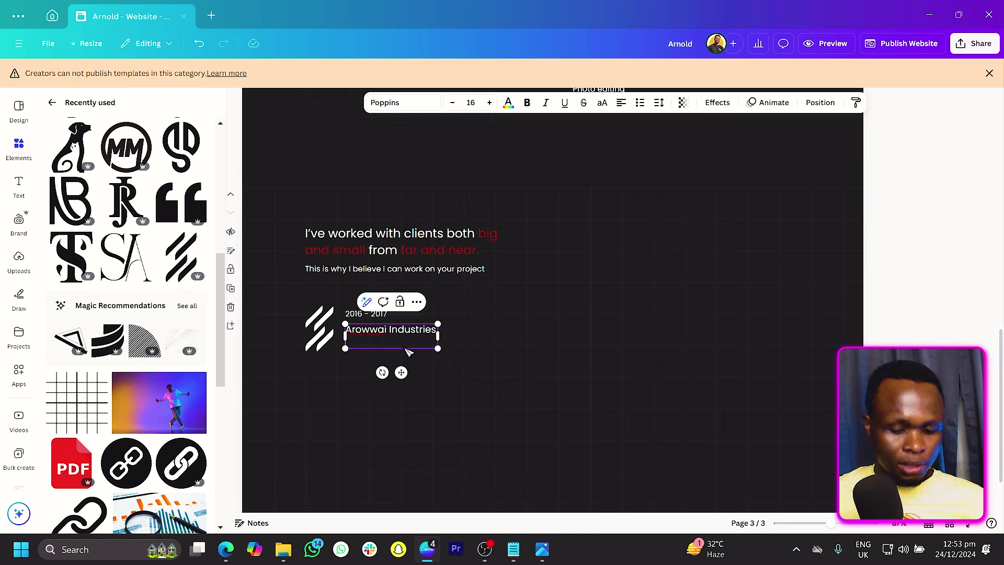
key(BackSpace)
Step: Narrow the year box, tuck the company name under it, and move both down beside the logo
click(361, 315)
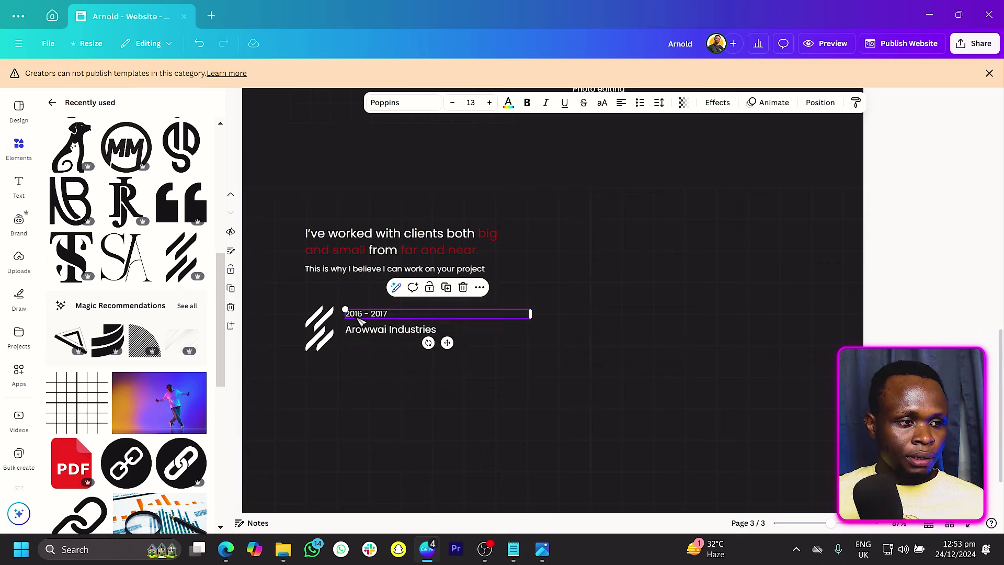
drag(522, 315, 398, 313)
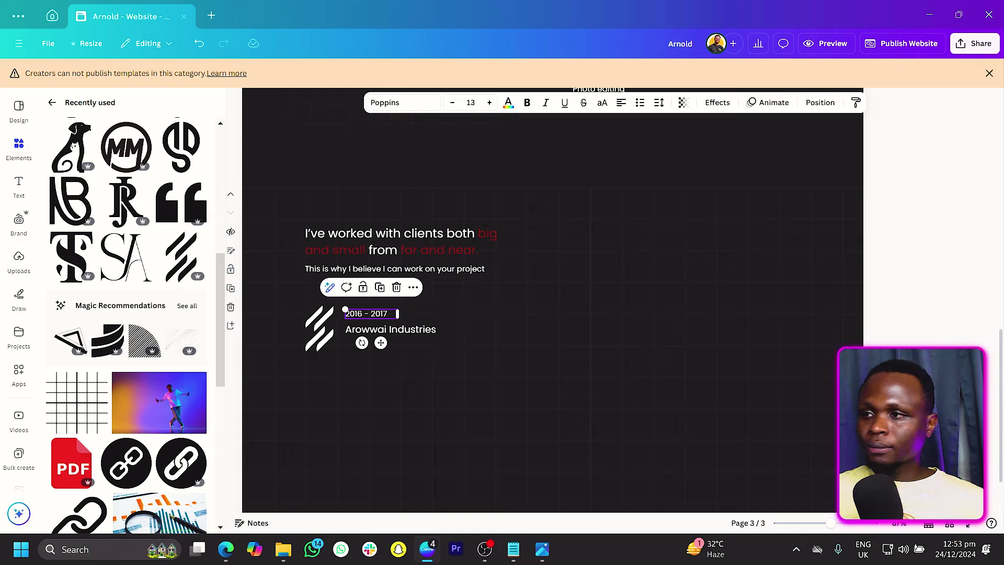
click(391, 335)
drag(393, 338, 392, 332)
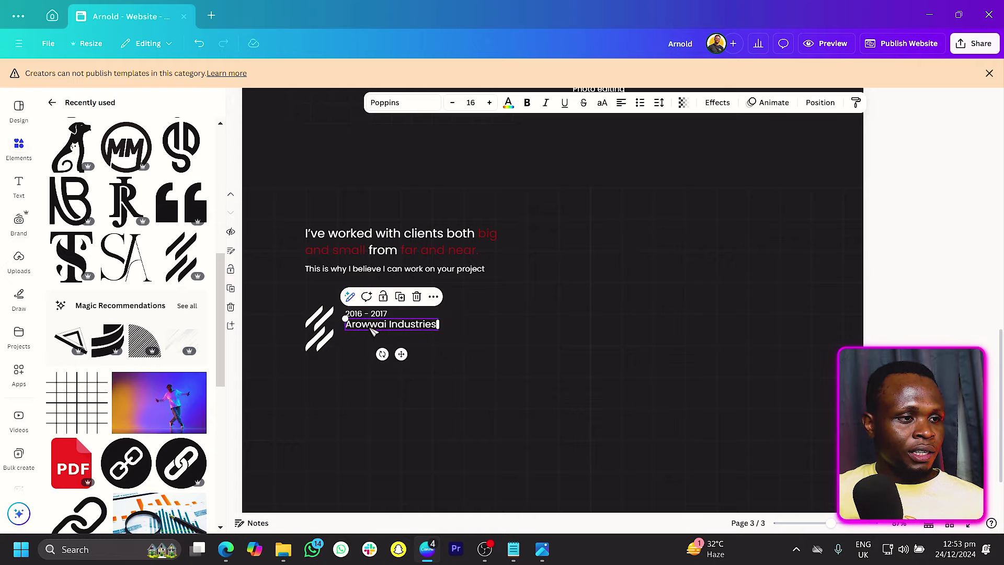
click(373, 335)
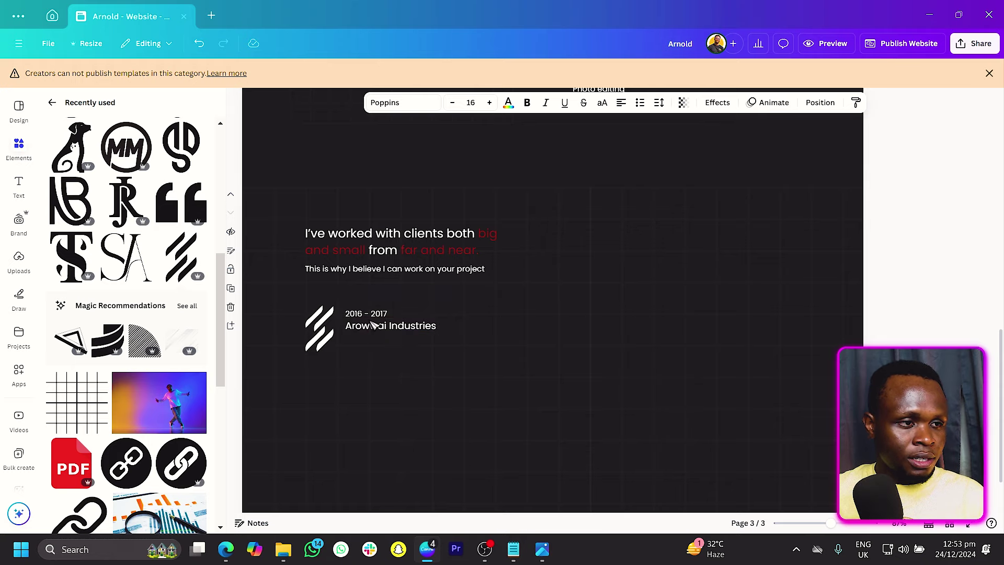
click(369, 314)
shift+click(379, 327)
drag(381, 332, 381, 341)
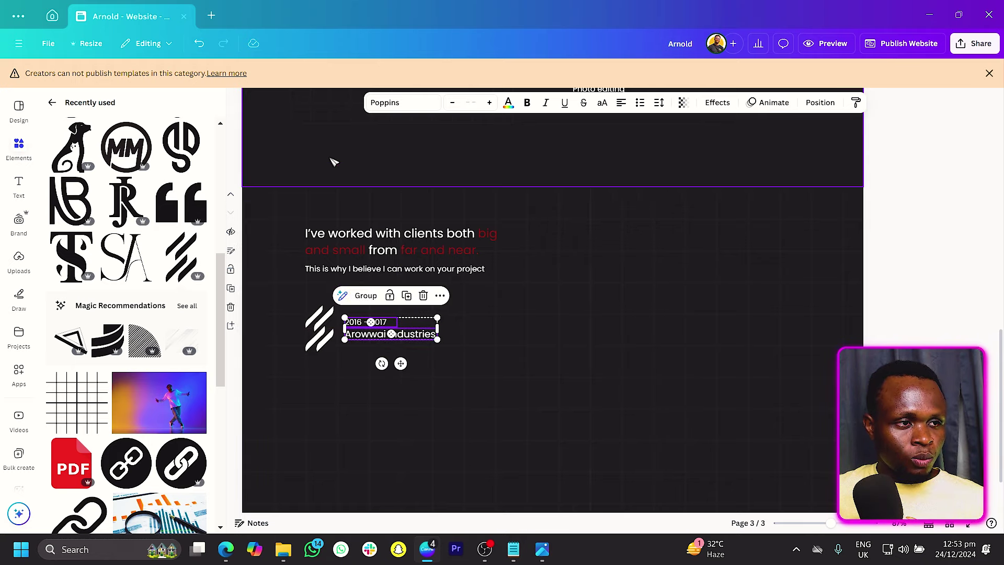
Step: Add a new line and set its weight to 1
click(417, 309)
key(l)
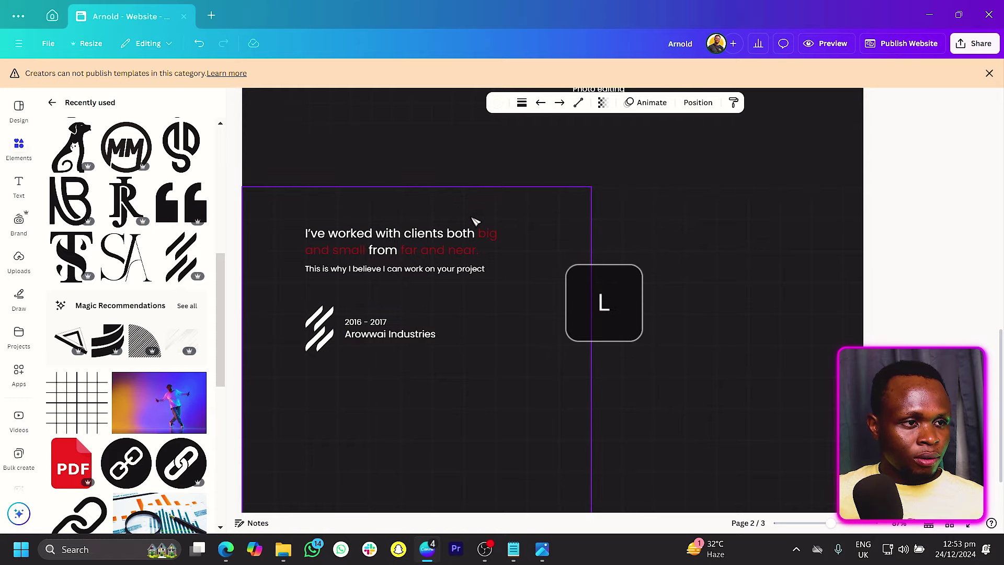
click(498, 103)
scroll(502, 227, up, 4)
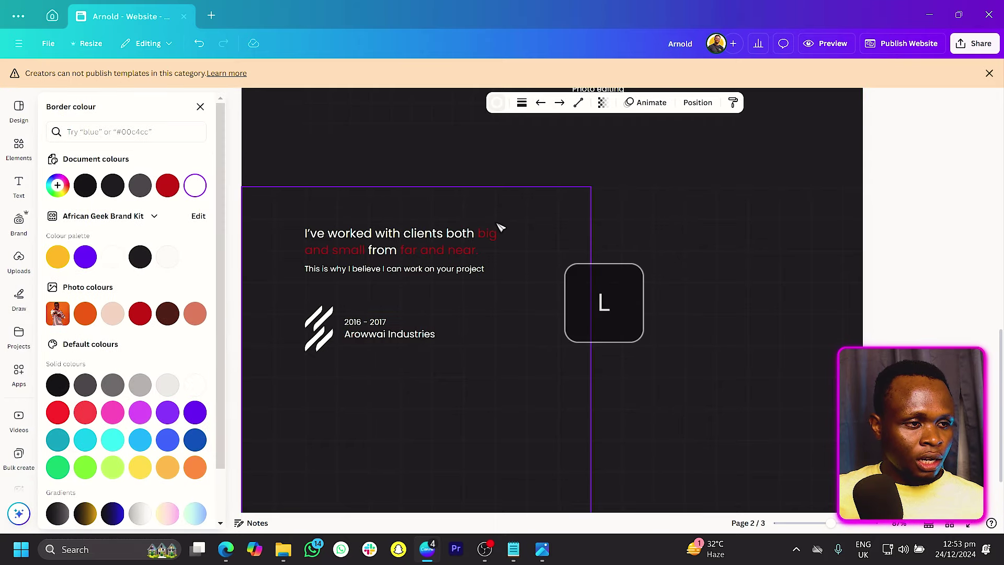
drag(561, 233, 450, 417)
scroll(449, 417, down, 3)
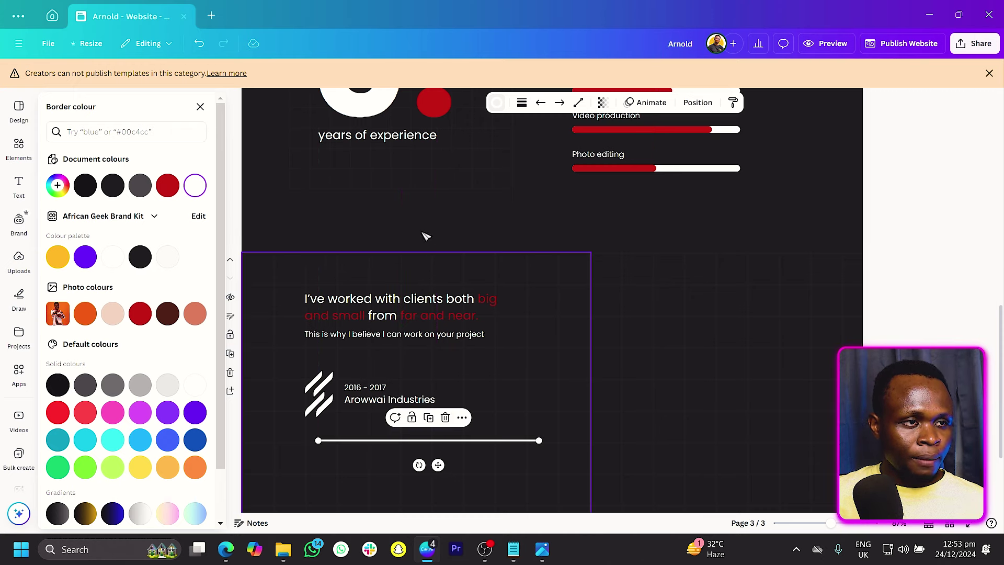
click(522, 103)
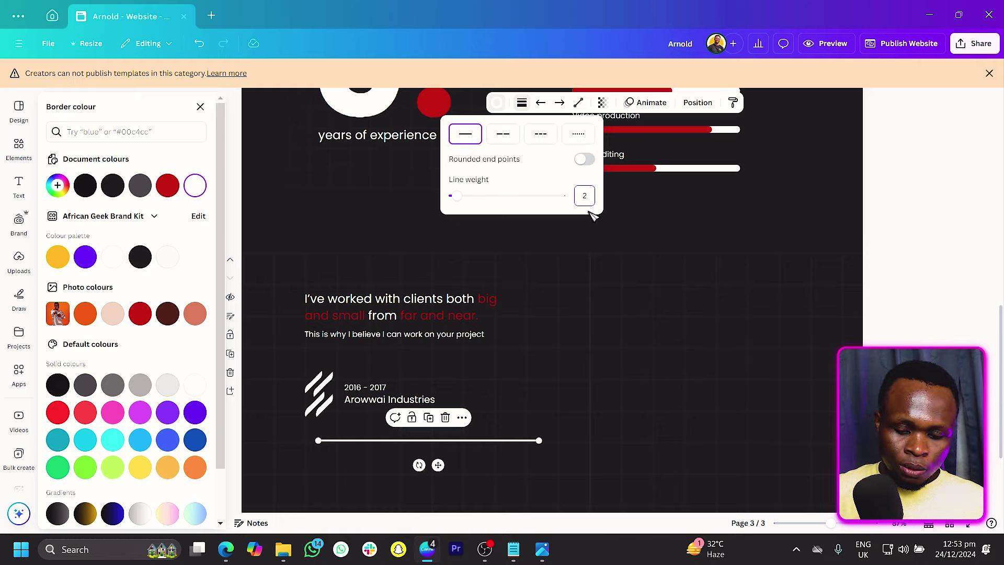
key(Return)
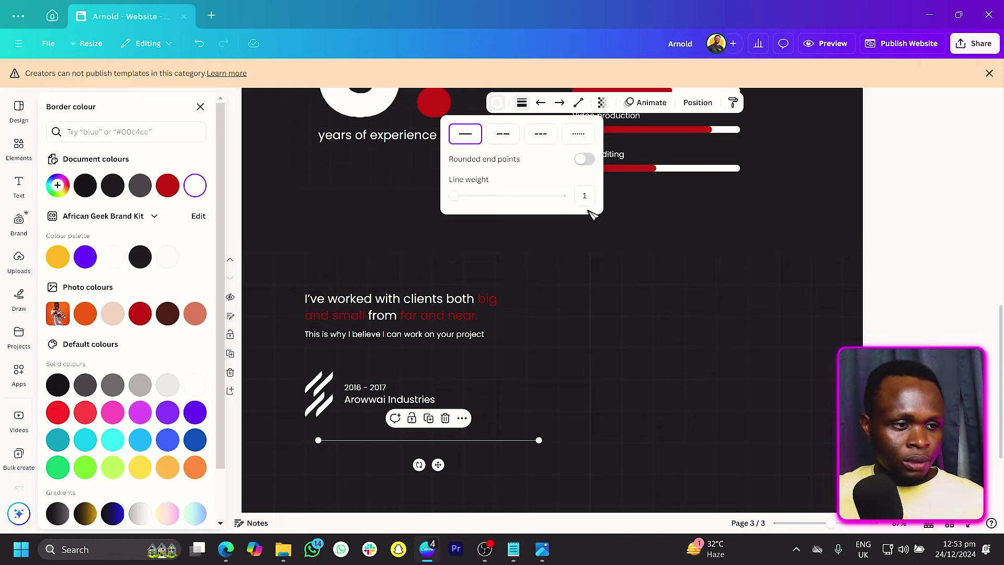
click(435, 464)
click(430, 463)
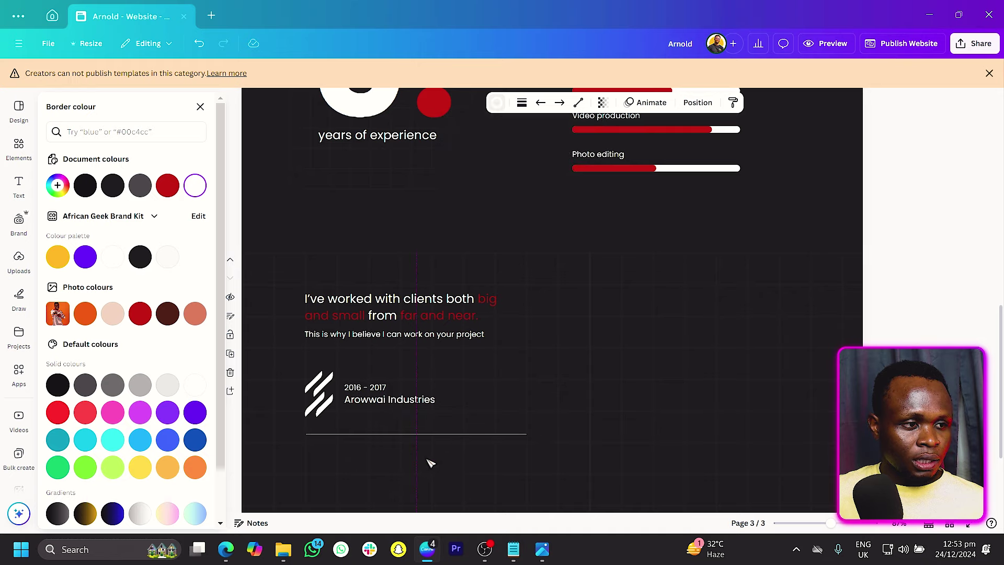
Step: Shorten the divider to the text block's width and move it just under the entry
click(424, 433)
key(Caps_Lock)
drag(530, 439, 492, 438)
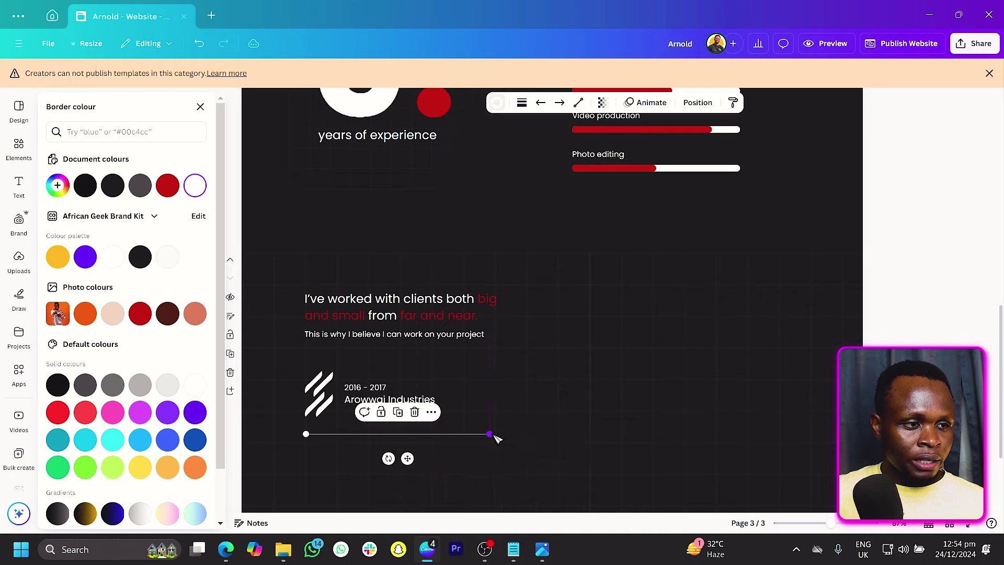
scroll(414, 419, down, 2)
drag(408, 397, 410, 389)
Step: Duplicate the logo, text and divider entry into three stacked rows
shift+click(318, 345)
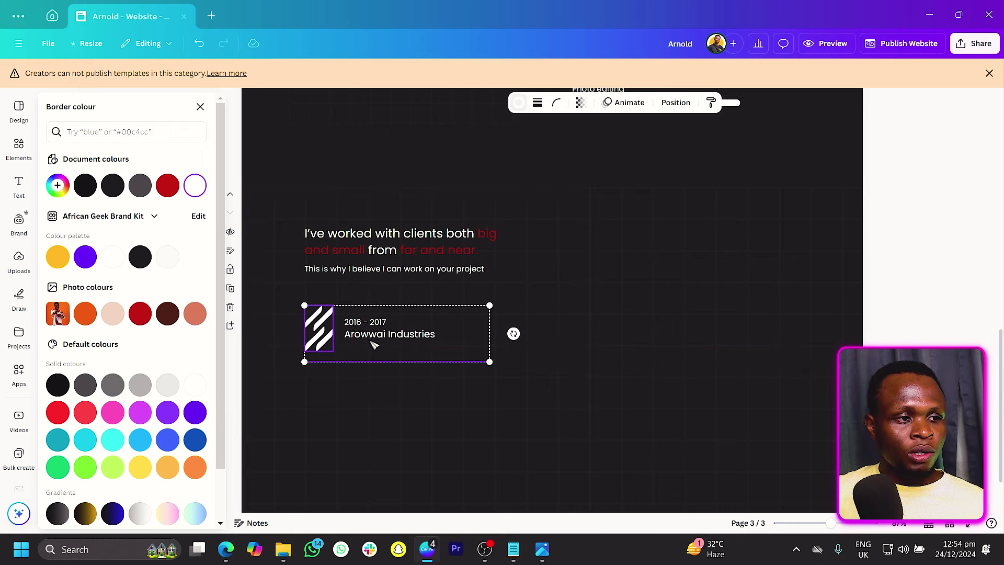
shift+click(378, 336)
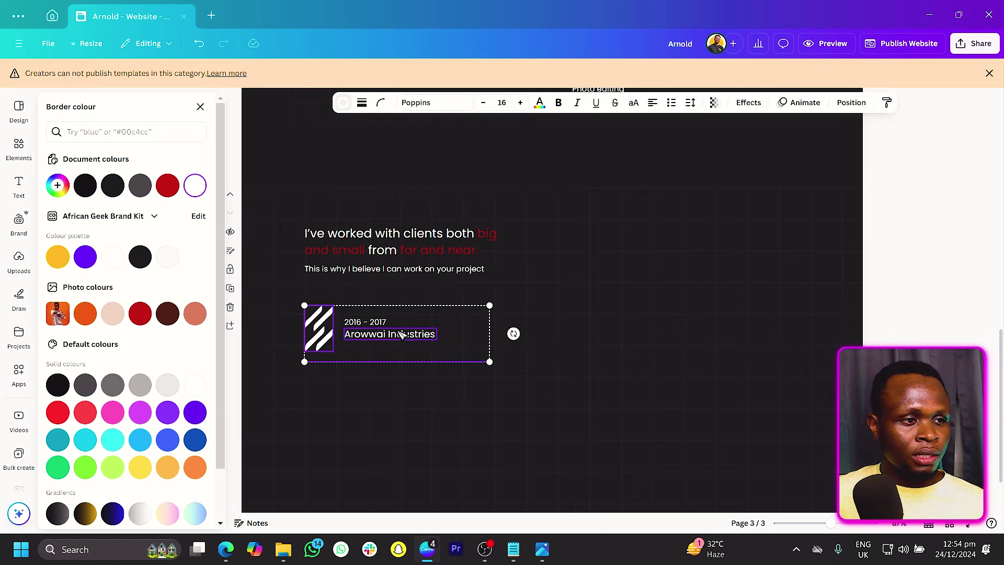
key(ctrl+d)
drag(388, 333, 381, 400)
key(ctrl+d)
scroll(381, 410, down, 1)
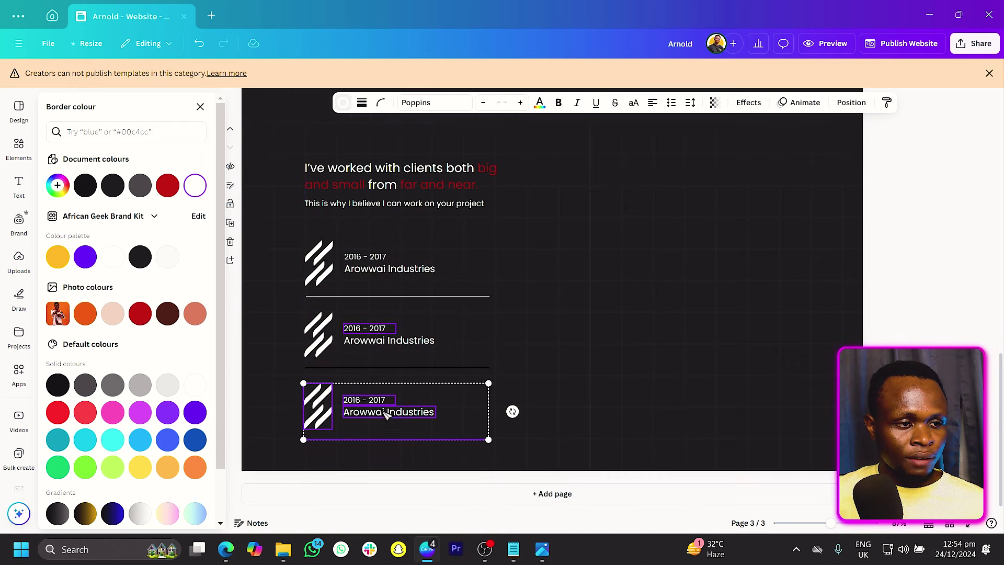
Step: Copy the three entries into an aligned right-hand column and delete the bottom-left divider
click(346, 340)
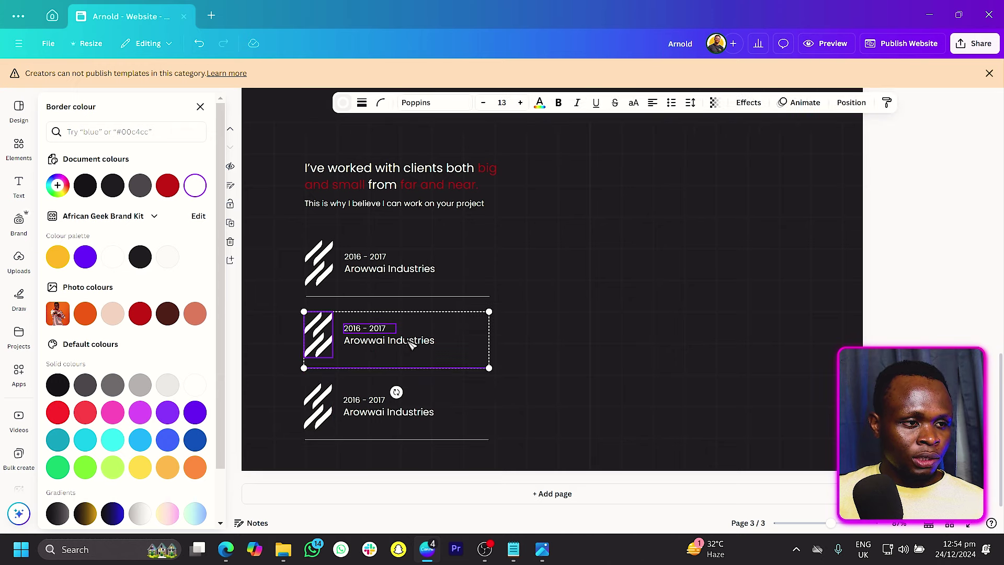
shift+click(400, 279)
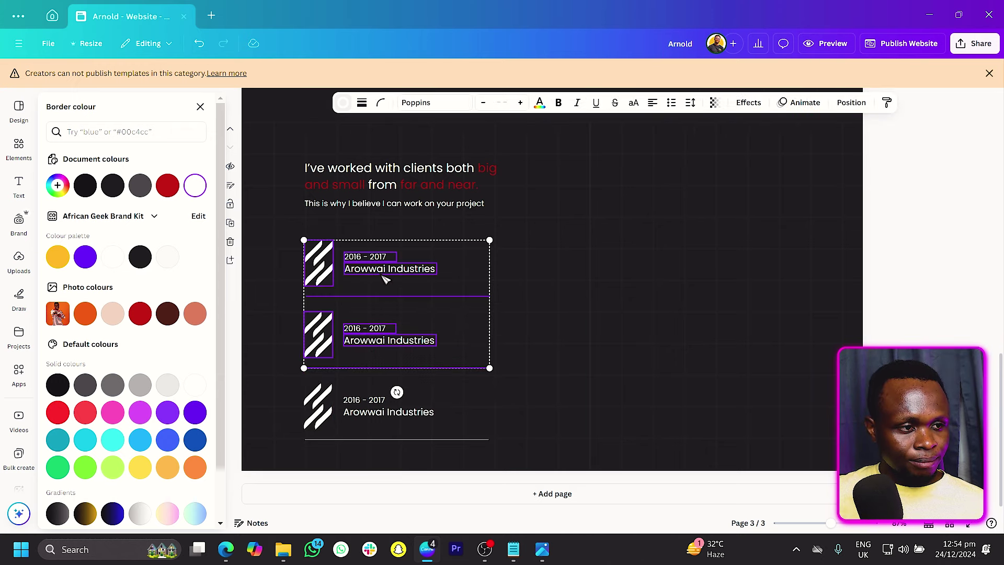
shift+click(327, 421)
key(ctrl+d)
drag(338, 348, 538, 341)
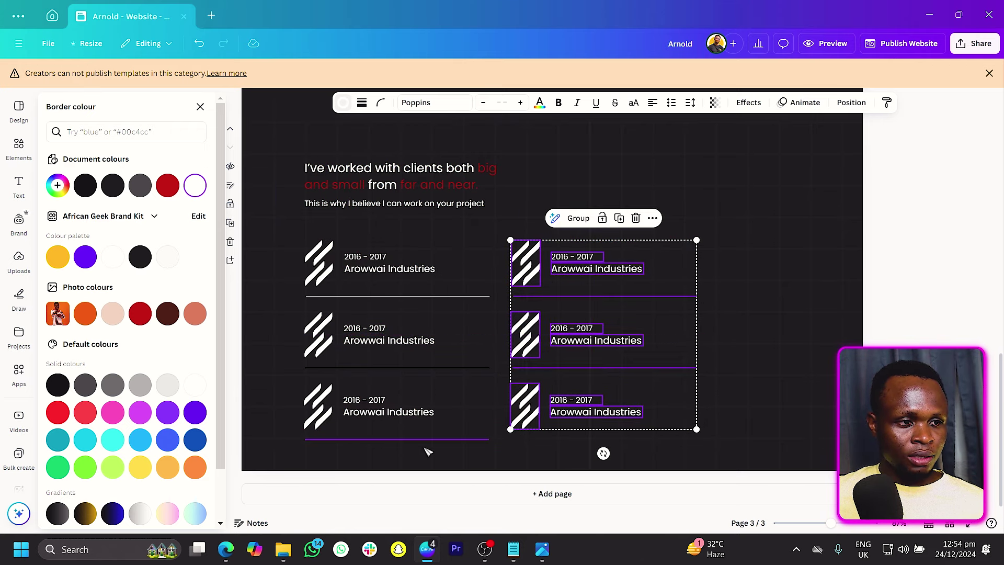
drag(522, 417, 523, 417)
click(444, 440)
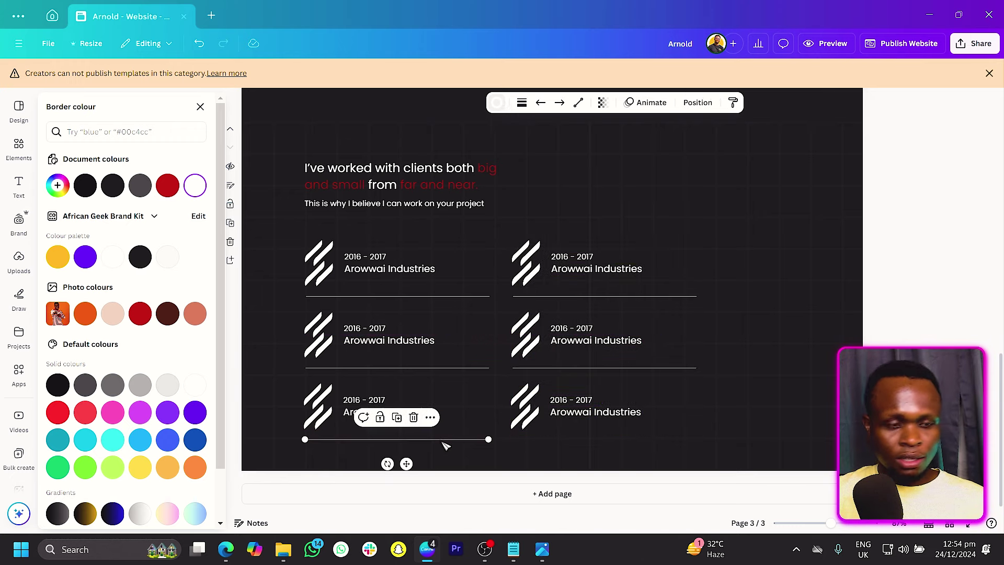
key(Delete)
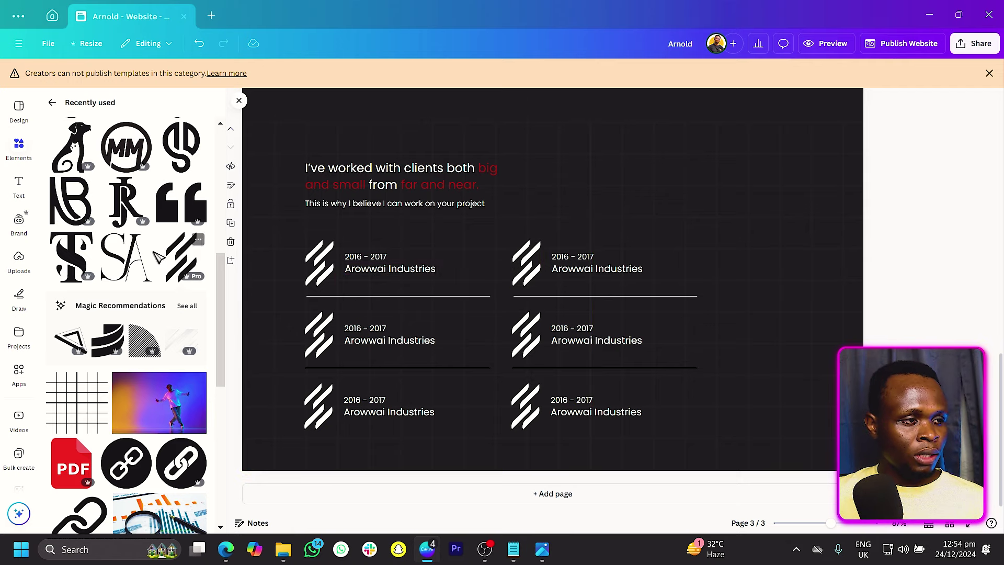
Step: Swap the Arowwai Industries entry's slash icon for the SA monogram, coloured white and shrunk to entry size
click(318, 343)
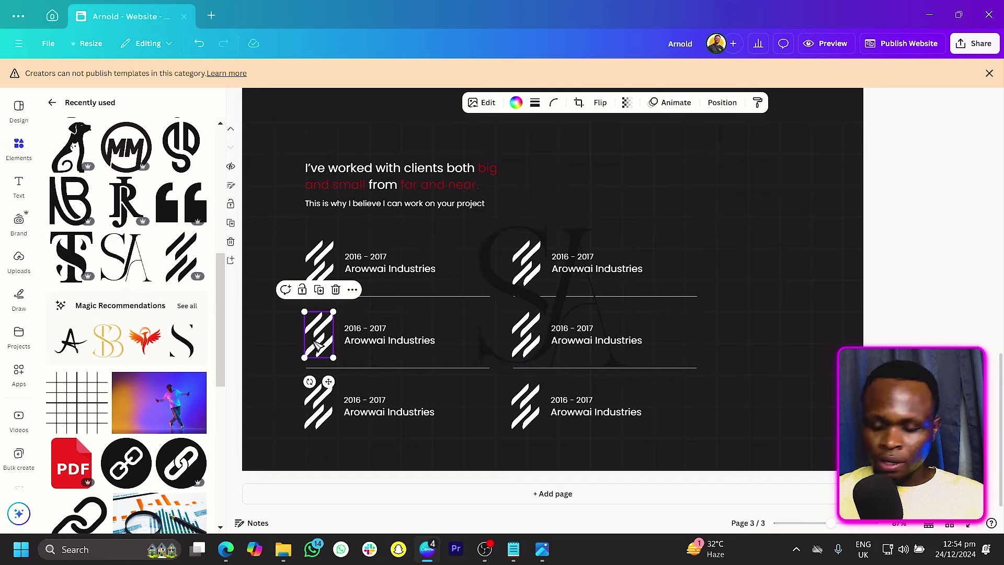
key(Delete)
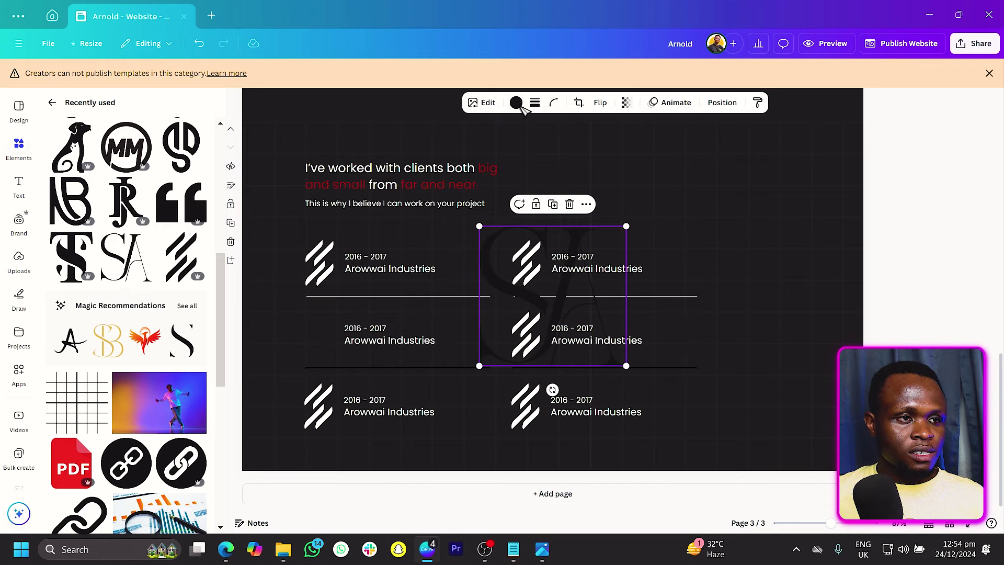
click(516, 102)
click(57, 213)
drag(626, 226, 352, 362)
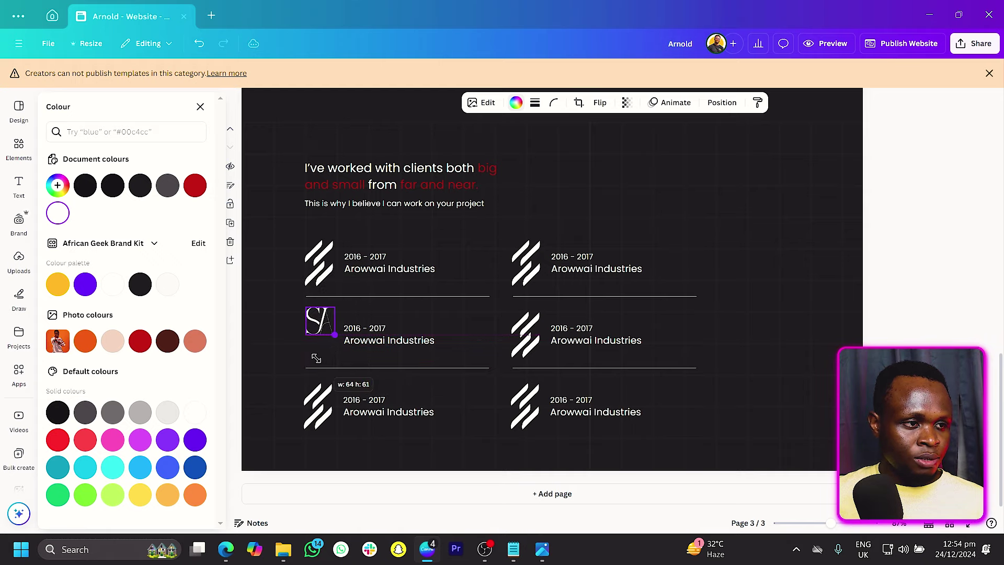
drag(319, 321, 321, 335)
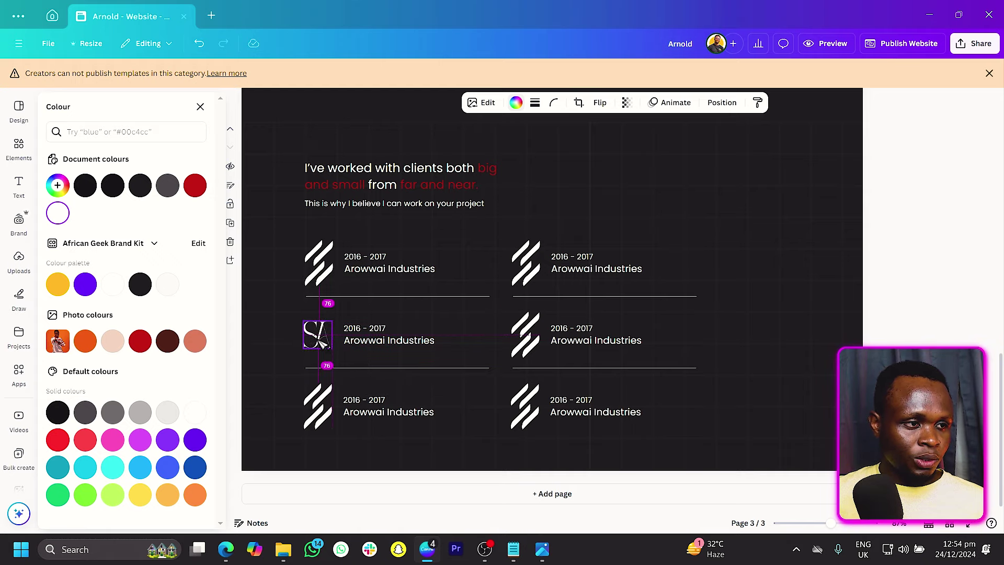
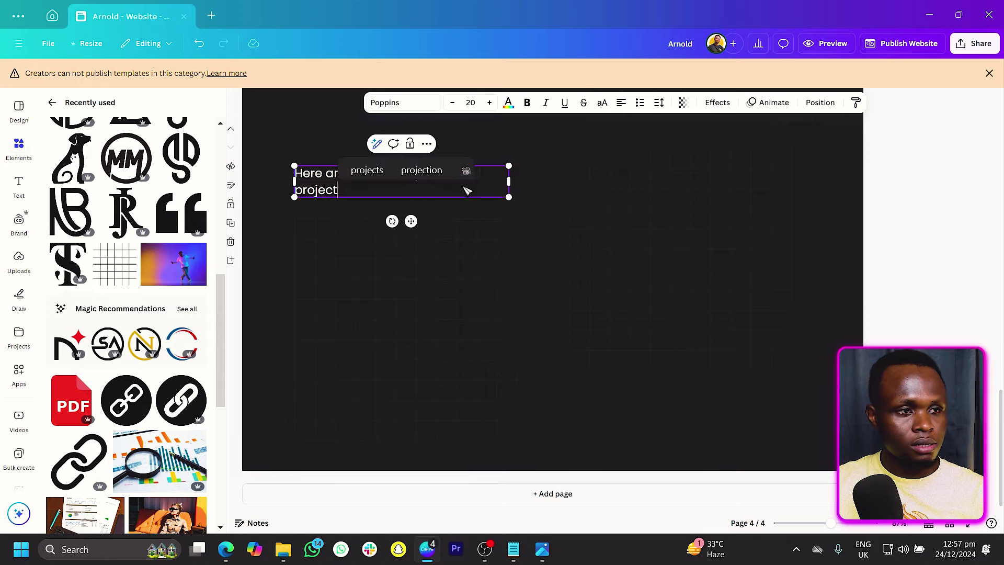
Step: Widen the heading onto one line and colour 'recent projects' red
mouse_move(510, 181)
mouse_down()
mouse_move(546, 189)
mouse_move(529, 179)
mouse_up()
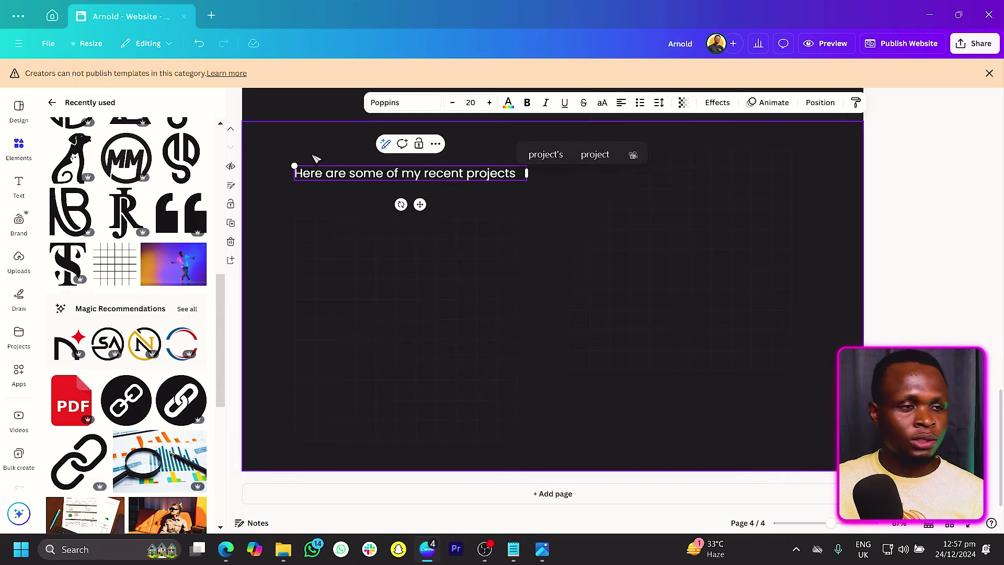
click(425, 175)
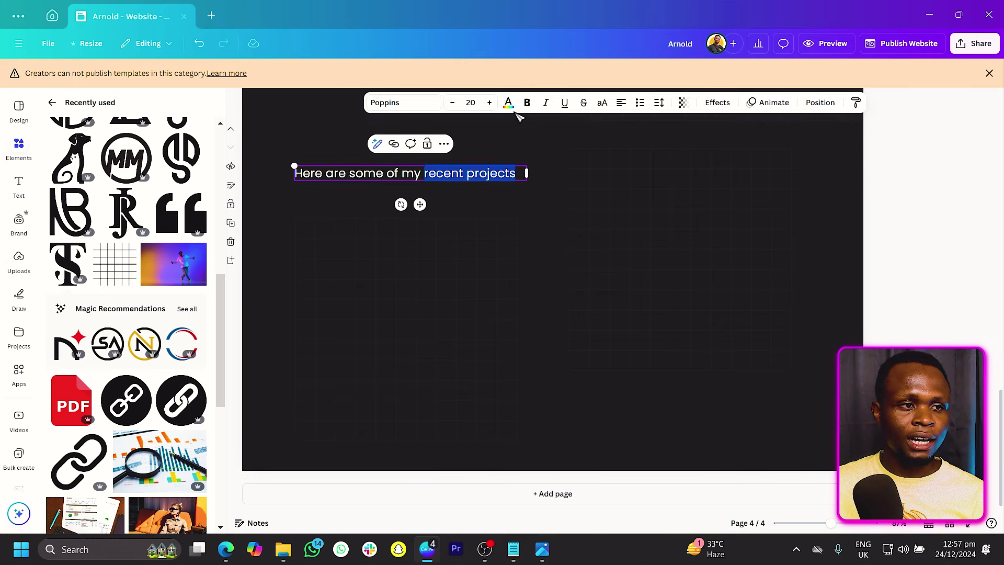
click(508, 103)
click(294, 137)
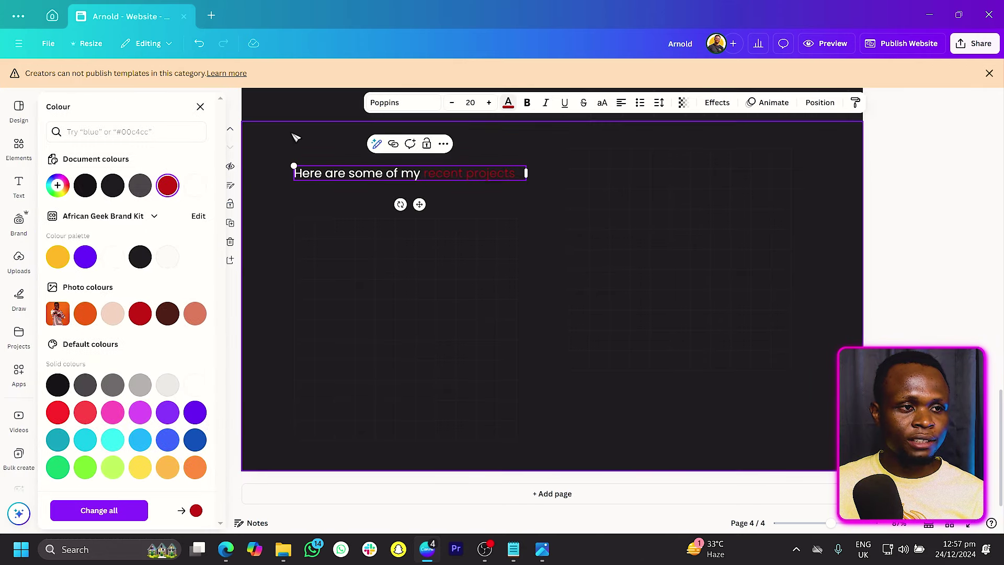
Step: Crop the desk collage photo square, shrink it and place it under the heading at left
scroll(62, 235, up, 10)
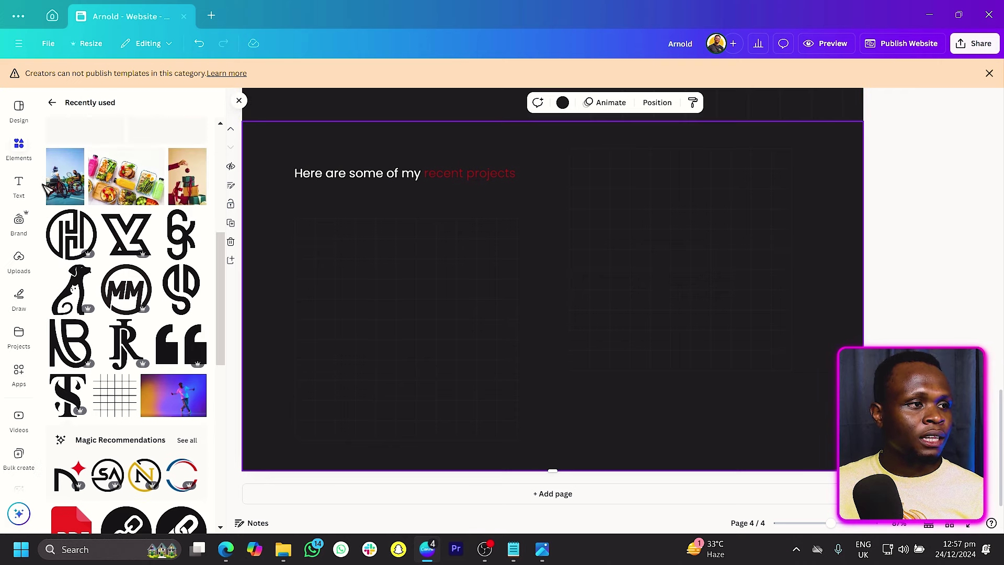
scroll(126, 324, down, 3)
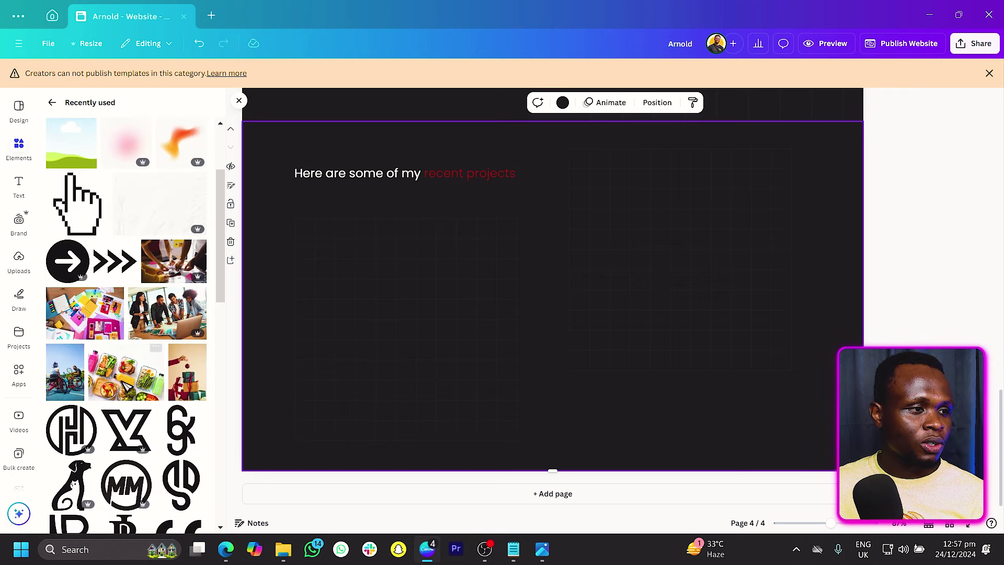
scroll(126, 324, down, 1)
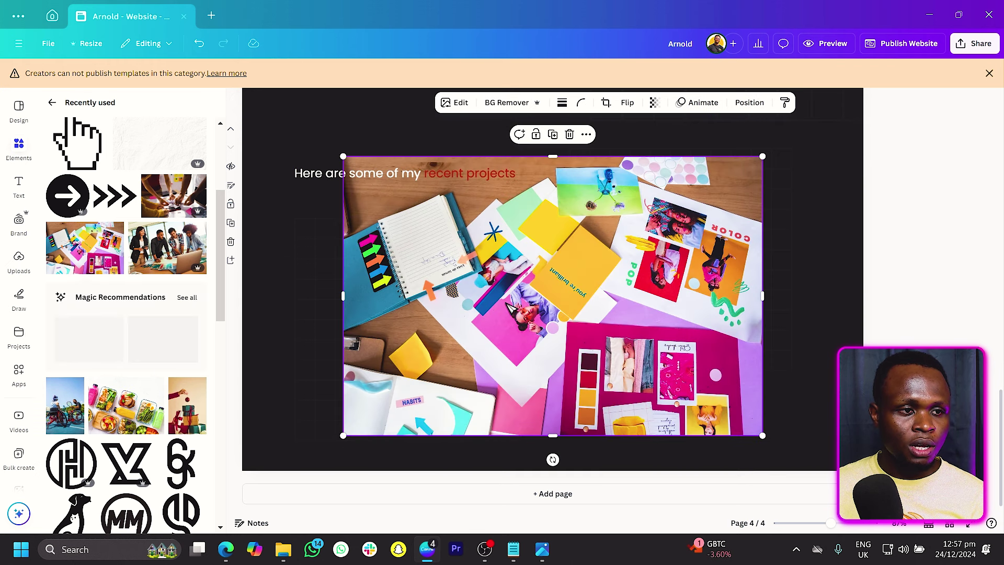
drag(765, 296, 665, 296)
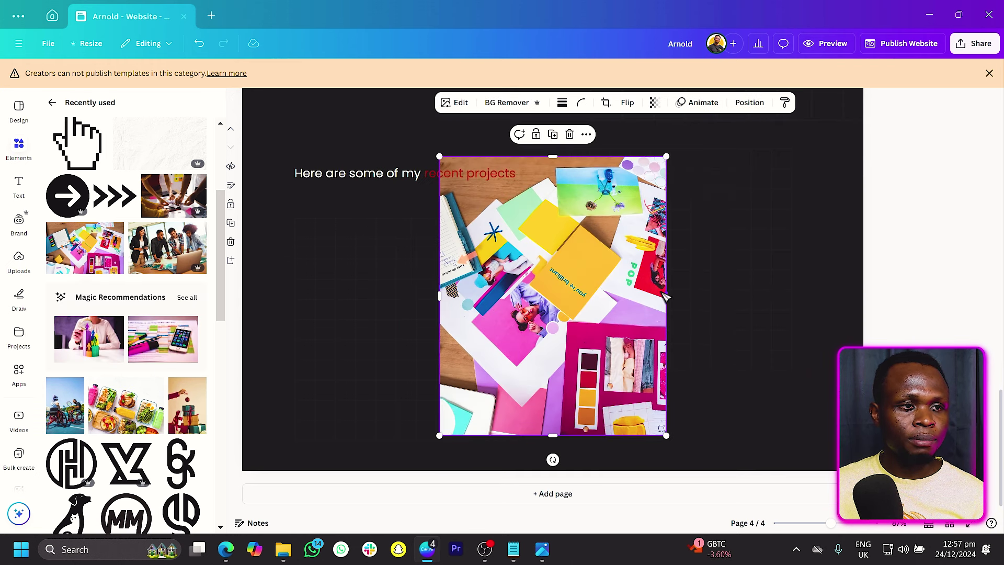
drag(553, 157, 554, 181)
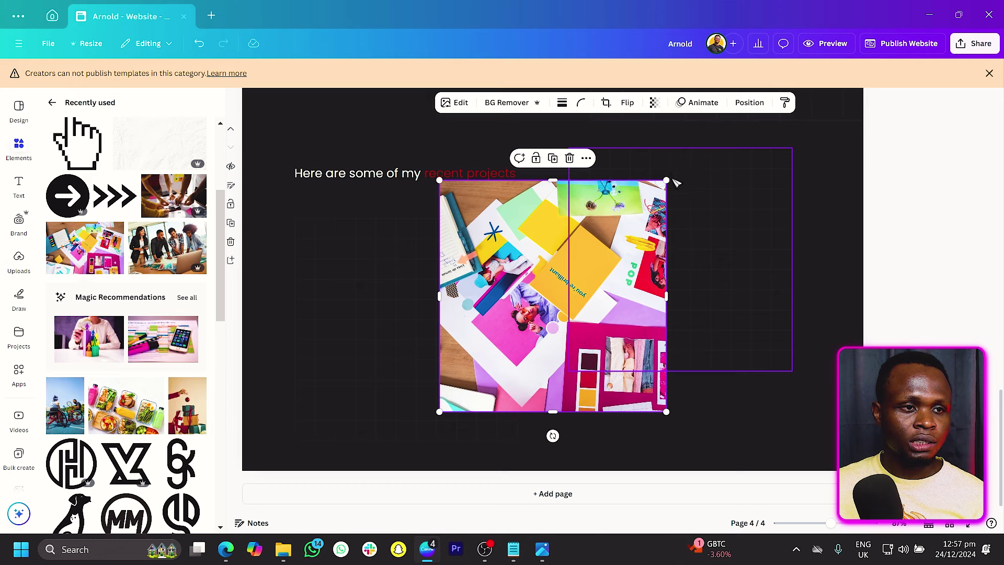
drag(666, 180, 644, 204)
drag(609, 255, 461, 248)
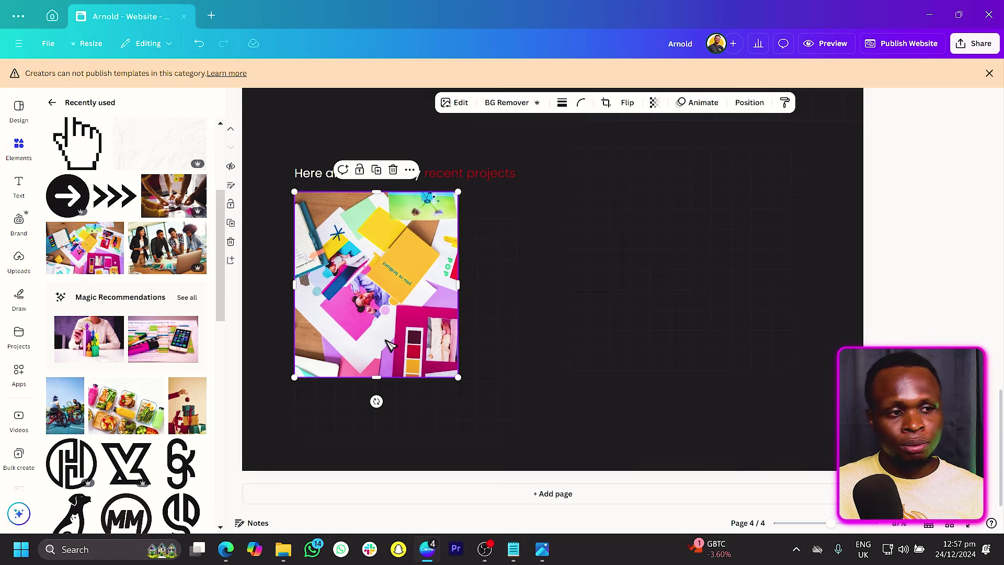
click(416, 143)
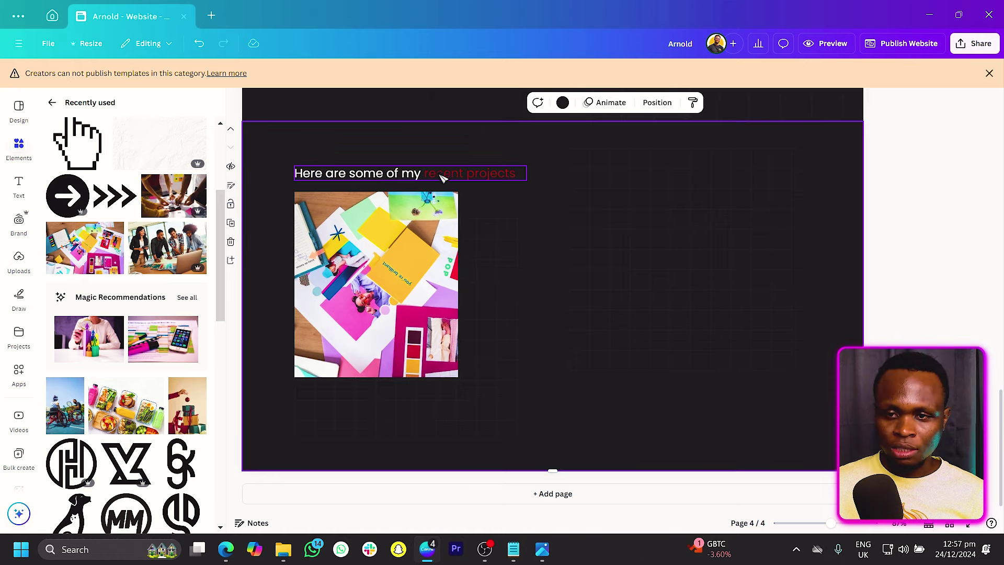
Step: Paste the reused caption below the photo and retype it as 'Project Alpha'
scroll(500, 222, up, 3)
click(376, 261)
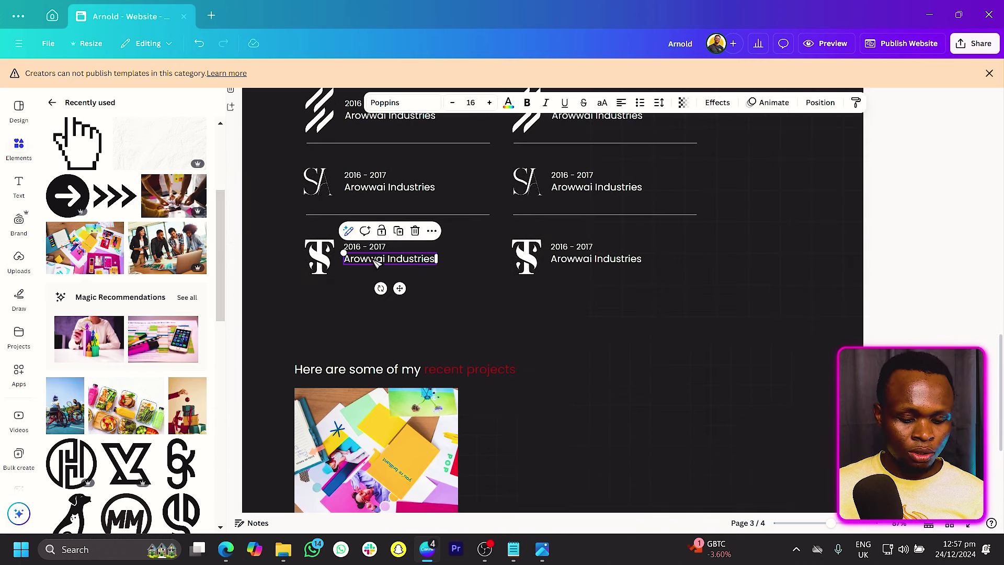
scroll(376, 263, up, 1)
text(Arowwai Industries)
drag(401, 441, 354, 426)
double_click(349, 396)
text(Pro)
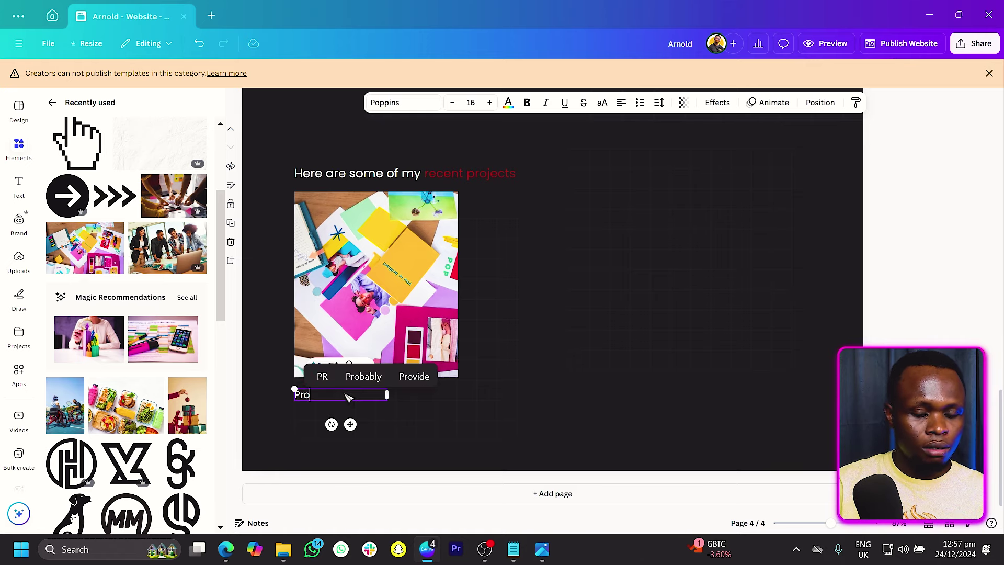
text(ject Alpha)
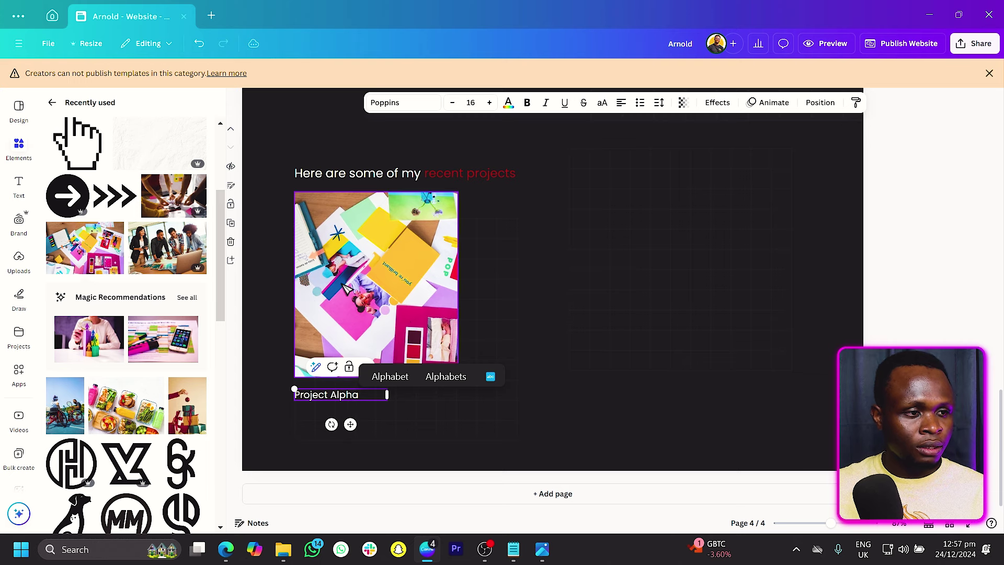
Step: Duplicate the photo card twice and swap in the food containers and wheelchair tennis photos
click(358, 269)
drag(359, 269, 538, 268)
key(ctrl+d)
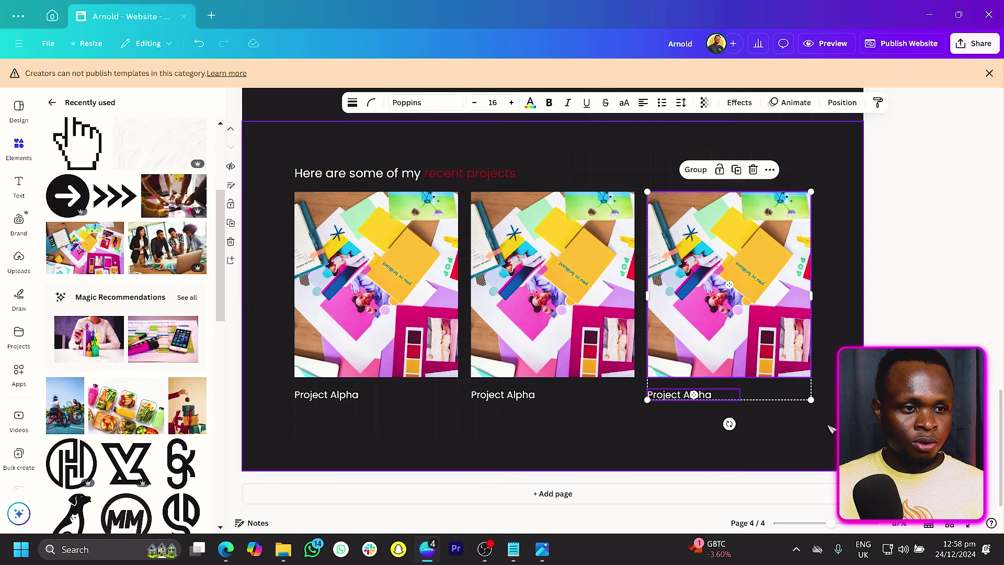
click(661, 411)
drag(126, 408, 563, 327)
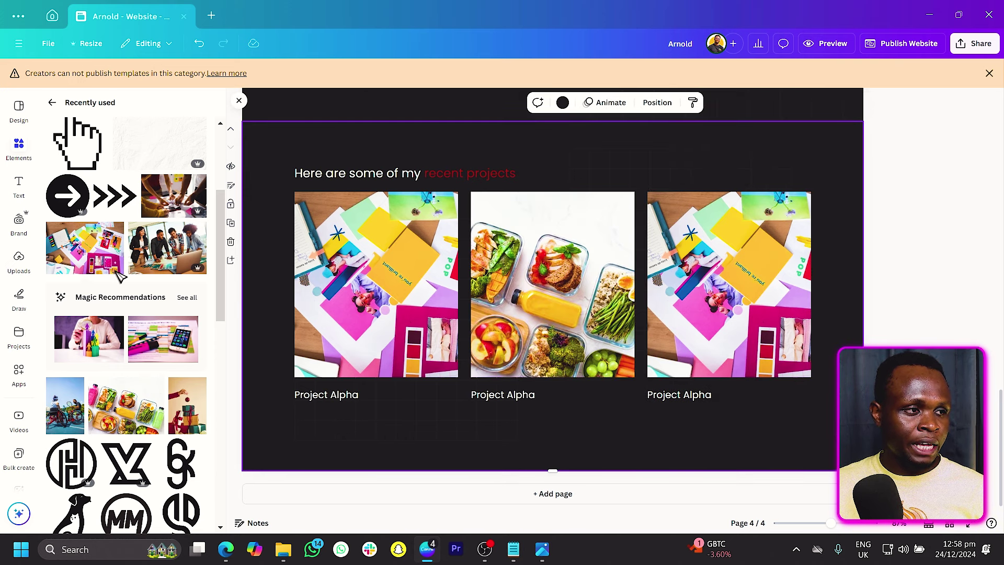
drag(65, 406, 727, 293)
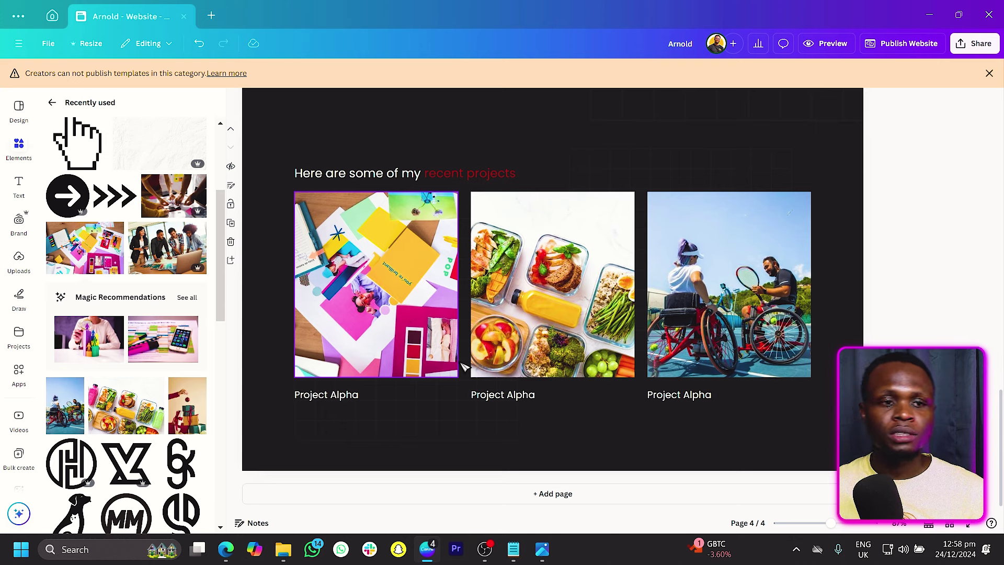
click(760, 425)
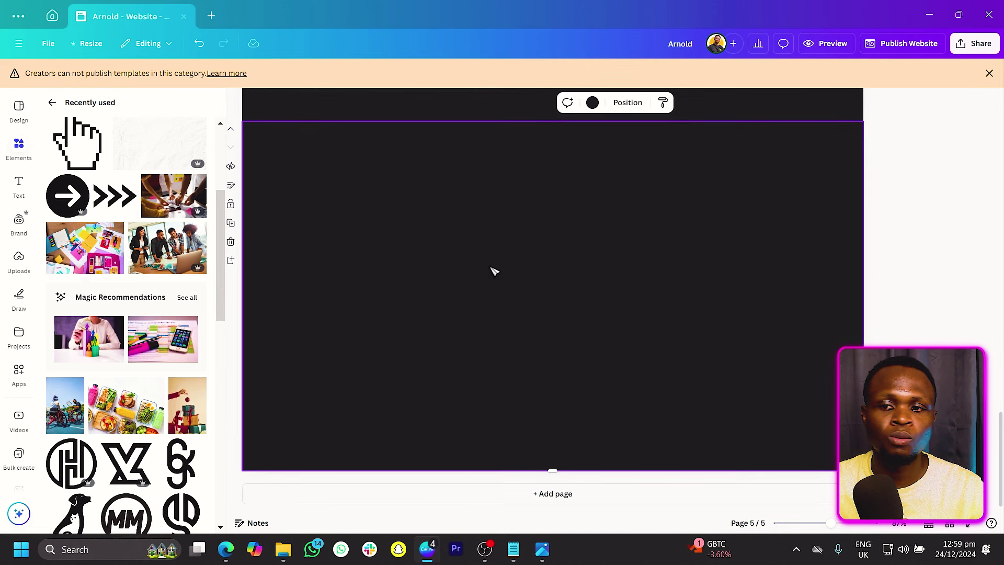
Step: Copy the faint grid element onto page 5 and centre it
scroll(493, 269, up, 3)
click(455, 217)
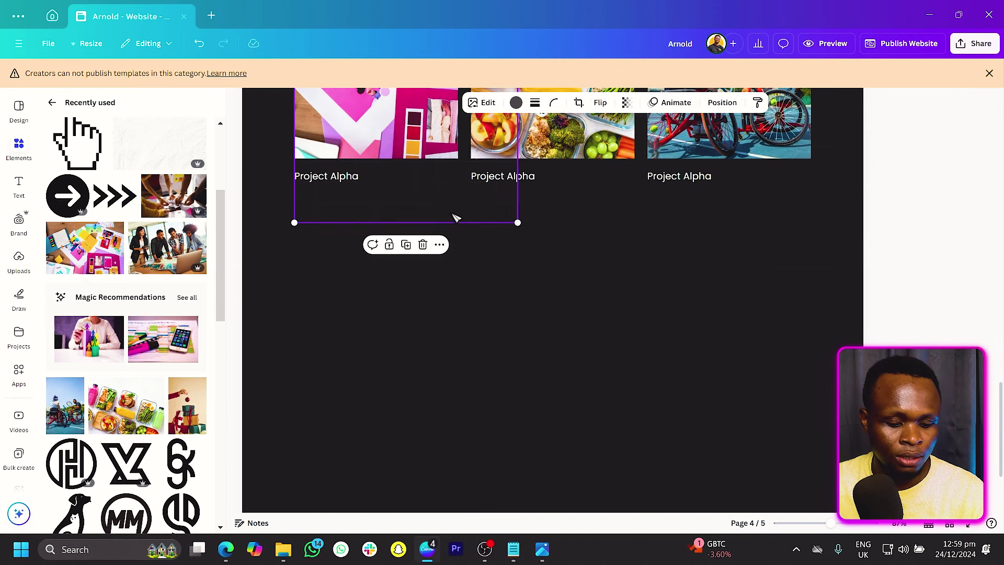
scroll(454, 216, down, 3)
click(457, 220)
key(ctrl+v)
drag(458, 220, 557, 249)
click(368, 217)
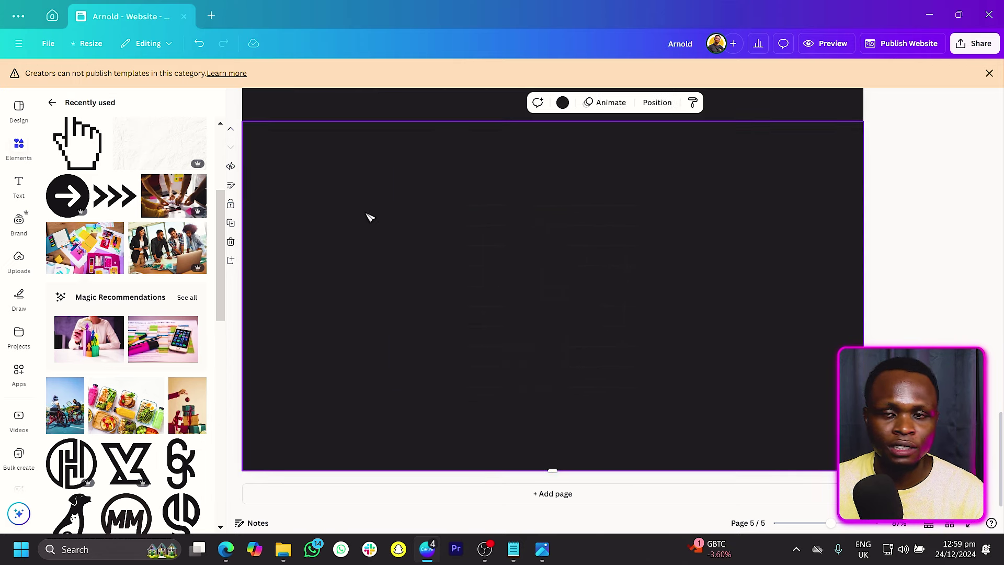
Step: Add a 'quote' graphic, colour it red, shrink it top-left, and paste the recent projects heading below
click(19, 148)
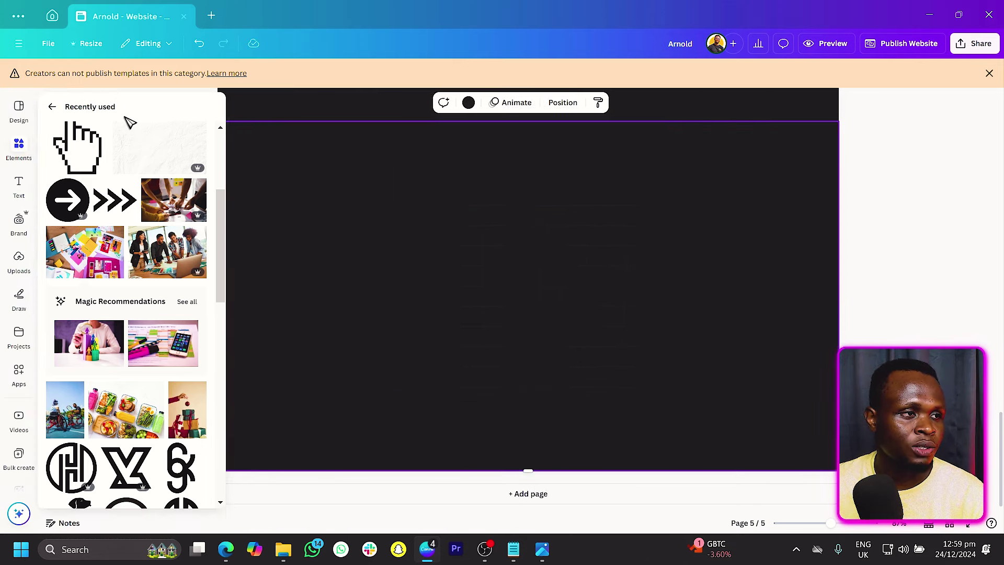
click(53, 108)
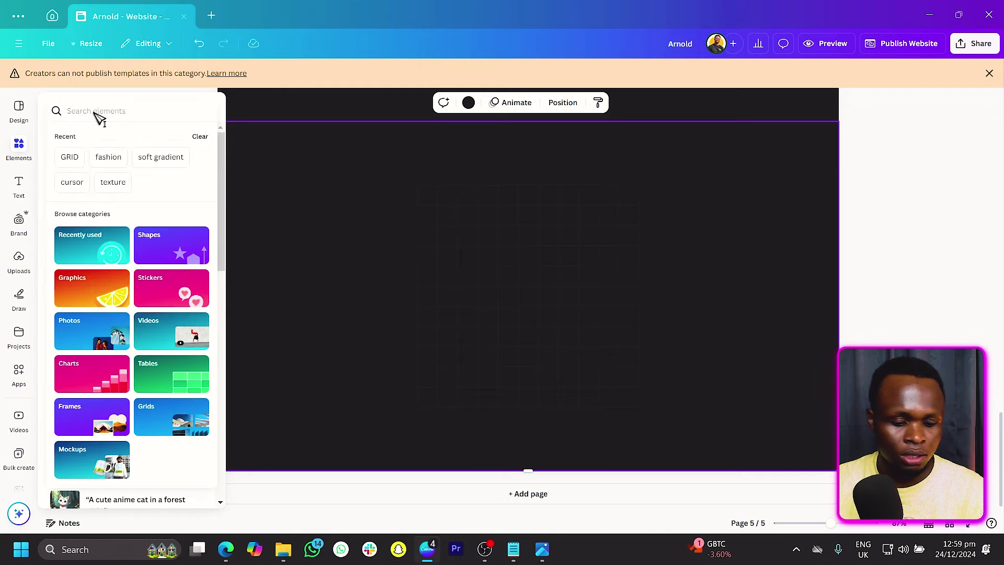
text(quote)
key(Return)
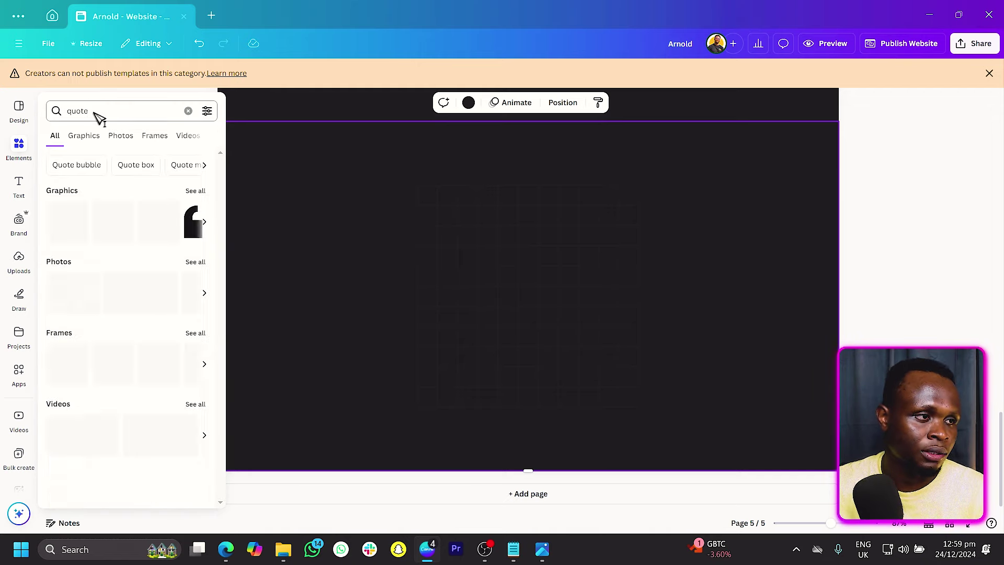
click(194, 231)
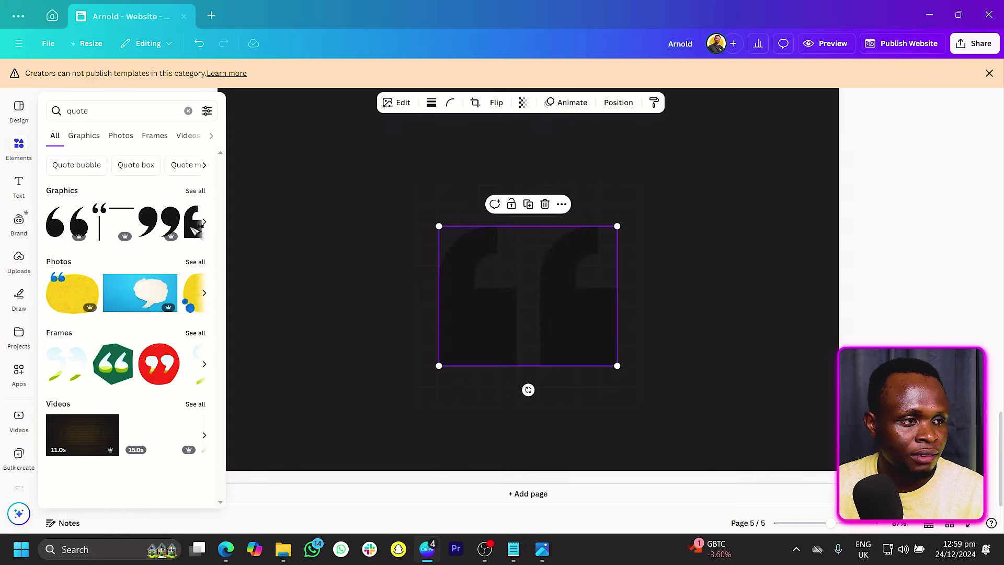
drag(530, 280, 420, 216)
click(422, 103)
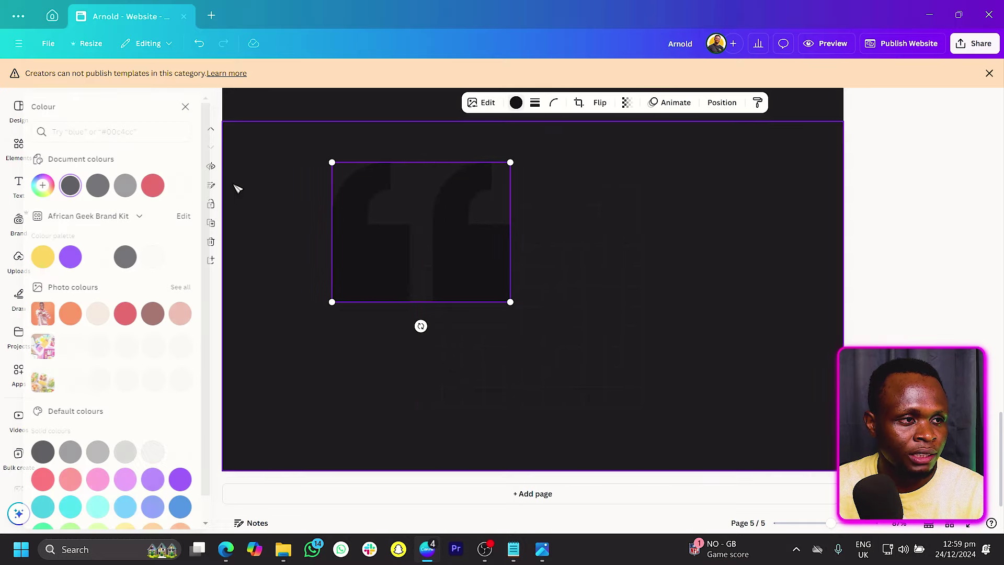
click(167, 185)
drag(529, 303, 319, 195)
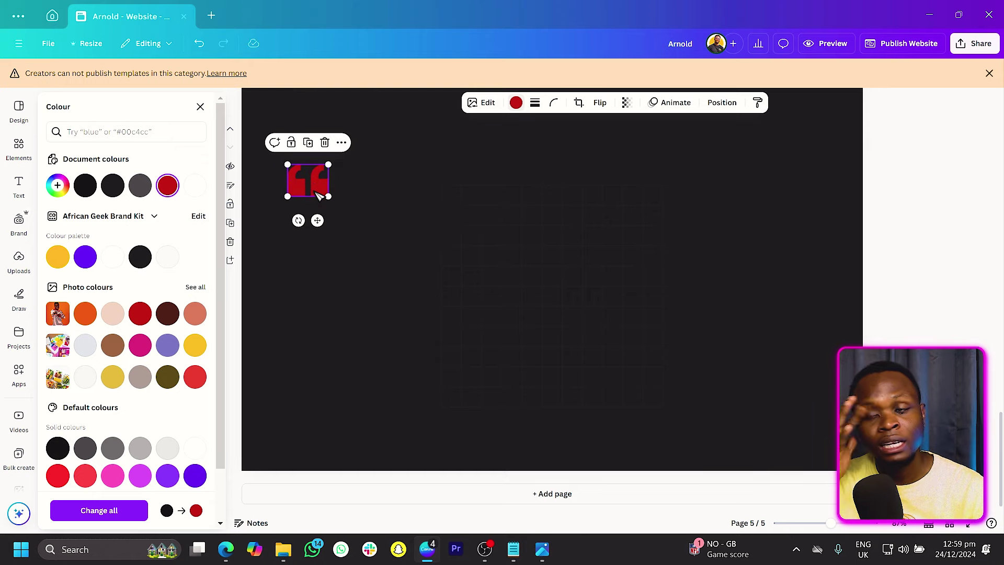
key(ctrl+z)
key(ctrl+y)
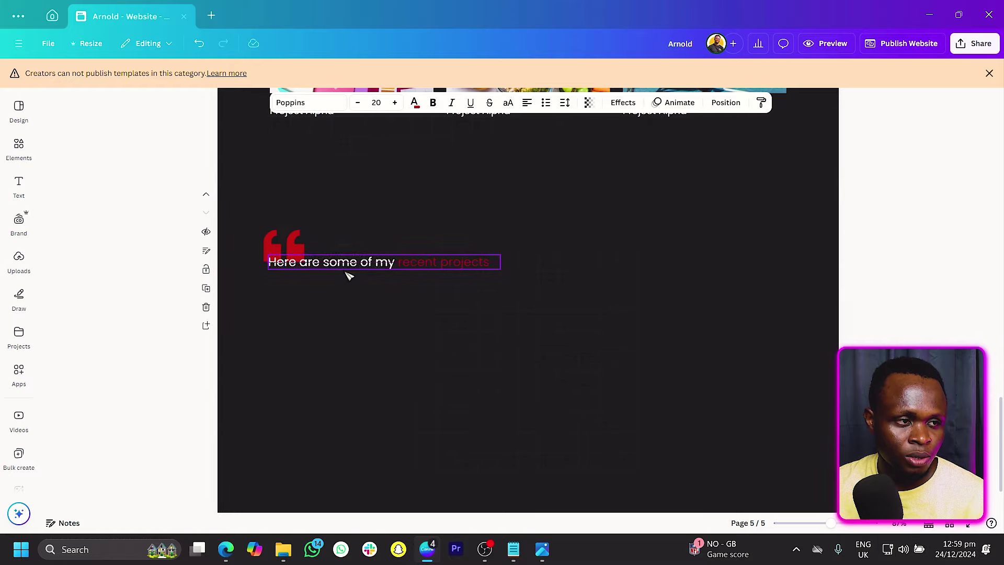
Step: Retype the copied heading as 'Here's what some few clients have to say about me', with 'few clients' red
double_click(343, 277)
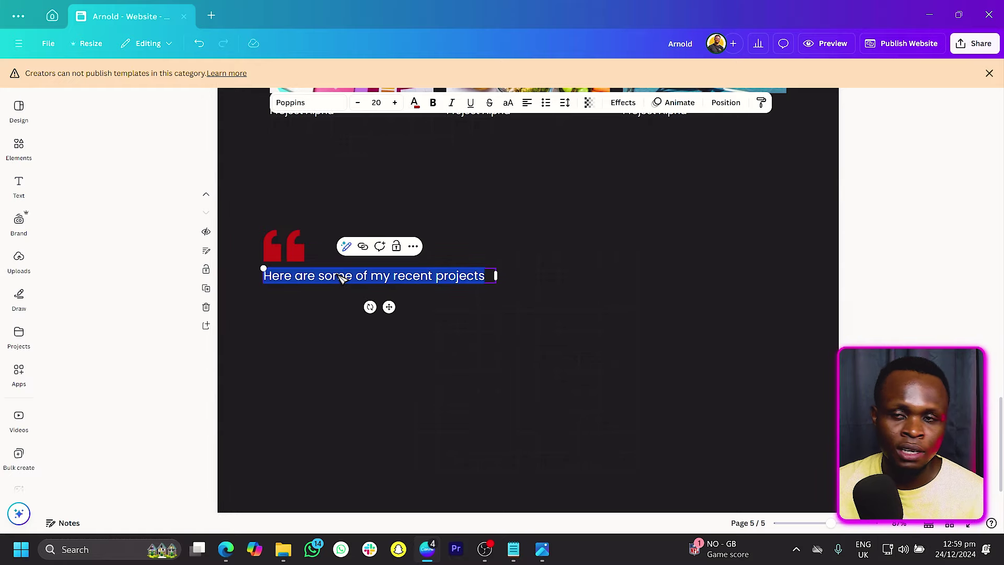
text(H)
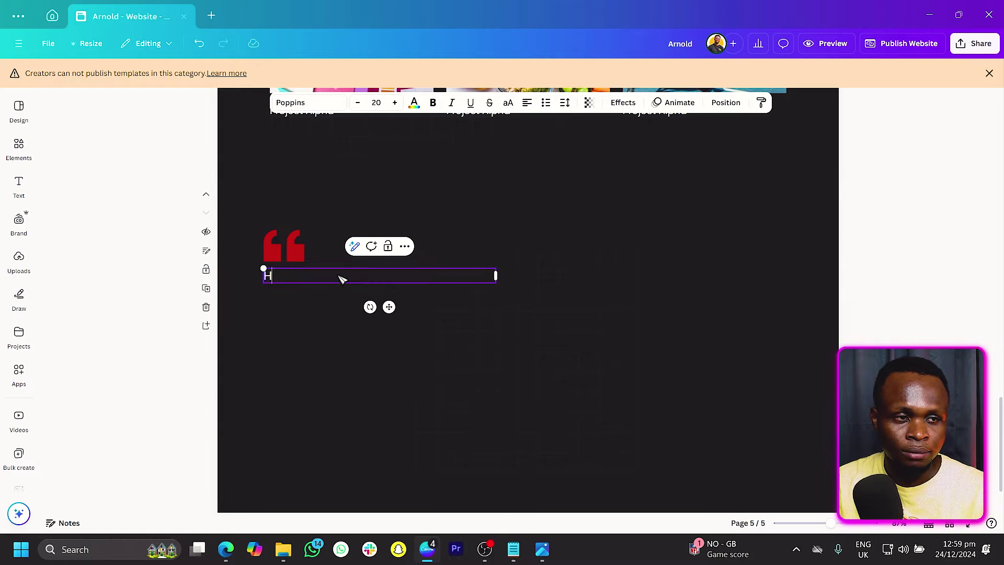
text(ere’s what some few clients have to sa)
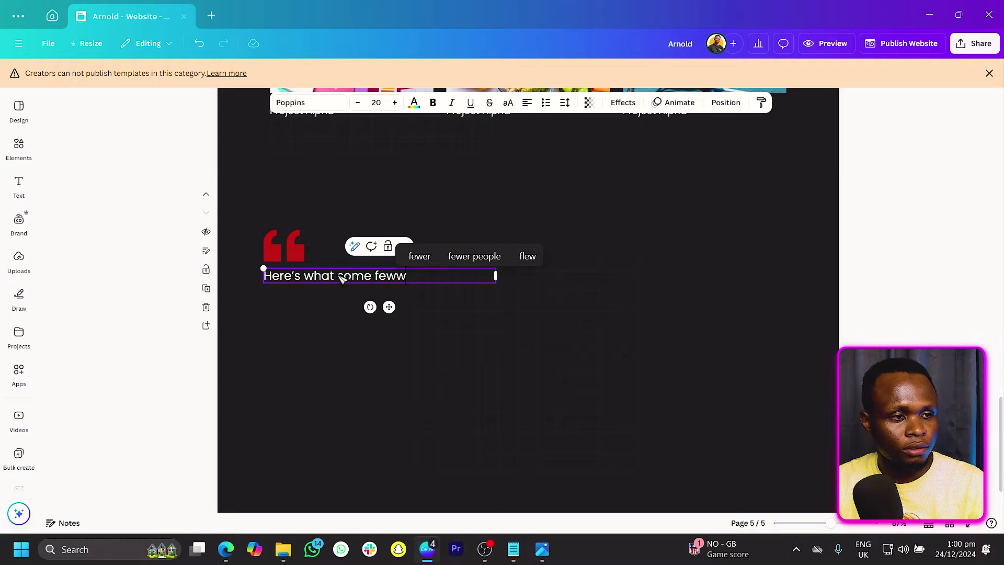
text(y about me)
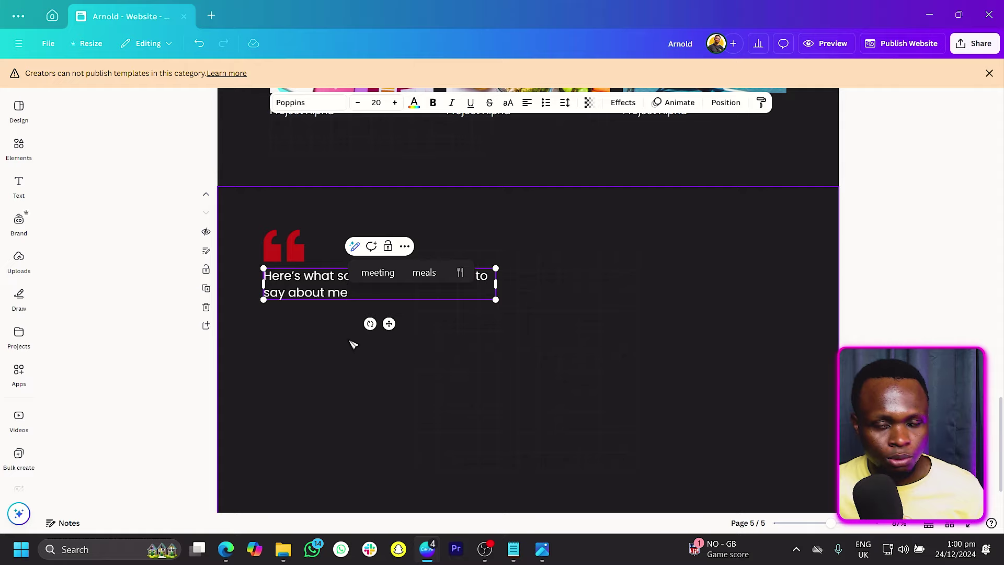
click(343, 364)
click(378, 283)
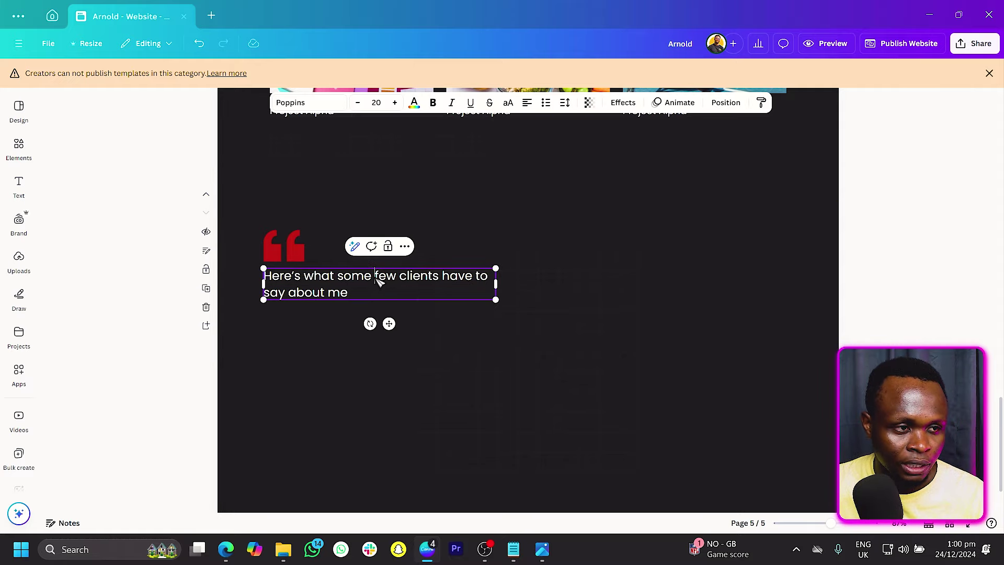
click(414, 102)
click(168, 185)
click(340, 222)
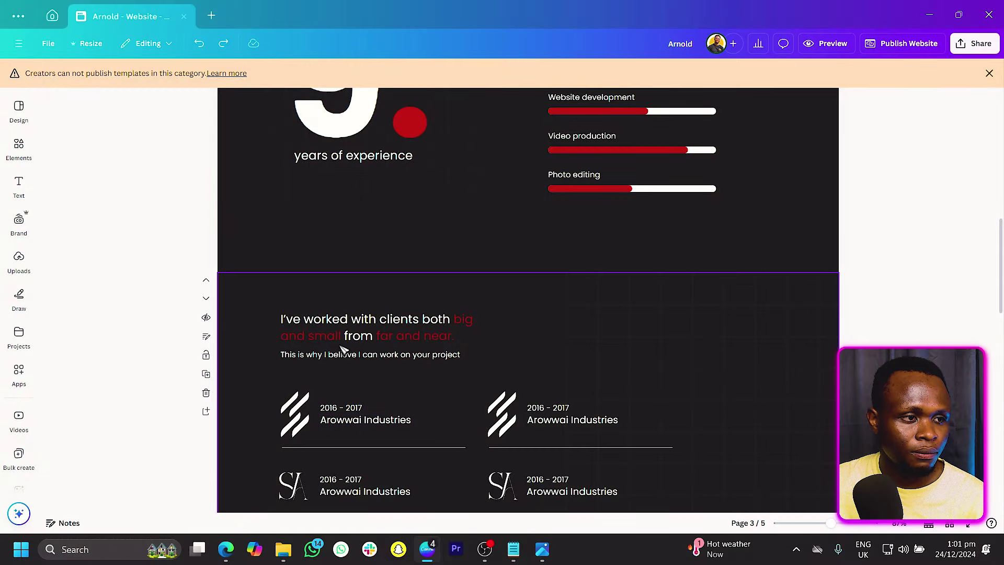
Step: Move the page 3 text box under the quote heading and paste the 'Exceptional service! Highly recommended!' testimonial from Notepad
click(342, 354)
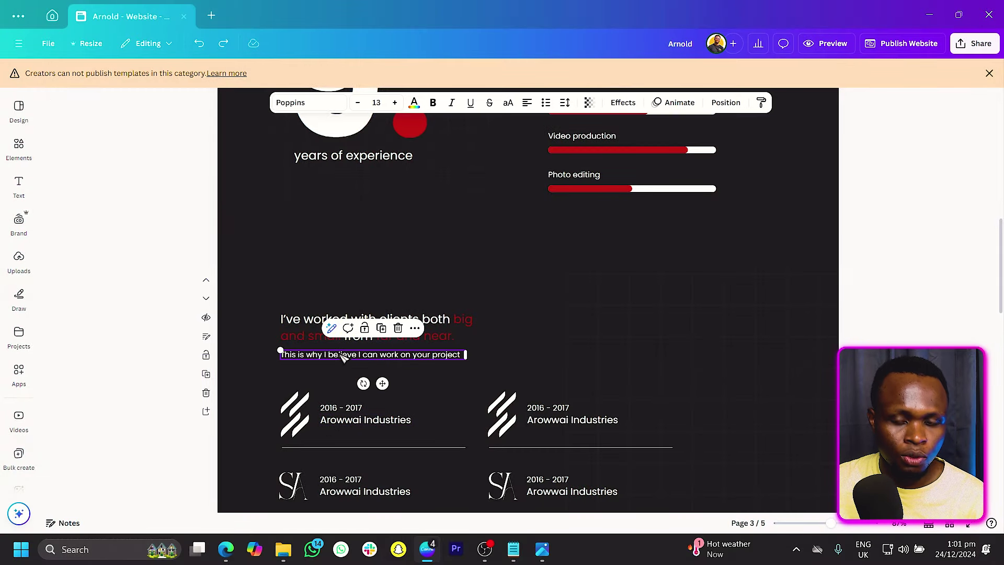
scroll(343, 354, down, 15)
drag(342, 354, 343, 307)
drag(383, 233, 371, 302)
click(518, 551)
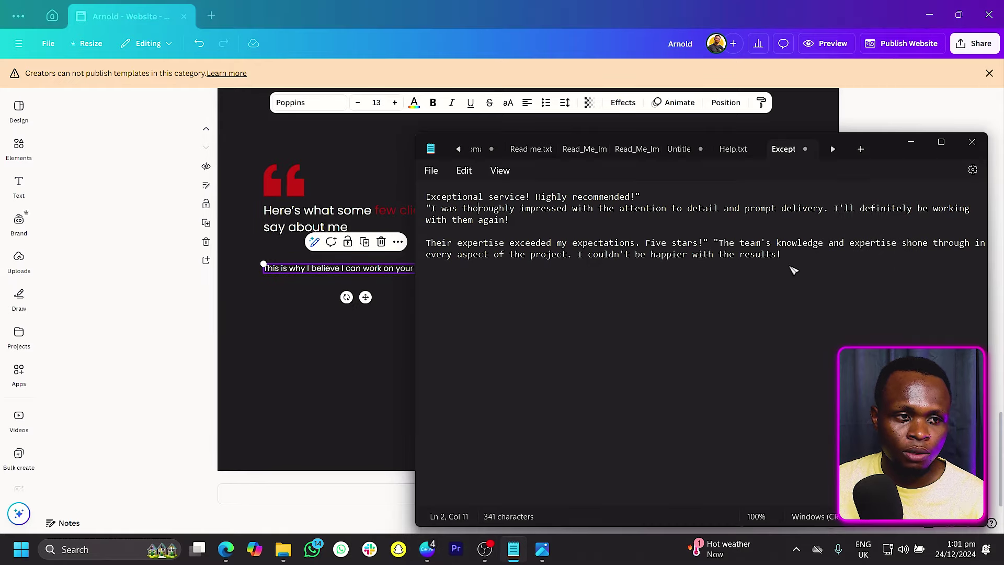
drag(532, 230, 414, 199)
key(ctrl+c)
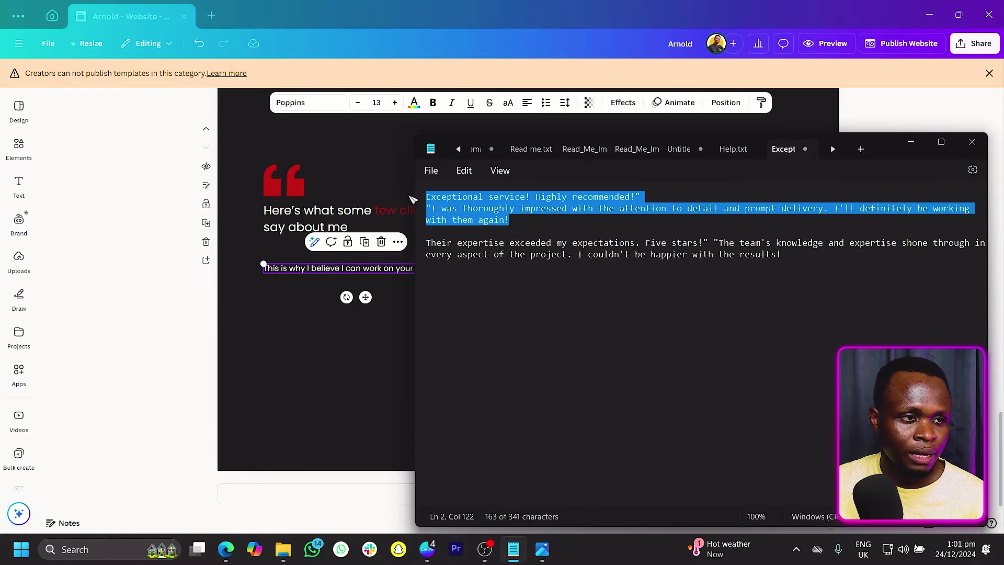
click(281, 275)
key(ctrl+a)
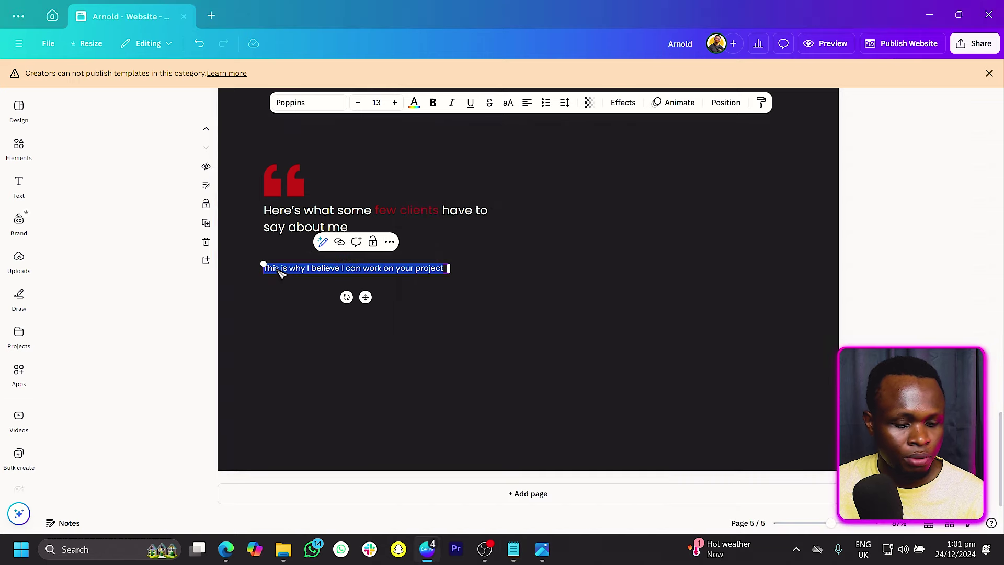
key(ctrl+v)
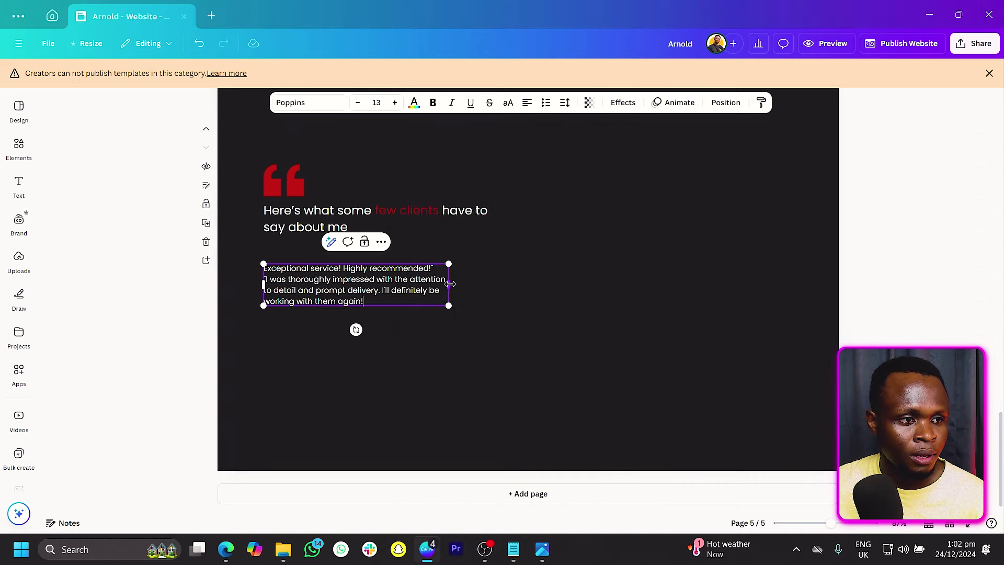
click(345, 369)
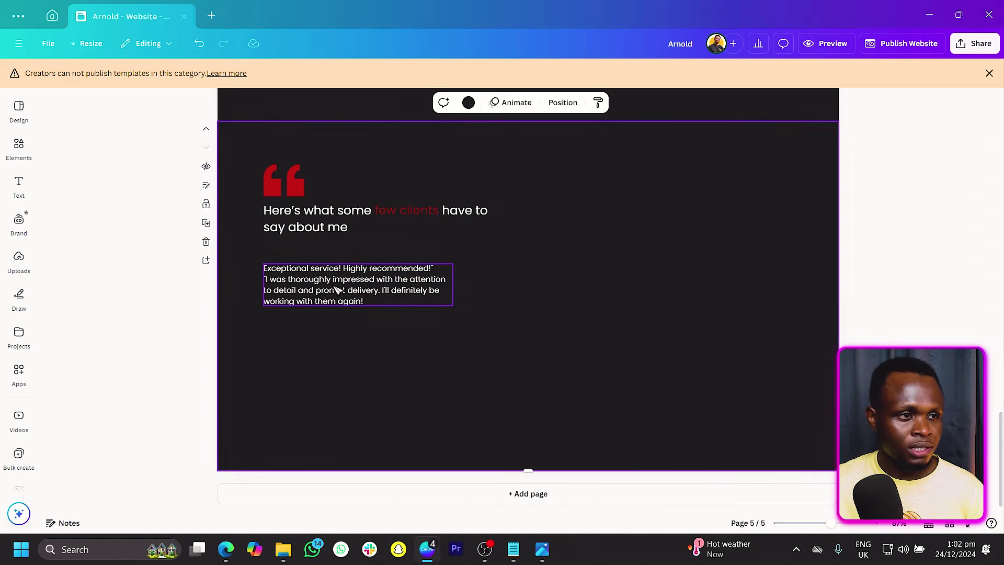
Step: Duplicate the testimonial below and replace it with the reviewer's name in bold
drag(345, 290, 345, 337)
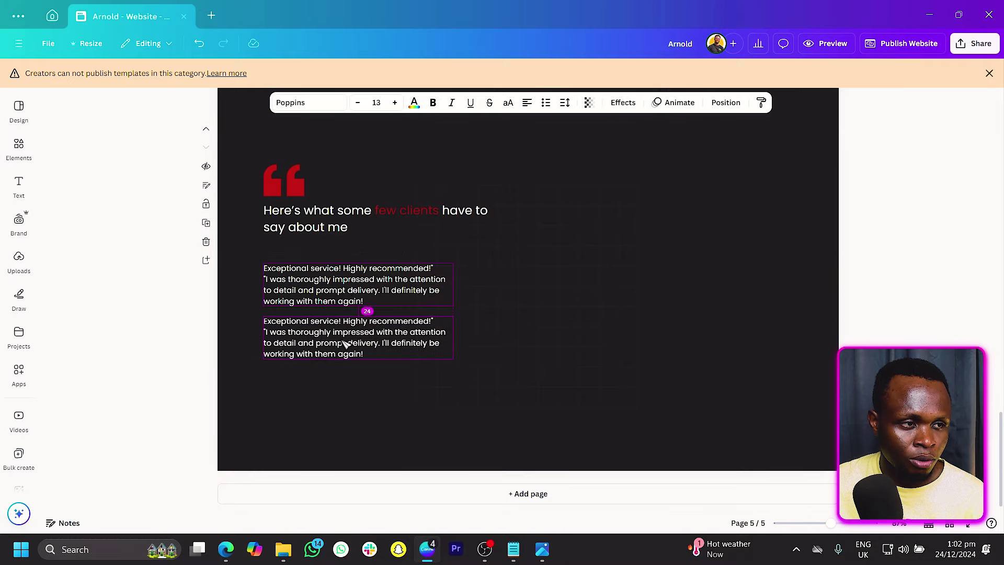
double_click(337, 343)
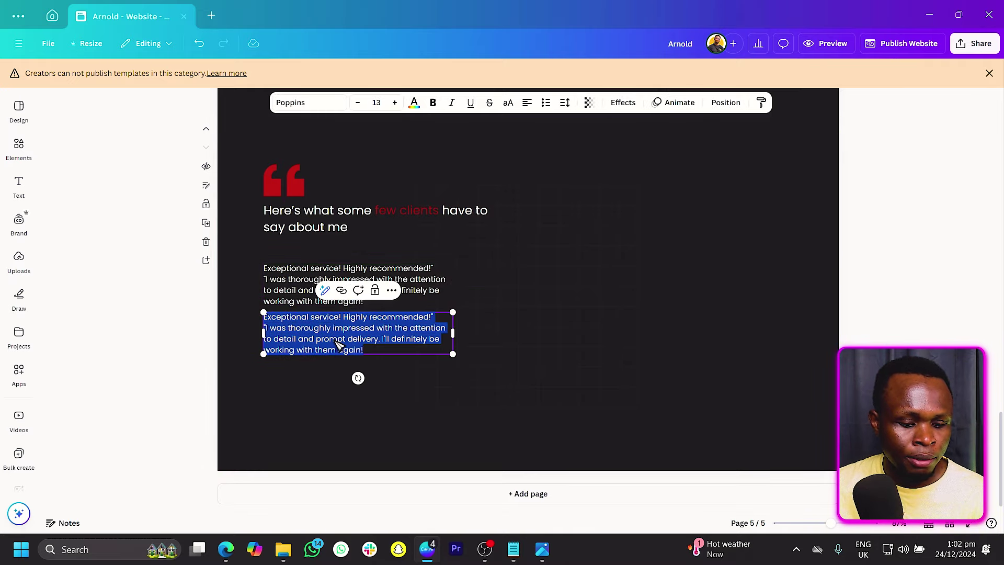
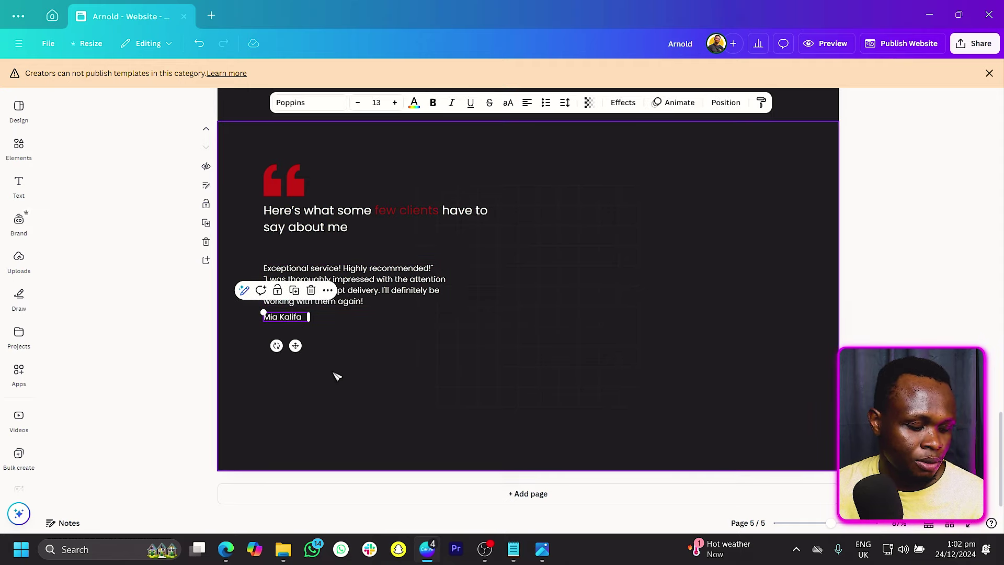
click(433, 102)
click(337, 338)
Step: Copy the name and turn it into a one-line red 'Content Creator' title
click(293, 325)
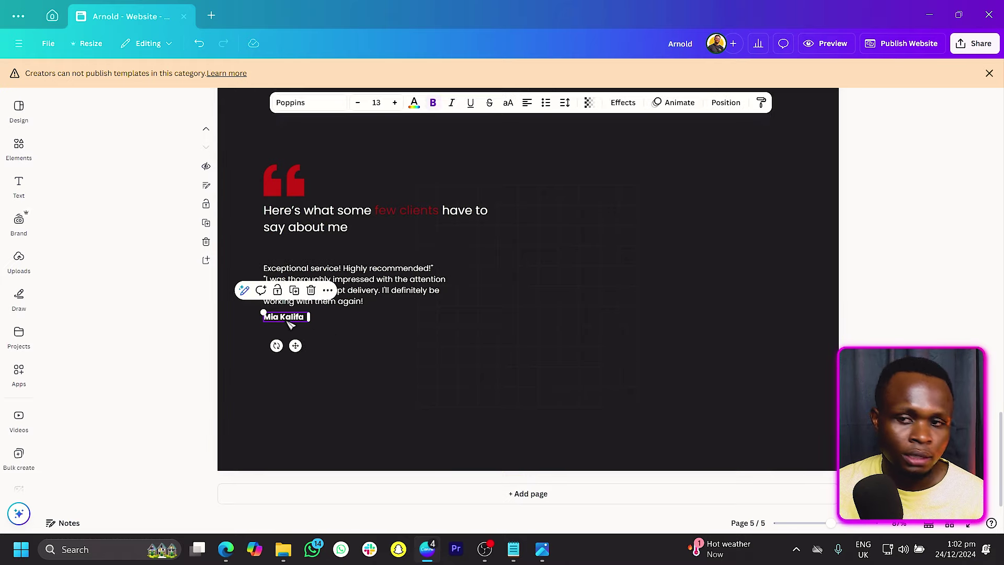
drag(293, 325, 298, 324)
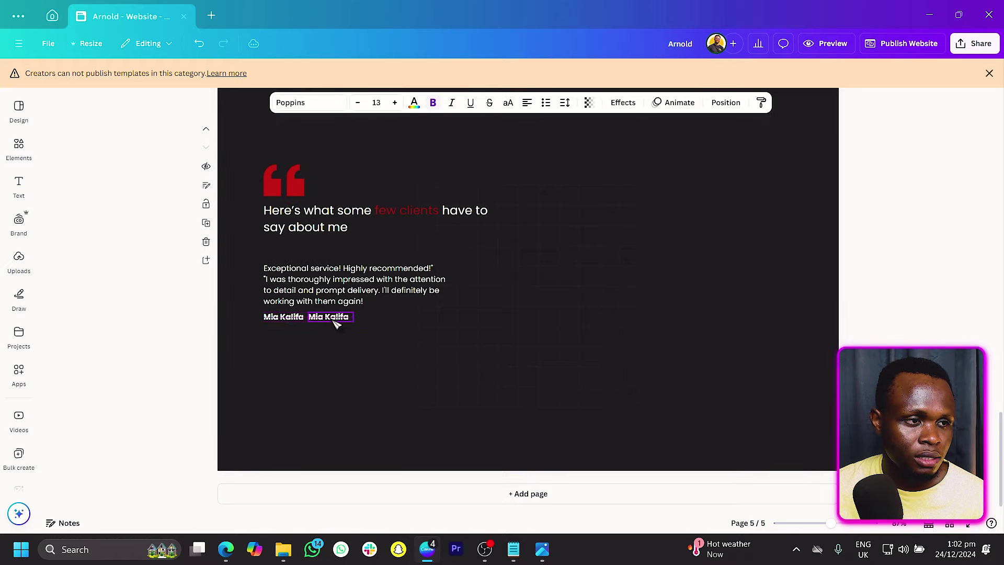
double_click(335, 318)
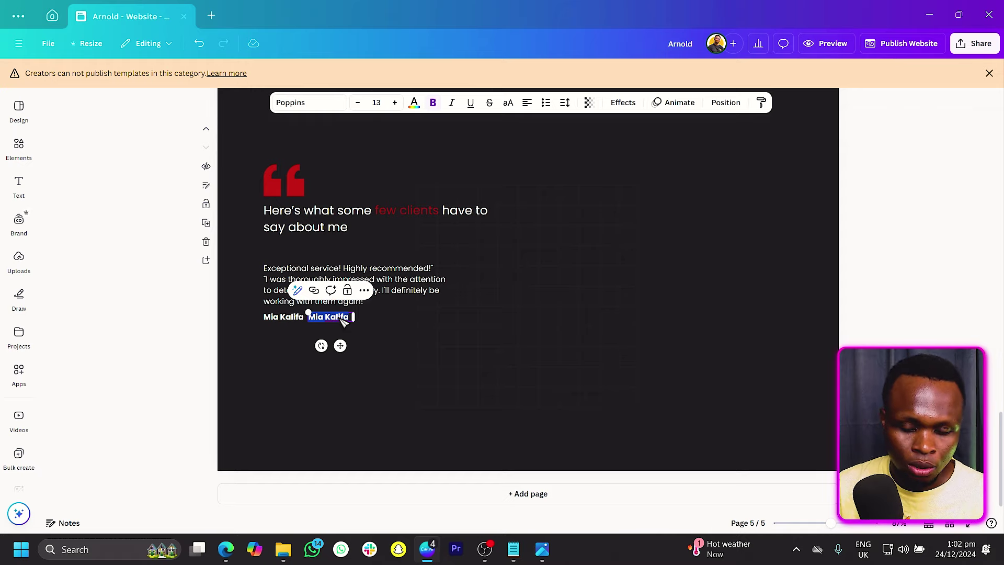
text(Content Creator)
key(ctrl+a)
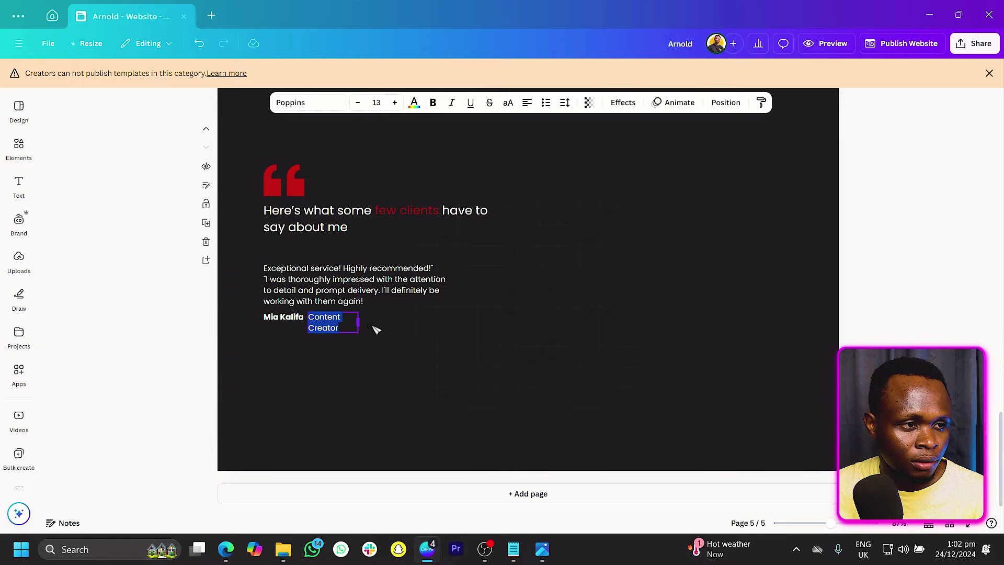
drag(376, 330, 395, 331)
click(414, 102)
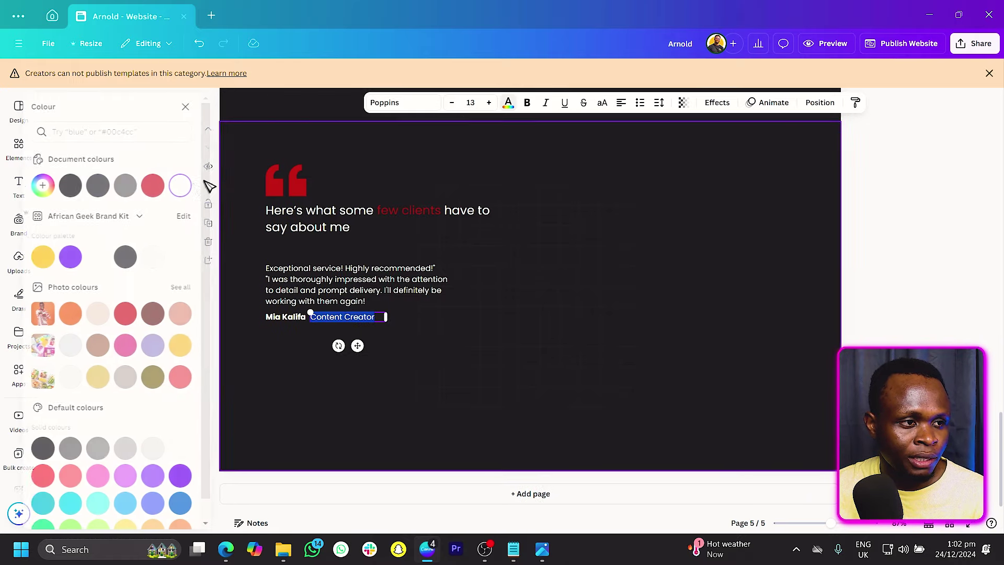
click(168, 186)
click(343, 304)
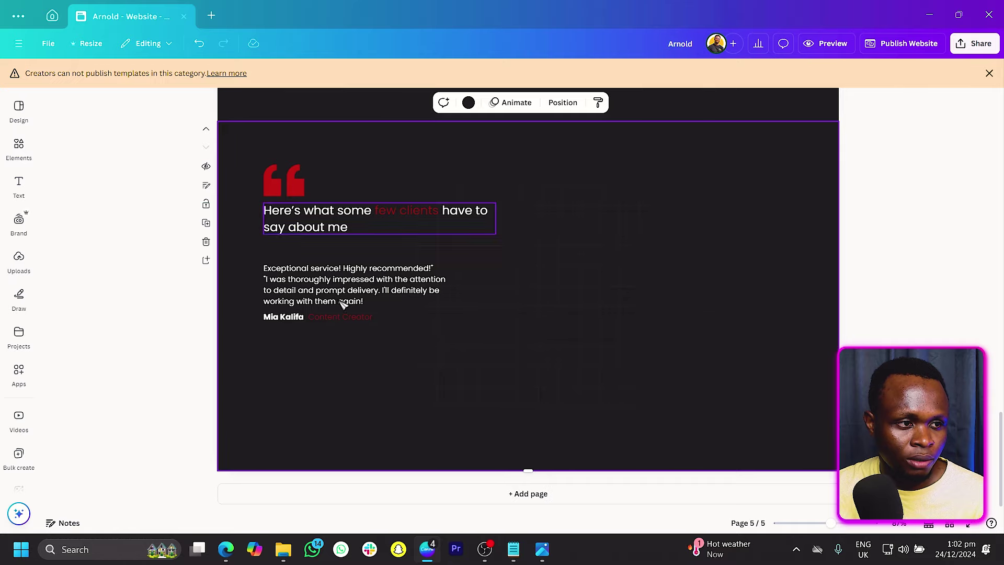
Step: Duplicate the quote, name and title together and place the copy below the original
click(285, 319)
shift+click(343, 320)
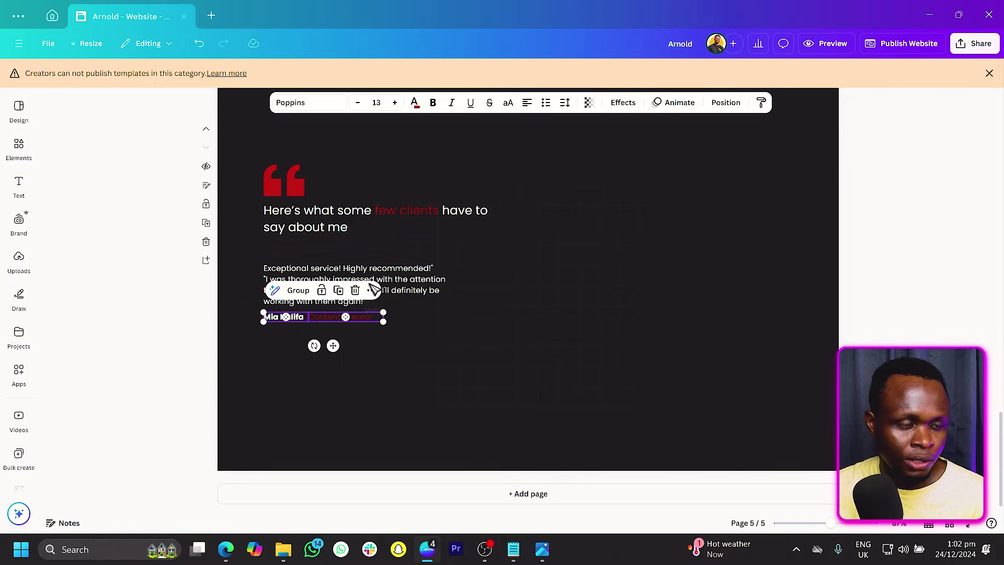
click(373, 289)
key(Escape)
shift+click(312, 273)
key(ctrl+d)
drag(312, 273, 324, 354)
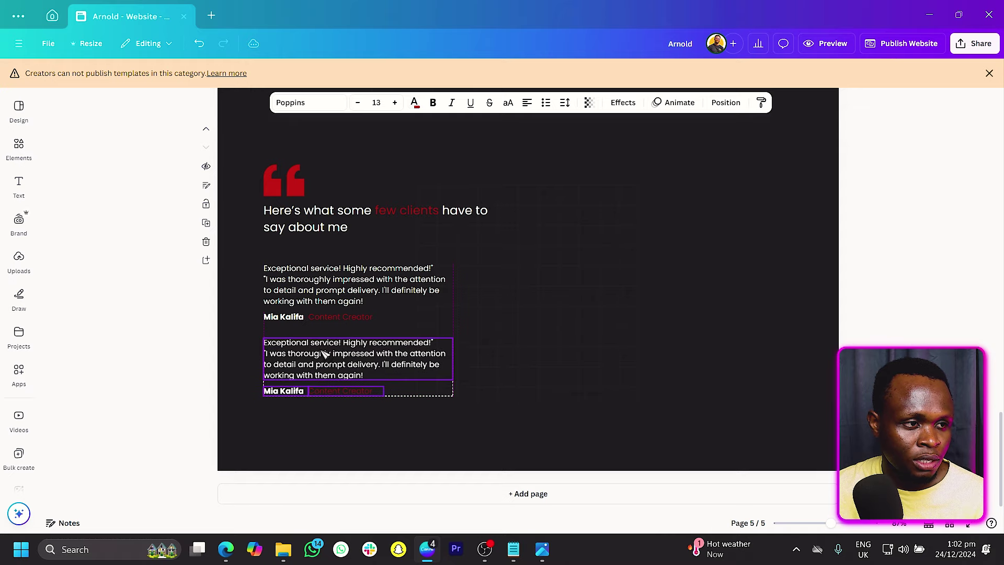
Step: Duplicate both testimonials into a right-hand column
shift+click(321, 313)
key(ctrl+d)
drag(320, 314, 548, 296)
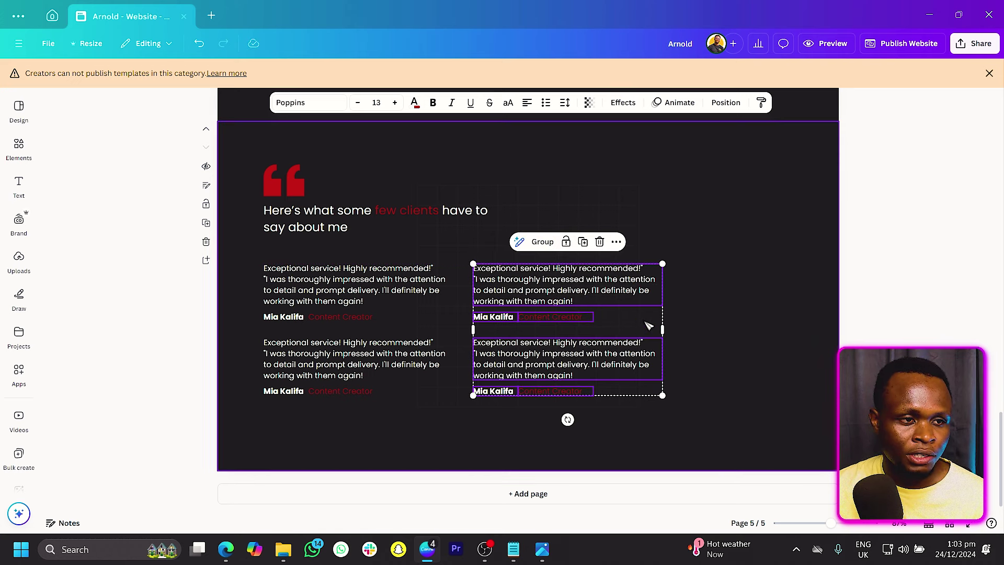
Step: Reposition the background grid element behind the four testimonials
drag(527, 211, 782, 212)
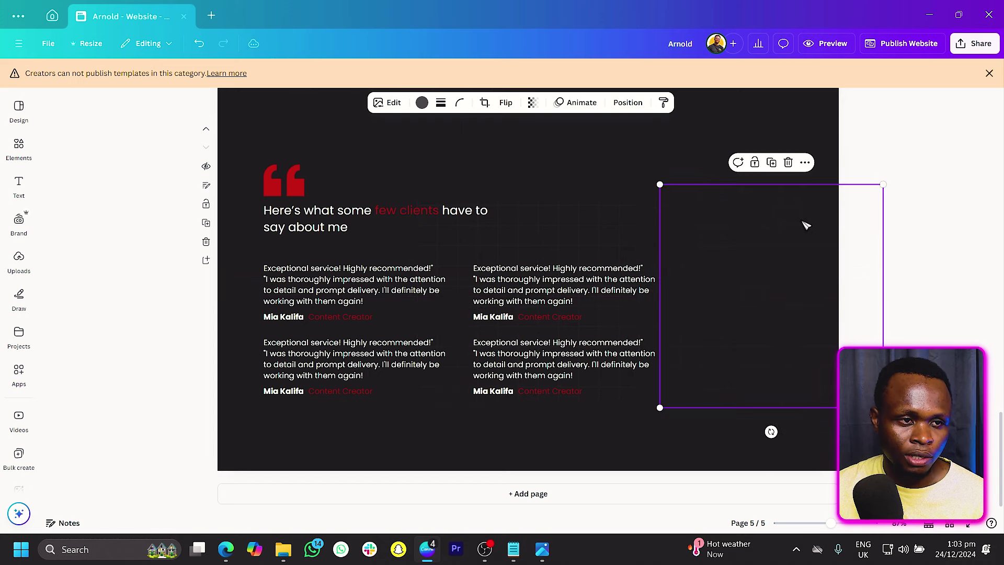
click(650, 170)
drag(706, 244, 728, 215)
click(773, 437)
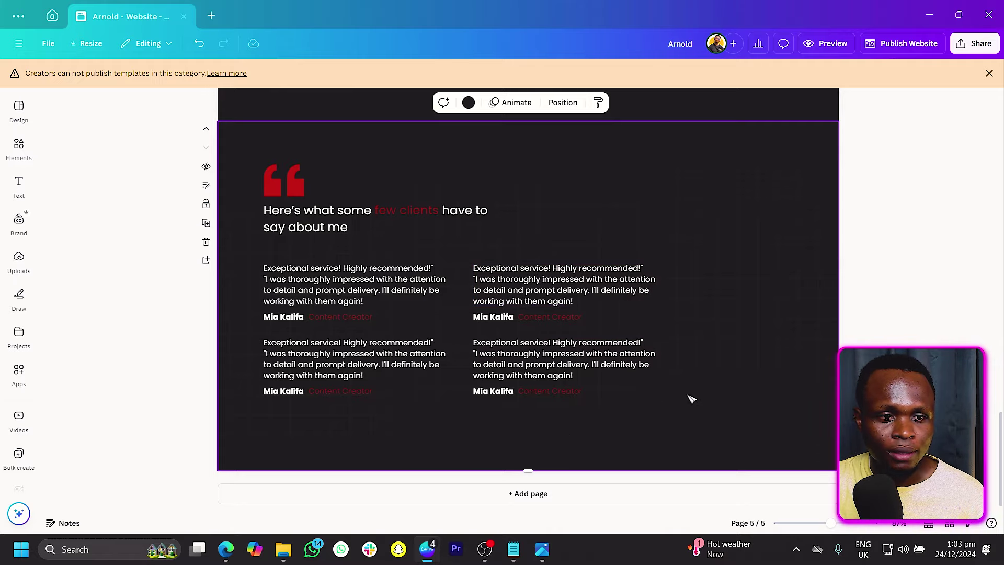
scroll(691, 399, up, 15)
scroll(691, 399, up, 5)
scroll(691, 399, down, 18)
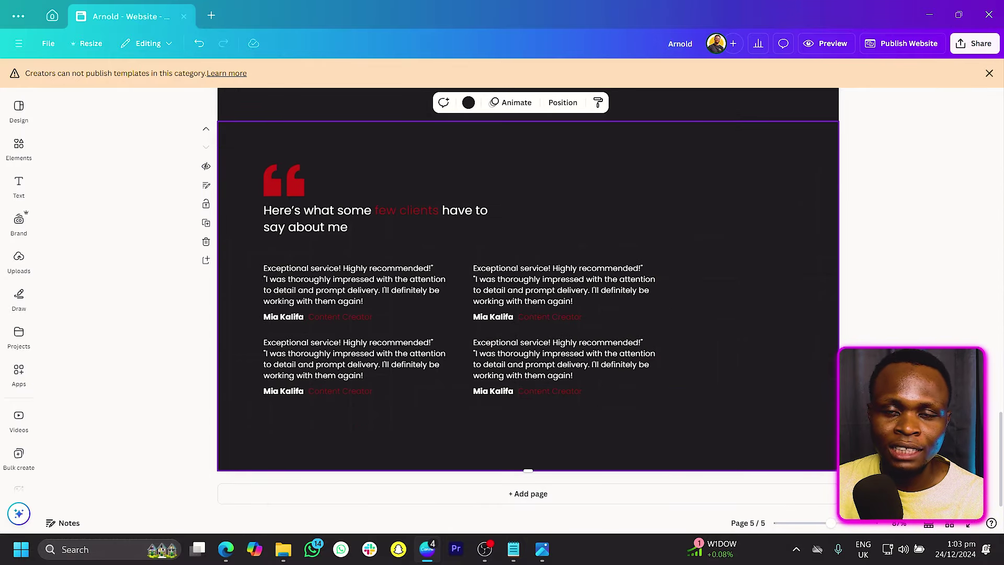
key(alt+Tab)
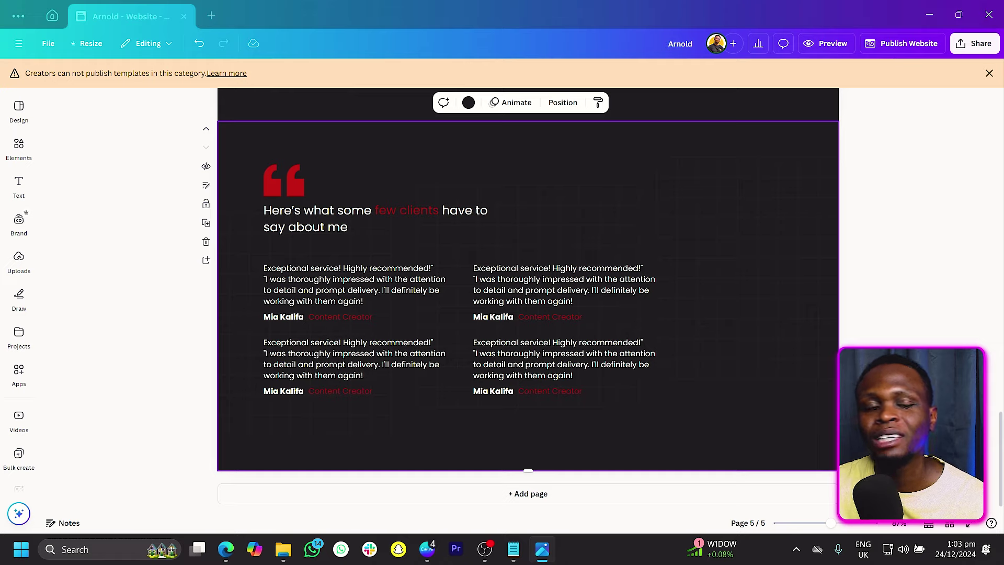
Step: Add page 6 and move the heading there, retyped as 'More clients I've worked with.'
click(559, 496)
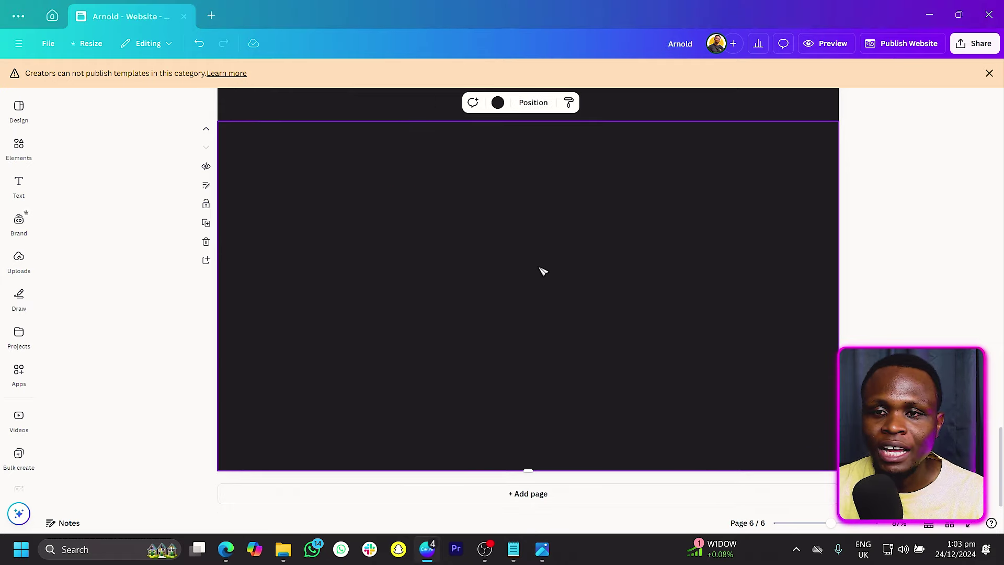
scroll(413, 293, up, 10)
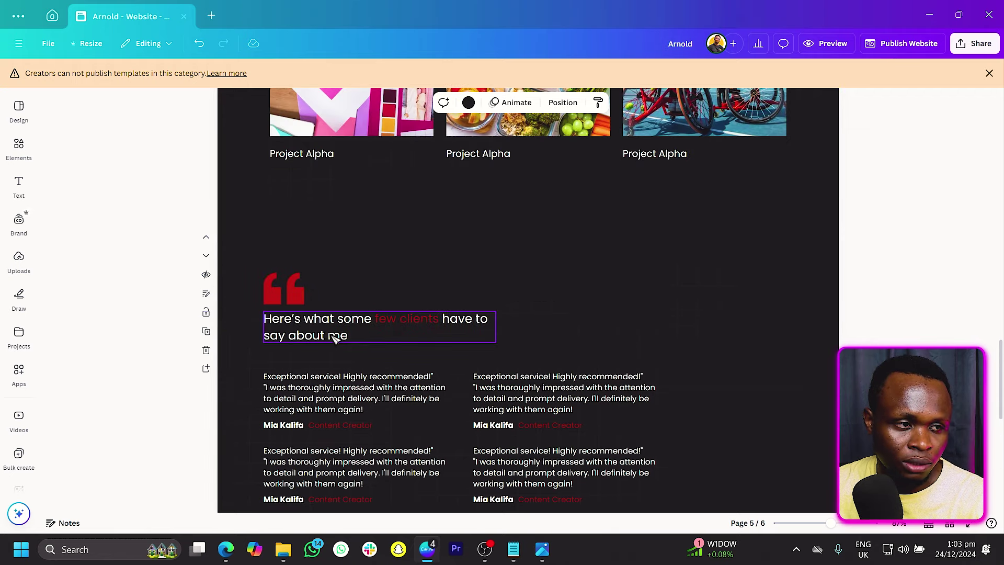
click(335, 337)
drag(335, 337, 316, 256)
double_click(314, 257)
text(More)
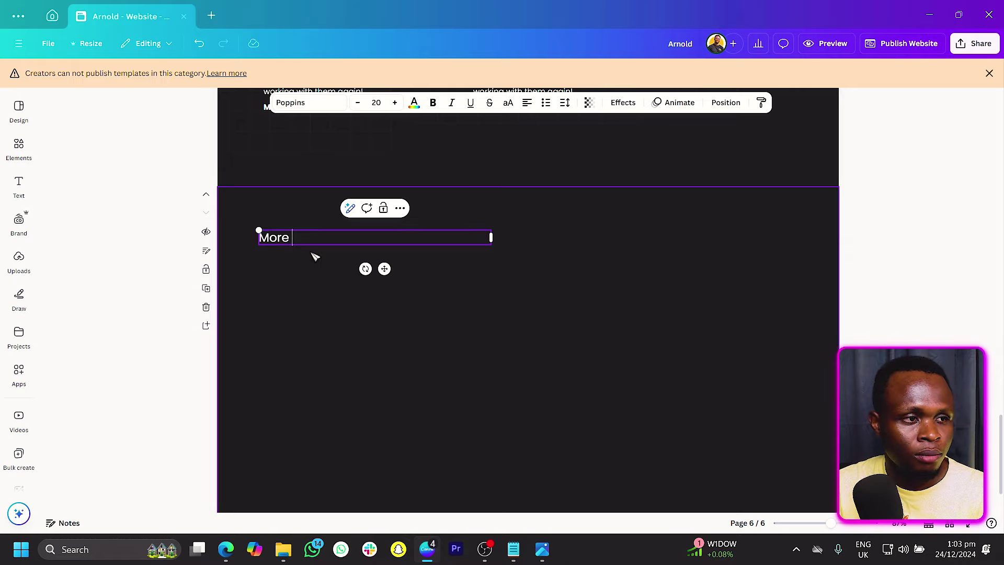
text( clients I've wo)
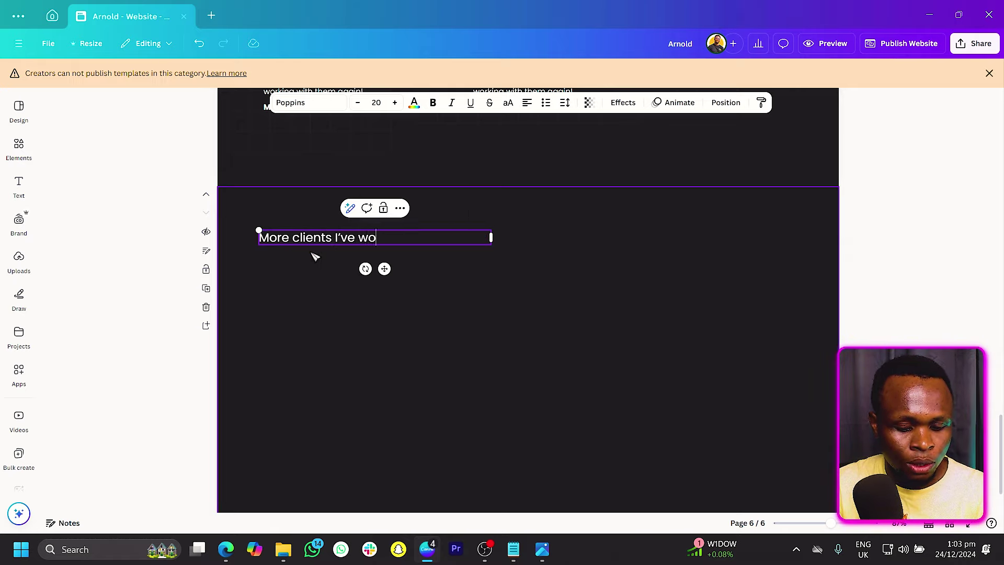
text(rked with.)
click(360, 281)
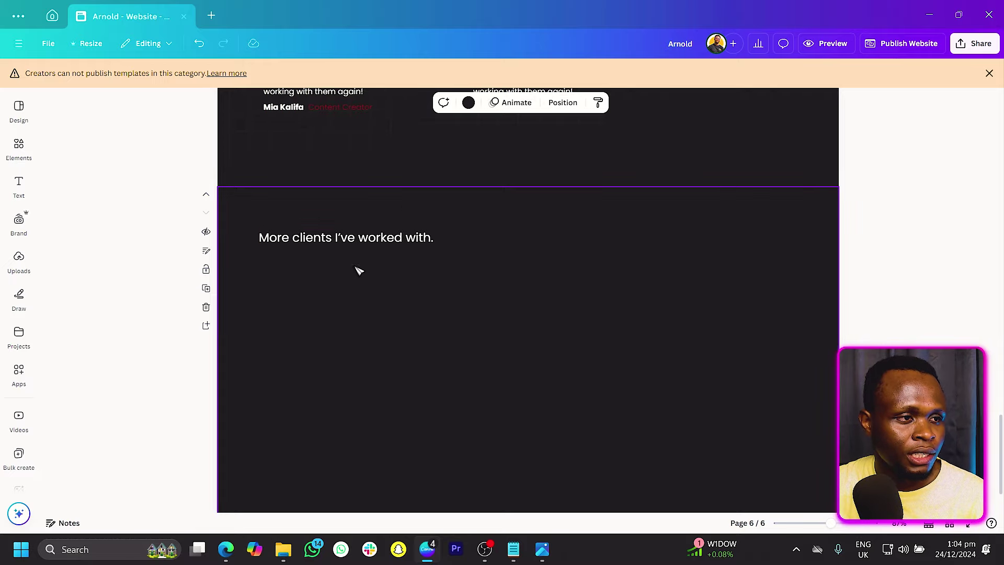
click(19, 148)
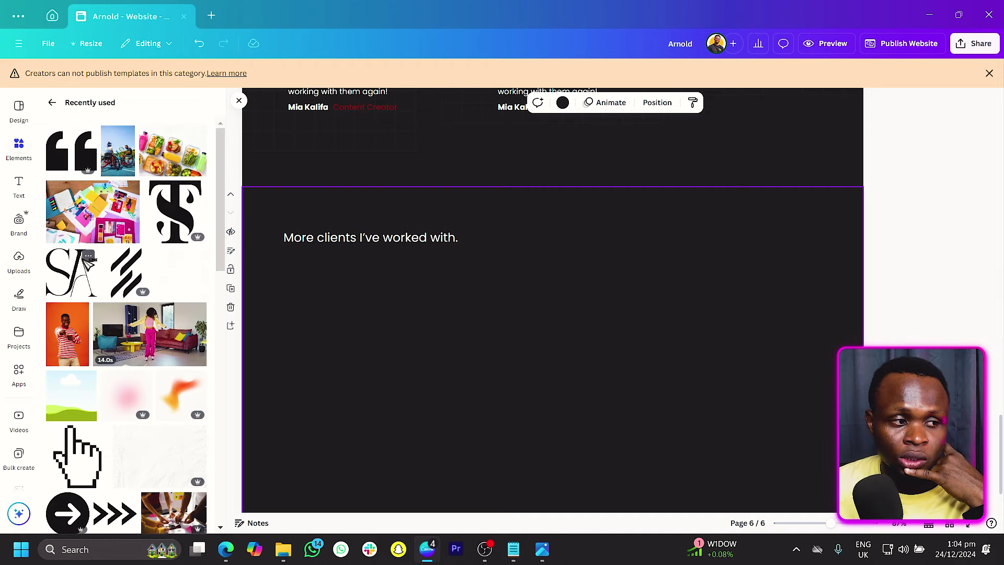
scroll(89, 262, down, 6)
Step: Add the circular H logo, shrink it, make it white and place it under the heading
click(191, 246)
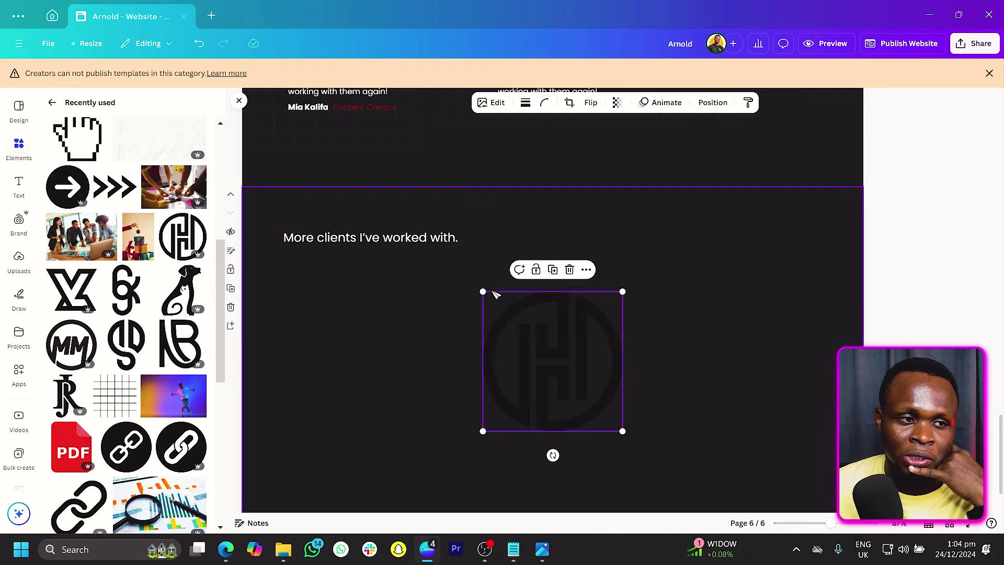
drag(623, 291, 552, 415)
click(516, 103)
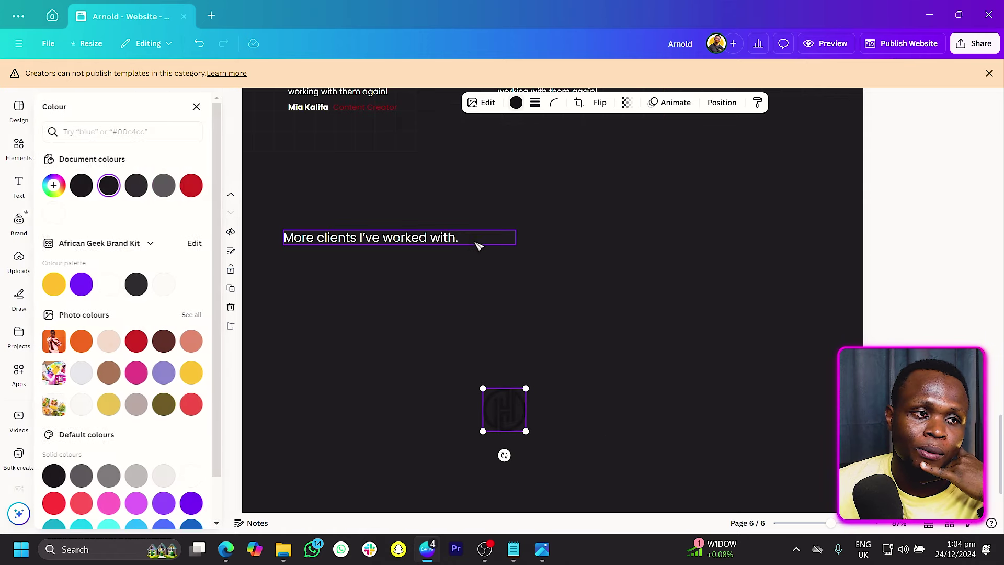
drag(524, 421, 347, 334)
click(489, 329)
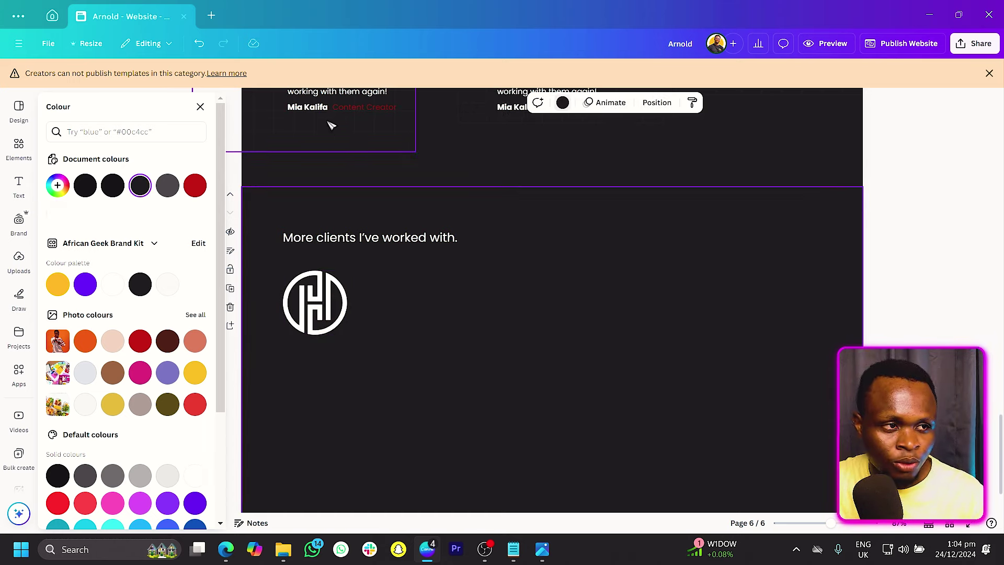
Step: Bring the client name caption beside the H logo and add the 6-style monogram logo
click(312, 108)
drag(312, 111, 401, 208)
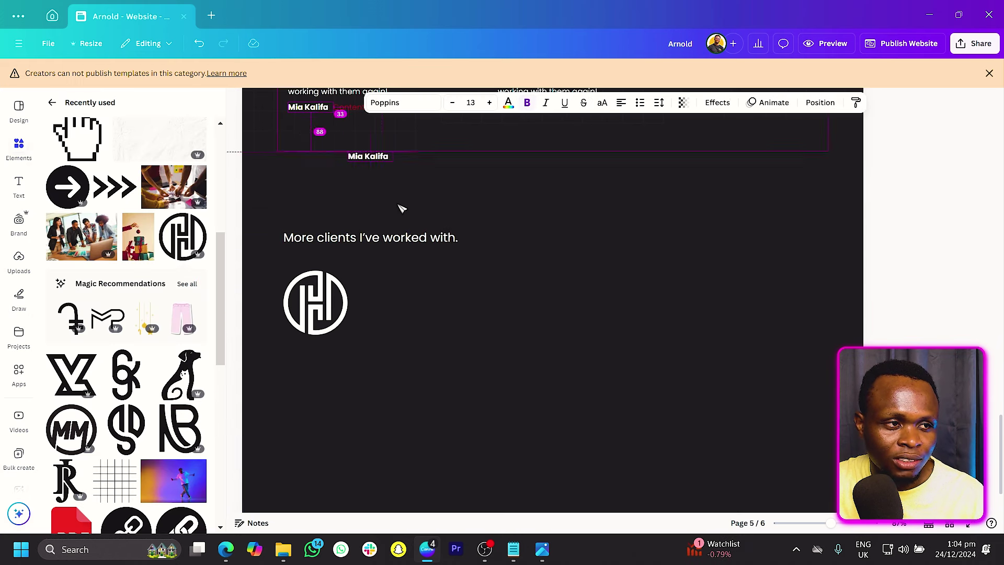
drag(387, 306, 386, 308)
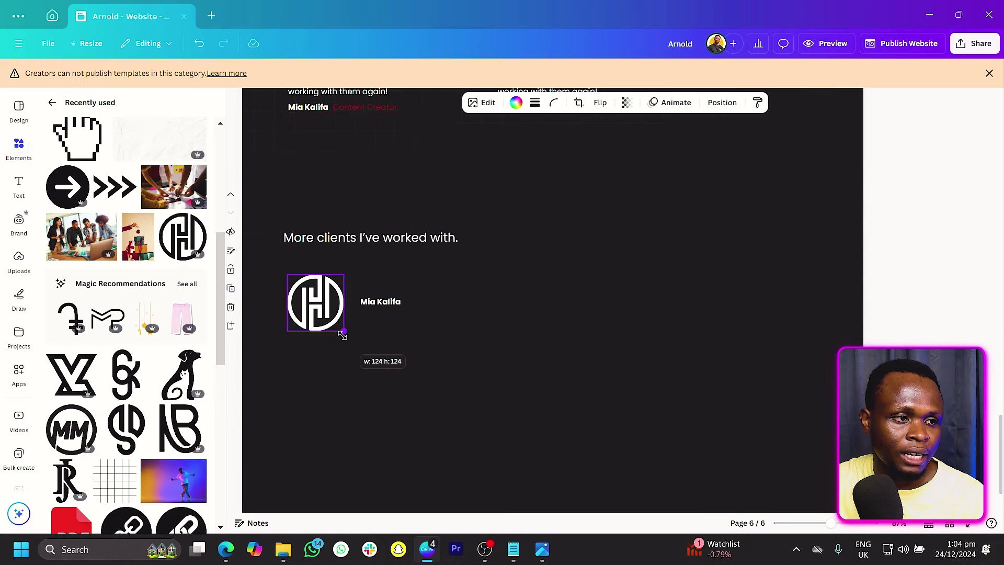
click(385, 310)
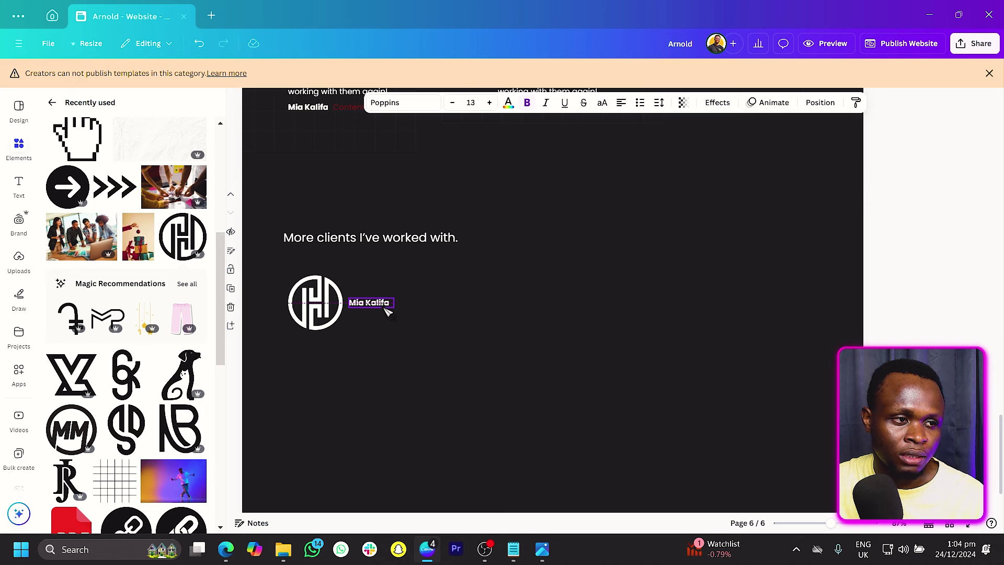
click(121, 374)
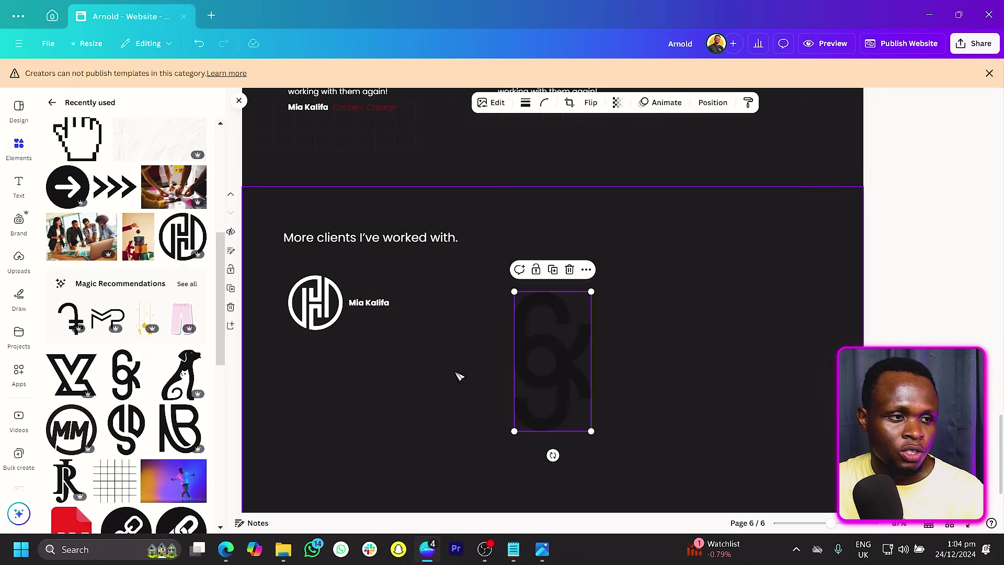
Step: Shrink the monogram logo beside the client name, then add the X logo and size it into the row
drag(583, 309, 554, 359)
drag(538, 387, 442, 308)
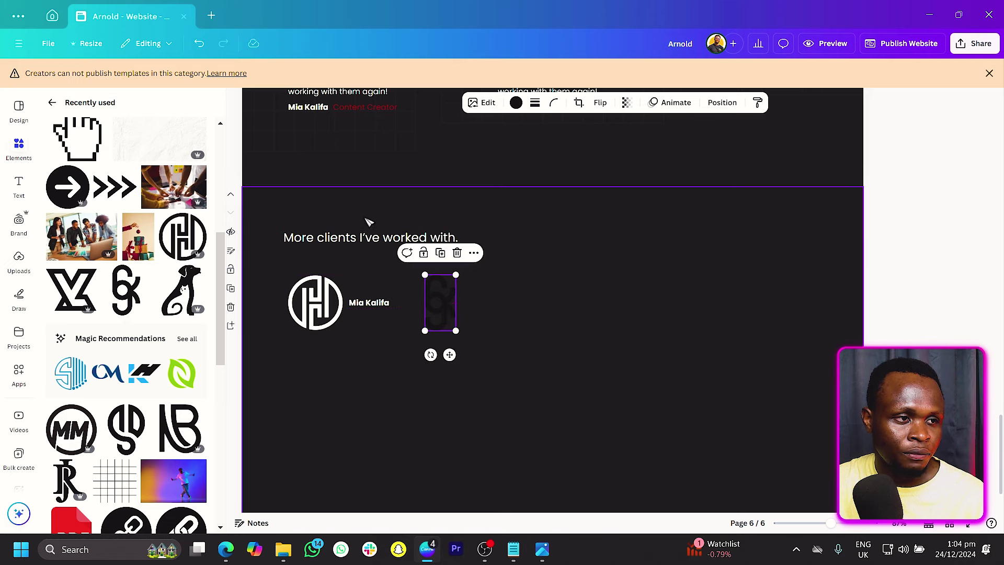
click(79, 303)
drag(465, 431, 516, 386)
drag(565, 363, 565, 314)
drag(588, 275, 581, 282)
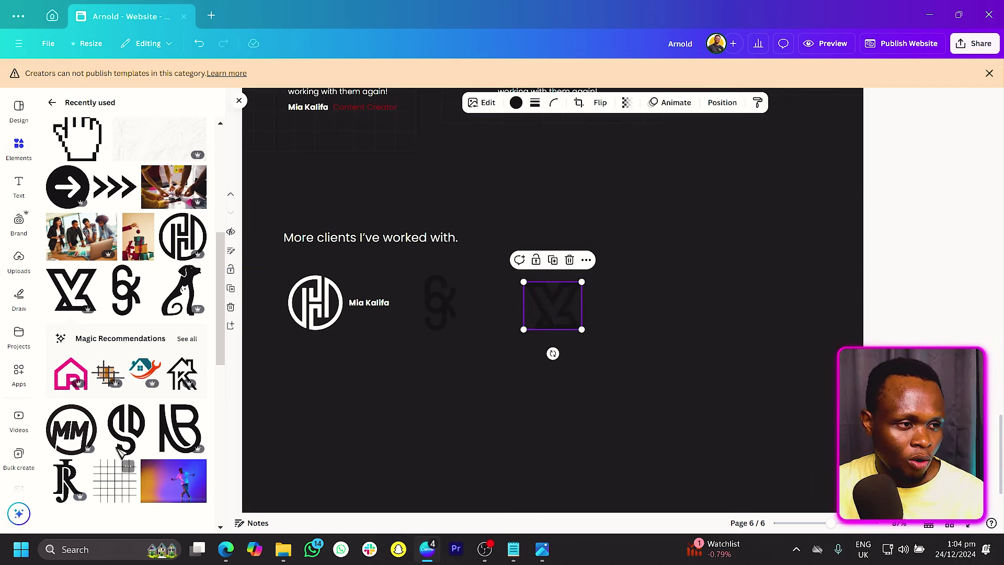
Step: Add the dog logo at the row's right end and even out the four logos' spacing
click(183, 290)
drag(534, 341, 793, 340)
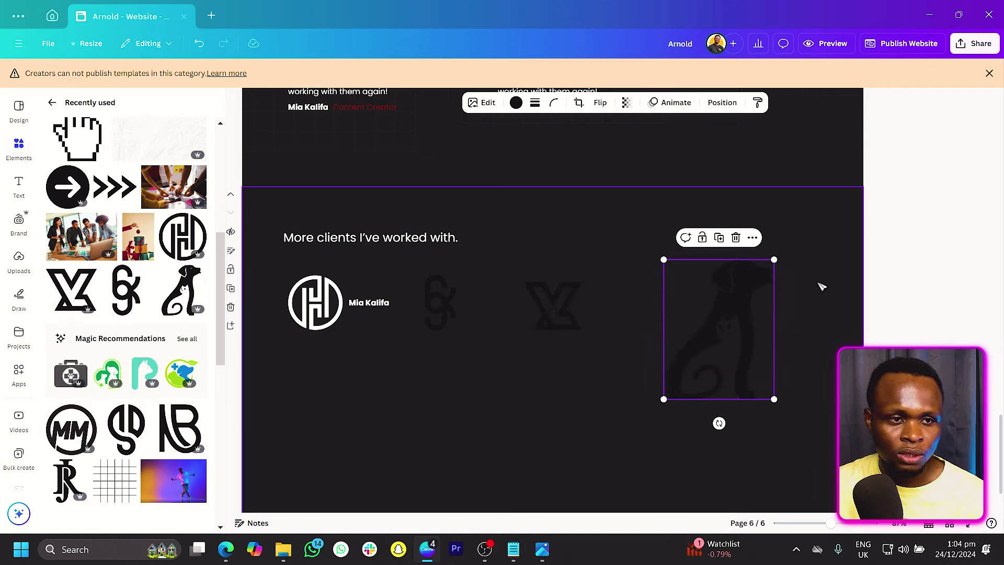
drag(773, 259, 766, 313)
mouse_move(717, 334)
mouse_down()
mouse_move(688, 328)
mouse_move(725, 327)
mouse_up()
drag(570, 319, 597, 321)
drag(448, 314, 467, 314)
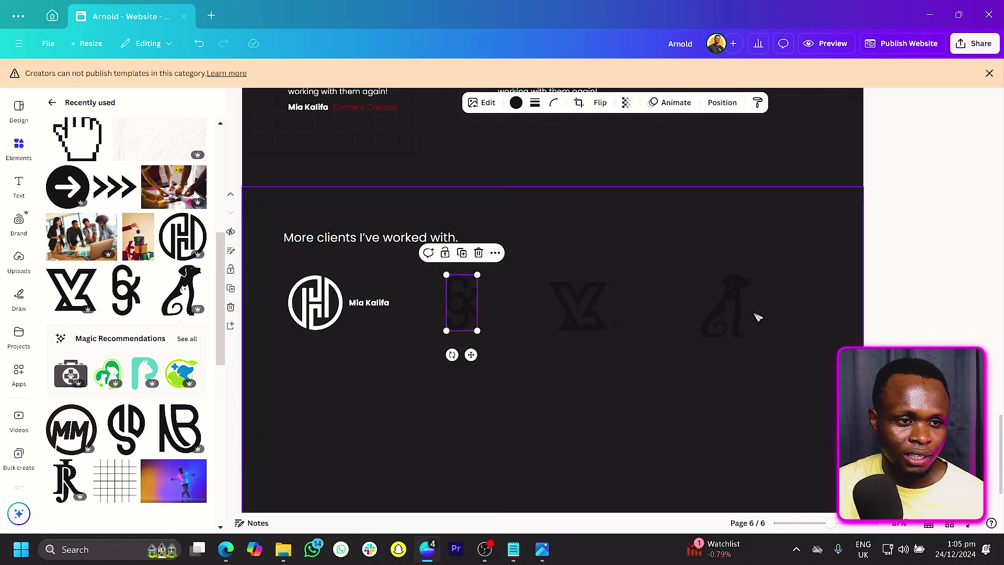
click(729, 325)
drag(728, 325, 742, 313)
Step: Duplicate the captioned logo row into a second row below
drag(818, 341, 320, 307)
drag(610, 314, 601, 393)
click(576, 469)
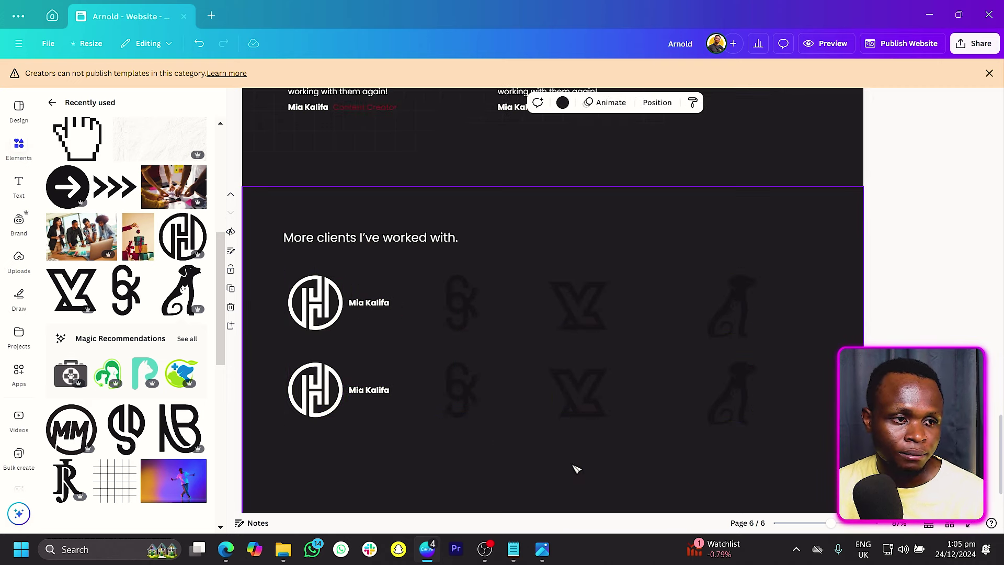
Step: Make the monogram logo white and copy its style onto the other logos in both rows
click(449, 305)
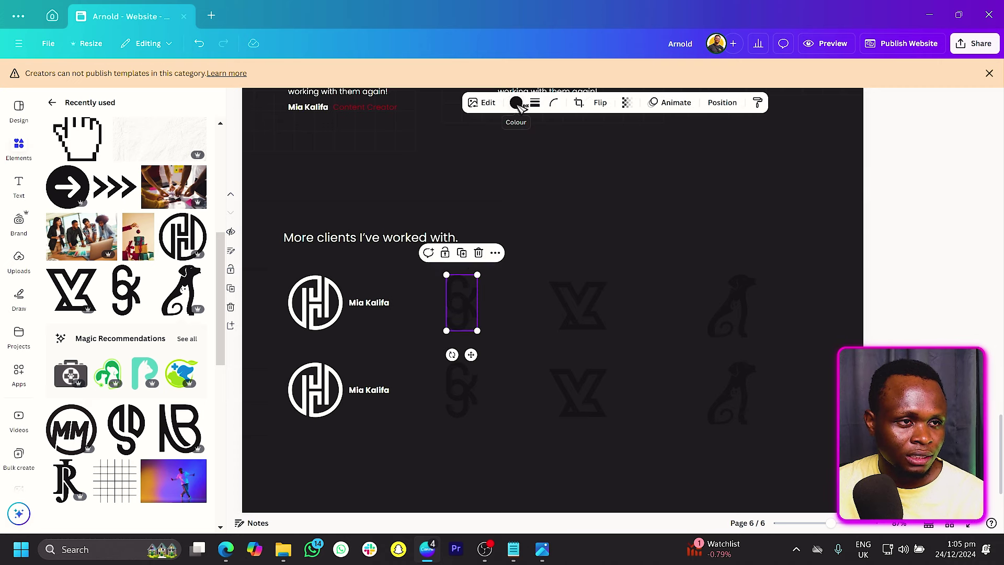
click(516, 102)
click(194, 186)
right_click(469, 310)
click(510, 302)
click(572, 302)
right_click(590, 314)
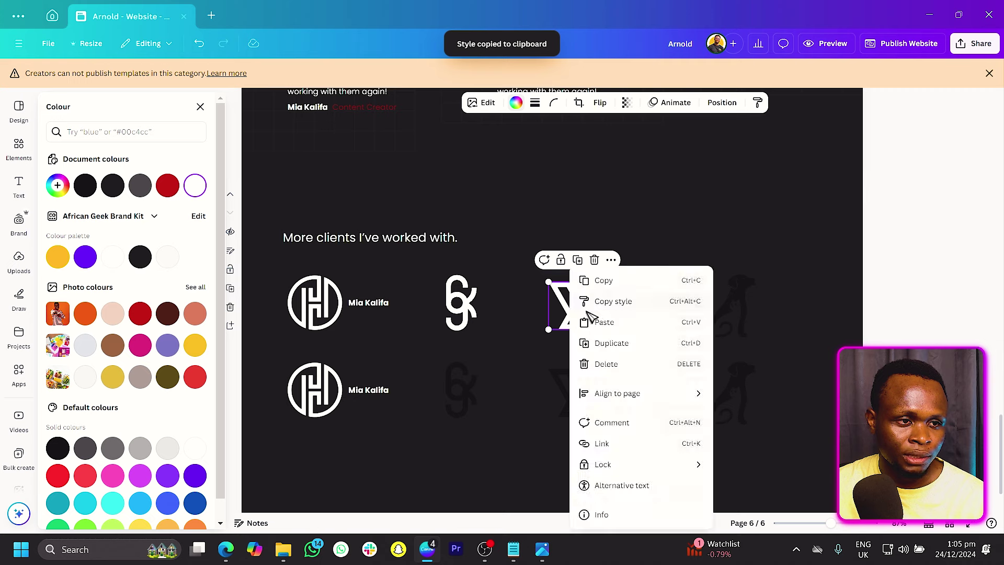
click(610, 304)
click(725, 320)
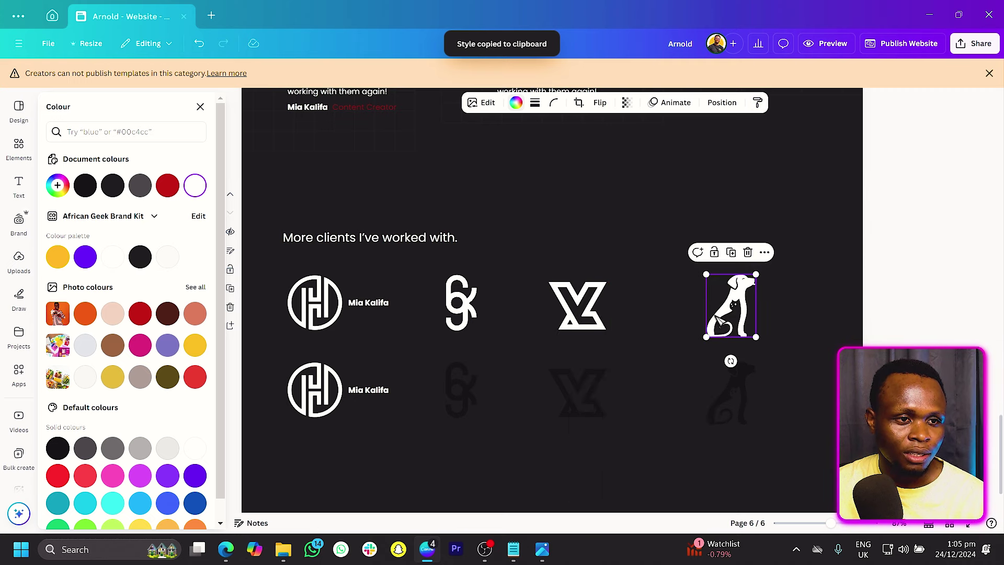
right_click(718, 320)
click(762, 307)
drag(796, 393, 449, 456)
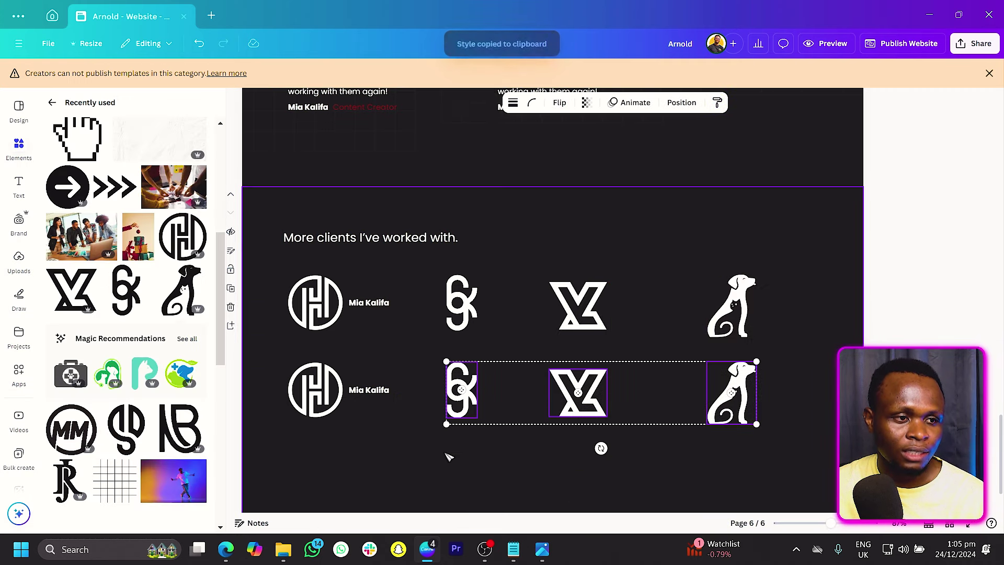
Step: Duplicate the two client-name captions beside the second, third and fourth logos
click(453, 467)
drag(376, 414, 377, 422)
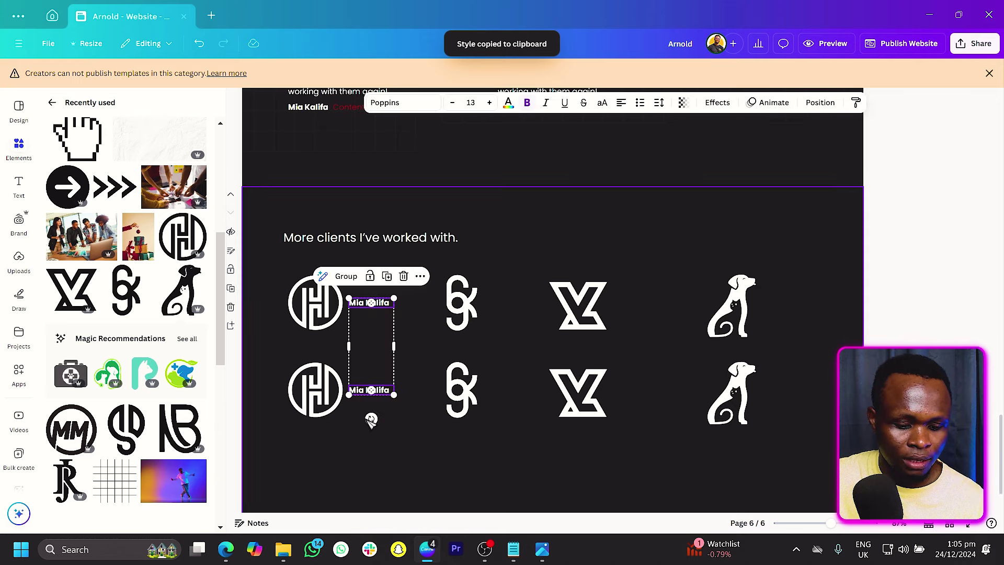
key(ctrl+d)
drag(374, 348, 506, 339)
key(ctrl+alt+c)
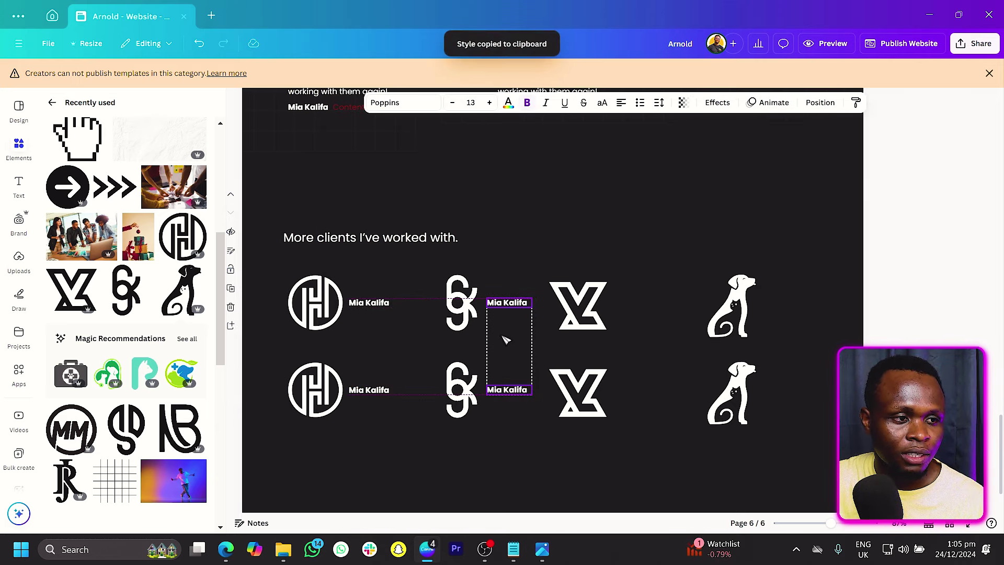
key(ctrl+d)
key(ctrl+d)
click(481, 360)
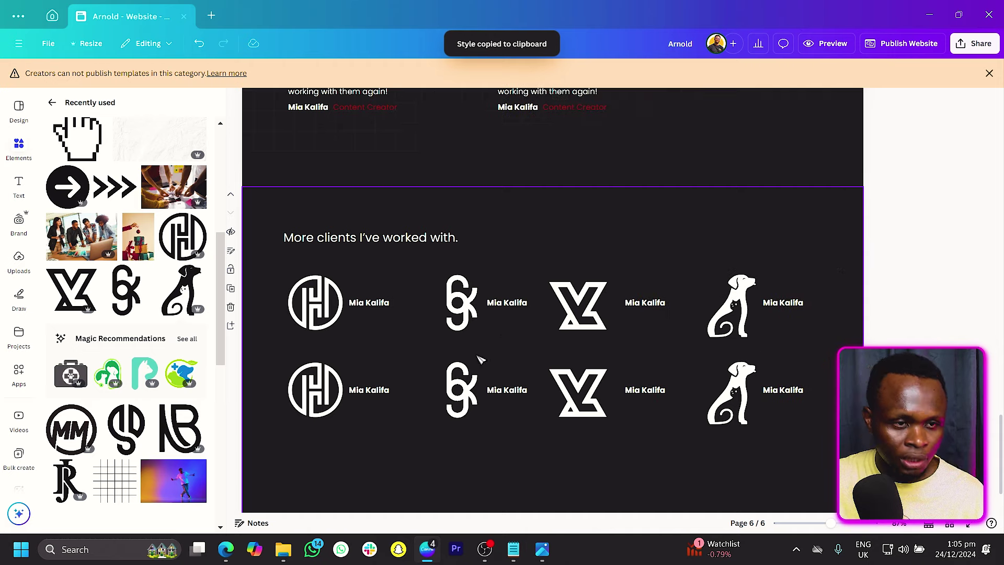
Step: Move the grid element from page 5 onto page 6 and send it behind the logos
click(590, 413)
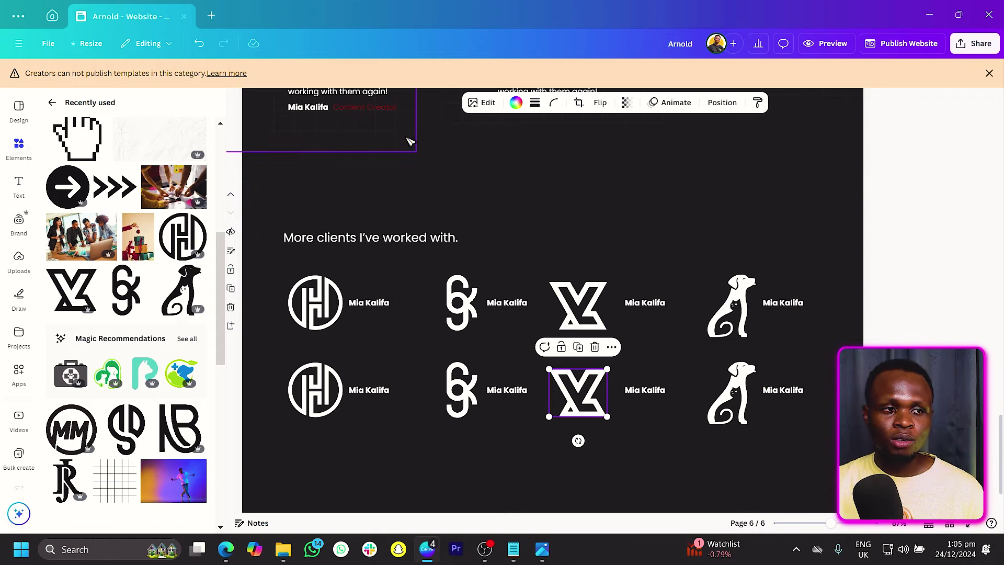
click(410, 141)
drag(410, 142, 404, 387)
key(alt+z)
key(alt+z)
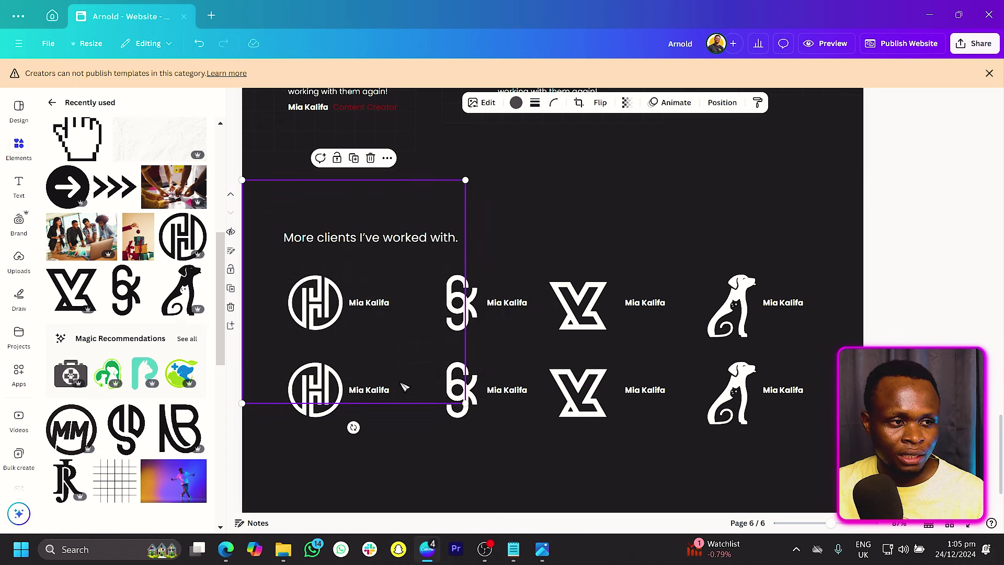
right_click(404, 333)
mouse_move(496, 381)
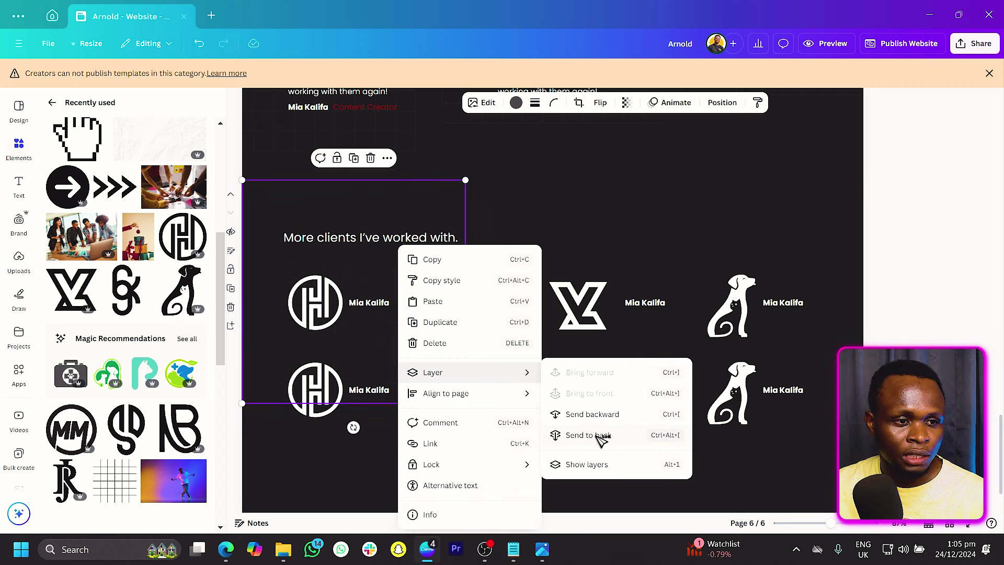
click(588, 436)
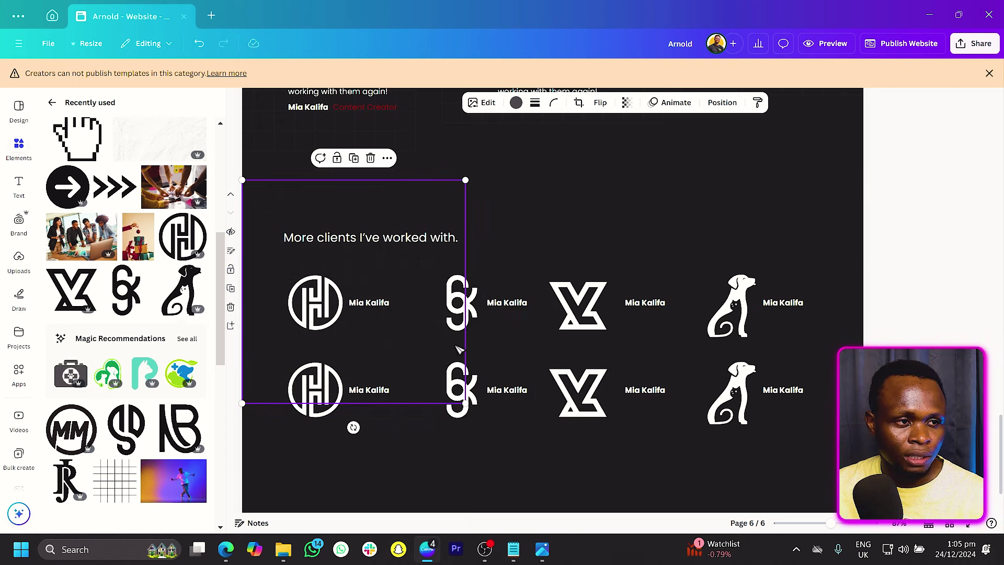
Step: Resize the grid to about 720 px wide and place it on the page's right side
click(411, 320)
drag(467, 416, 675, 515)
drag(673, 191, 601, 209)
drag(551, 238, 893, 207)
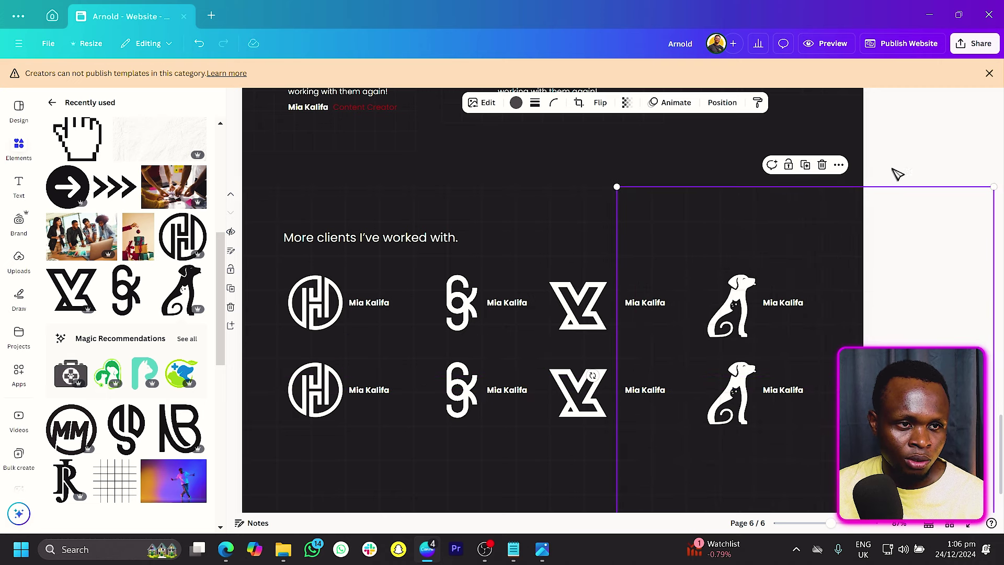
click(841, 141)
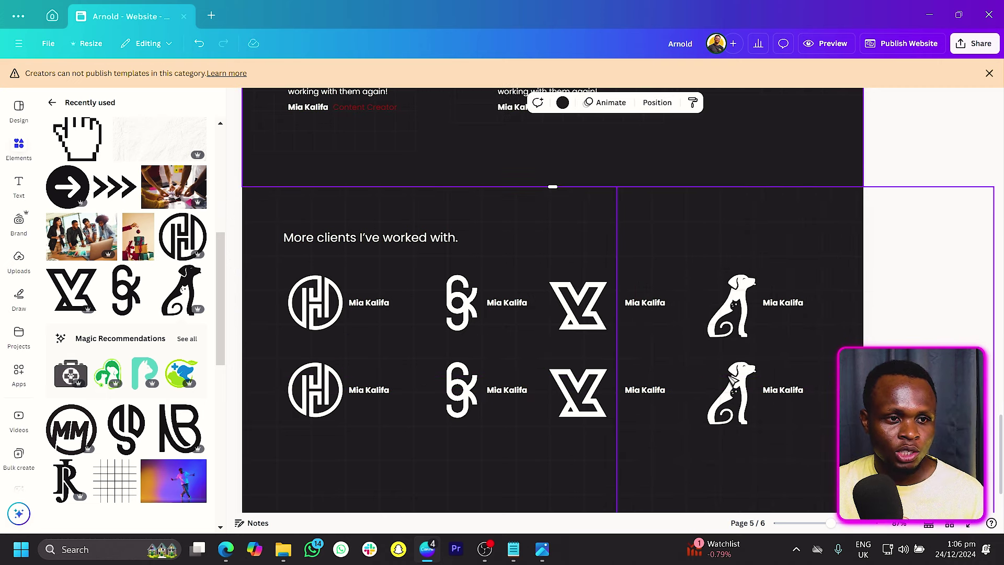
Step: Send the dark panel to the back so it sits behind the logos
right_click(742, 228)
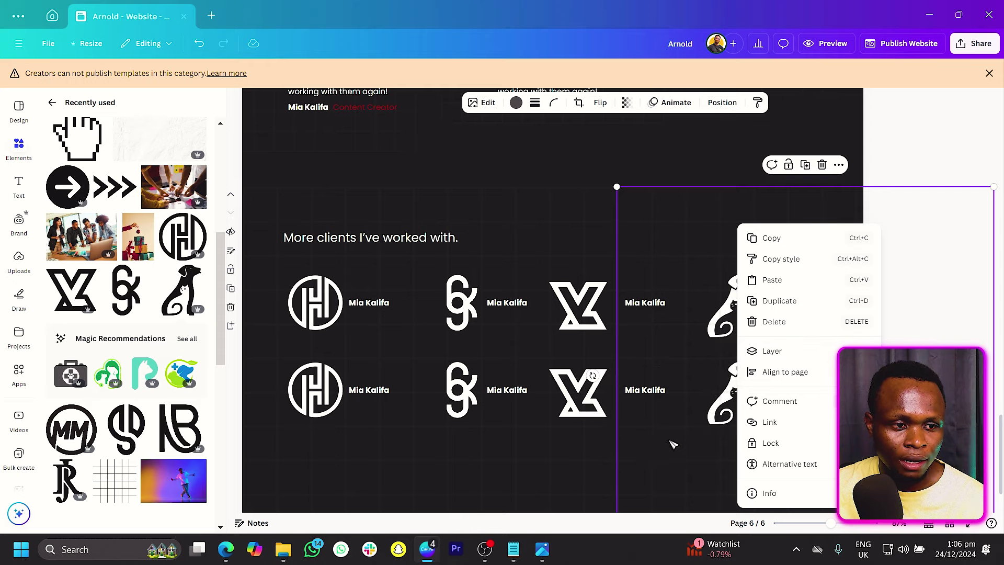
mouse_move(769, 360)
click(669, 421)
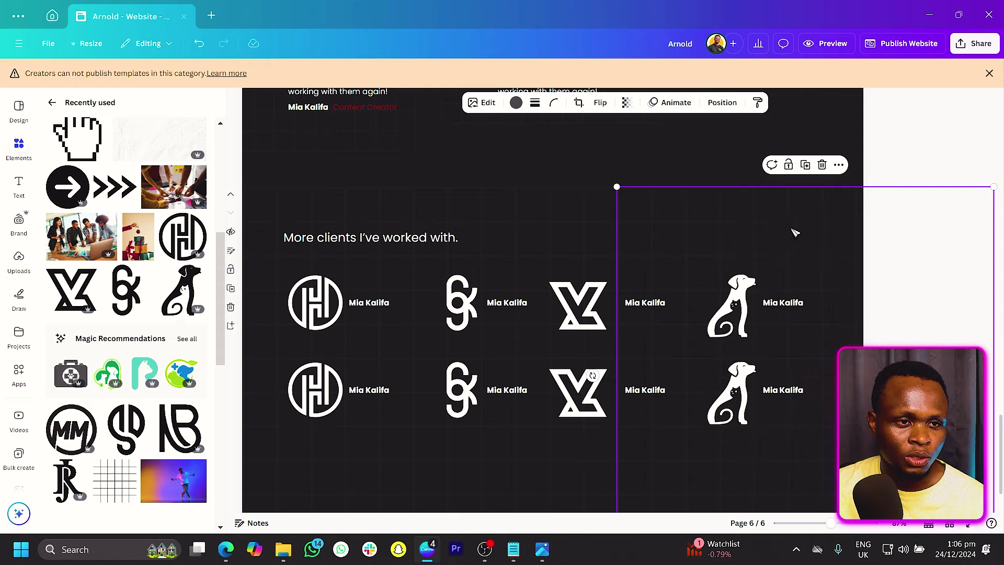
click(903, 164)
Step: Append a blank dark page 7 after the page 6 clients page
scroll(705, 336, down, 1)
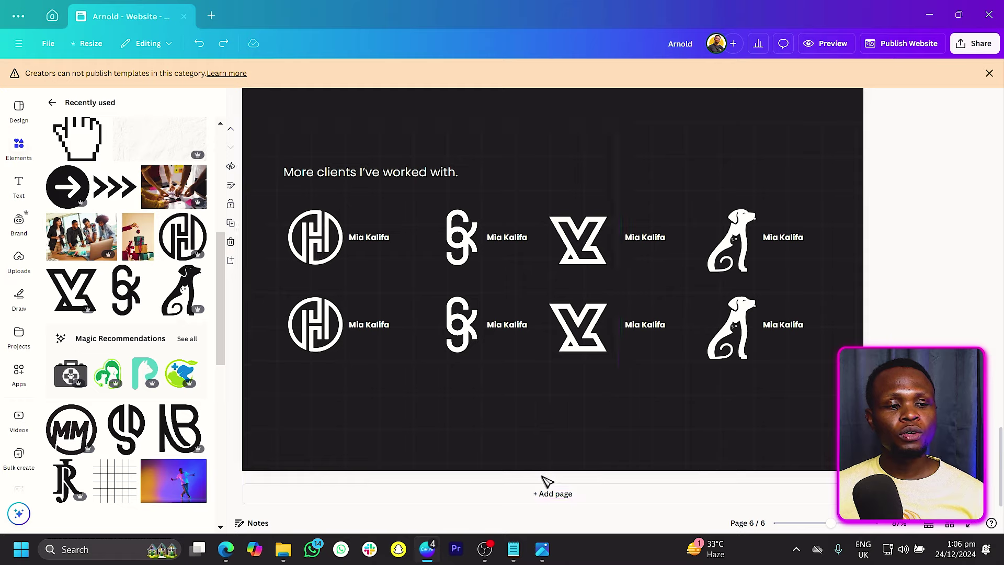
click(555, 495)
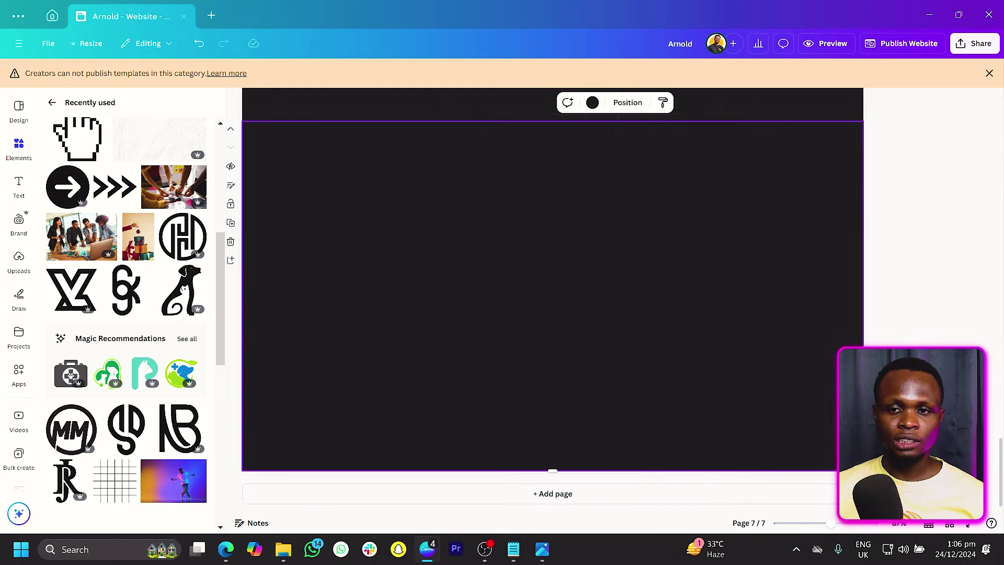
key(alt+Tab)
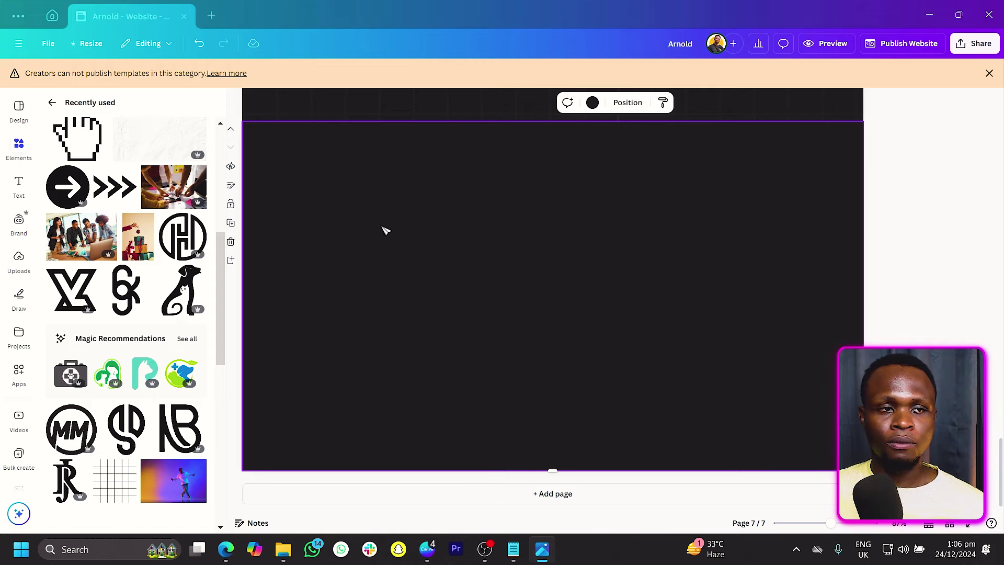
scroll(500, 250, up, 10)
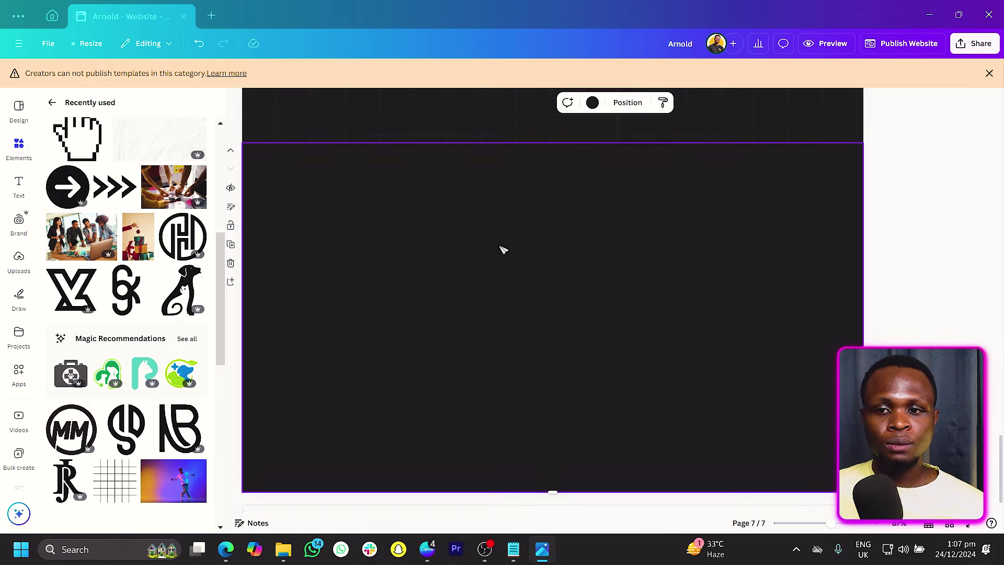
Step: Select page 4's recent-projects heading, three images and three Project Alpha captions, then return to page 7
scroll(501, 250, up, 8)
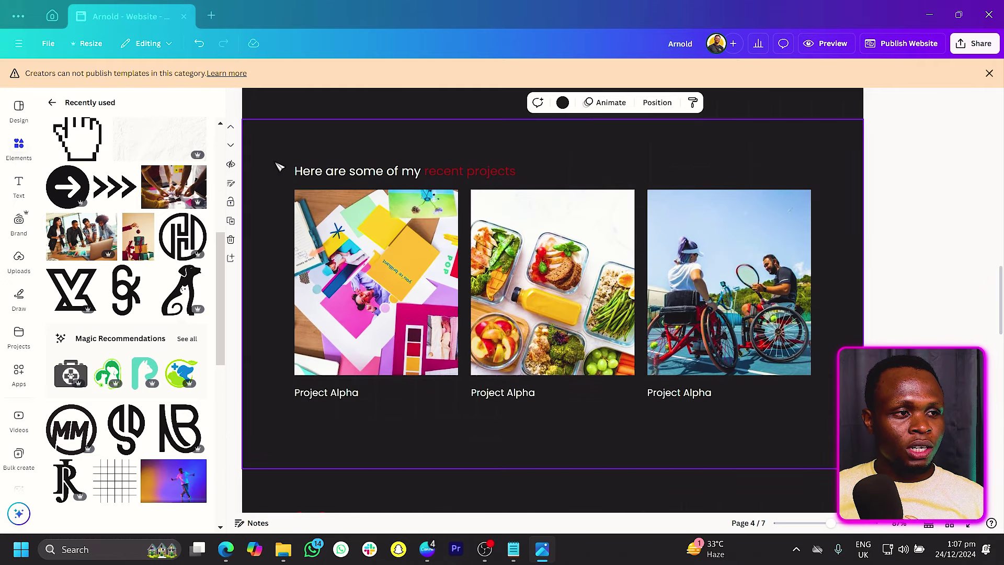
drag(279, 158, 521, 207)
shift+click(719, 238)
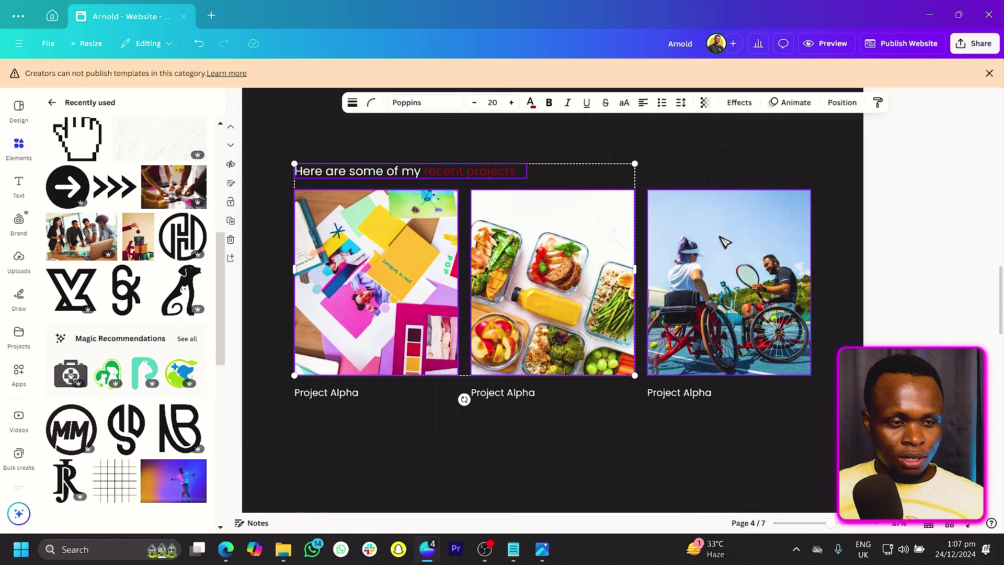
shift+click(679, 398)
shift+click(497, 396)
shift+click(347, 395)
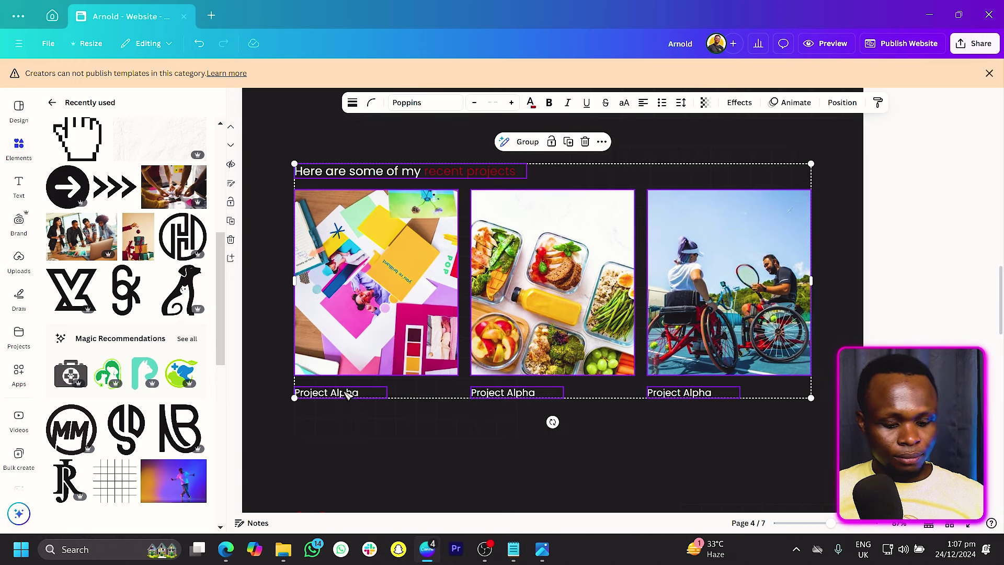
scroll(347, 396, down, 15)
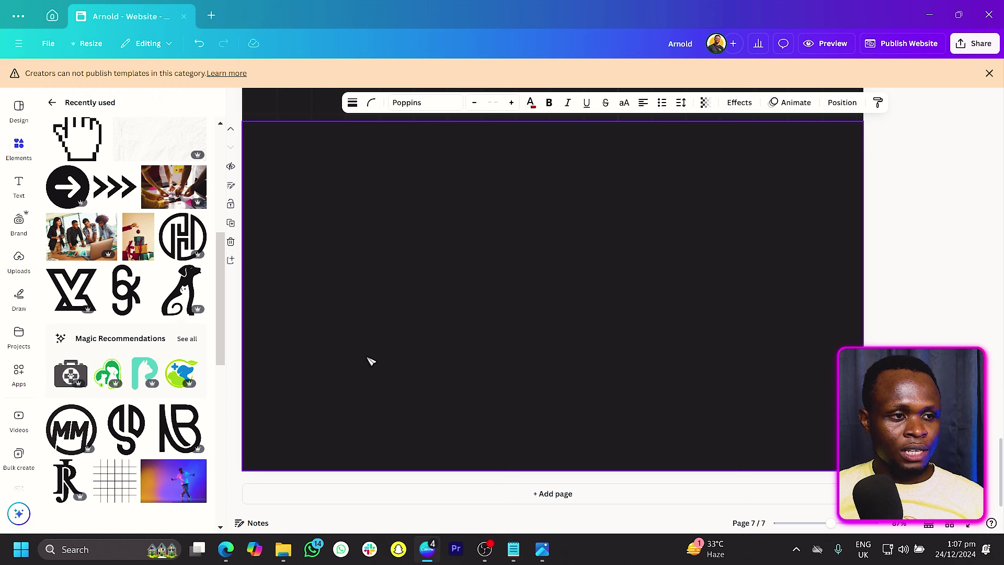
Step: Paste the project cards onto page 7, retitle the heading 'Recent Posts' and caption the first 'Secrets of design'
key(ctrl+v)
click(276, 293)
click(375, 176)
double_click(375, 175)
text(Re)
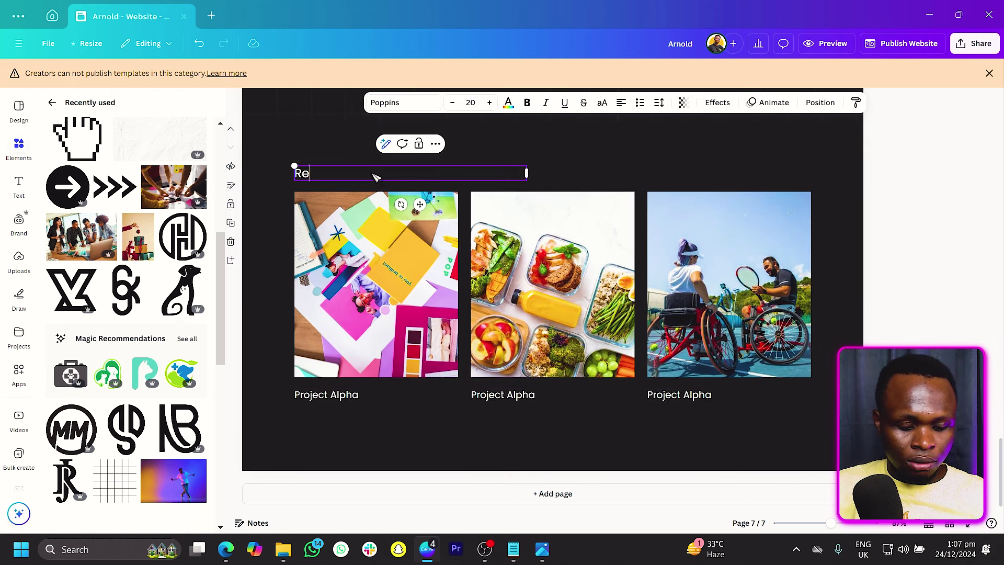
text(cent Posts)
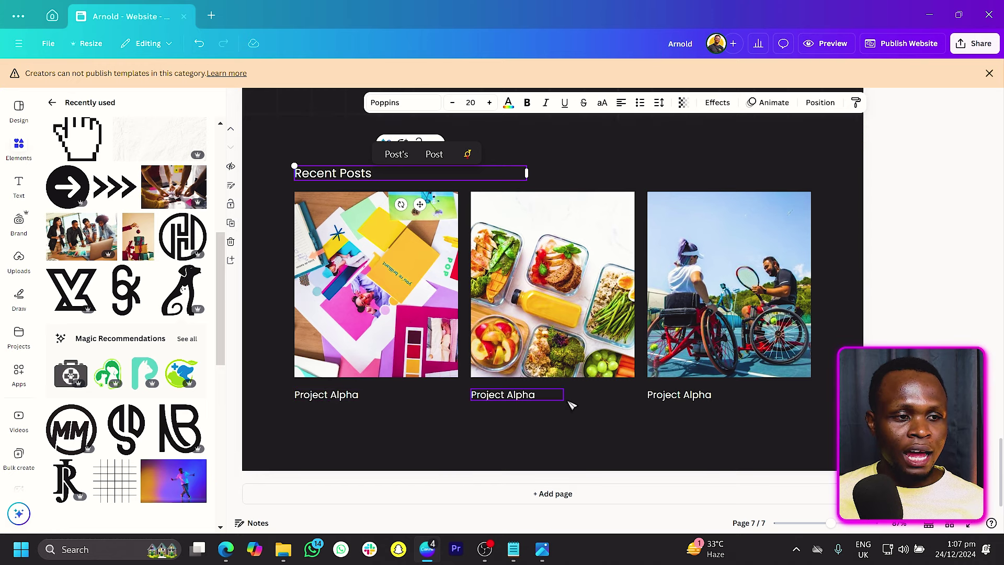
double_click(366, 400)
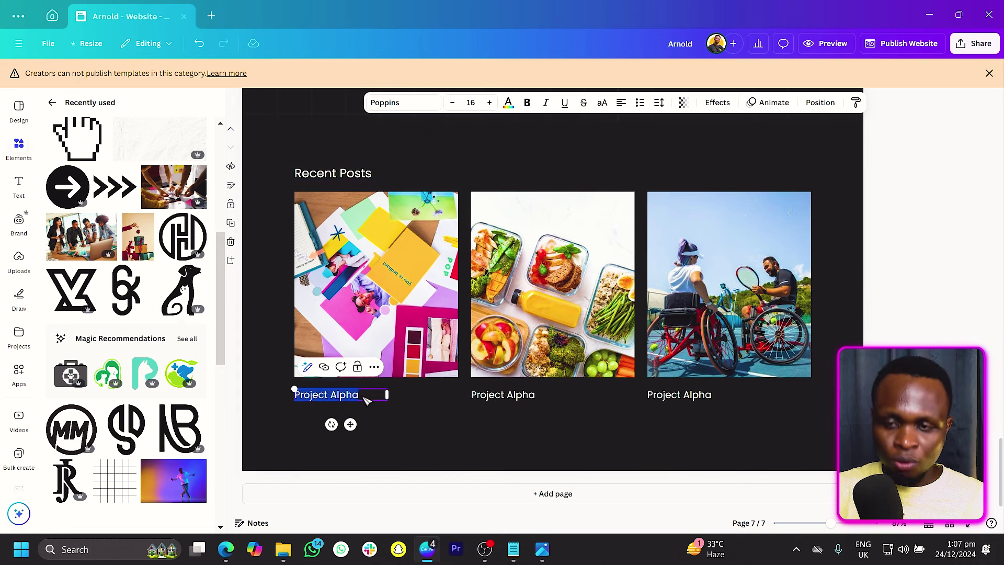
text(Secrets )
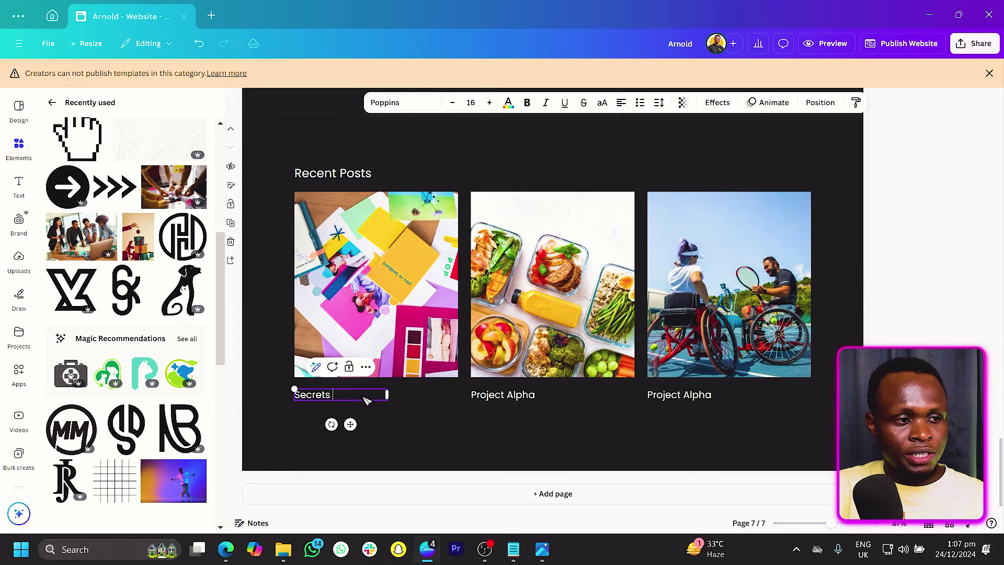
text(of design)
click(350, 405)
Step: Paste a text box under 'Secrets of design', narrow it to the caption width and clear its text
key(ctrl+v)
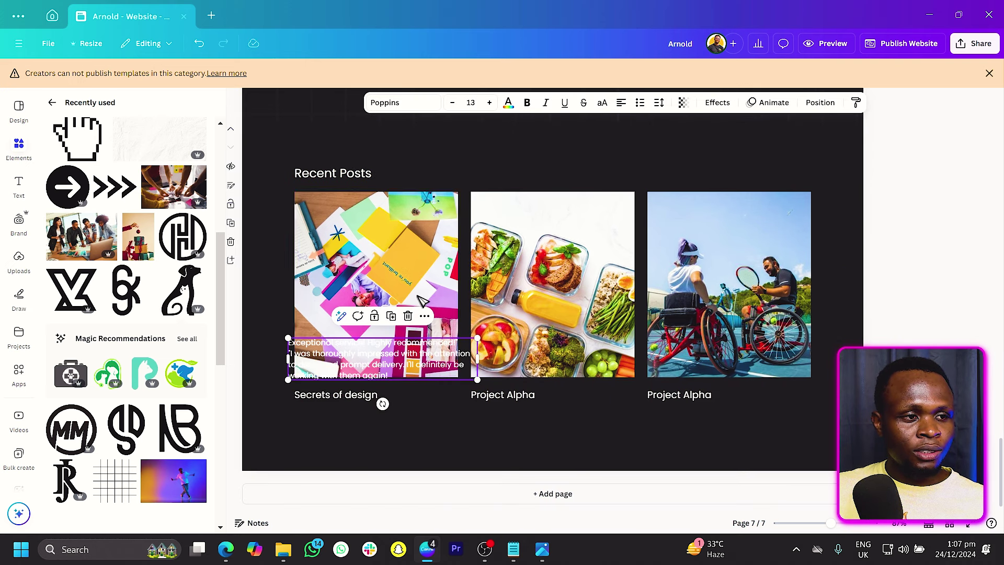
drag(420, 378, 427, 446)
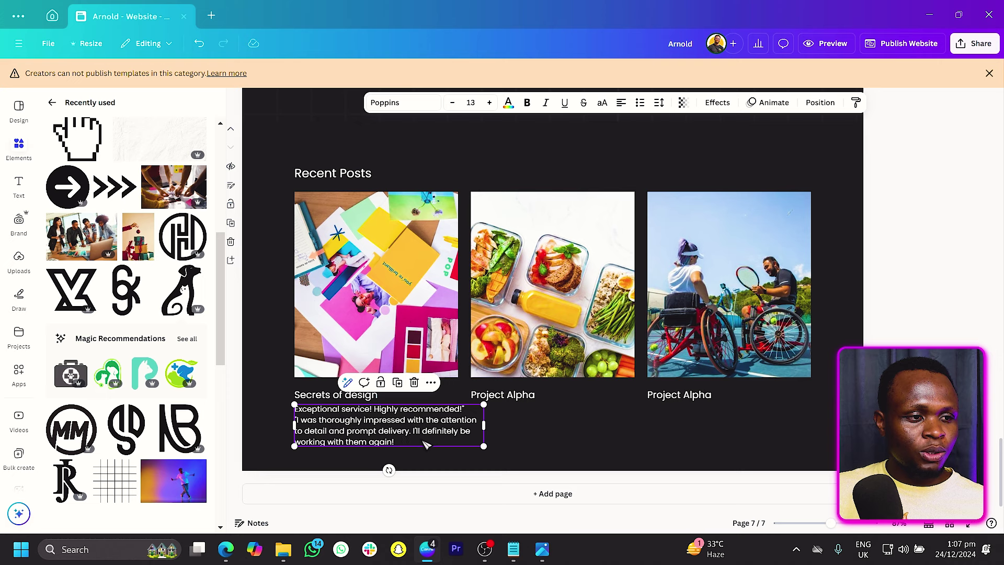
double_click(428, 446)
drag(484, 425, 288, 407)
key(BackSpace)
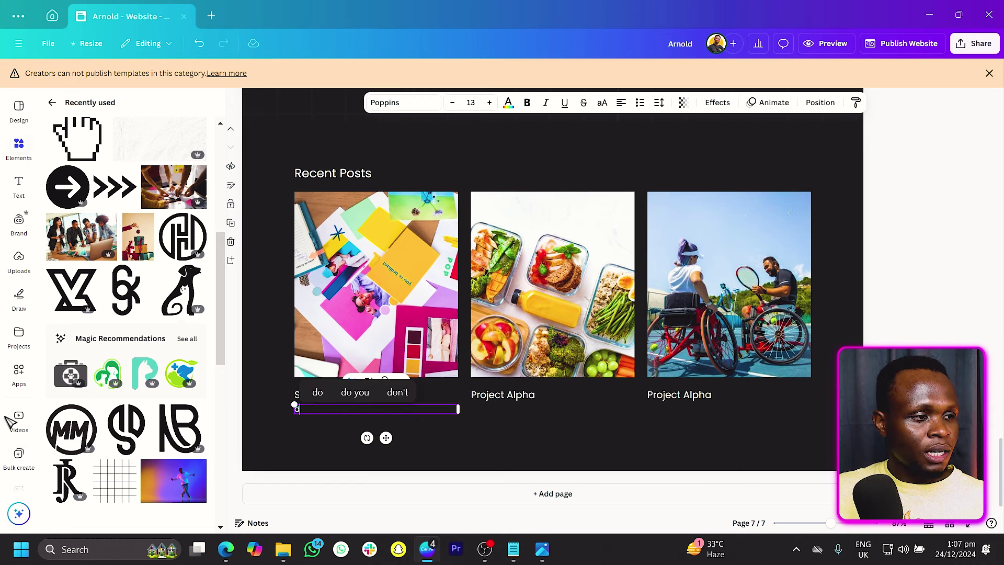
scroll(21, 403, down, 5)
Step: Generate lorem ipsum text with CanLorem and paste it into the box under 'Secrets of design'
click(19, 327)
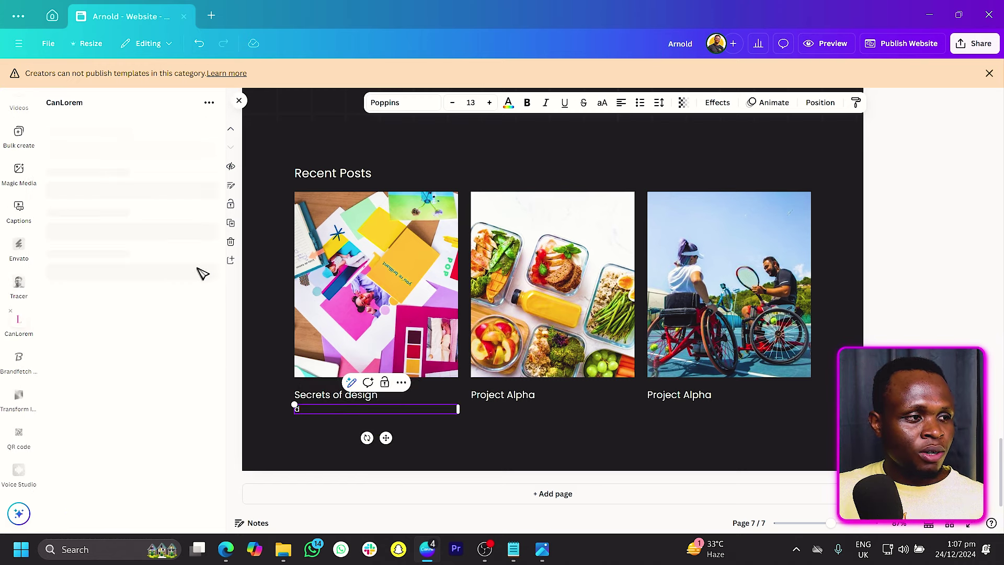
click(134, 235)
double_click(514, 308)
click(309, 410)
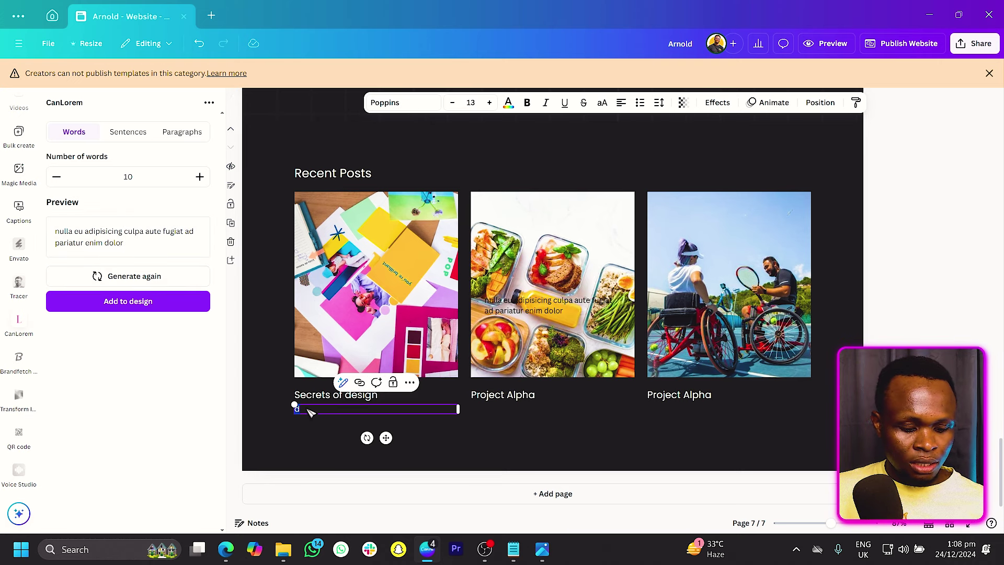
text(nulla eu adipiscing culpa aute fugiat ad pariatur enim dolor)
click(516, 314)
key(Delete)
Step: Copy the lorem description under the second and third captions and close the CanLorem panel
click(321, 423)
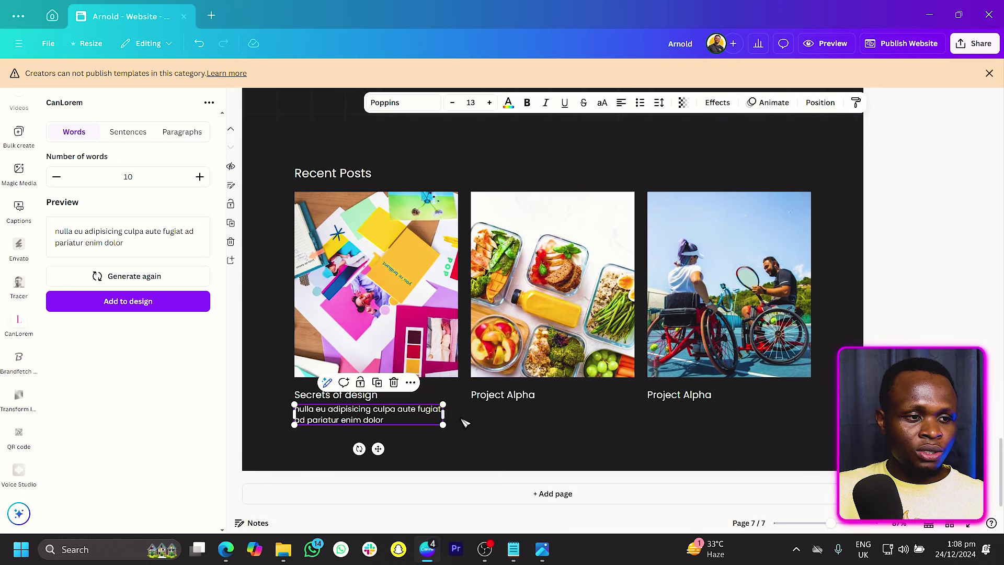
click(507, 419)
click(399, 425)
drag(400, 424, 710, 424)
click(808, 458)
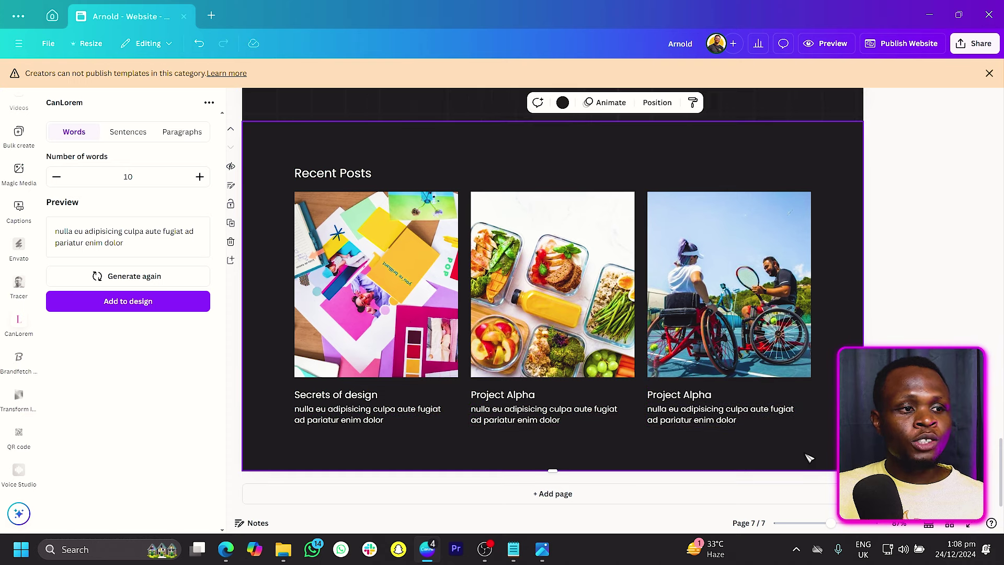
click(240, 101)
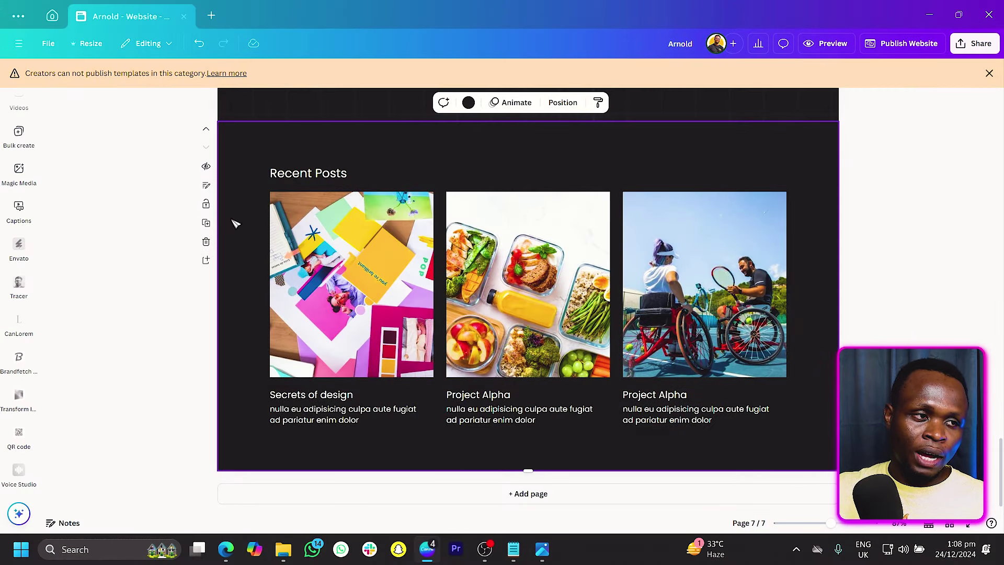
scroll(468, 251, up, 15)
Step: Link the first hero-page social icon to the creator's Instagram profile address
scroll(474, 250, up, 8)
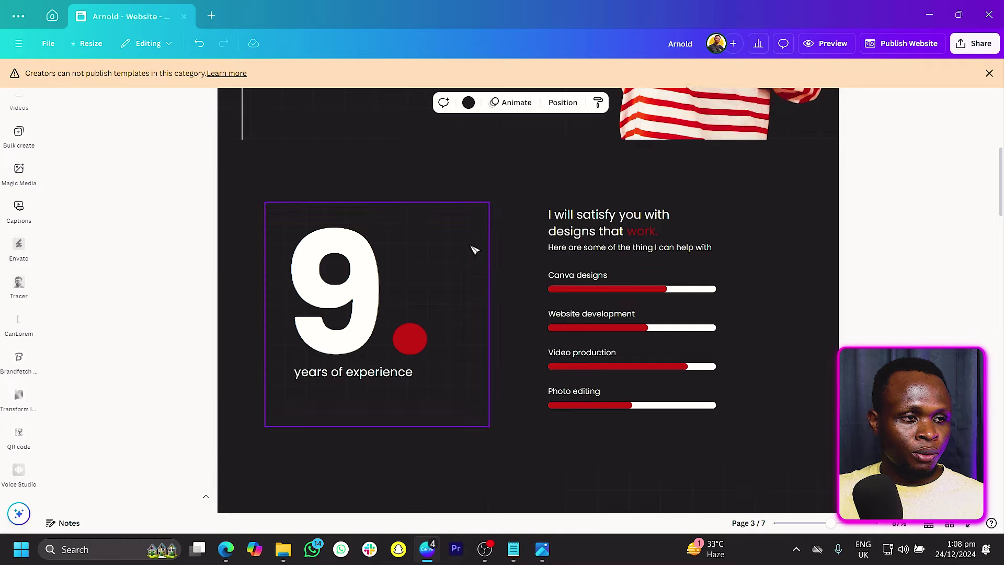
scroll(474, 250, up, 10)
right_click(238, 273)
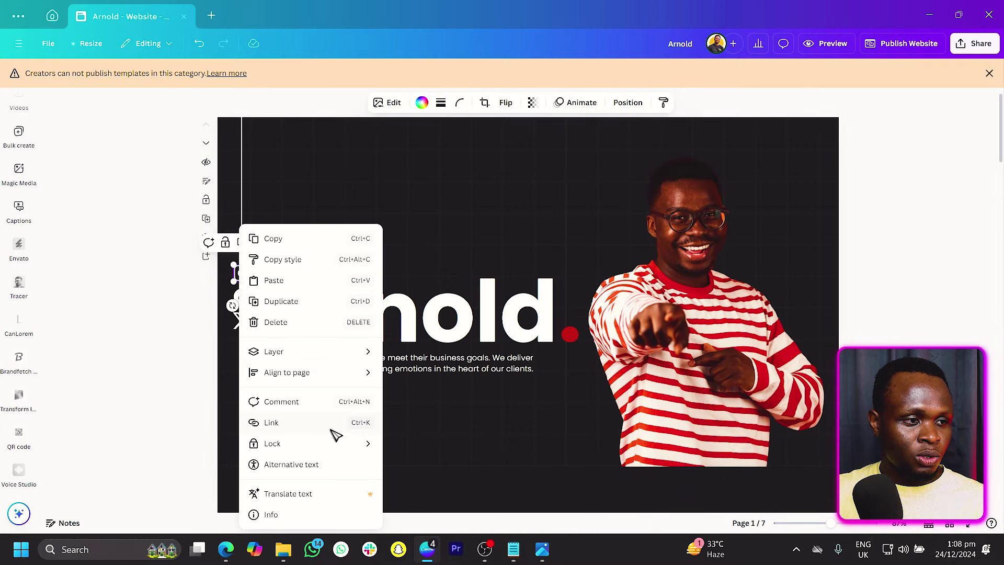
click(271, 422)
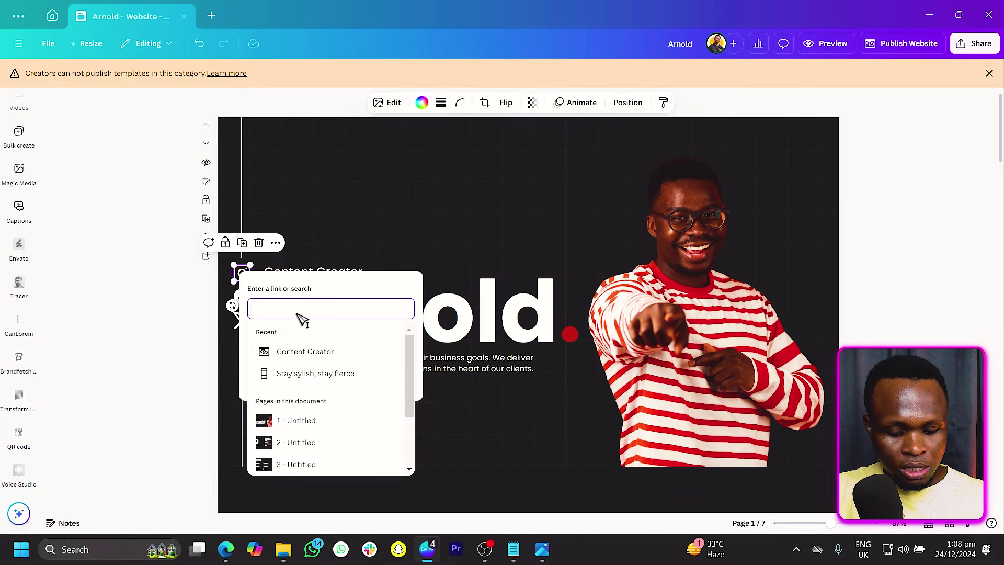
text(www.)
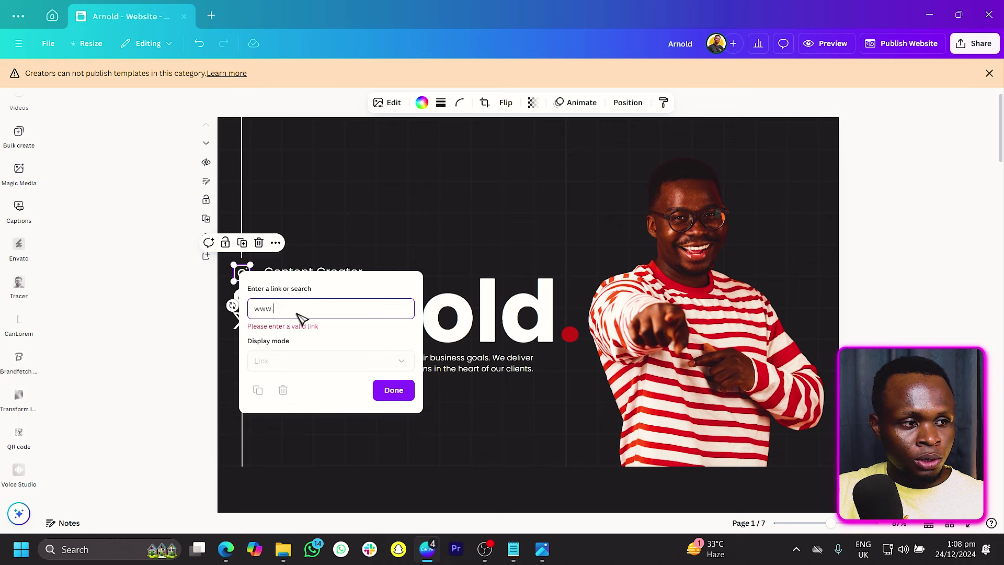
text(instagram.)
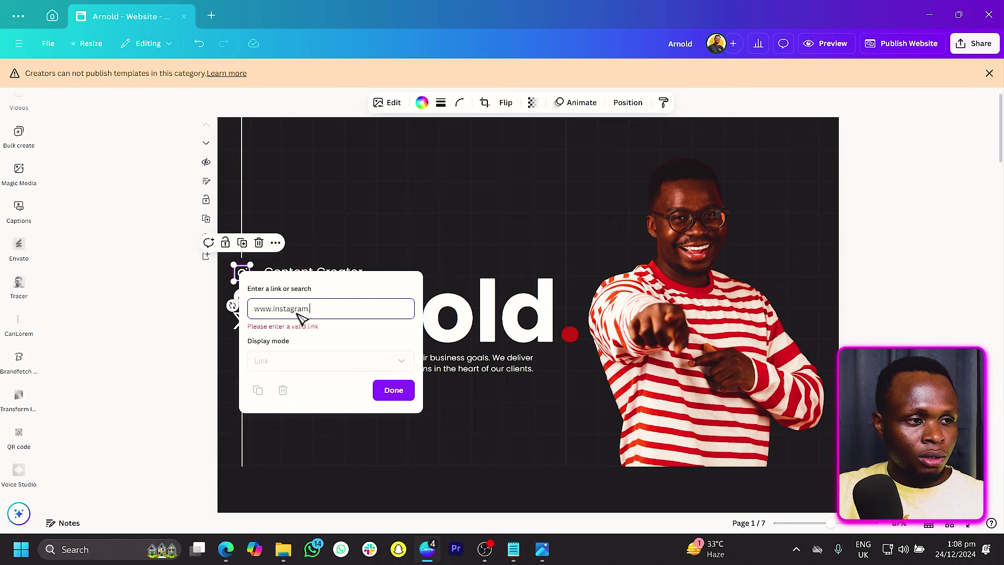
text(com/africangeek)
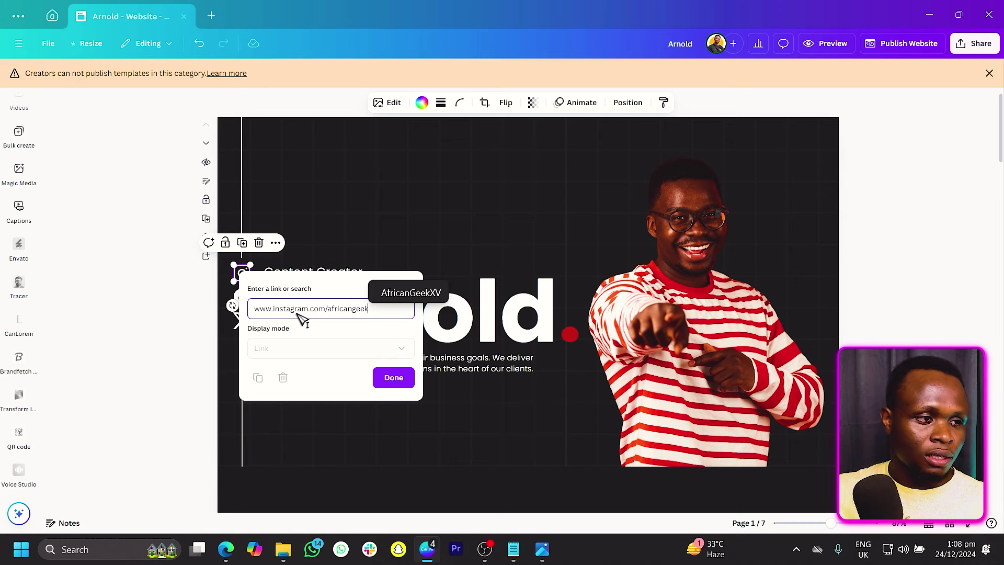
text(s)
click(393, 378)
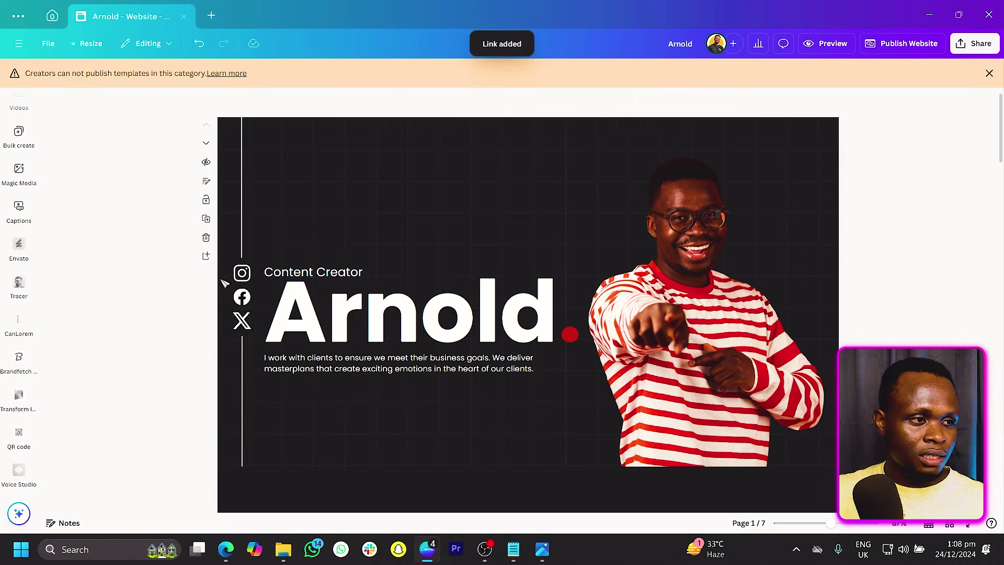
Step: Link the hero-page Facebook icon to the creator's Facebook page address
click(244, 299)
click(245, 301)
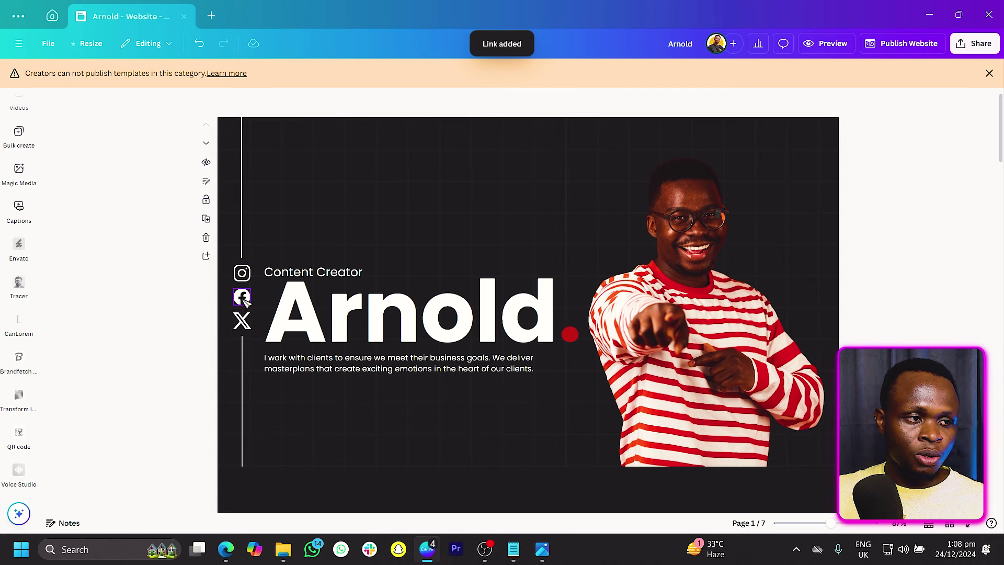
right_click(245, 303)
mouse_move(355, 353)
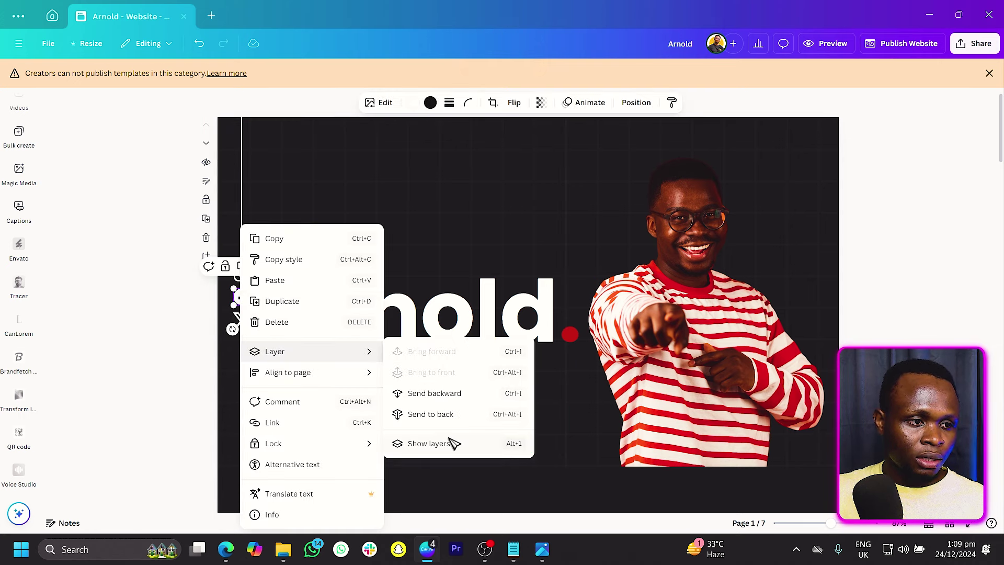
click(334, 424)
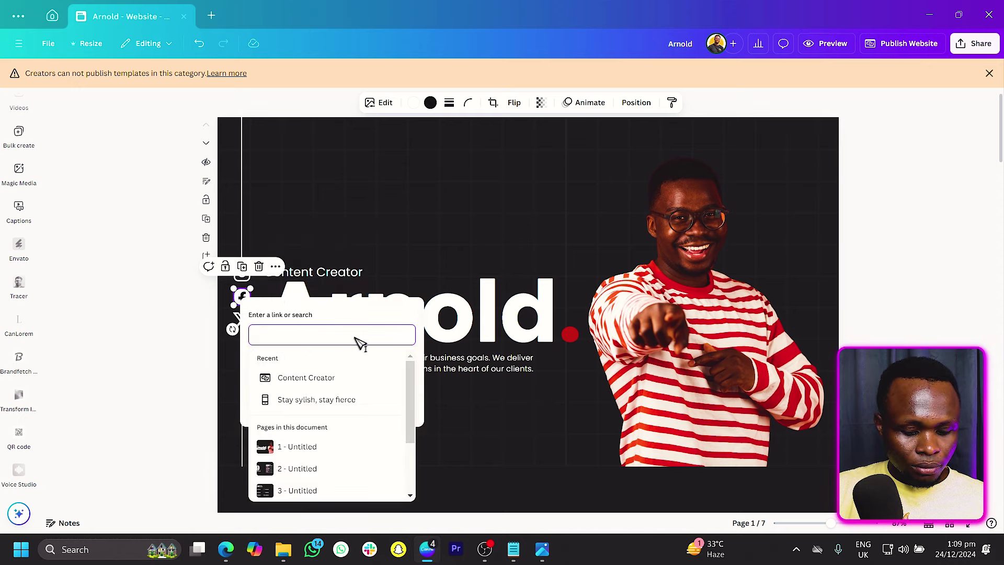
text(www.faceb)
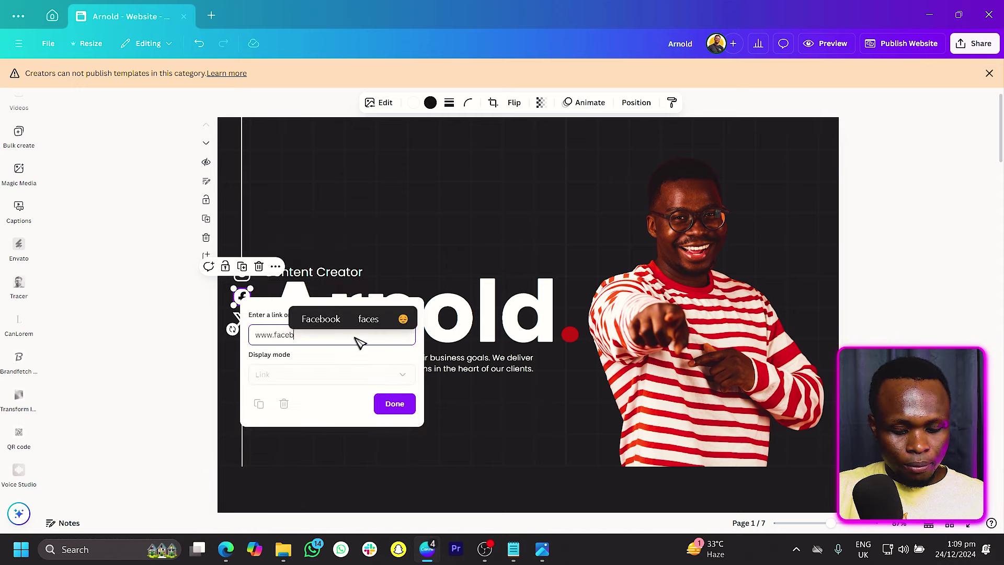
text(ook.cvo)
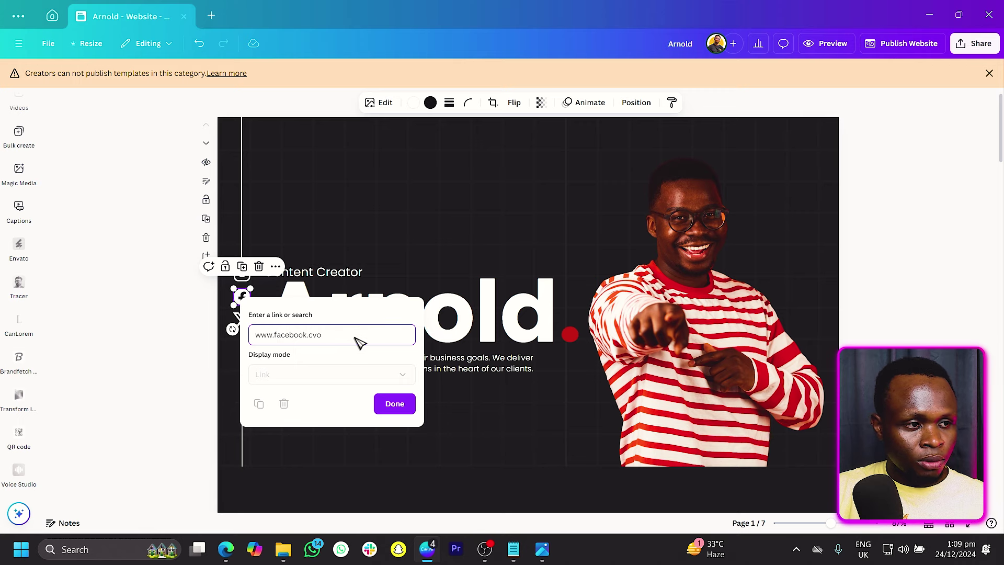
key(BackSpace)
key(BackSpace)
text(om/a)
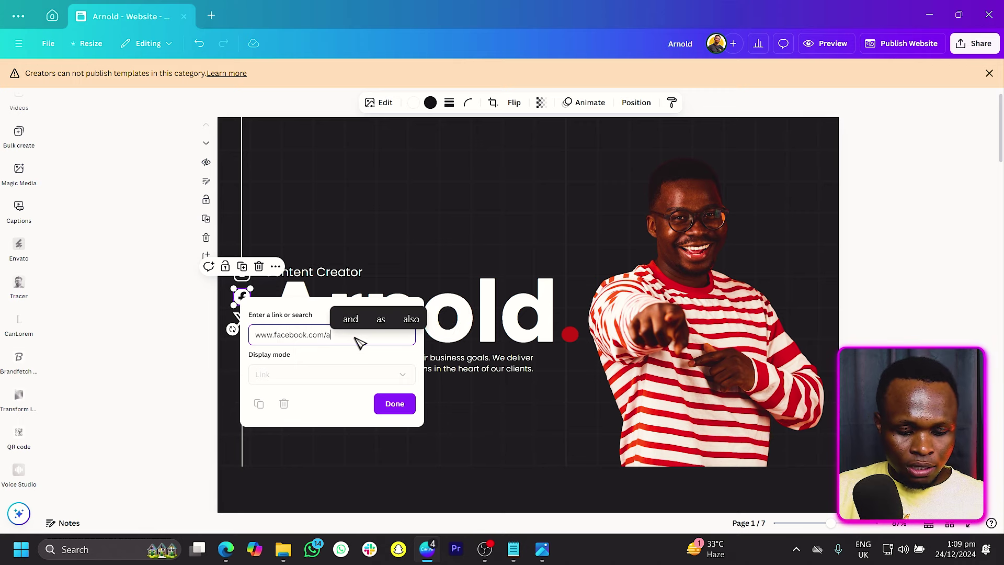
text(fricangeeks)
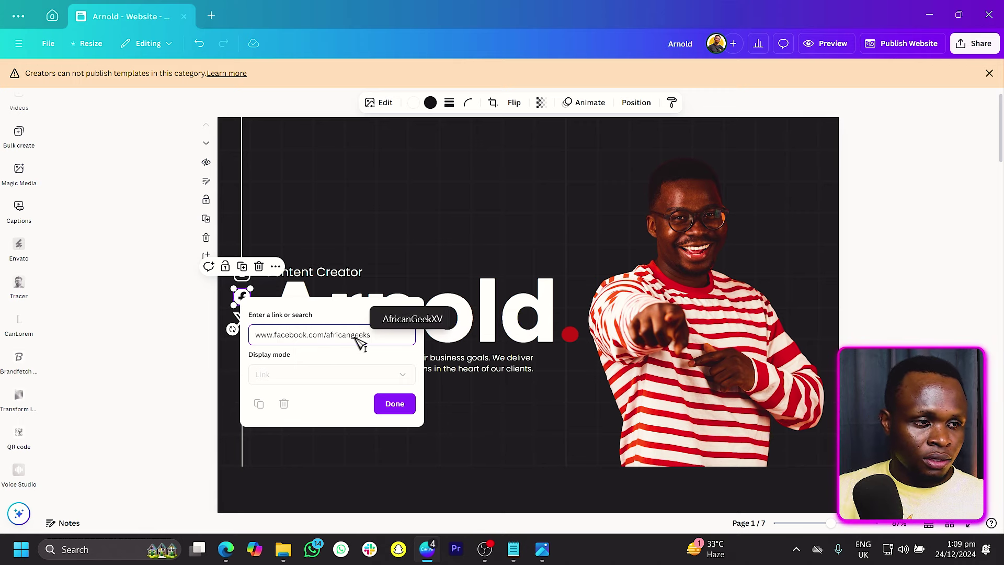
click(413, 405)
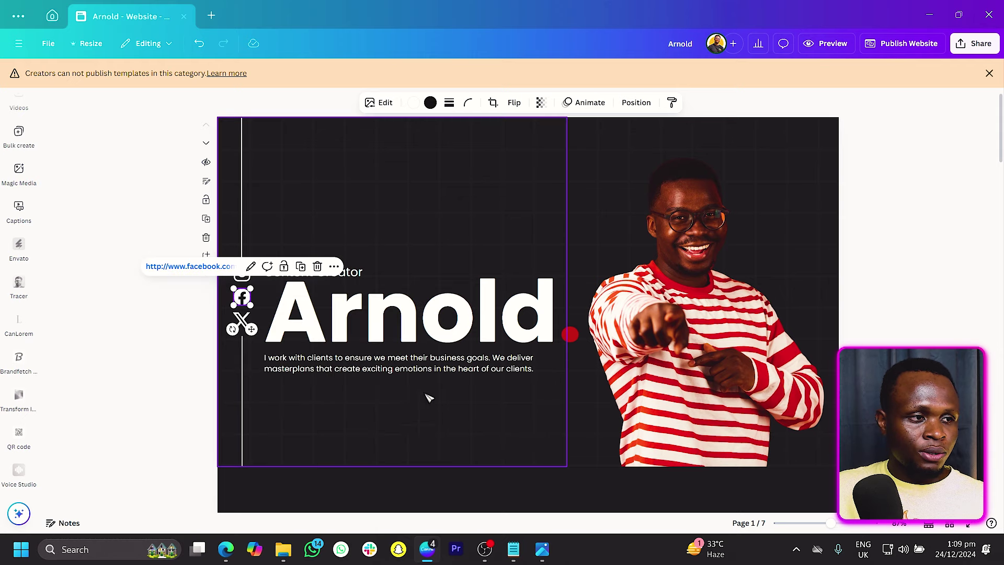
click(189, 283)
scroll(511, 386, down, 6)
scroll(511, 385, down, 10)
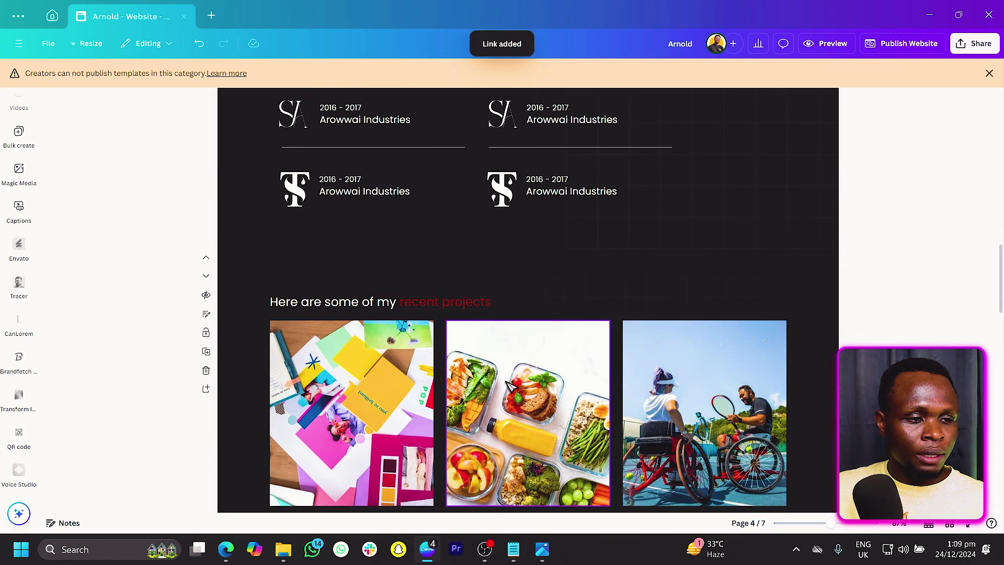
scroll(325, 241, up, 2)
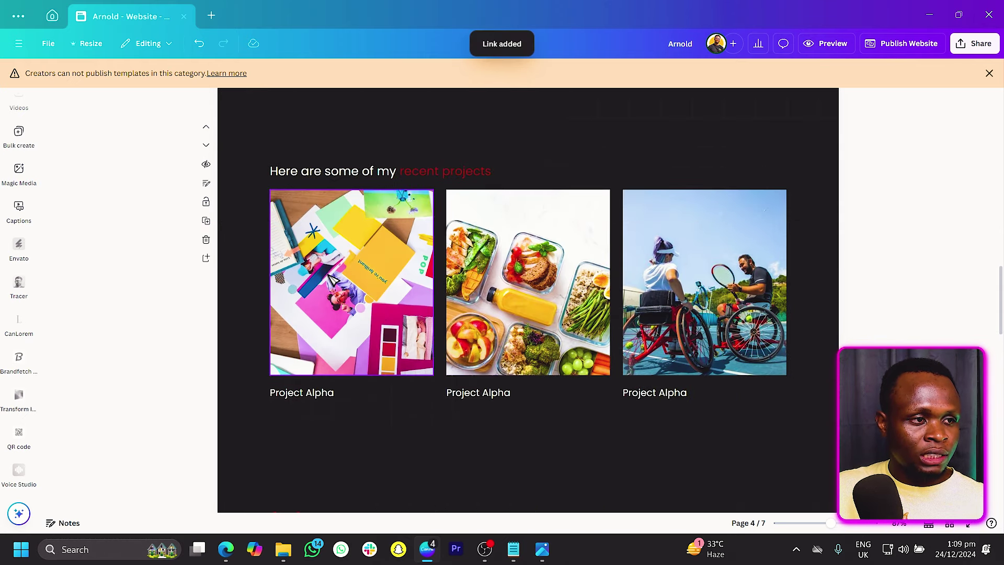
right_click(331, 280)
click(385, 406)
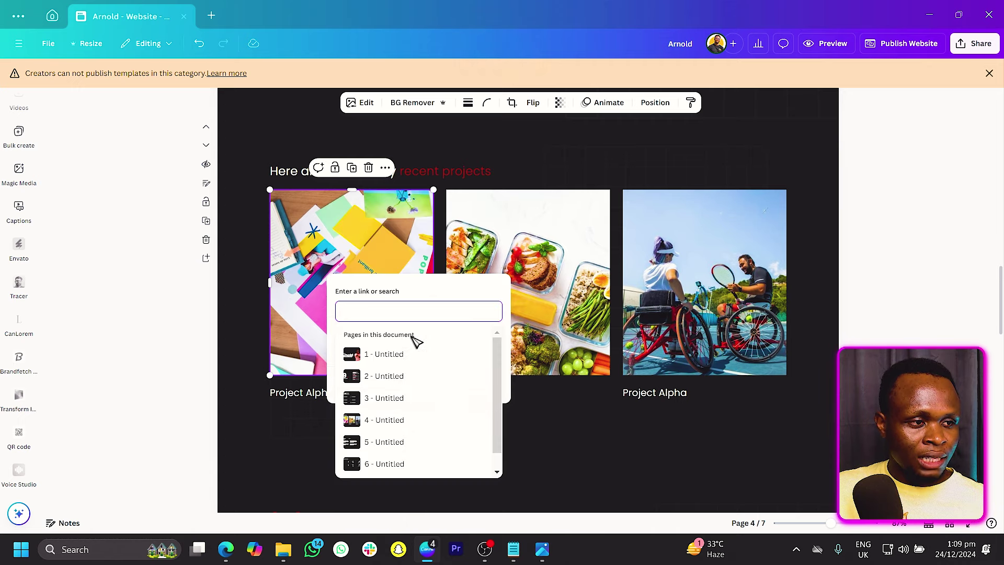
text(www.)
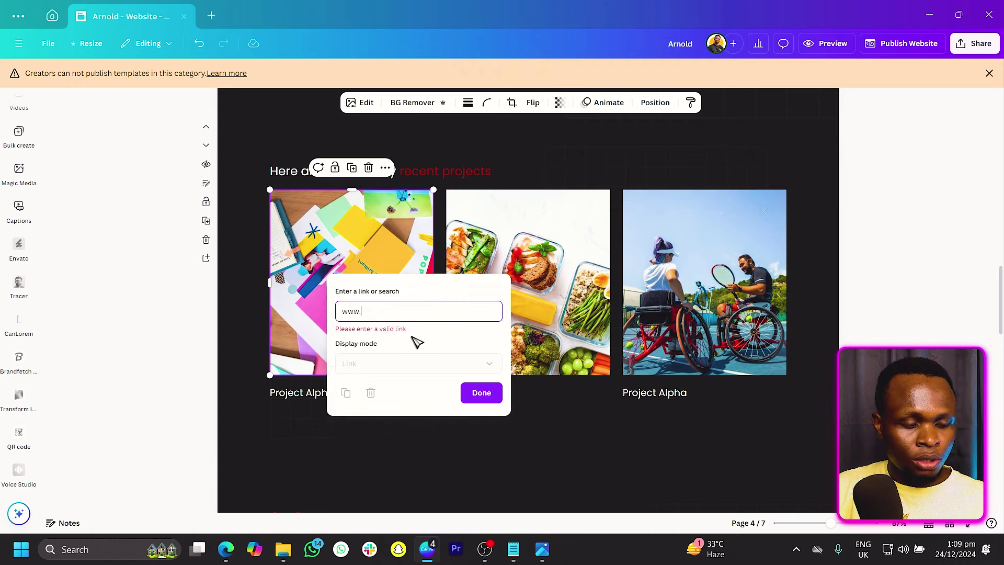
text(google.com)
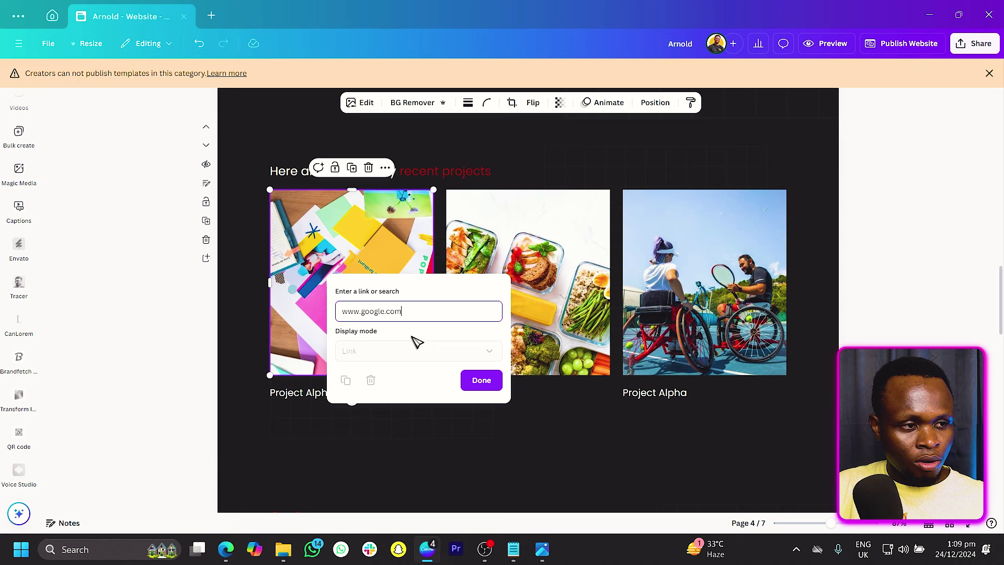
click(481, 380)
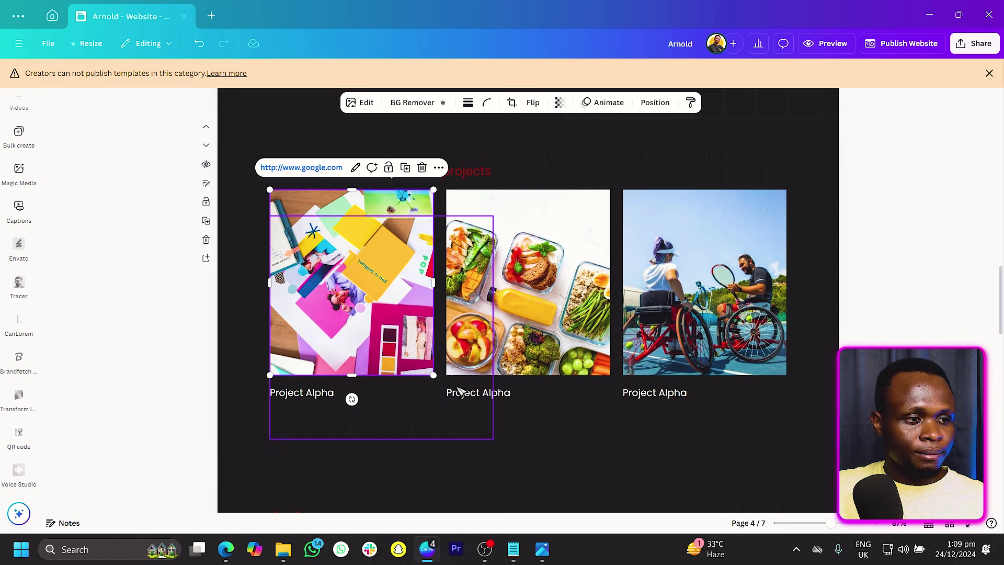
right_click(316, 394)
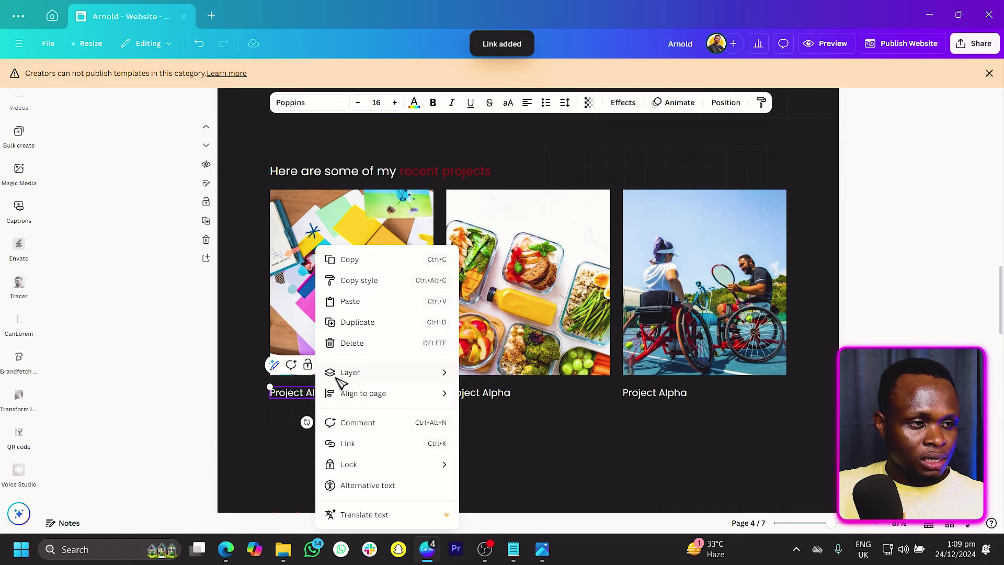
key(Escape)
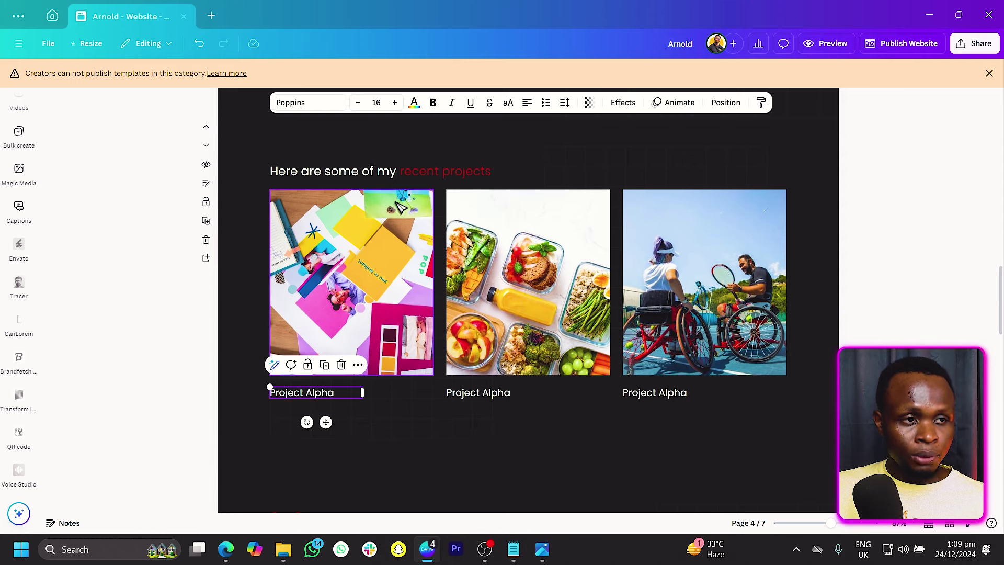
click(349, 262)
right_click(350, 262)
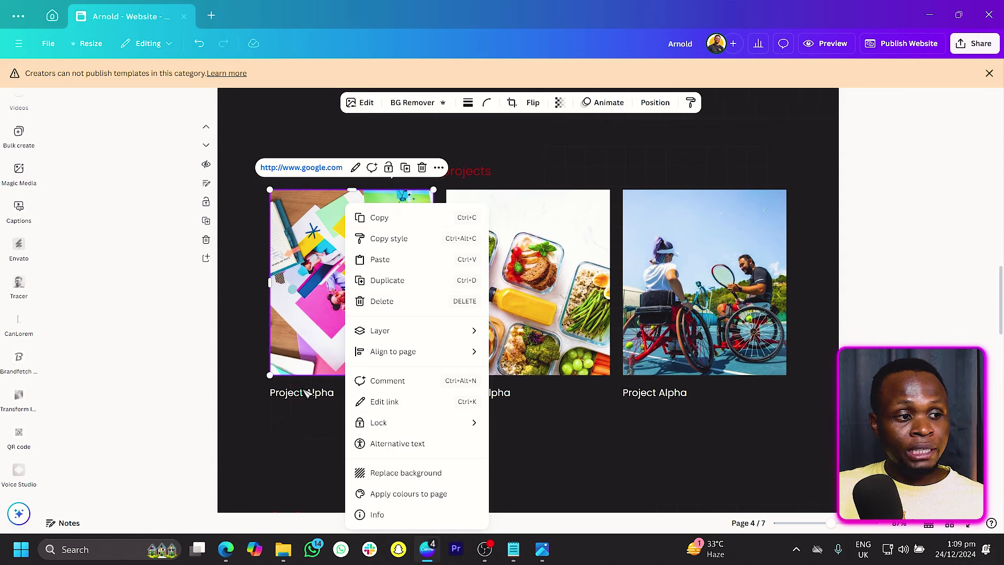
right_click(322, 398)
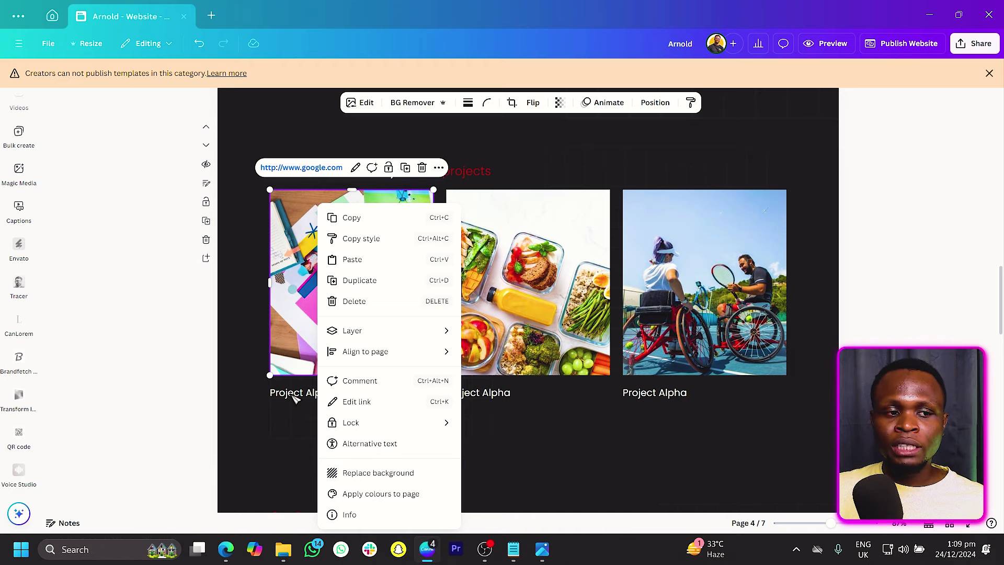
key(Escape)
scroll(455, 297, down, 10)
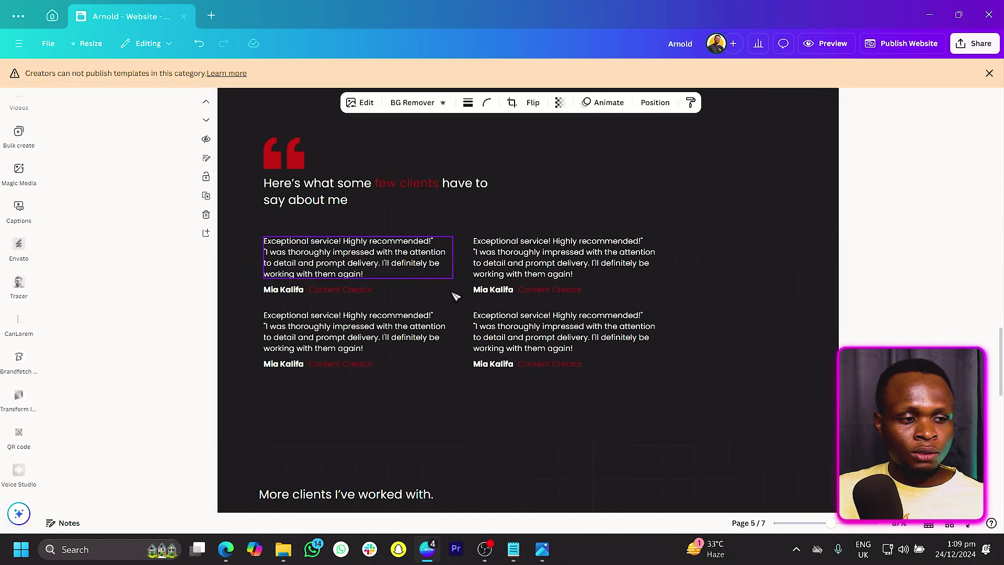
Step: Scroll to the Recent Posts page and open the Publish Website settings
scroll(455, 297, down, 4)
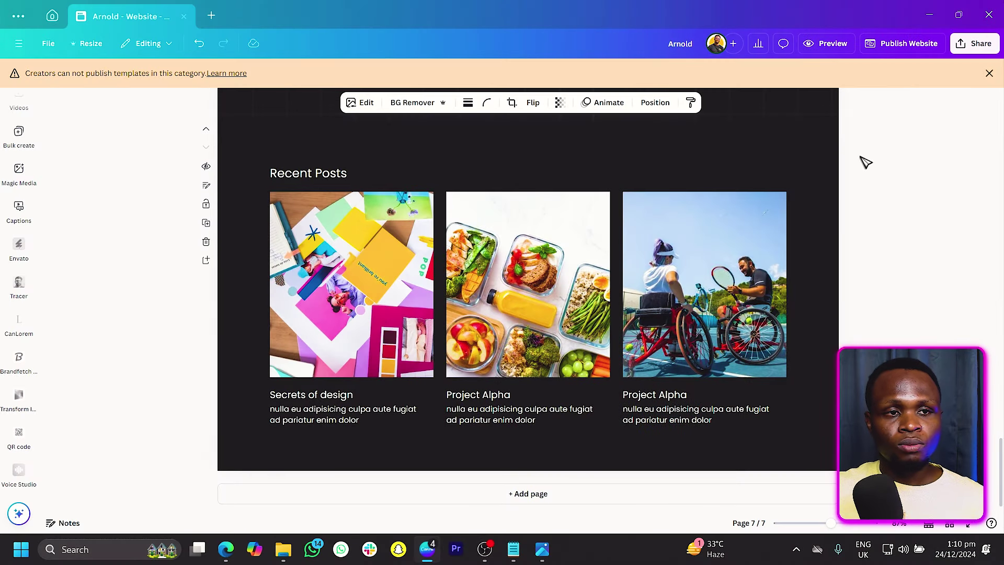
click(899, 50)
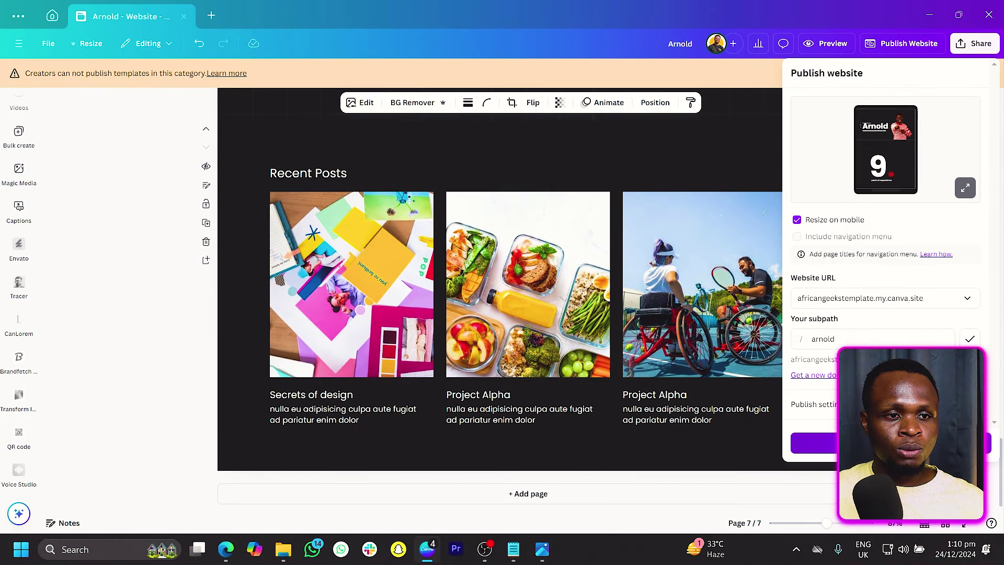
Step: Publish the portfolio site live and view it at its my.canva.site address
click(916, 443)
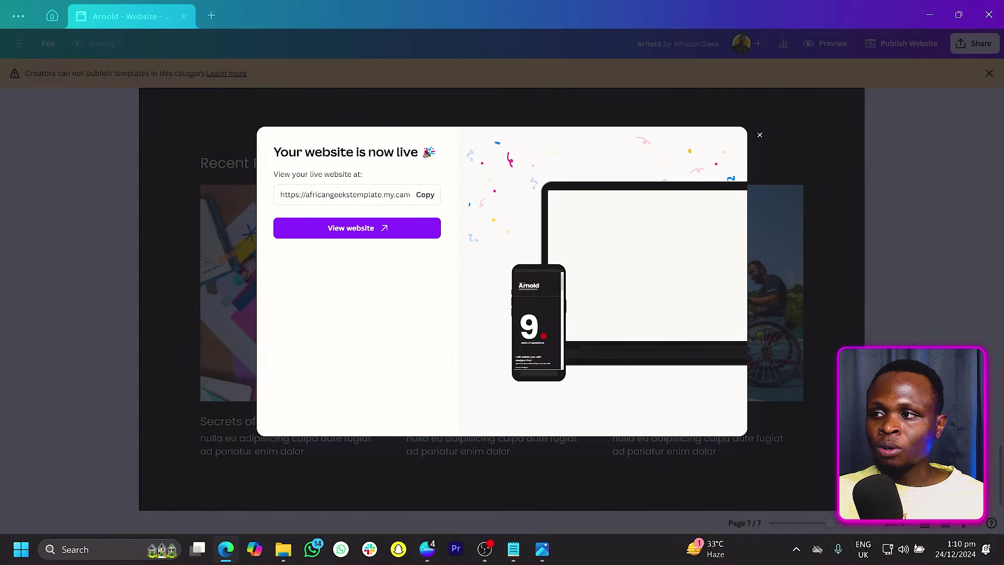
click(351, 228)
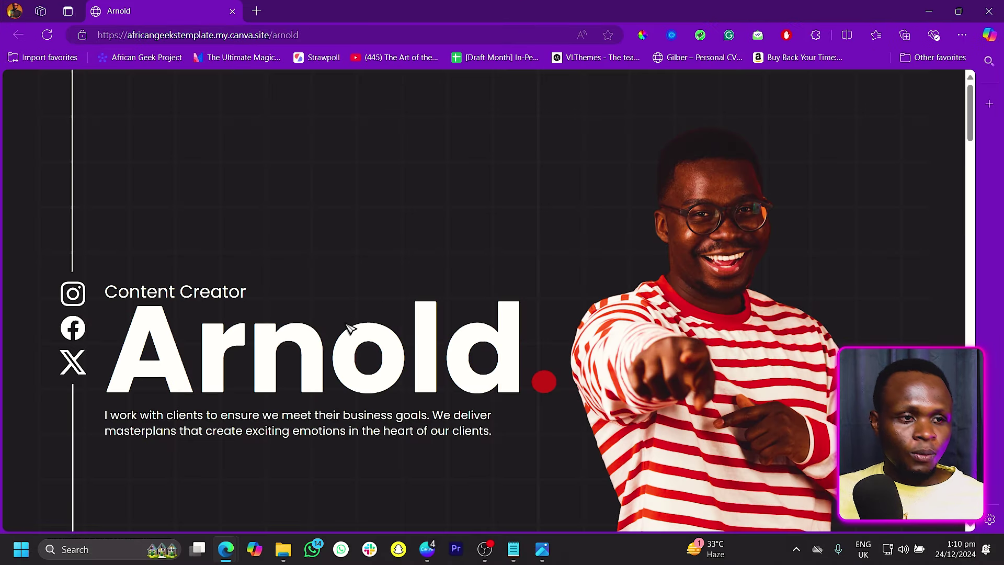
scroll(356, 329, down, 10)
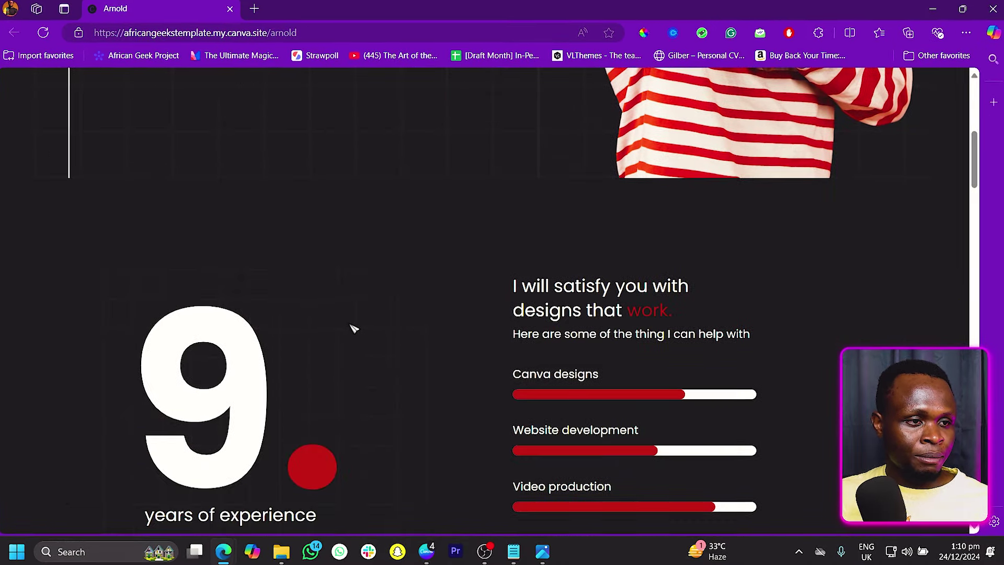
scroll(354, 328, down, 12)
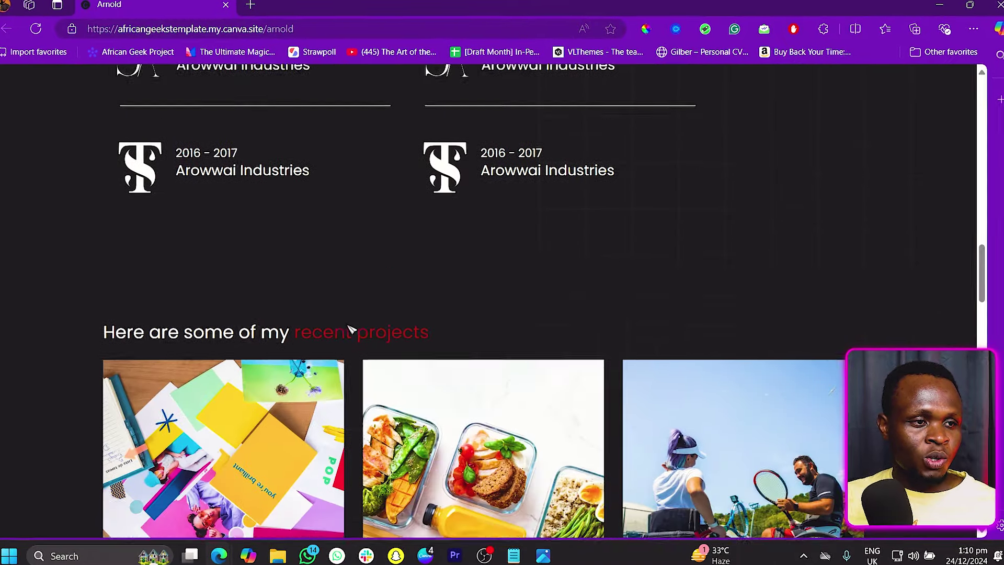
scroll(350, 329, down, 12)
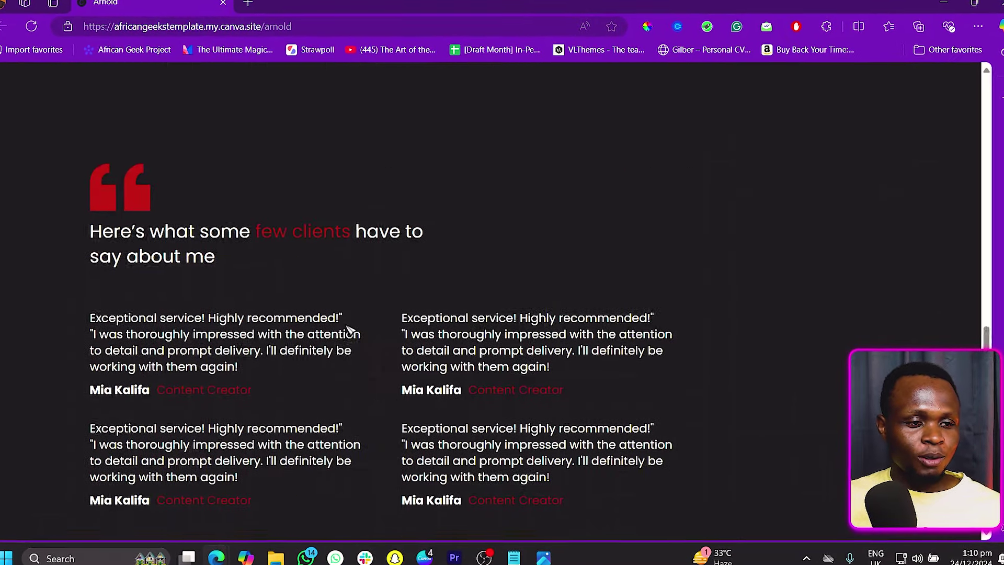
scroll(349, 330, down, 10)
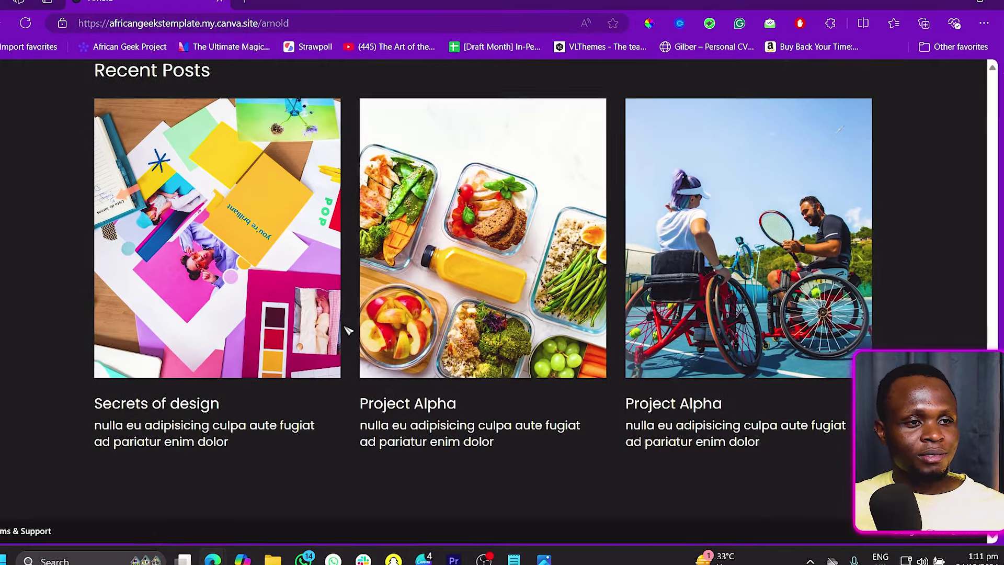